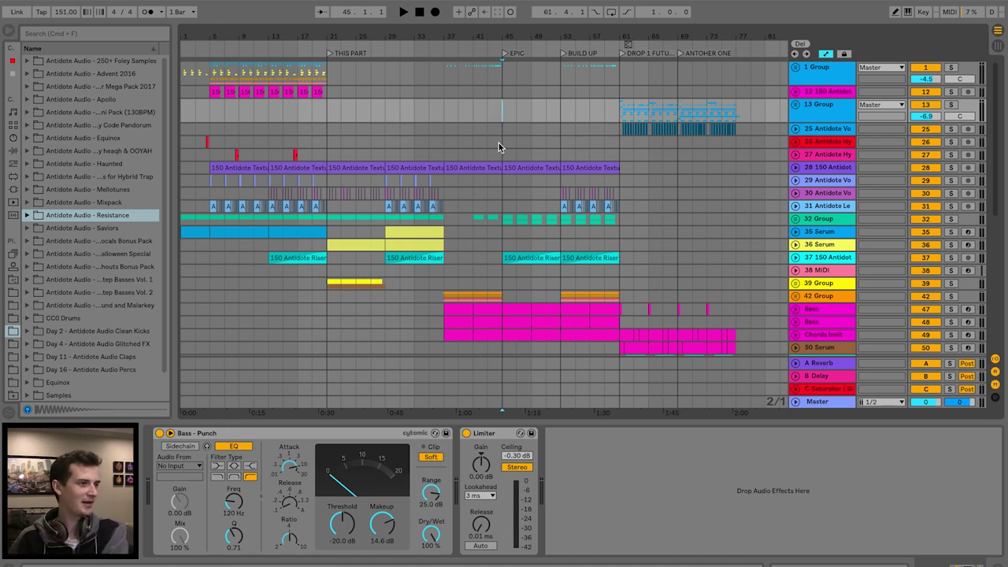
Play the arrangement from bar 1 and follow the intro up to the THIS PART section
click(184, 118)
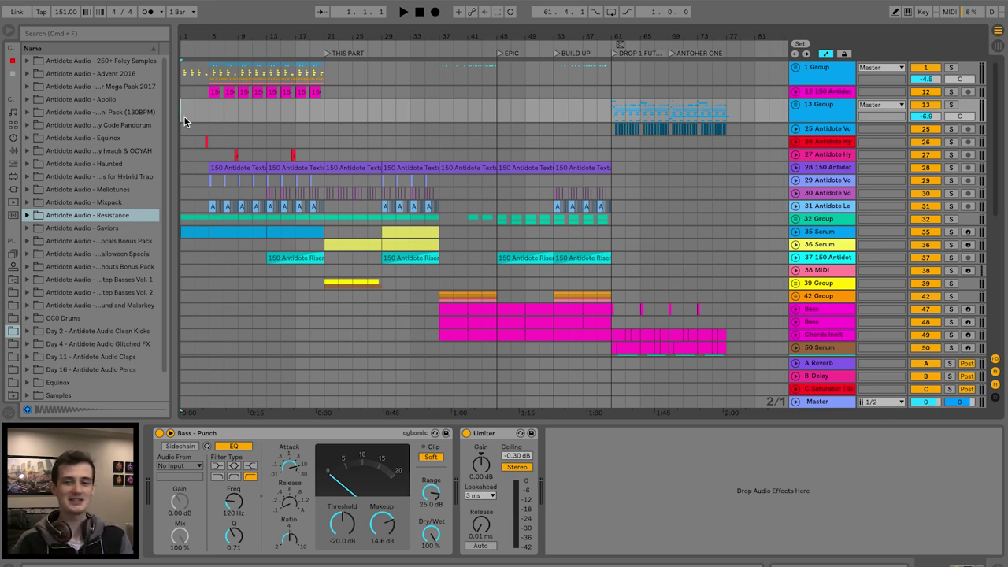
key(Down)
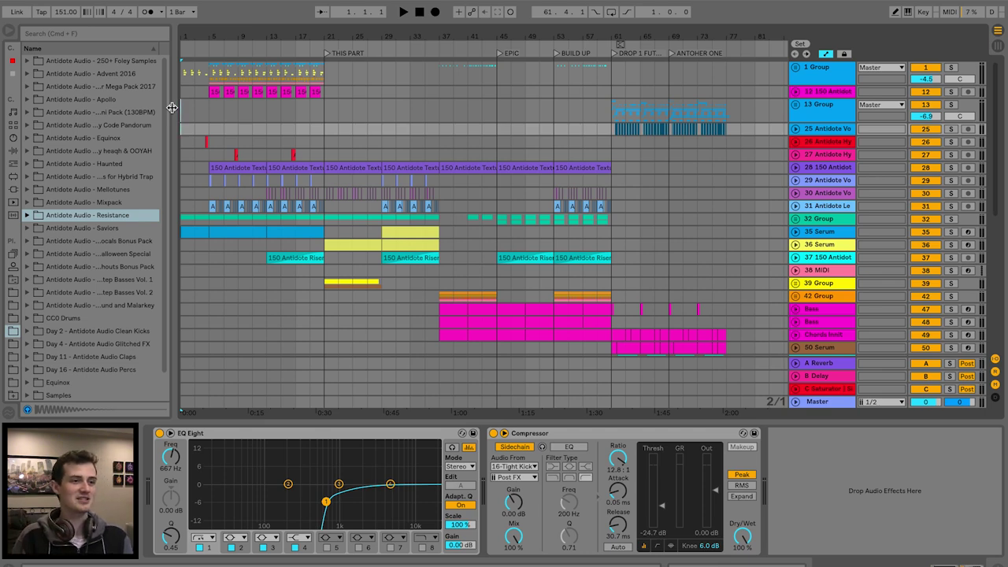
click(183, 110)
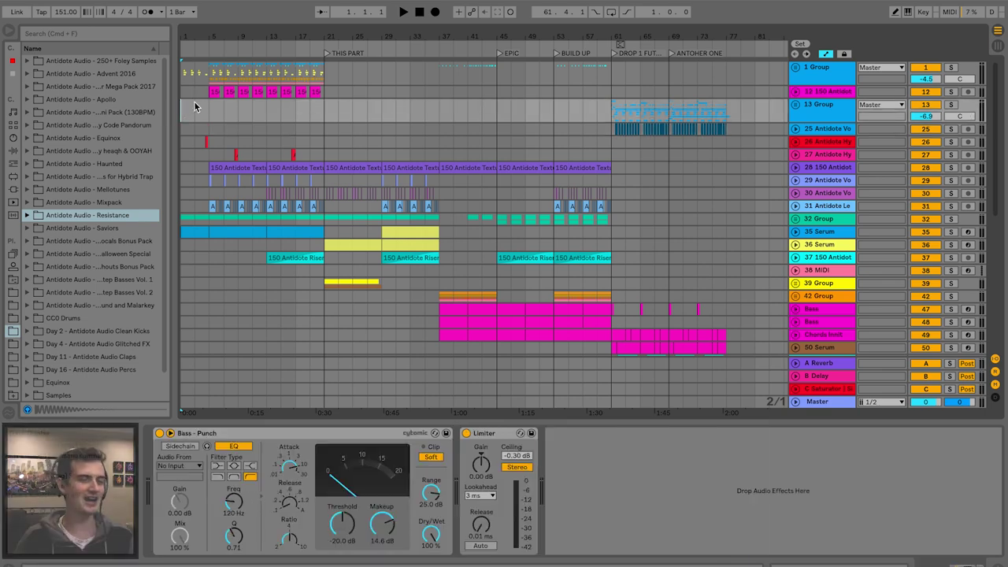
key(space)
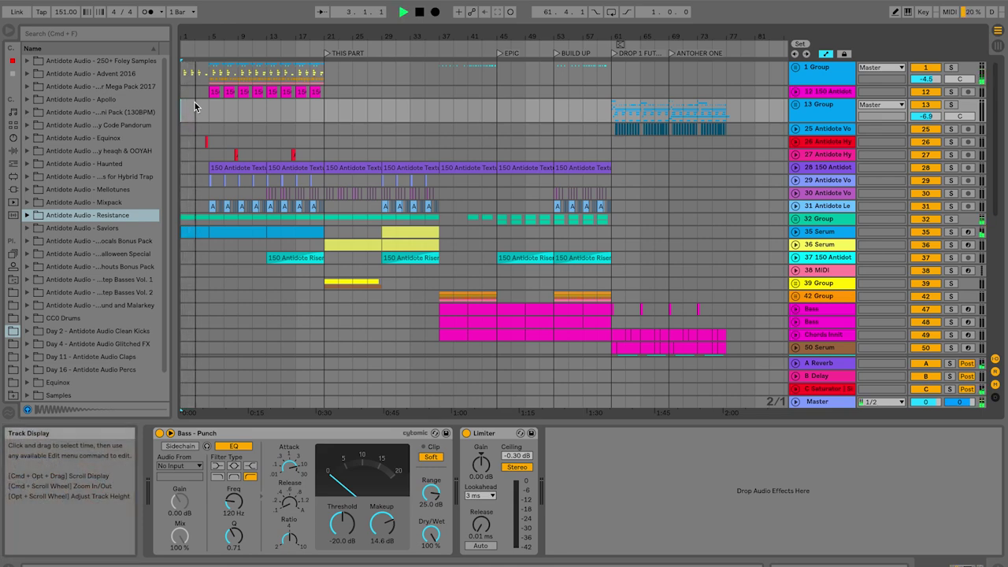
scroll(238, 112, up, 2)
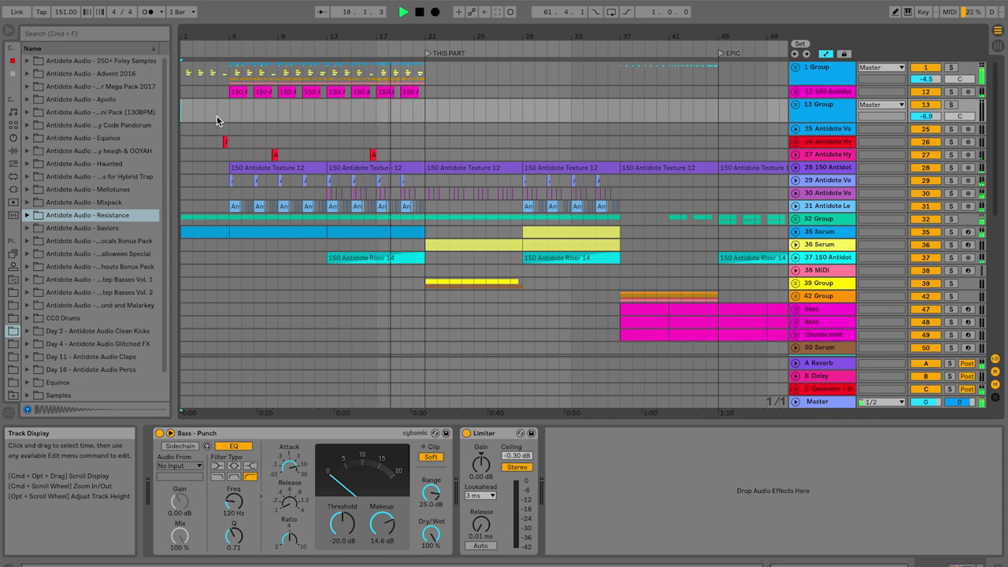
scroll(381, 125, right, 5)
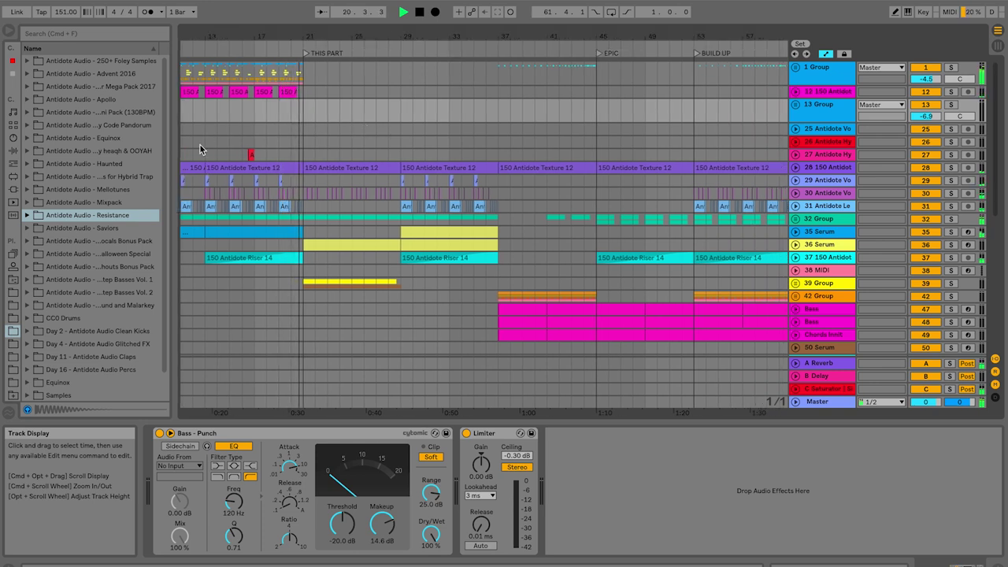
Expand the Antidote Audio - Resistance sample folder in the browser
click(27, 215)
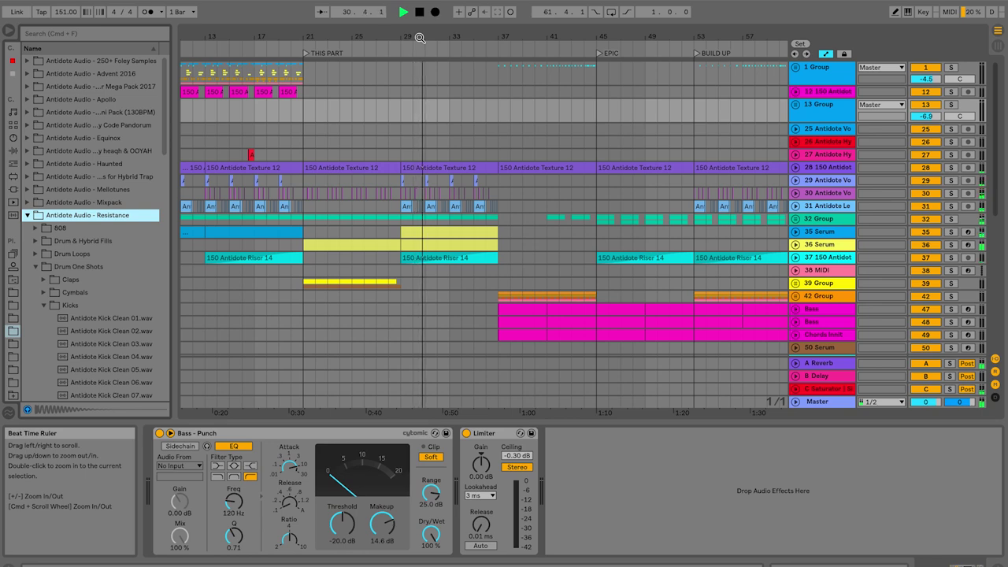
drag(420, 38, 420, 34)
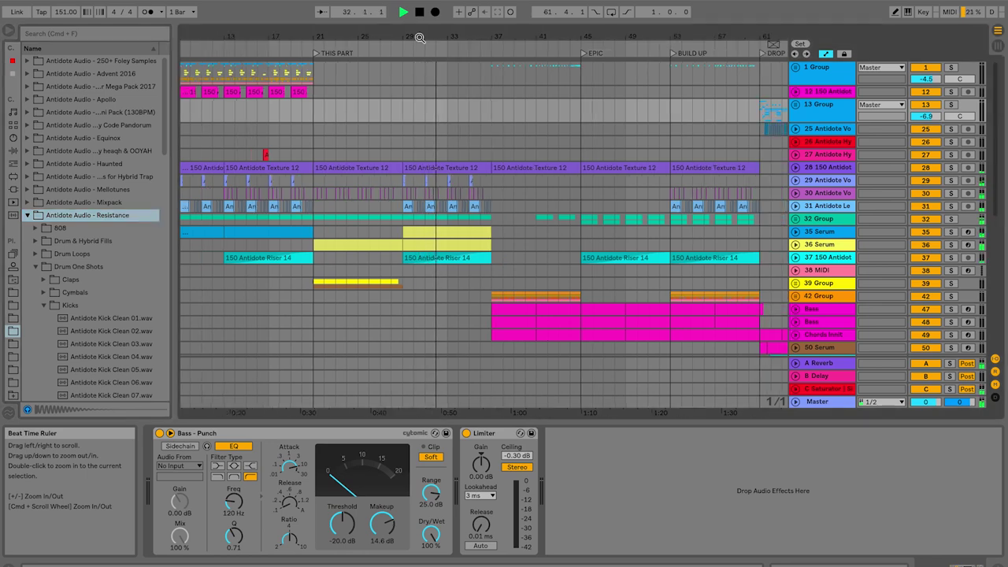
drag(420, 37, 434, 200)
Unfold 32 Group and its 33 Serum track to examine their clips, and collapse the group again
scroll(435, 199, down, 3)
click(798, 111)
click(798, 112)
click(795, 122)
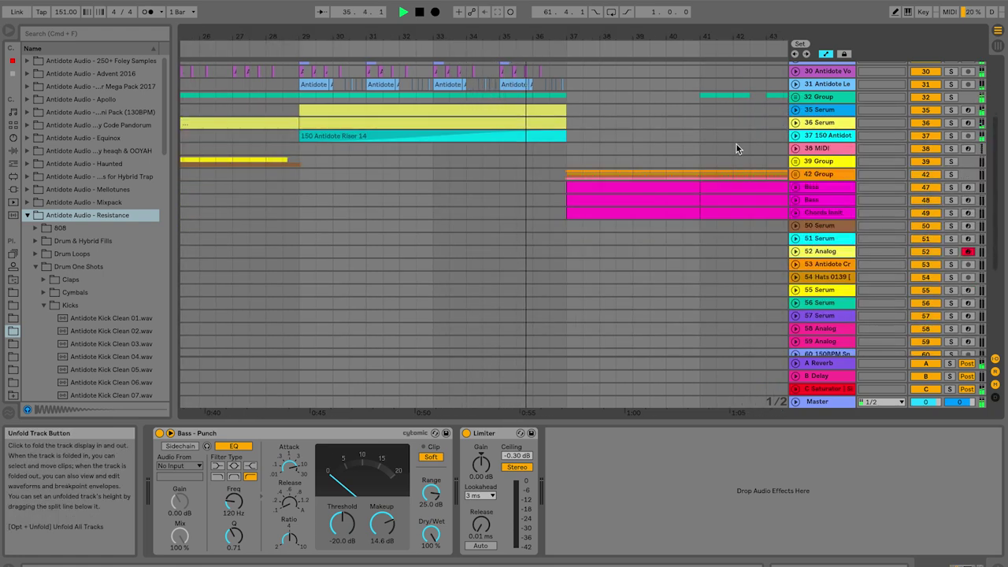
scroll(732, 145, up, 5)
click(795, 218)
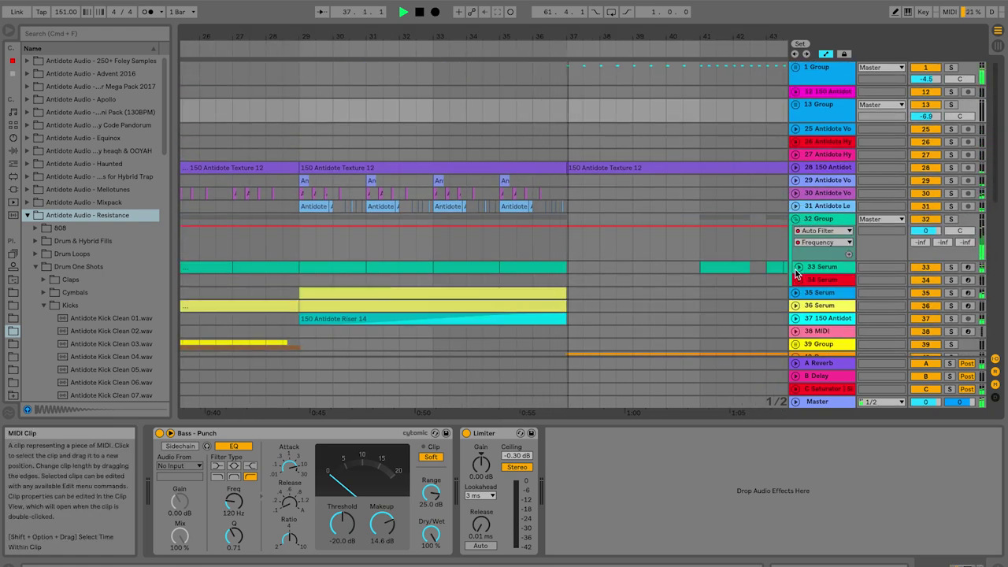
click(798, 267)
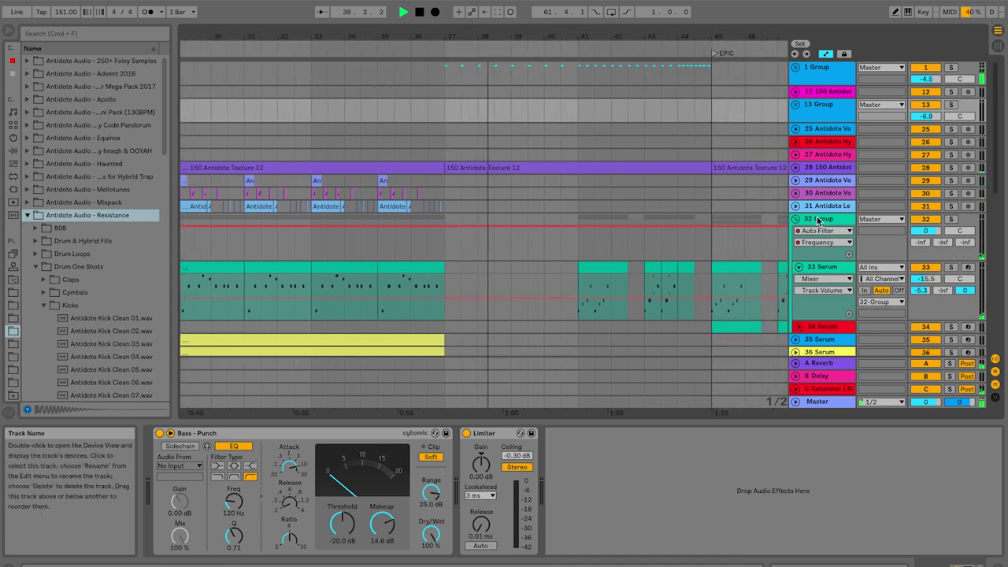
click(799, 223)
Unfold the chords track (49) to examine its MIDI notes through the EPIC section, and fold it back
scroll(683, 192, down, 8)
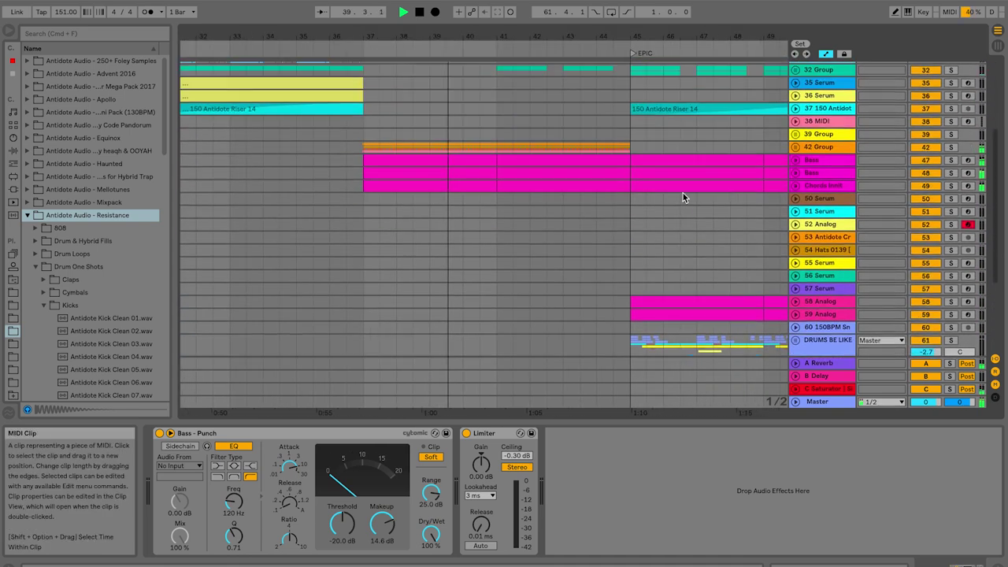
click(798, 162)
click(798, 162)
click(795, 187)
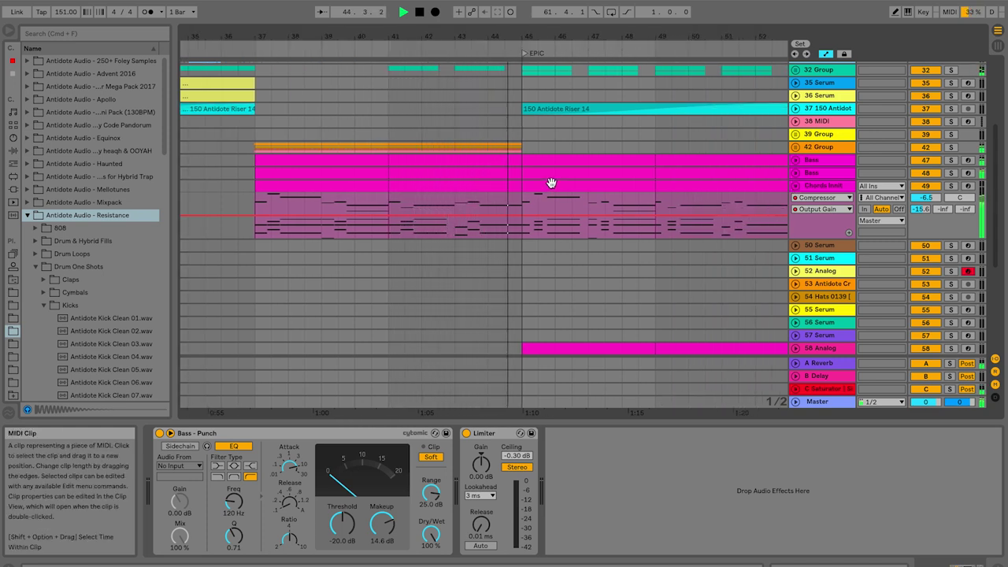
scroll(551, 183, down, 5)
scroll(551, 183, right, 6)
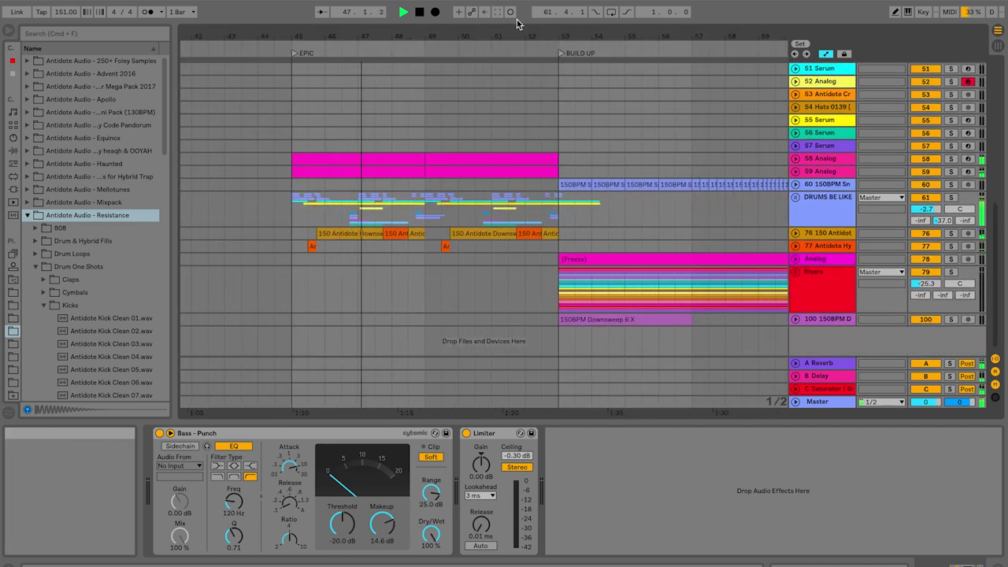
scroll(533, 119, down, 3)
scroll(537, 136, up, 3)
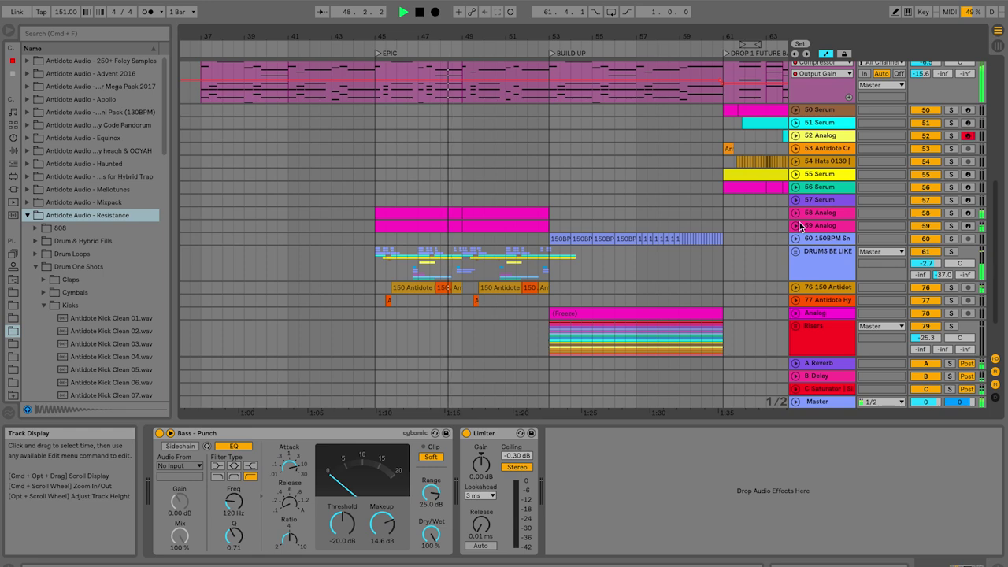
scroll(644, 234, up, 3)
scroll(644, 233, up, 1)
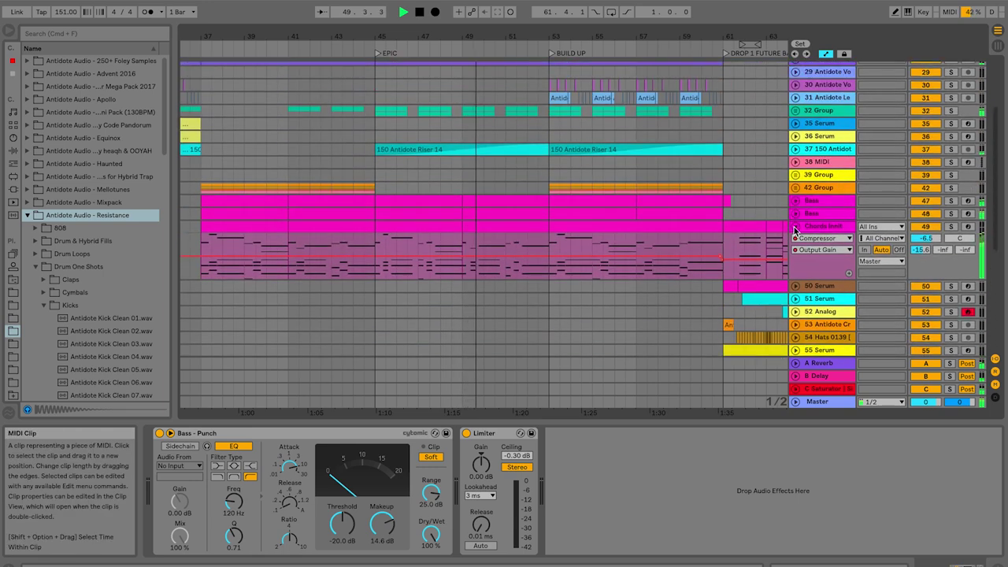
scroll(493, 221, down, 5)
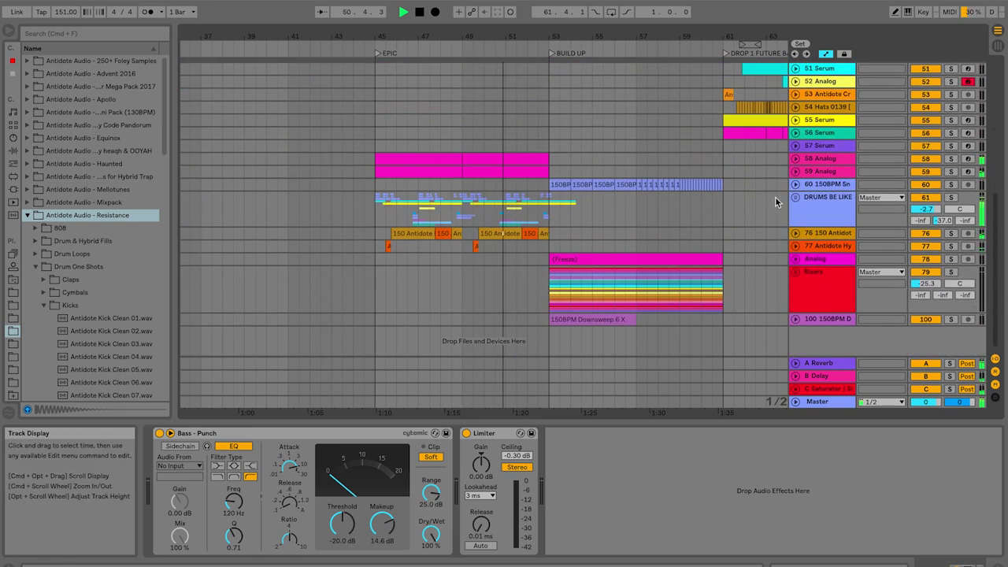
Unfold the DRUMS BE LIKE group to examine its drum clips before the BUILD UP marker, and collapse it
click(795, 197)
scroll(530, 227, down, 1)
drag(543, 37, 541, 168)
scroll(541, 169, up, 2)
key(minus)
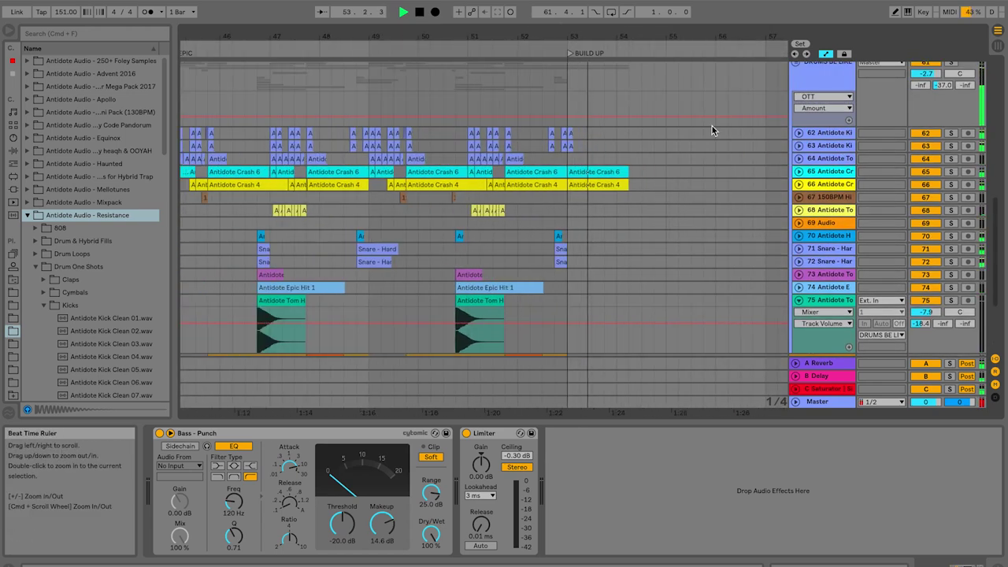
scroll(619, 74, up, 1)
click(795, 68)
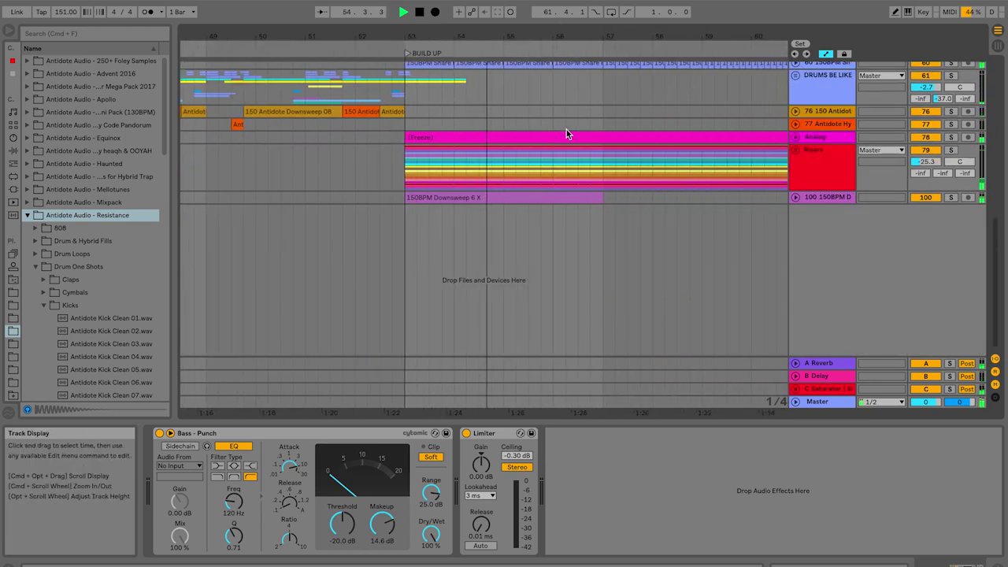
Follow playback from BUILD UP into DROP 1, reviewing the tracks, and select the 58 Analog track to show its devices
scroll(566, 130, up, 2)
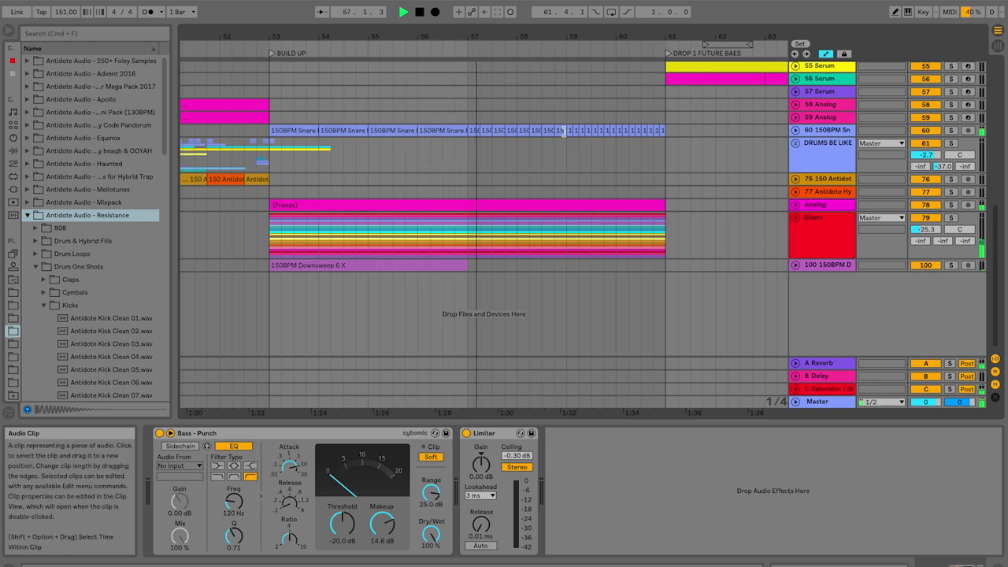
scroll(563, 131, up, 6)
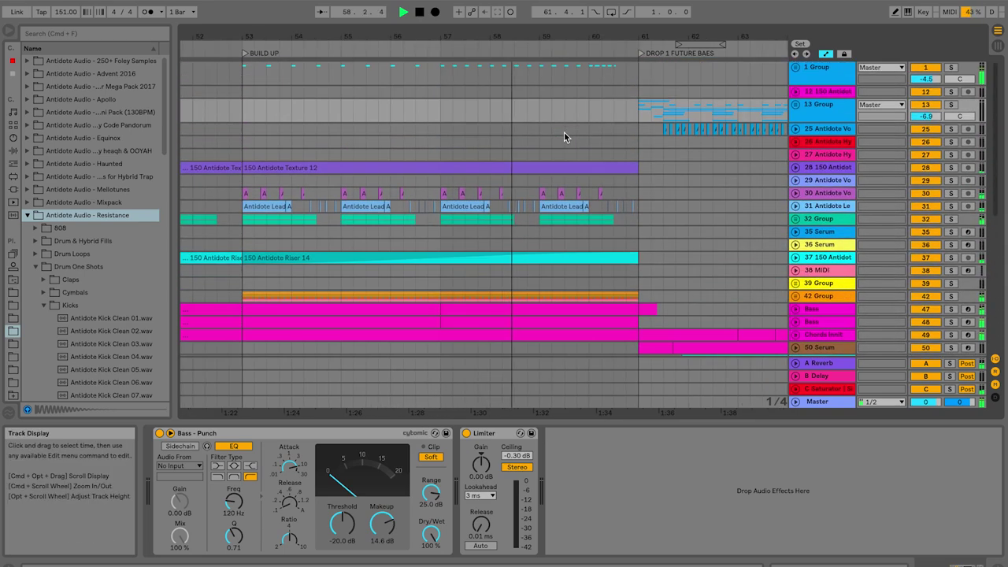
scroll(564, 136, down, 3)
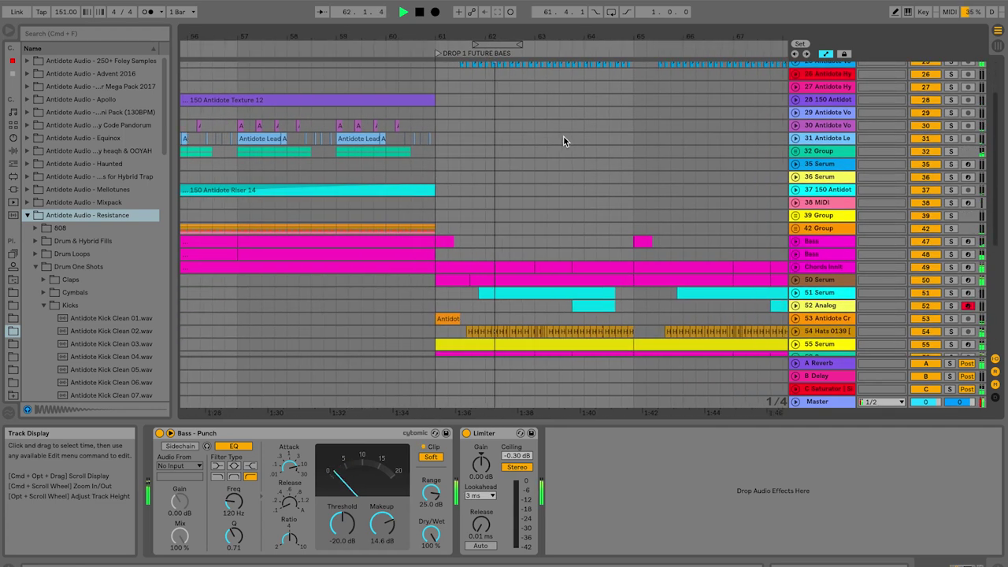
scroll(560, 60, down, 2)
scroll(536, 141, down, 2)
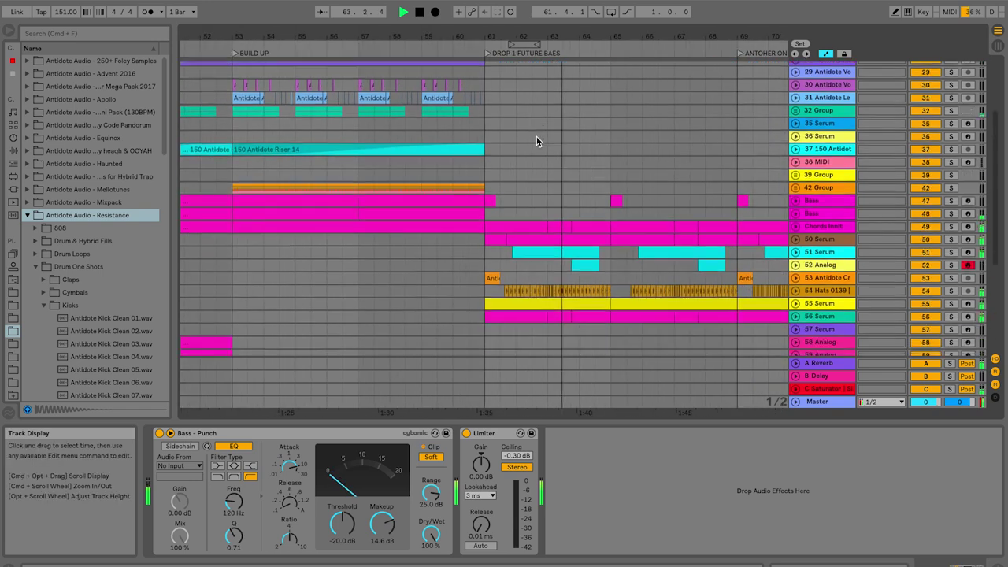
scroll(536, 140, down, 5)
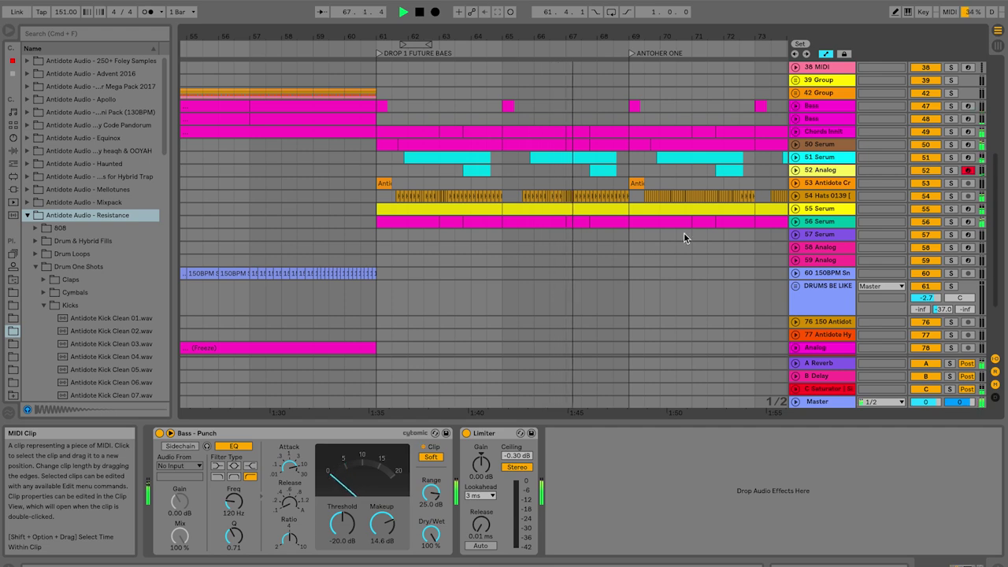
click(655, 243)
Unfold 13 Group to examine its kick, 808, clap and snare tracks around the ANTOHER ONE marker, and collapse it
scroll(655, 242, up, 10)
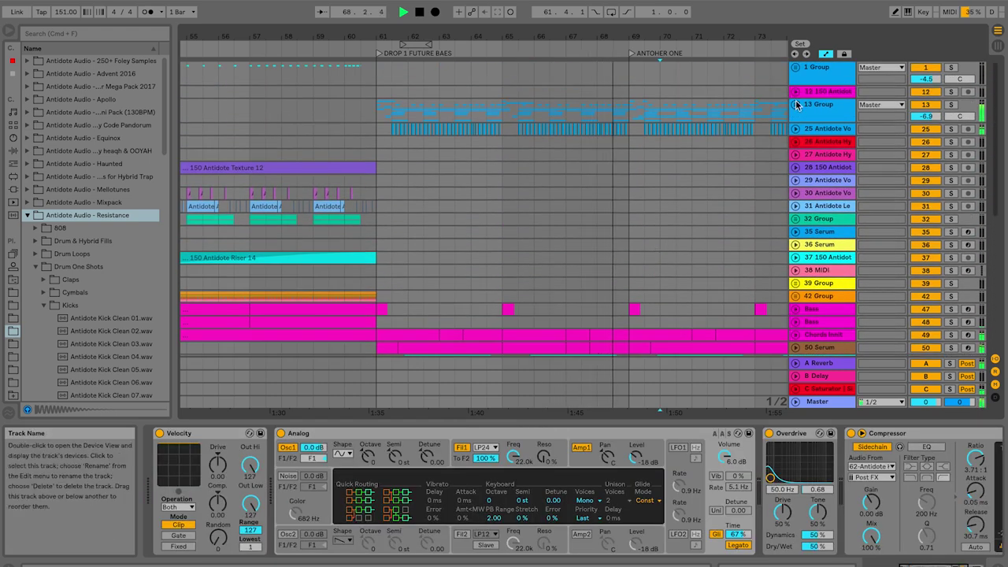
click(796, 104)
scroll(585, 159, right, 5)
scroll(585, 159, down, 3)
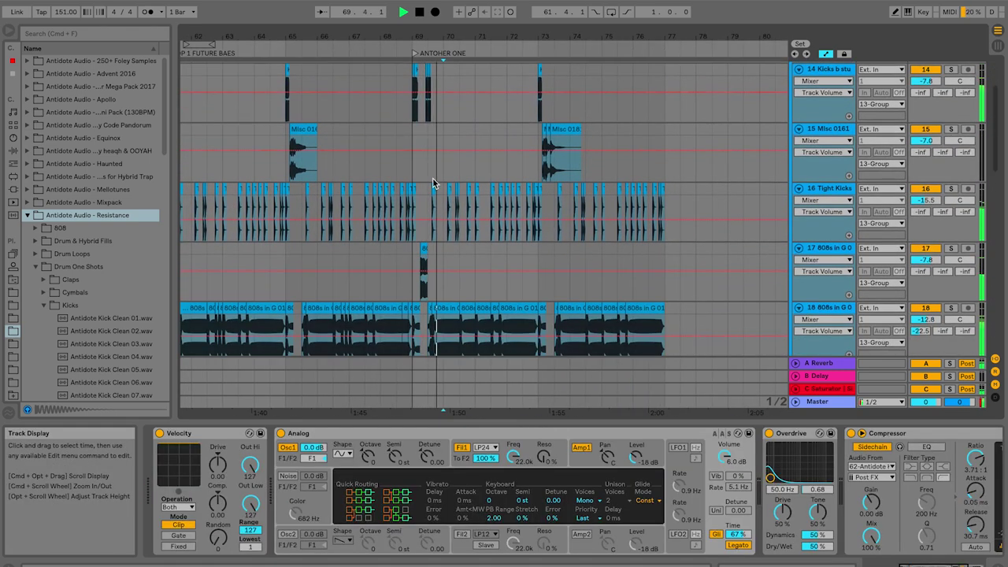
scroll(433, 184, down, 10)
drag(472, 36, 494, 181)
scroll(493, 182, down, 3)
scroll(494, 182, up, 5)
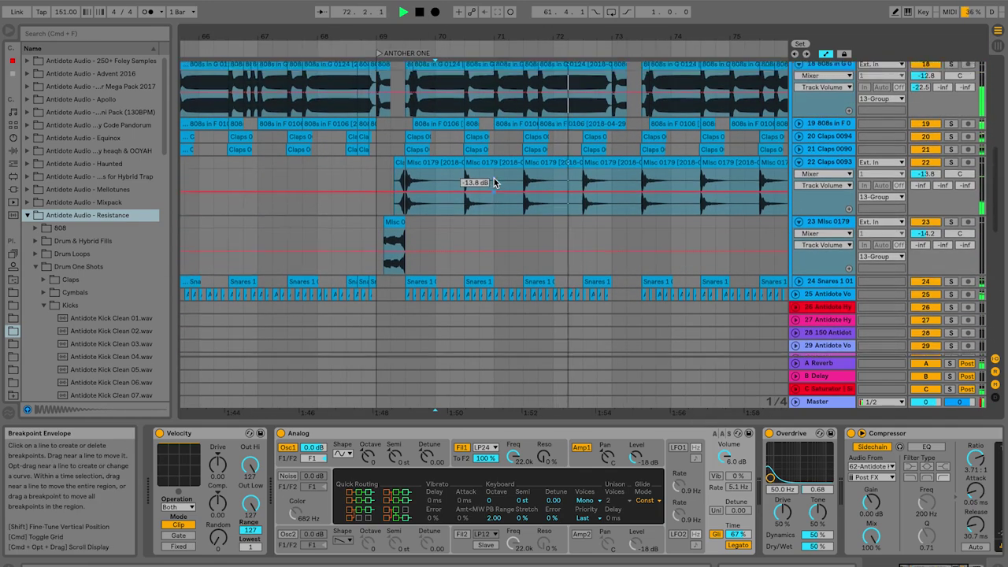
scroll(494, 182, right, 3)
scroll(494, 182, up, 6)
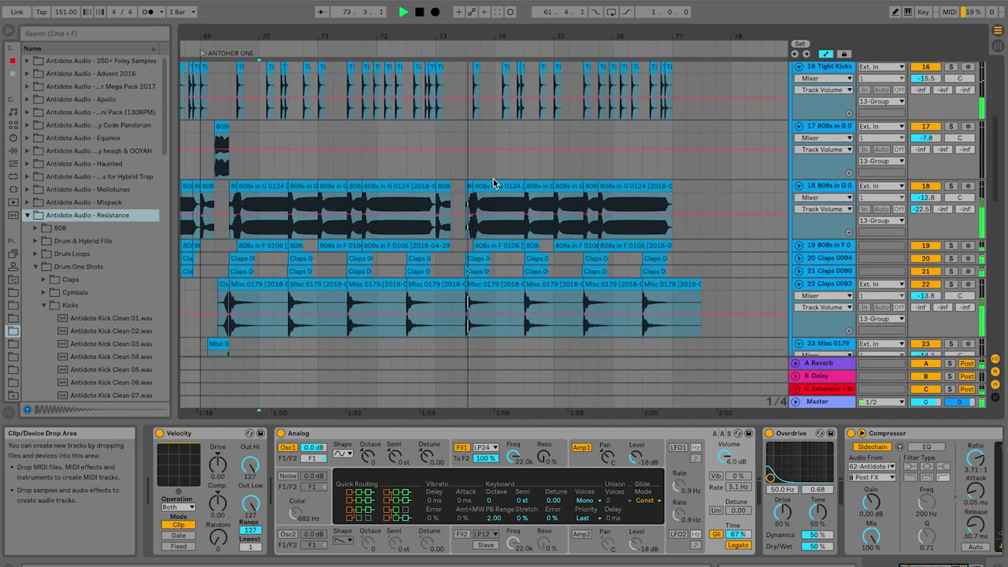
key(h)
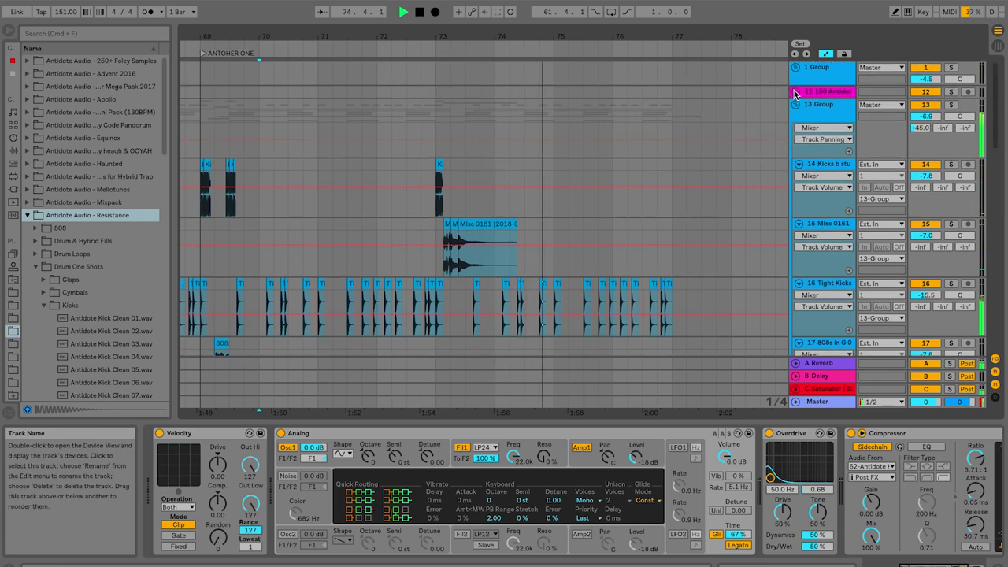
key(alt+u)
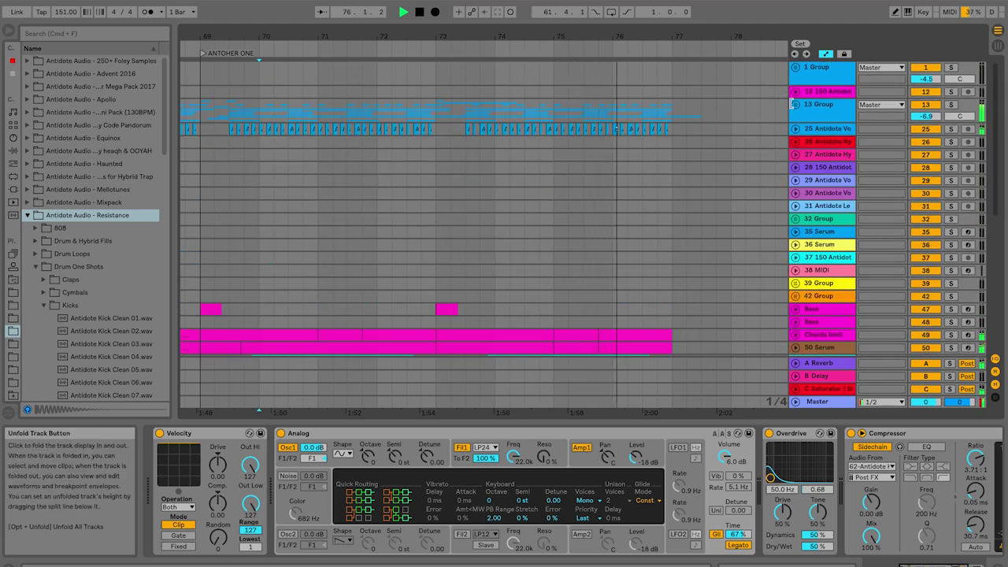
Reopen 13 Group to review its kick, Misc and 808 clips across the whole drop, and fold the group
key(h)
key(alt+u)
key(h)
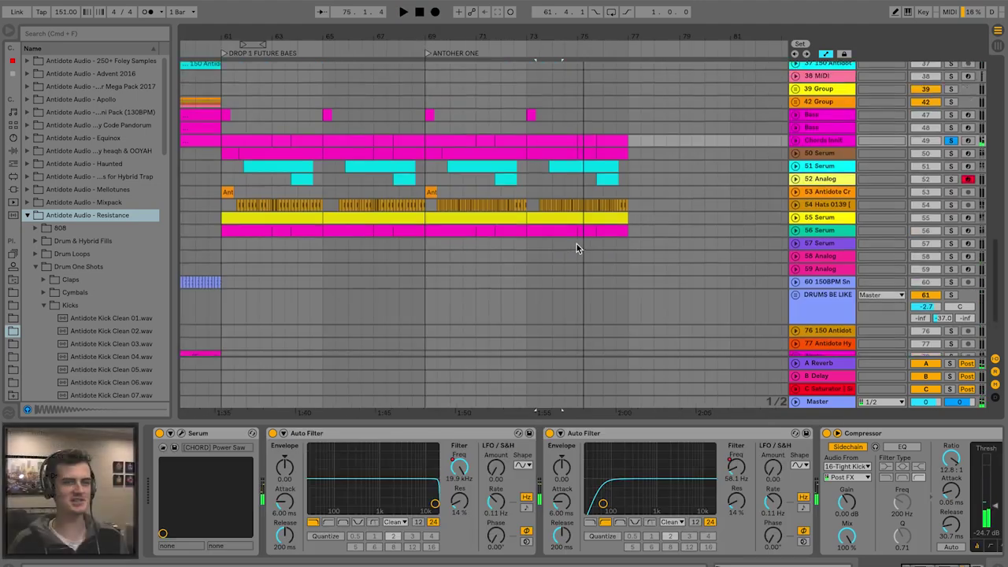
key(alt+u)
key(h)
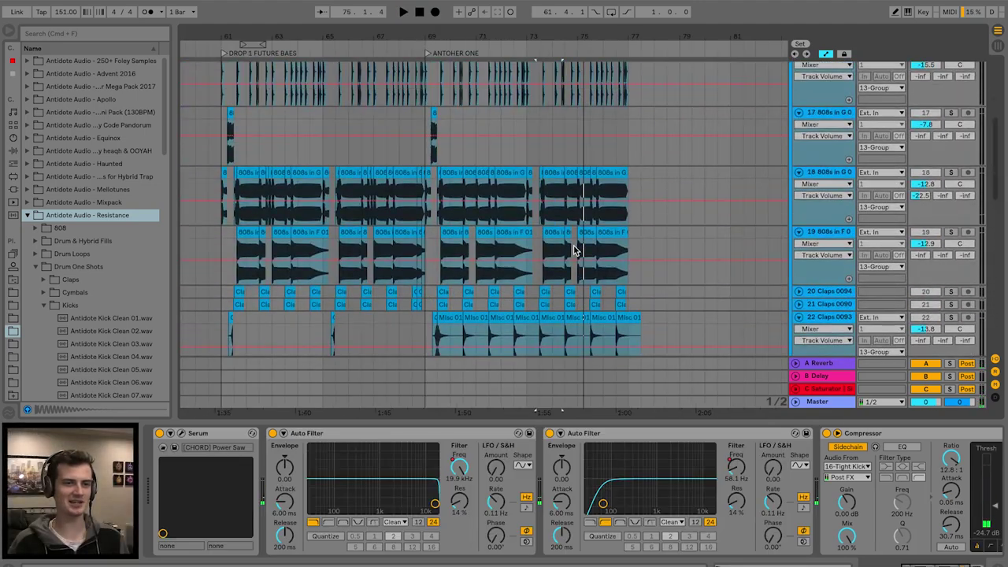
key(h)
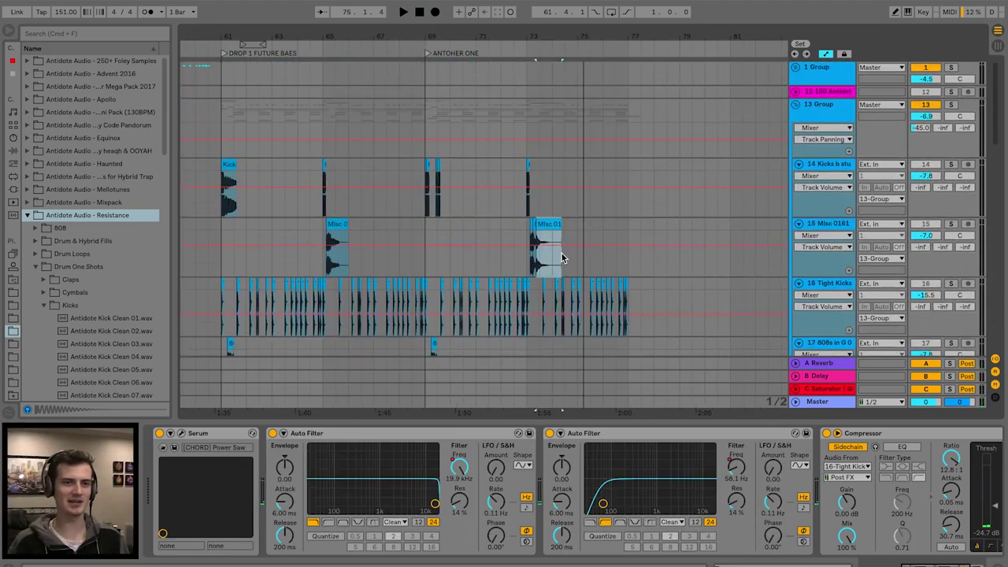
click(796, 106)
scroll(480, 248, left, 5)
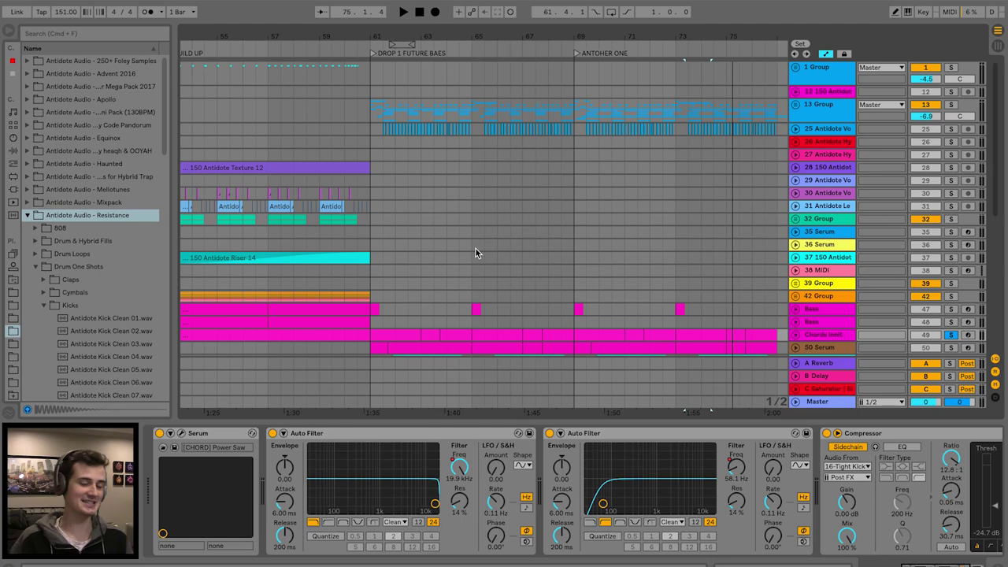
scroll(475, 248, right, 5)
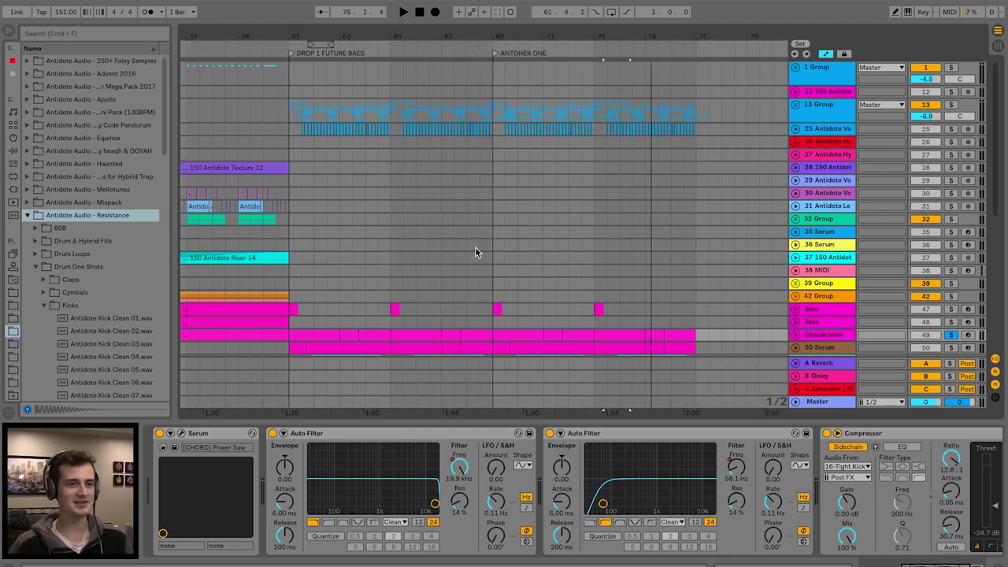
Insert a new audio track directly below the Risers group, with the insertion point at the BUILD UP marker
scroll(475, 247, down, 4)
scroll(475, 248, up, 4)
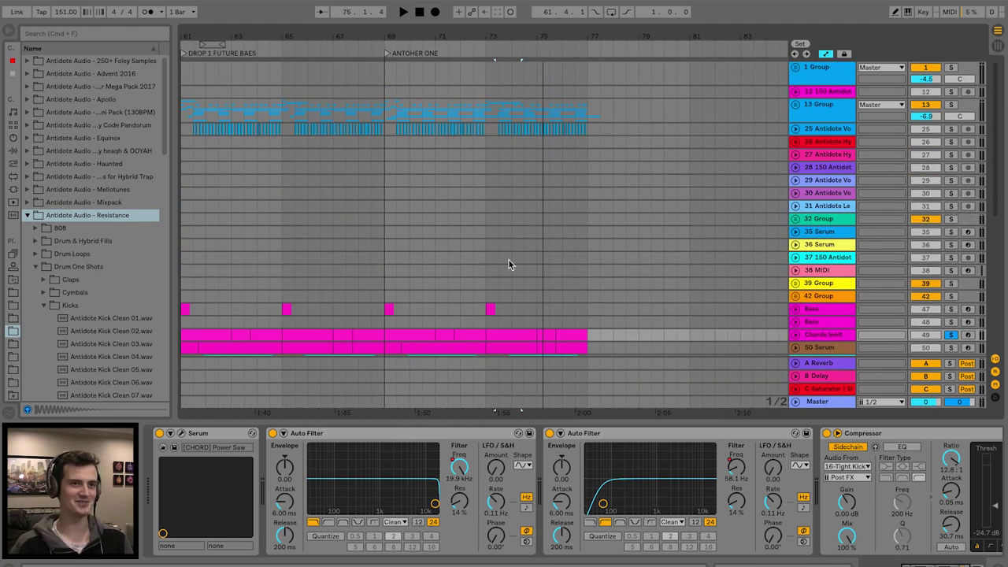
drag(577, 28, 582, 16)
scroll(438, 248, down, 10)
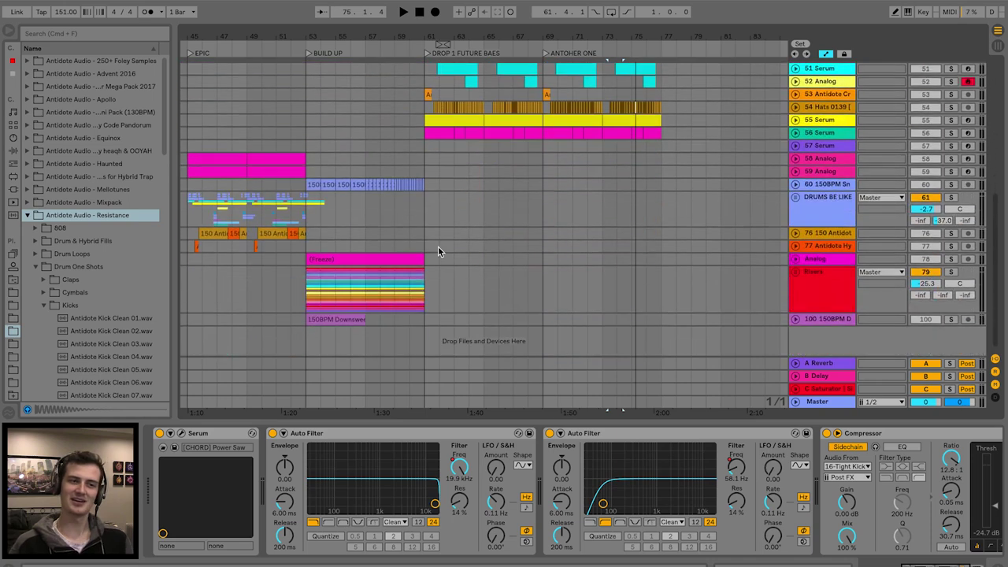
click(315, 282)
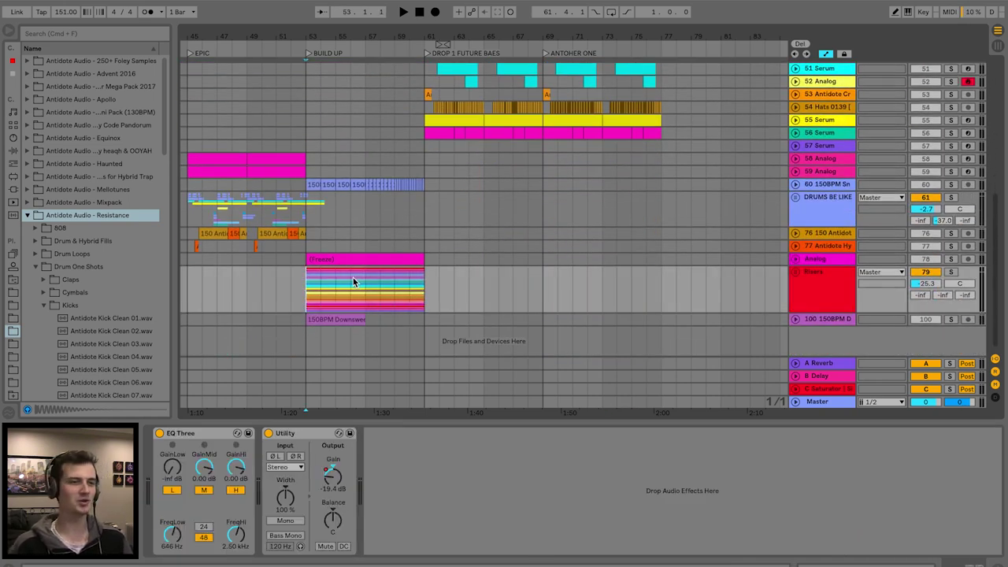
key(plus)
key(plus)
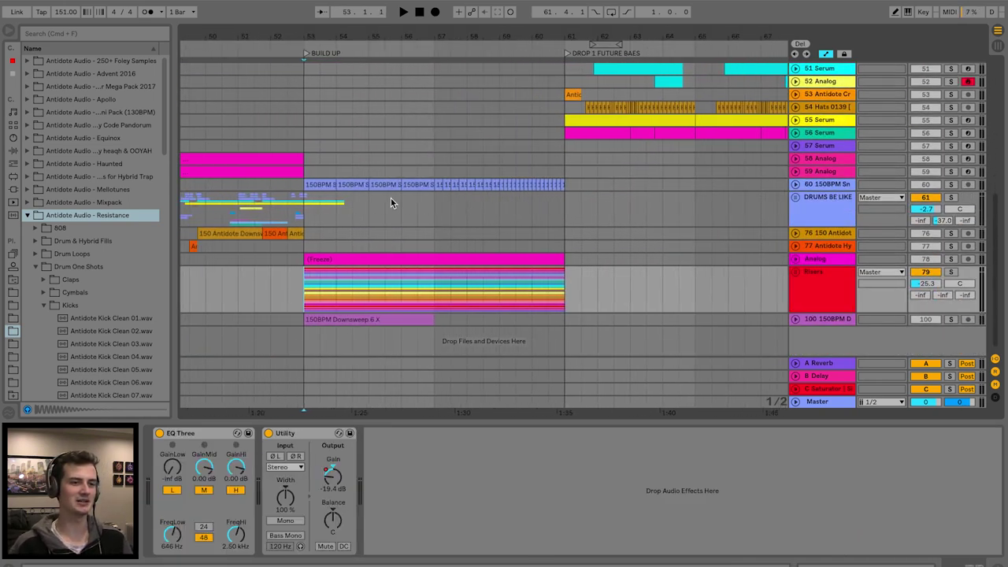
key(super+t)
key(ctrl+v)
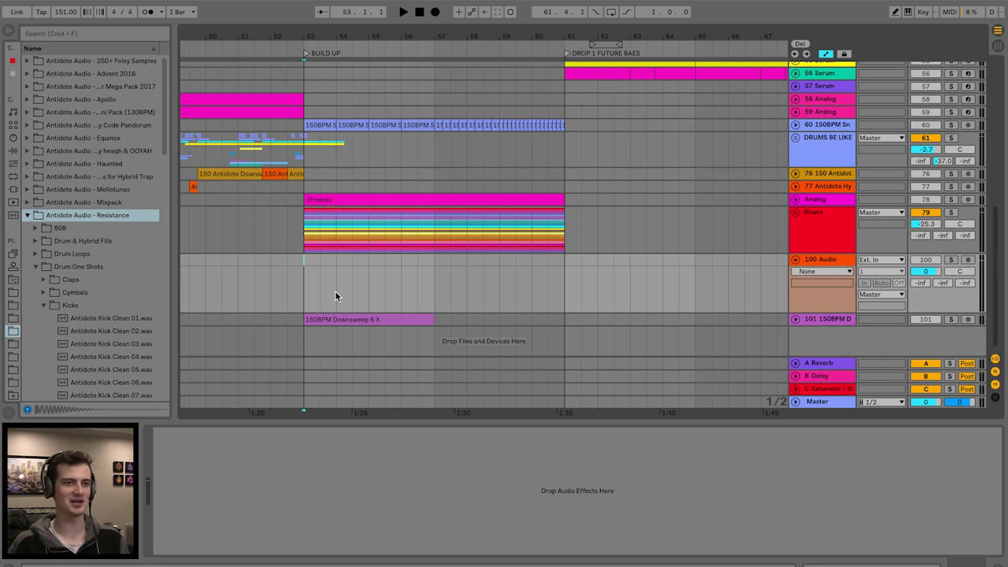
Unfold the Risers group to examine its layered riser clips across BUILD UP, and collapse it
click(305, 218)
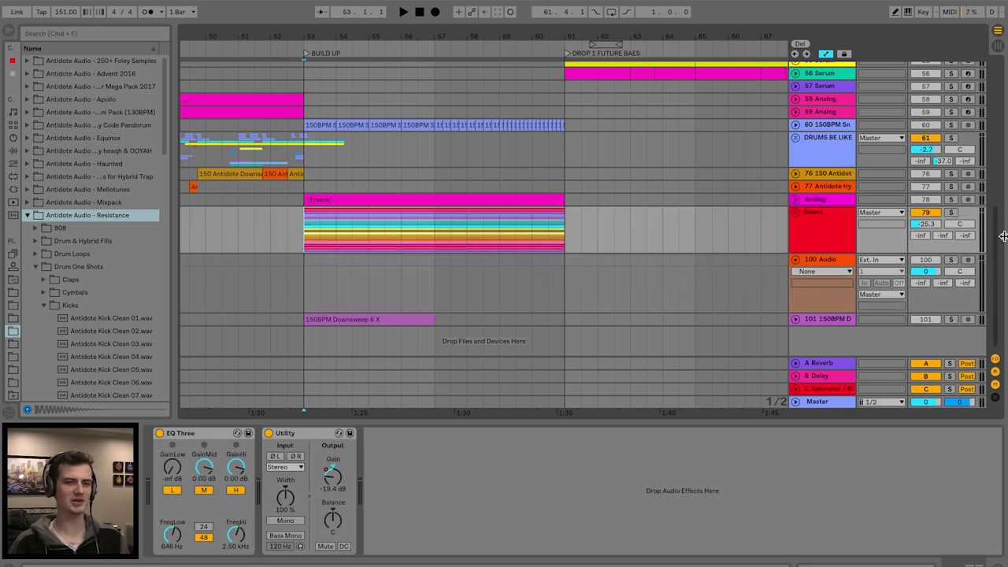
click(795, 212)
scroll(538, 275, down, 15)
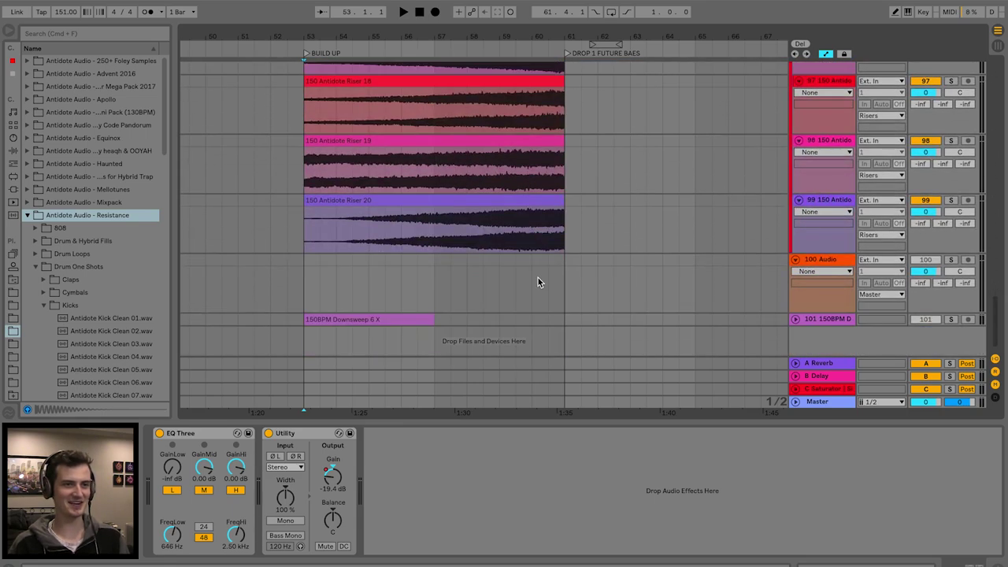
scroll(538, 280, up, 15)
click(795, 204)
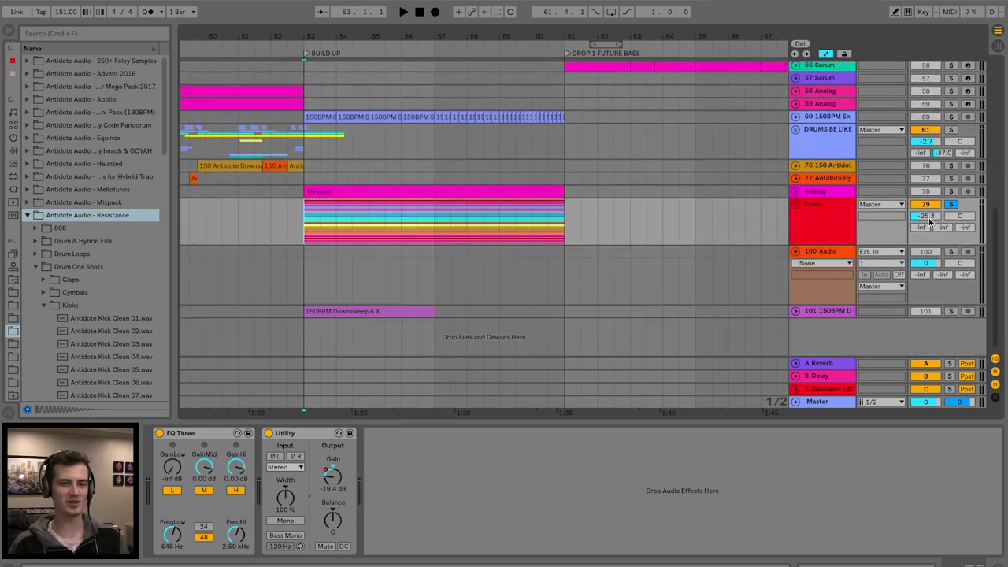
Set the new audio track's input to Resampling, arm it, and record the soloed Risers group from BUILD UP until the drop
click(876, 252)
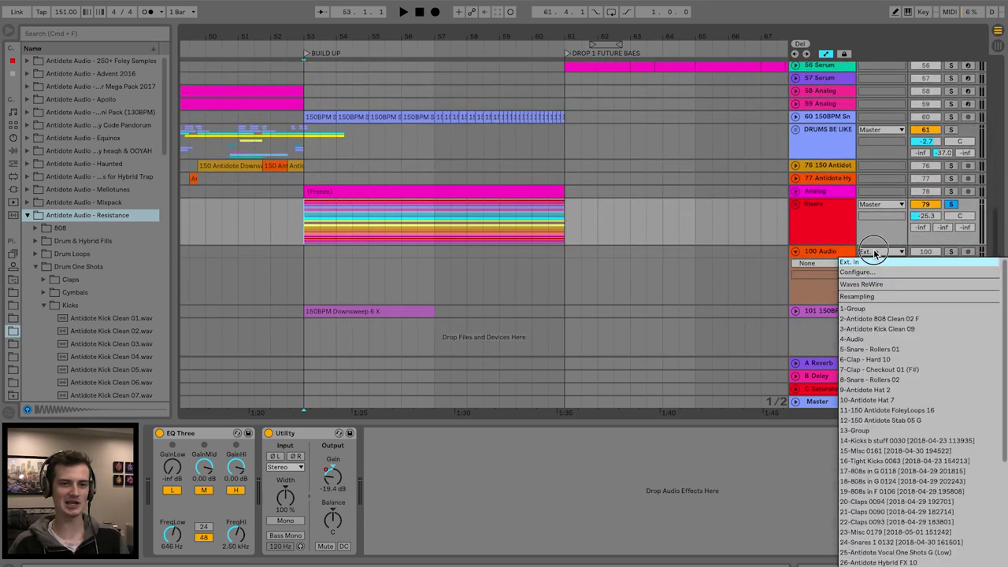
click(887, 296)
click(968, 251)
click(435, 12)
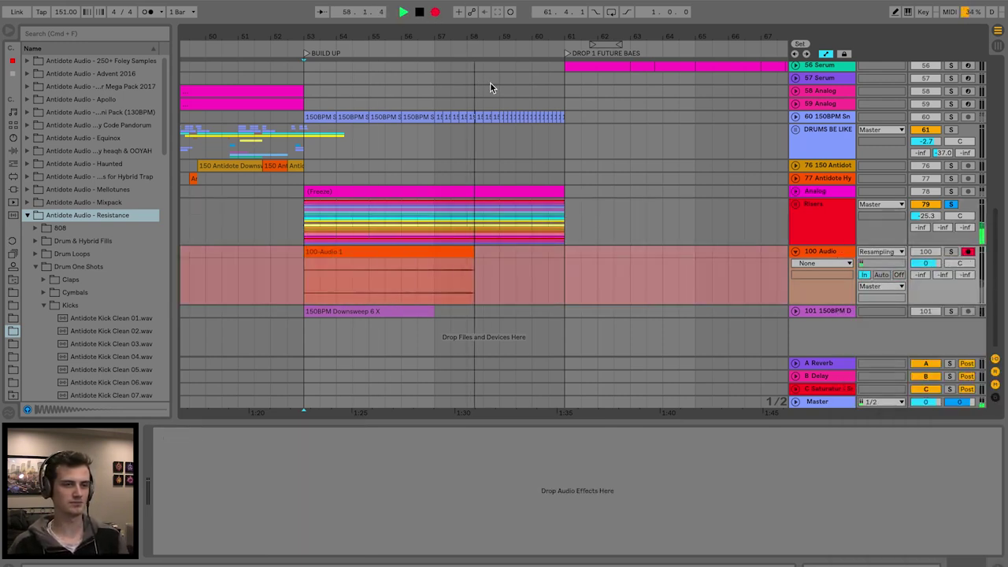
key(space)
click(820, 211)
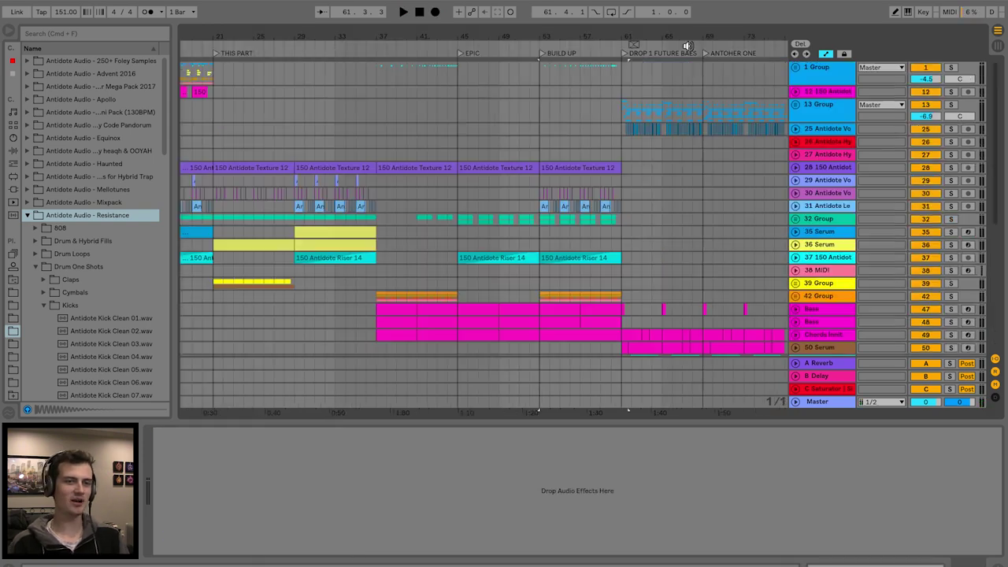
Add a locator at bar 77, where the drop ends, and name it BREAKDOWN 1v1 me
scroll(632, 161, right, 3)
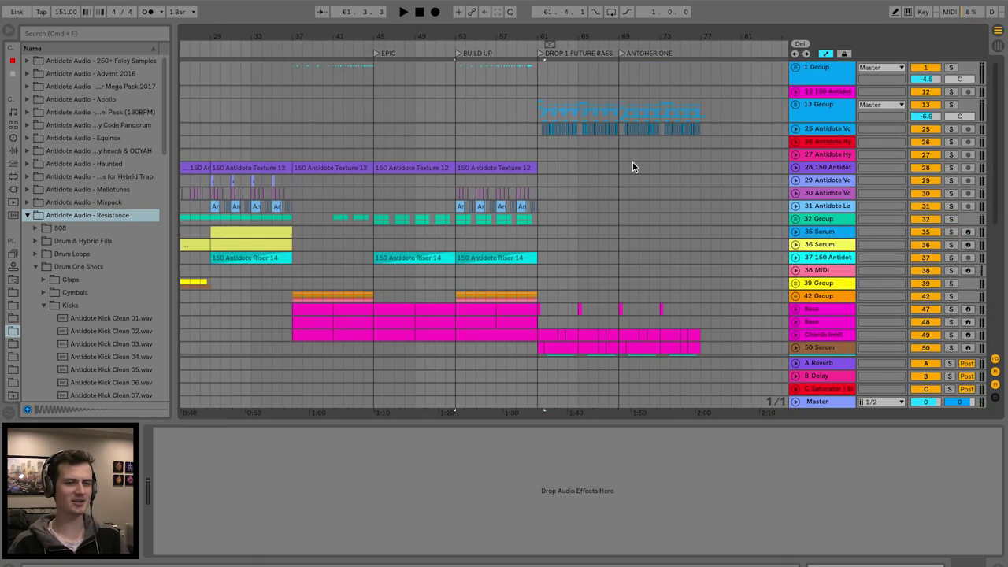
drag(695, 39, 704, 45)
right_click(706, 49)
click(748, 82)
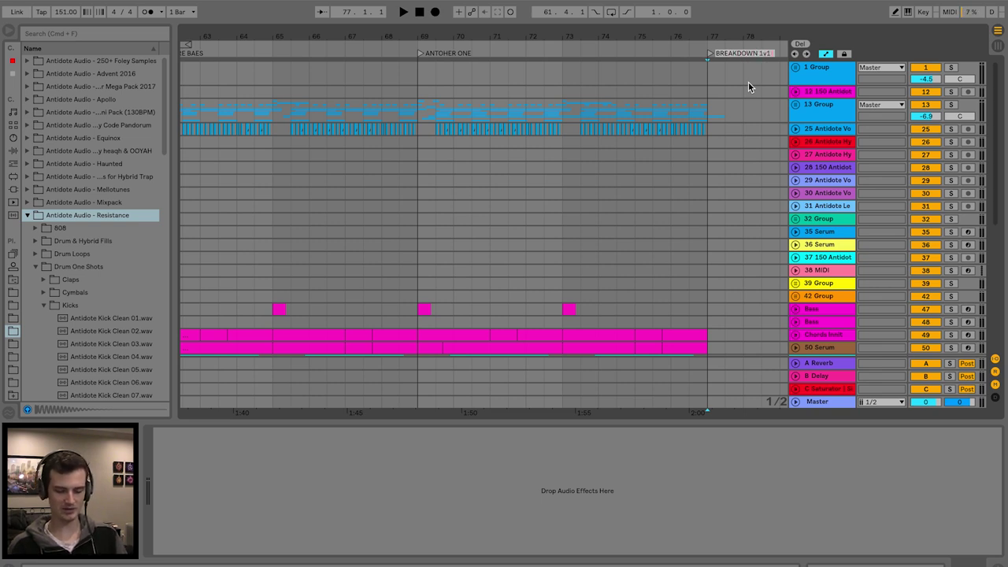
Play the intro from bar 5 and solo 32 Group and 35 Serum to audition their parts
scroll(748, 81, down, 5)
scroll(642, 122, left, 5)
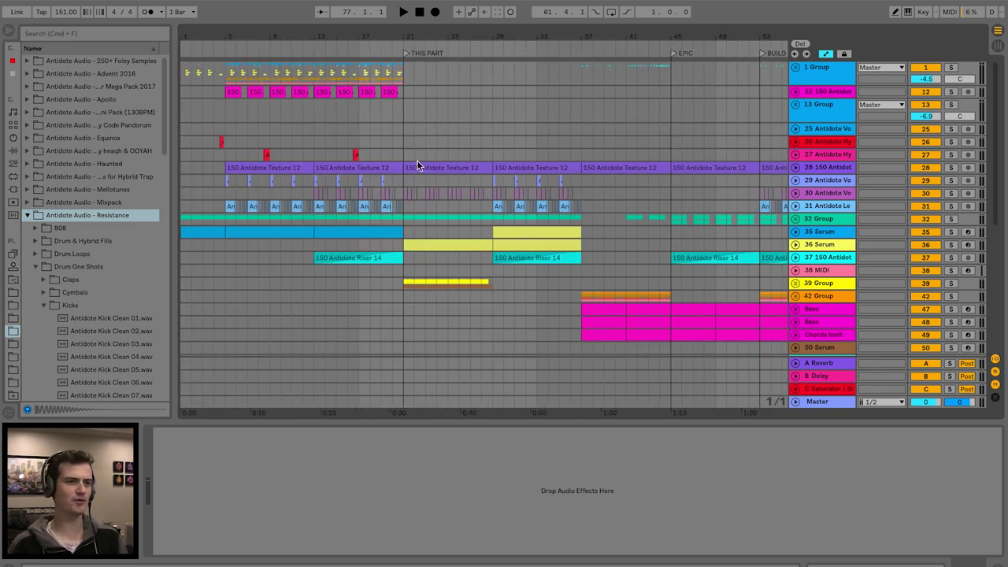
scroll(258, 165, down, 3)
scroll(246, 166, up, 3)
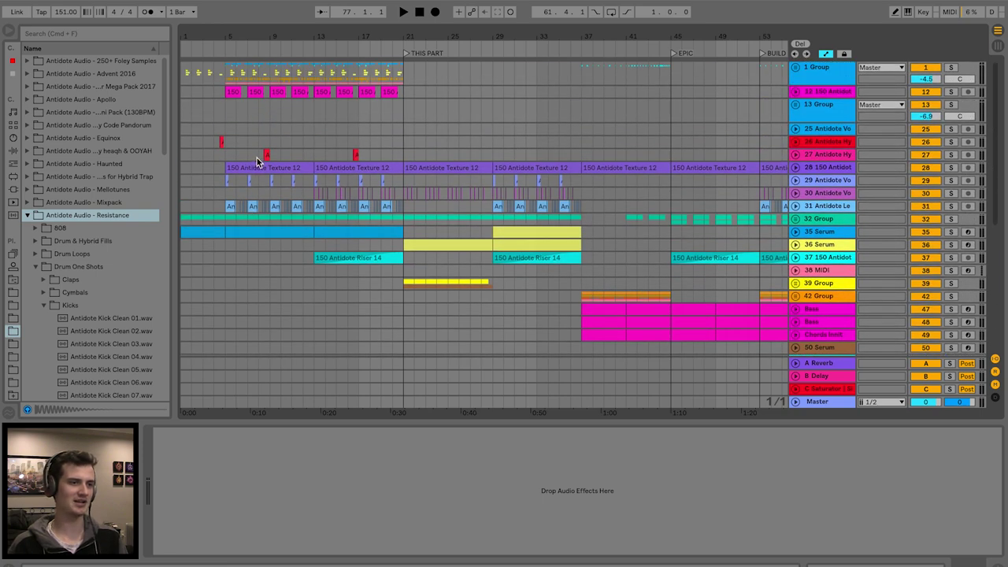
click(222, 218)
key(space)
click(950, 219)
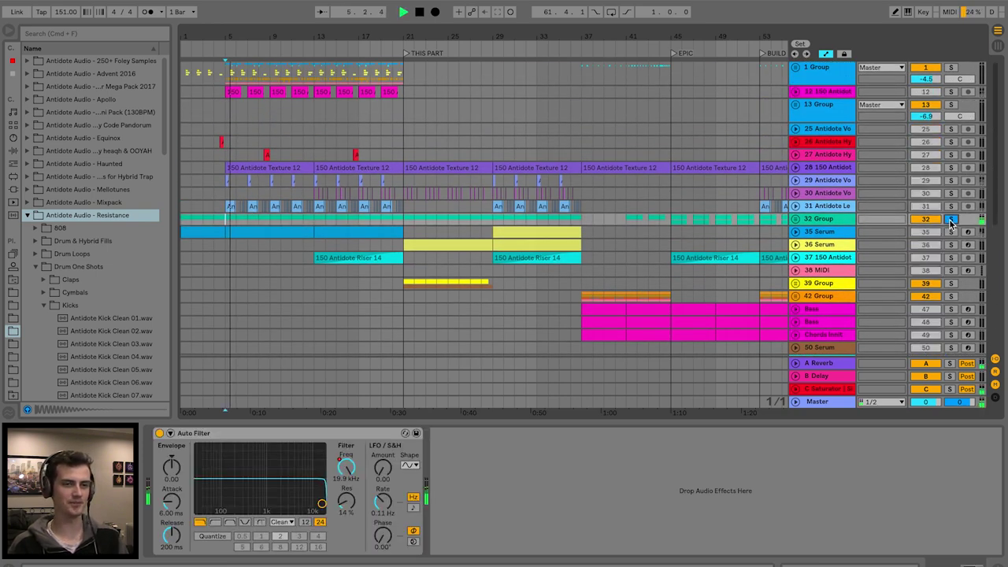
click(950, 231)
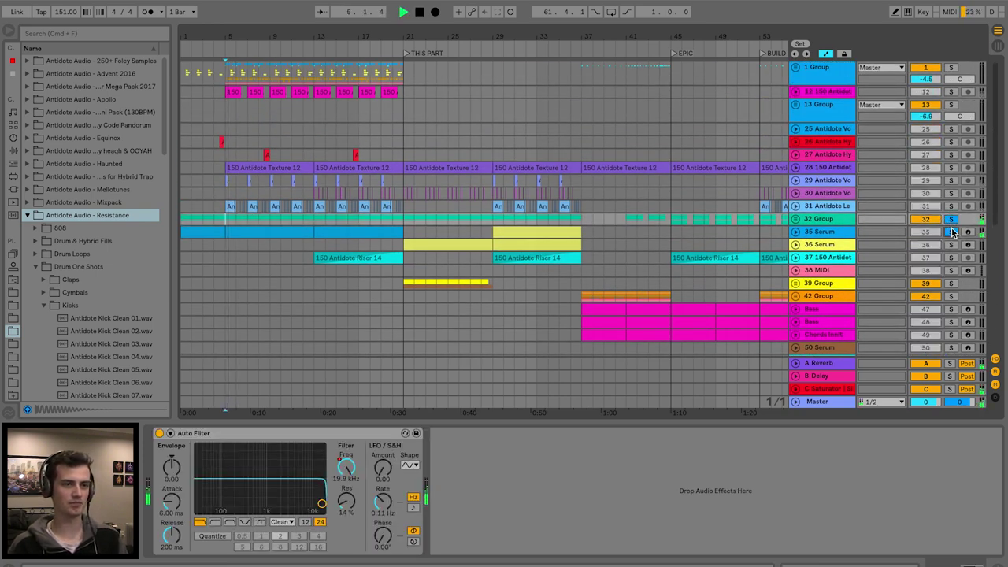
Copy the 32 Group and 35 Serum clips between bars 5 and 21 to the BREAKDOWN 1v1 me marker at bar 77
click(281, 226)
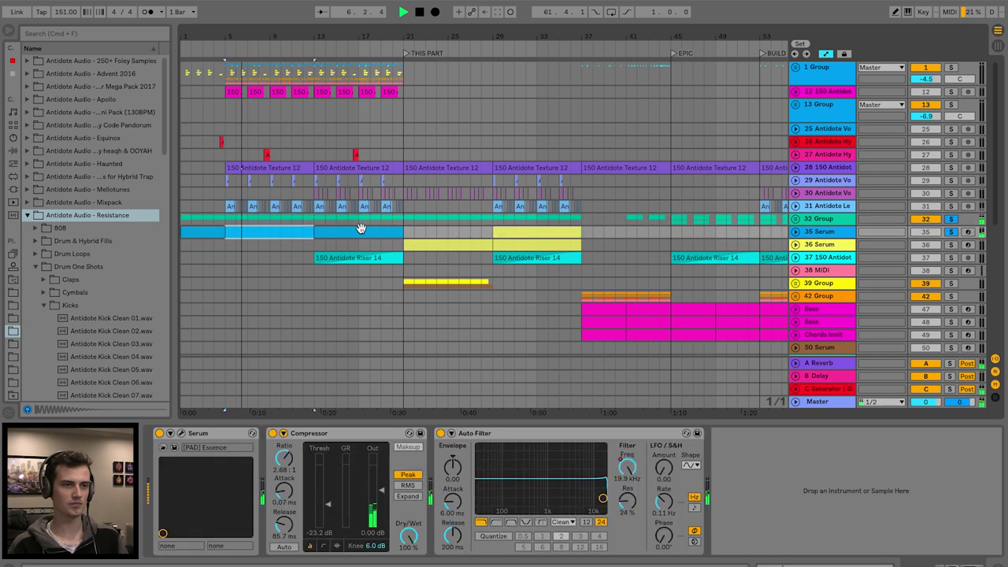
drag(225, 220, 270, 220)
key(space)
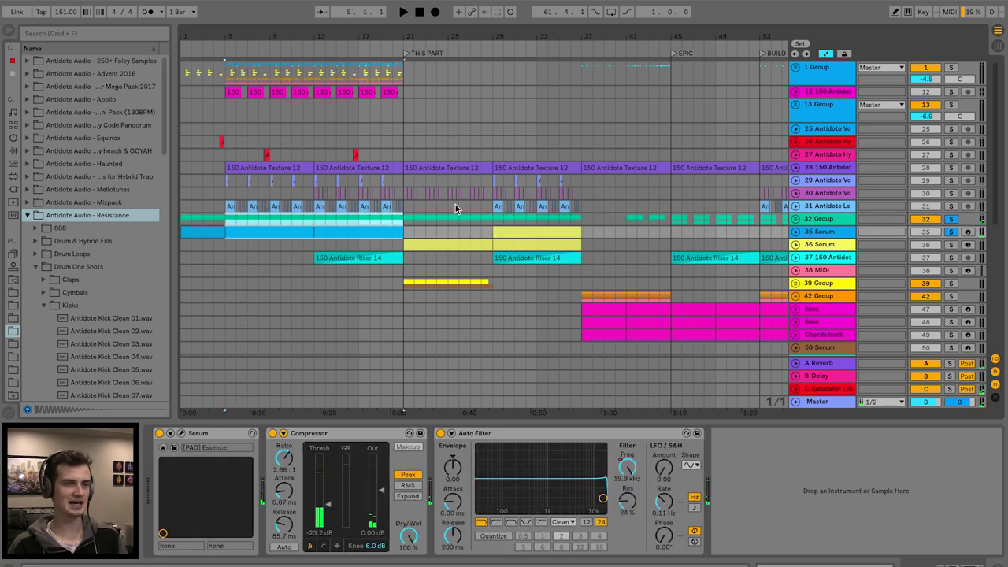
scroll(455, 207, right, 10)
click(666, 221)
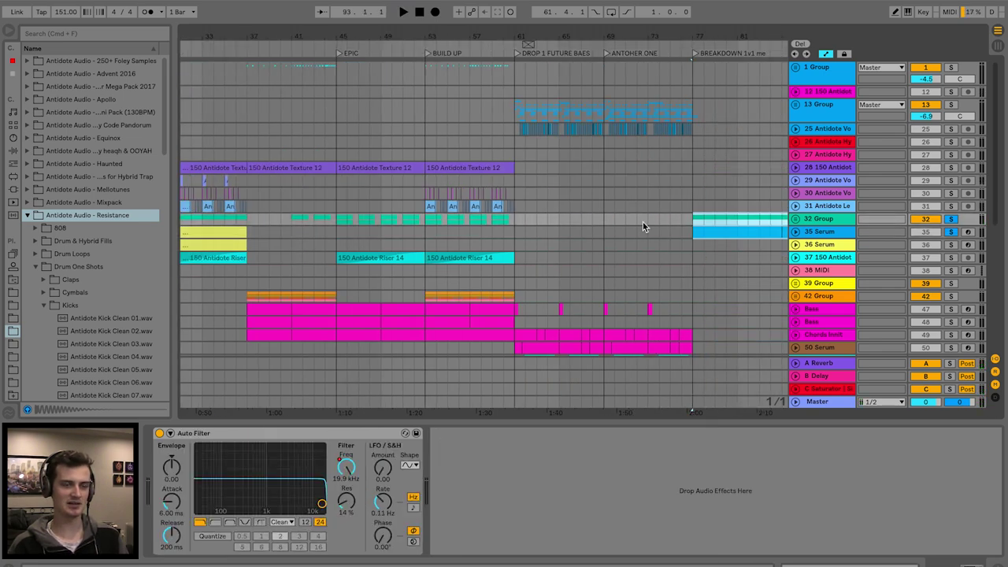
Copy the intro clips of tracks 28 to 31 to the BREAKDOWN 1v1 me marker, and play the transition out of the drop
scroll(575, 210, left, 10)
click(226, 207)
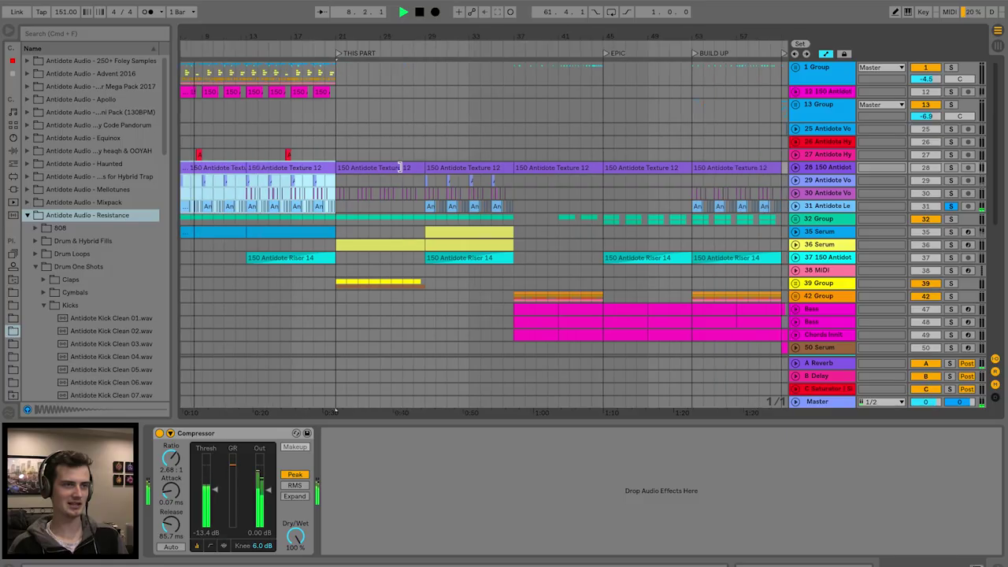
key(ctrl+v)
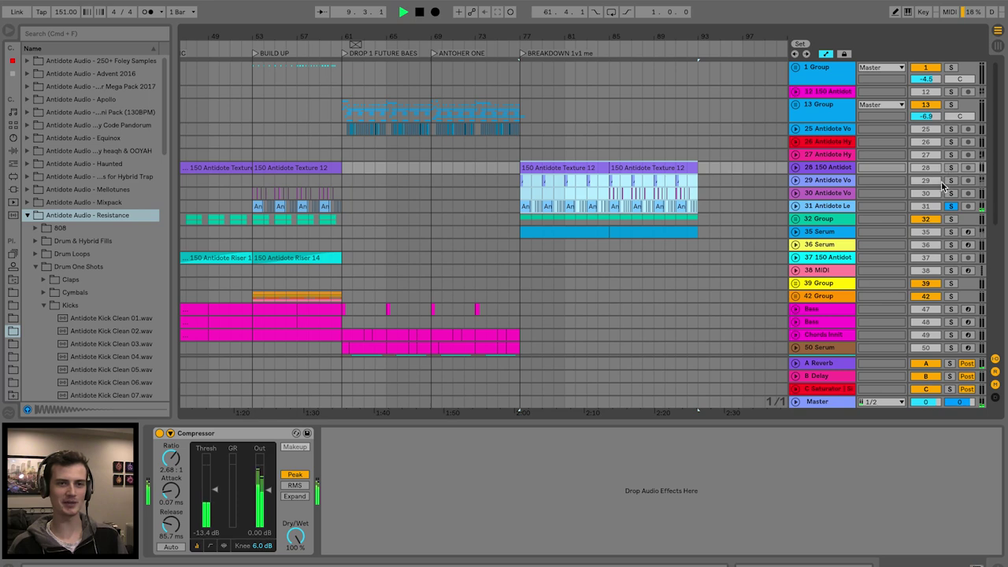
click(500, 180)
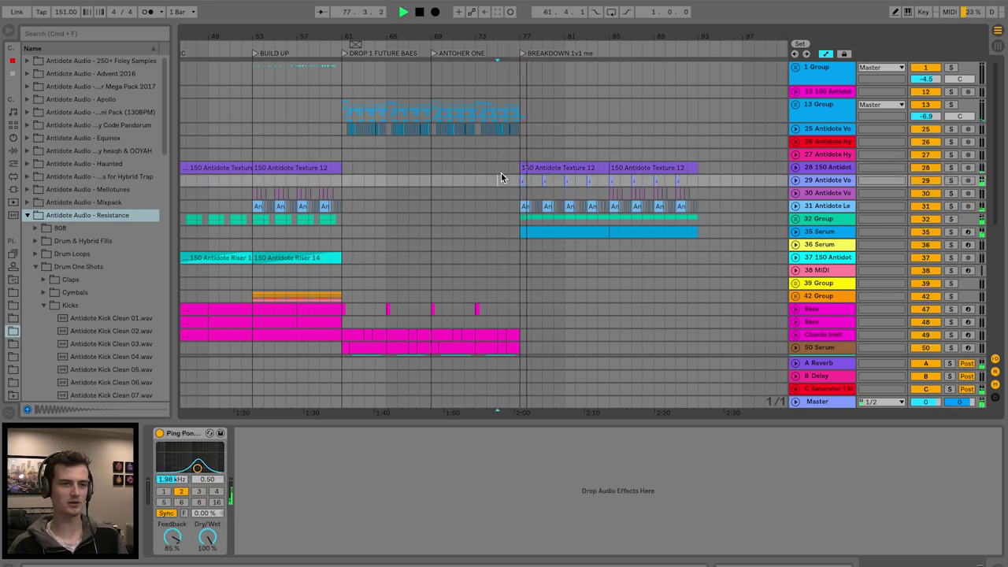
key(plus)
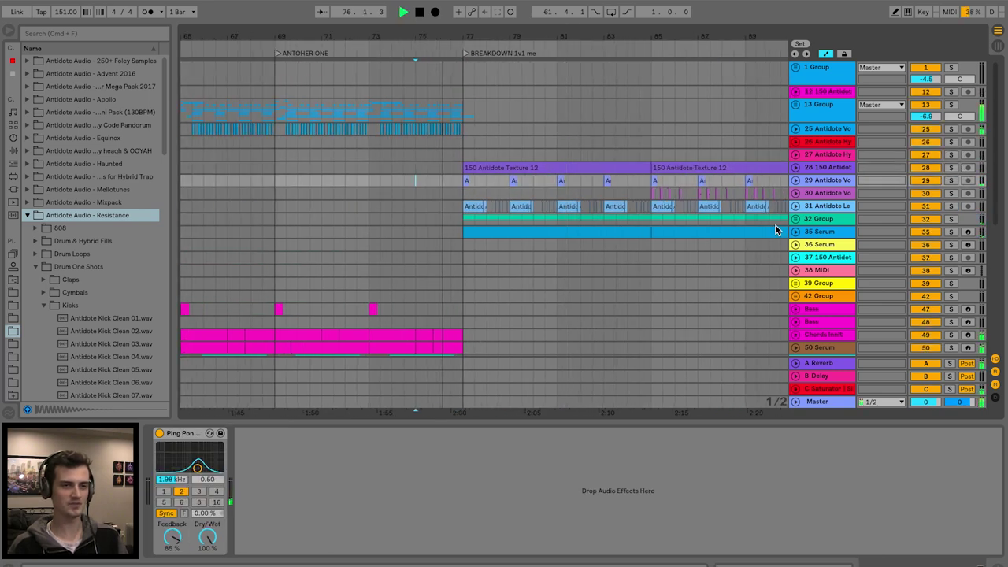
Automate the 35 Serum Auto Filter frequency to fall from bar 76 to about 98 Hz at bar 77, and play the transition
click(780, 224)
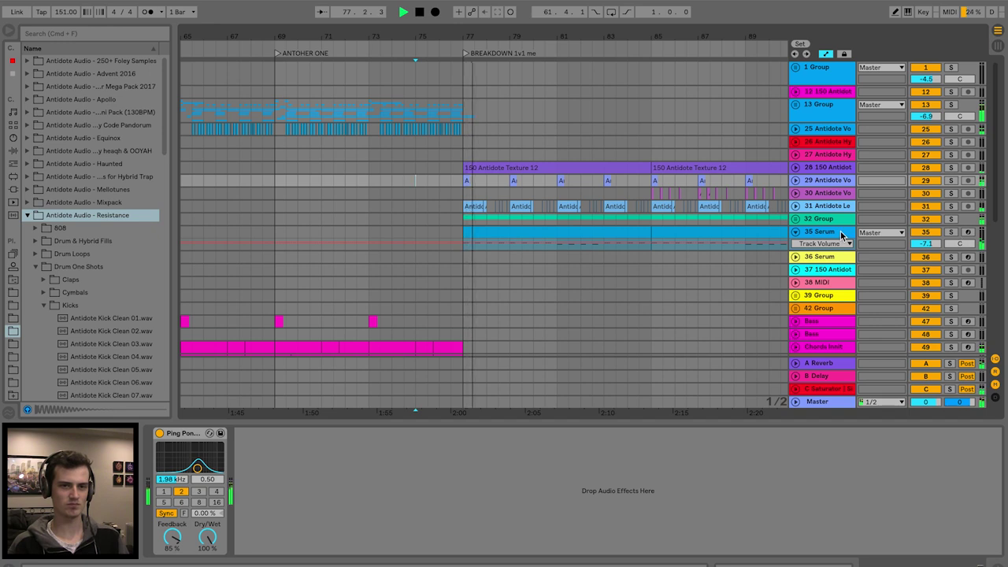
click(962, 246)
drag(805, 253, 789, 307)
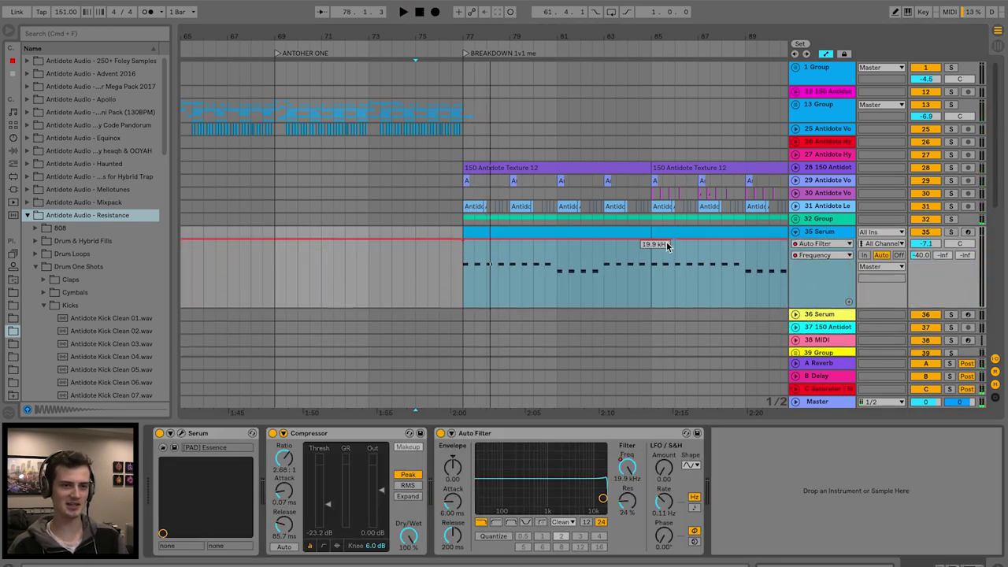
scroll(660, 249, right, 5)
click(276, 238)
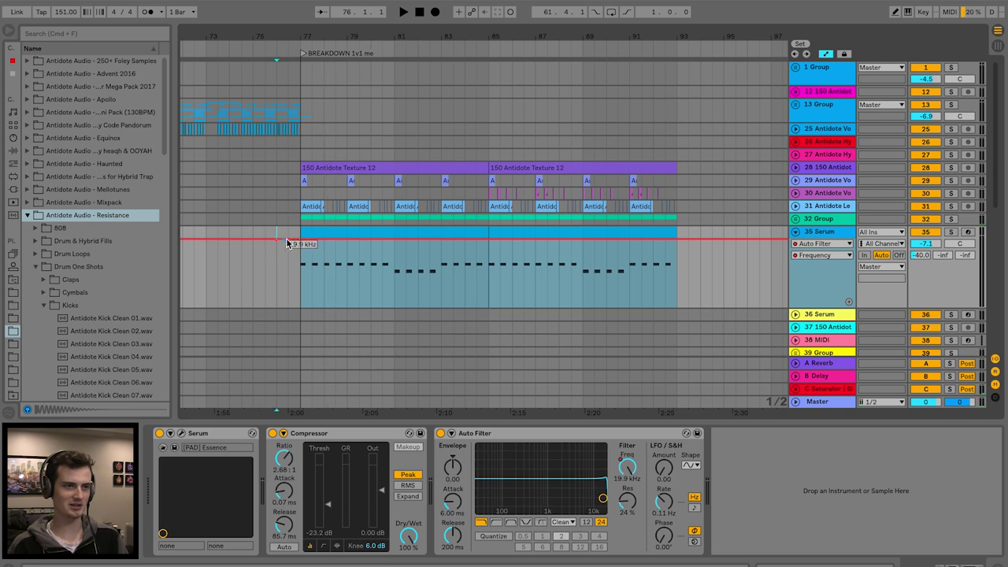
drag(304, 246, 299, 298)
key(space)
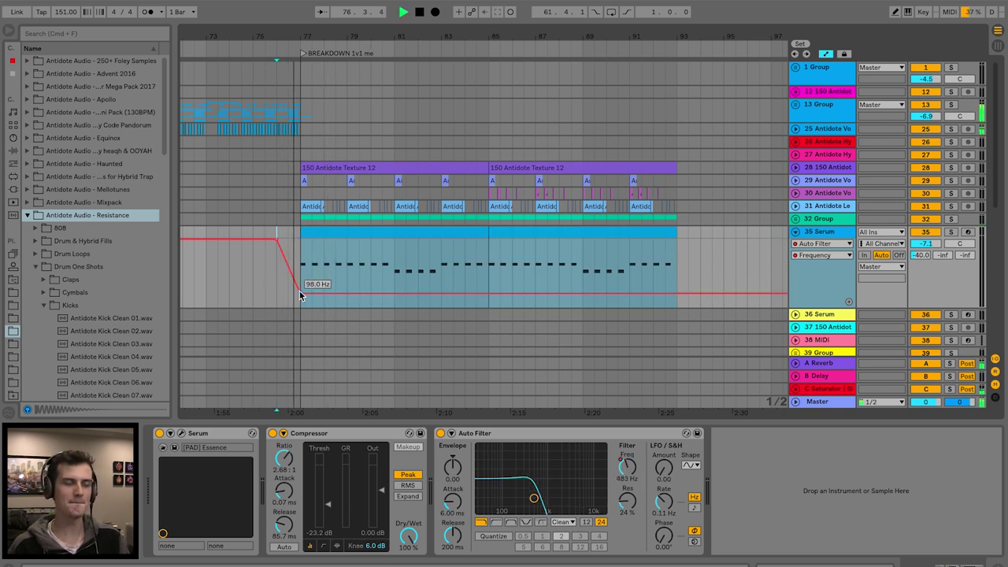
Solo 35 Serum and raise its filter frequency automation point at bar 77, then fold the track
click(951, 232)
drag(300, 292, 299, 268)
click(795, 232)
Automate the 32 Group Auto Filter frequency to fall from bar 76 to about 101 Hz at bar 77
click(813, 225)
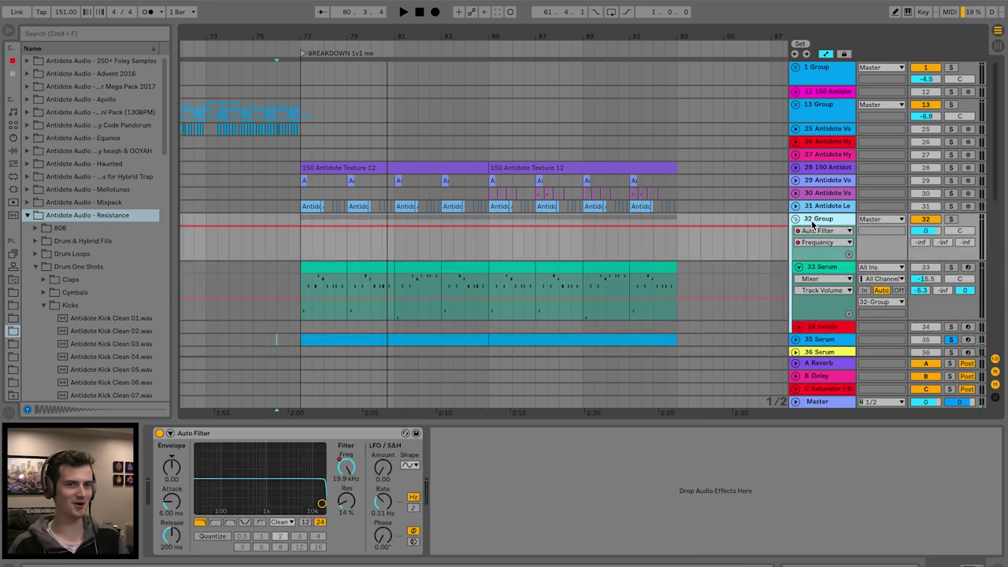
click(833, 269)
click(829, 223)
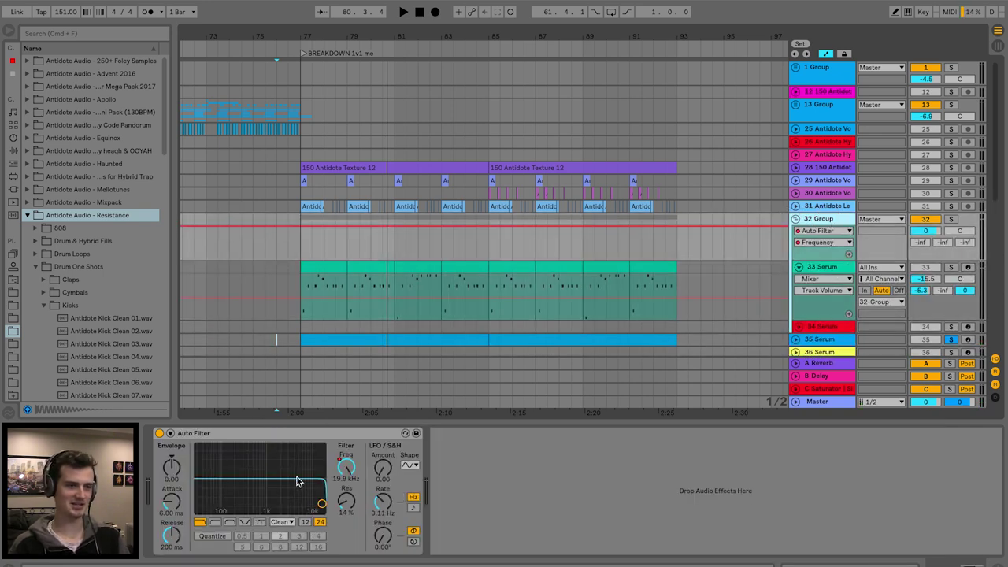
click(351, 472)
drag(288, 227, 576, 247)
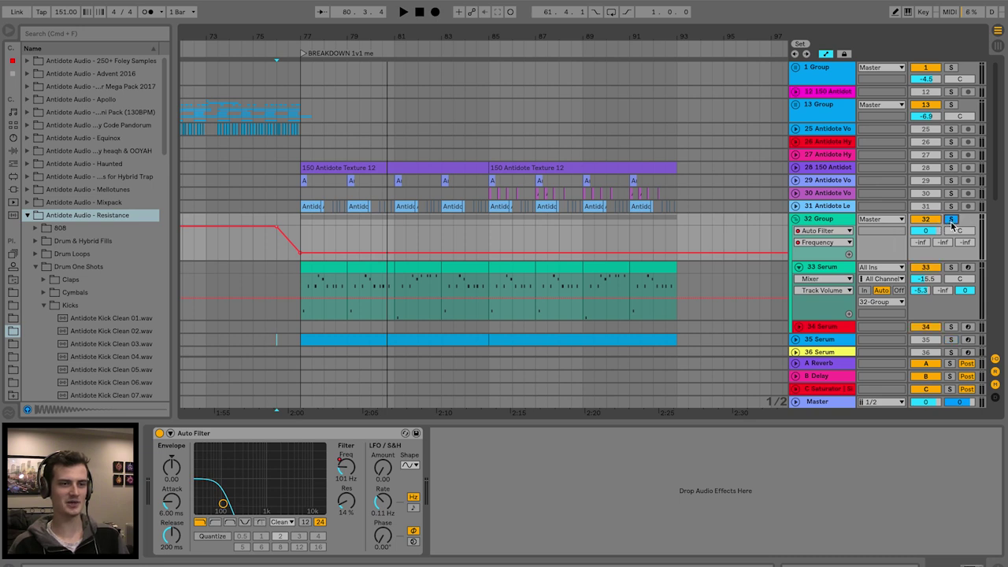
Unsolo 32 Group, play into the breakdown, and slightly raise the group's filter frequency automation point at bar 77
click(950, 221)
key(space)
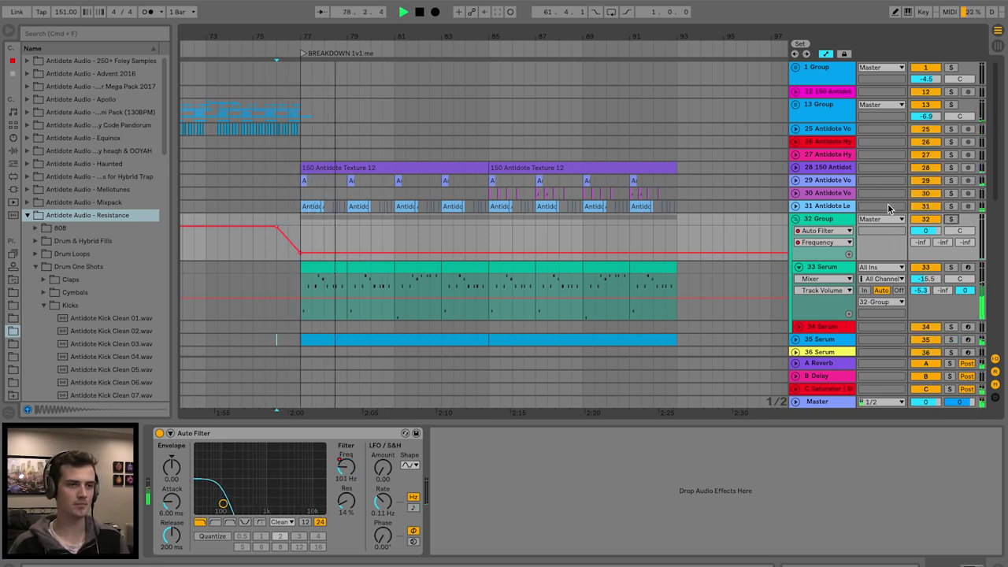
drag(300, 252, 300, 247)
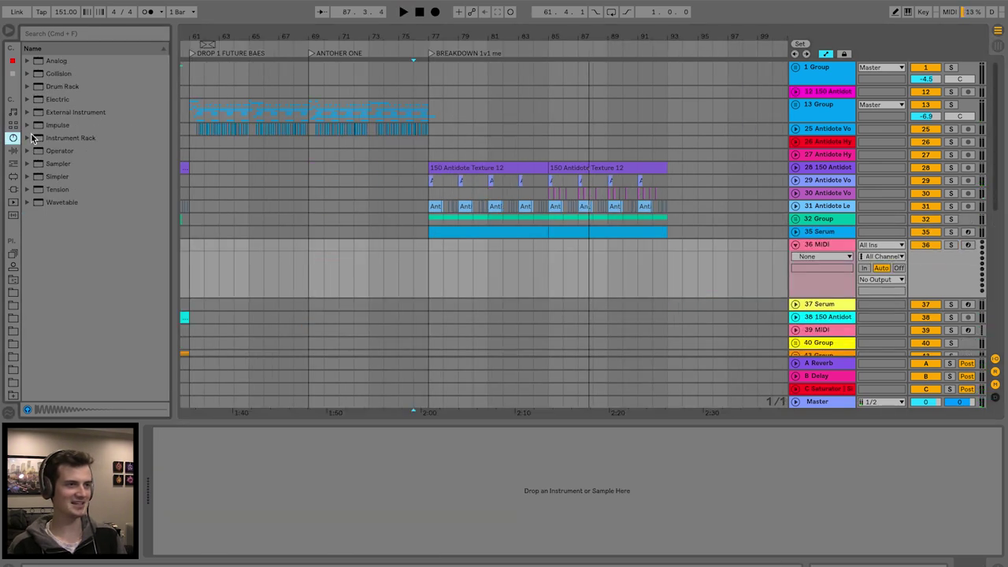
Browse the Instrument Rack strings presets and load Stealthy Pizzicato Strings onto the empty 36 MIDI track
click(29, 138)
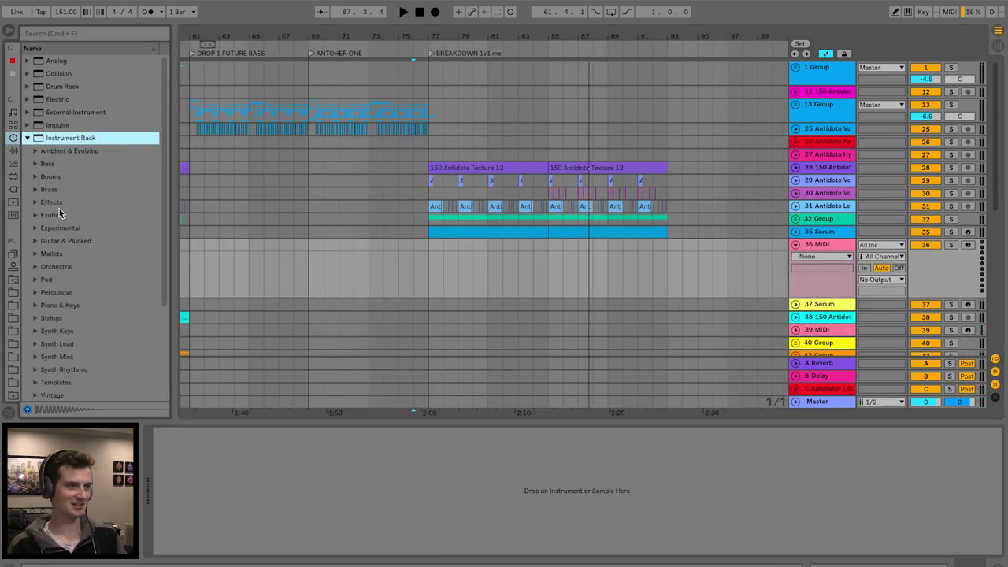
scroll(90, 268, down, 3)
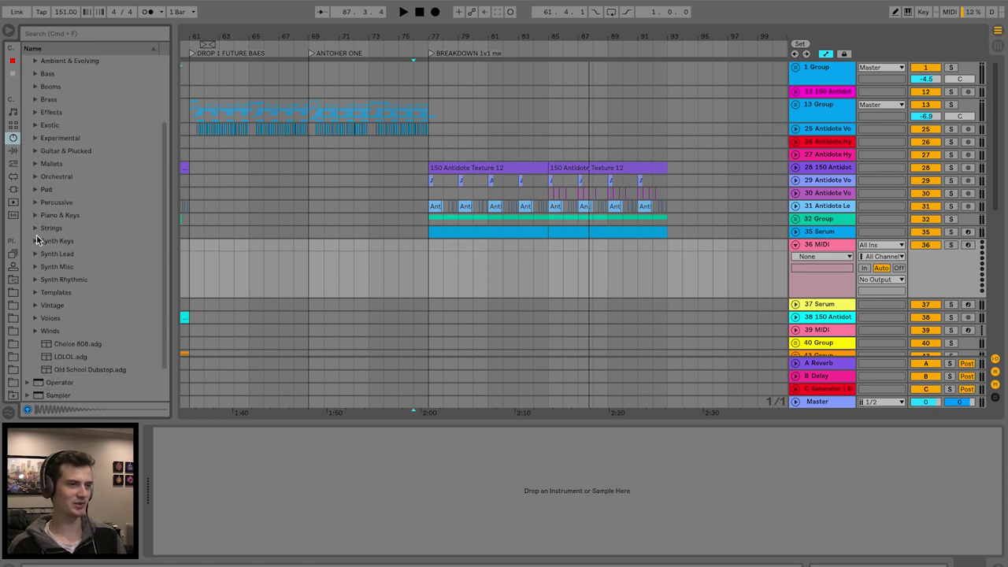
click(35, 229)
click(109, 245)
click(104, 304)
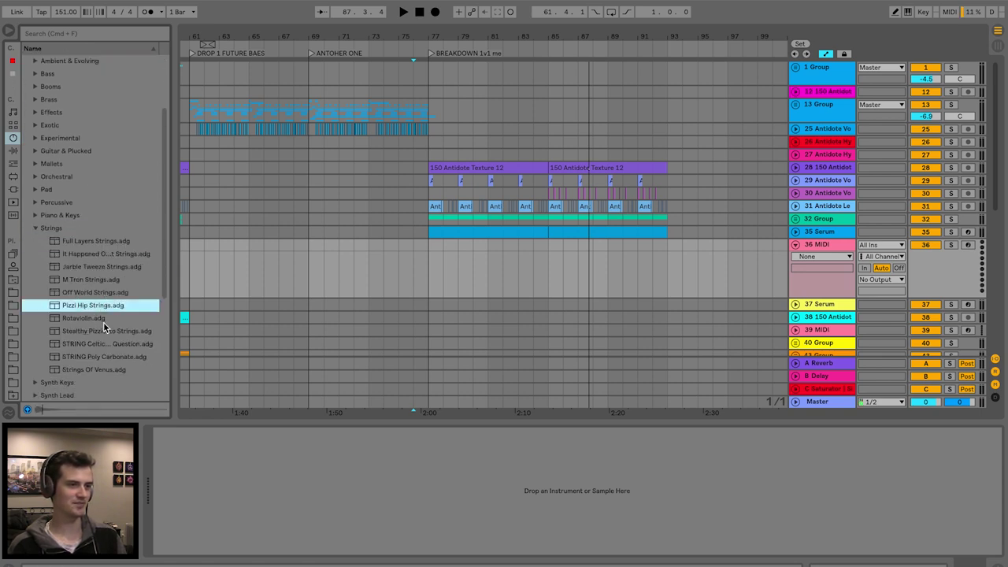
click(106, 318)
key(Down)
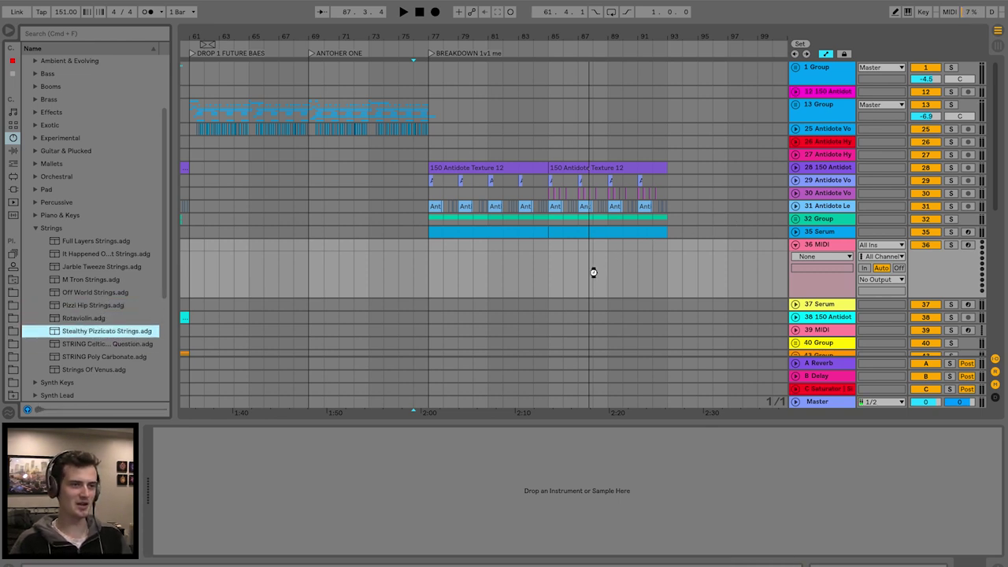
drag(594, 273, 495, 256)
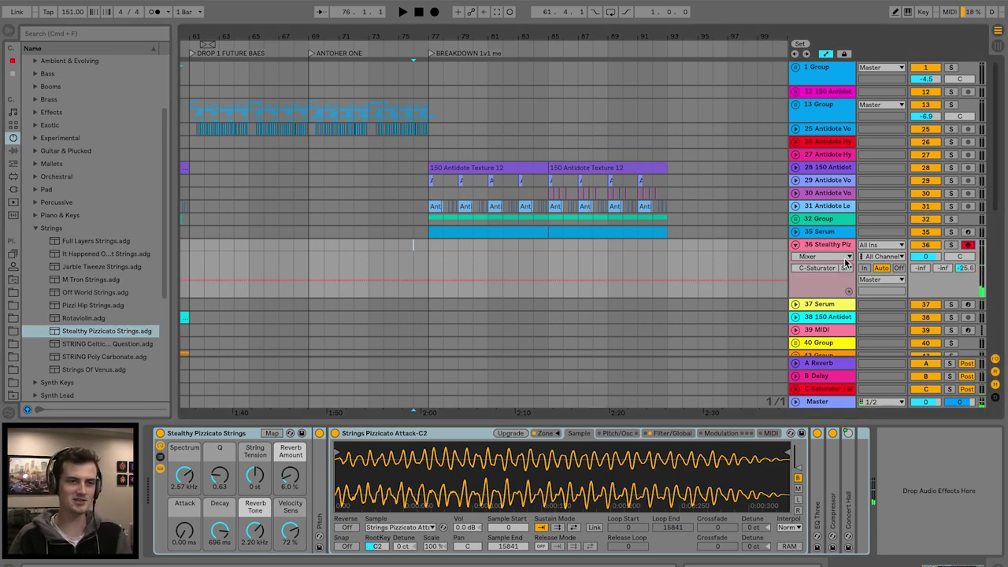
Set the strings track volume to -7.4 dB, capture the MIDI part played over the breakdown and place its clip from bar 85
key(space)
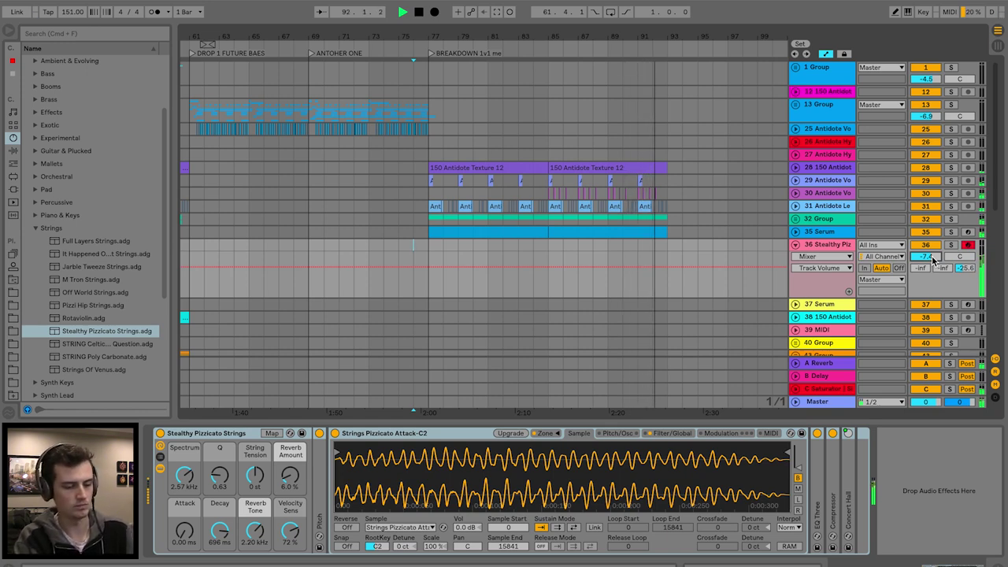
drag(934, 259, 934, 259)
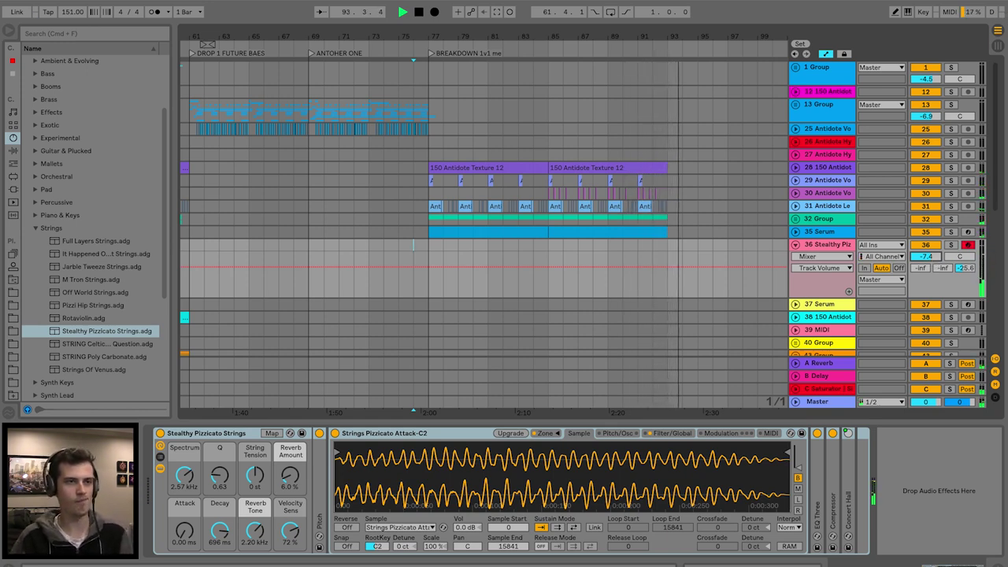
click(497, 16)
drag(627, 246, 164, 256)
drag(256, 246, 547, 234)
key(space)
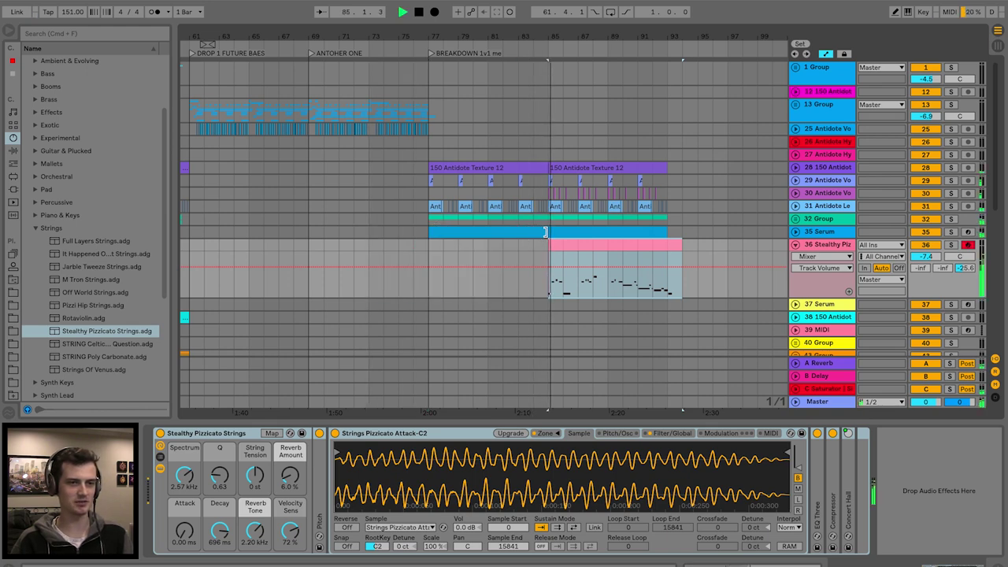
Open the captured strings clip in an enlarged note editor and play it from bar 85
click(570, 244)
double_click(569, 244)
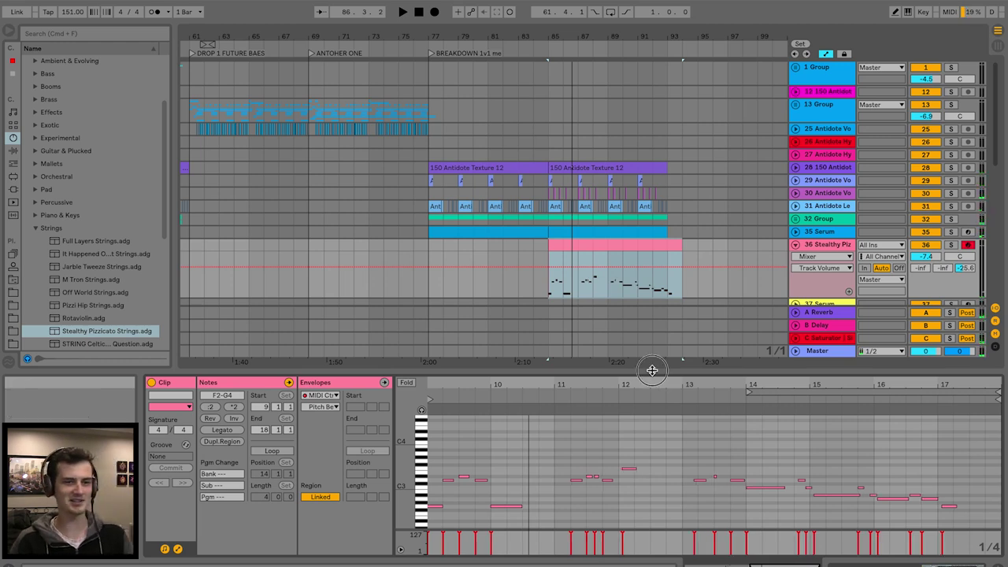
drag(666, 370, 666, 289)
drag(483, 305, 594, 409)
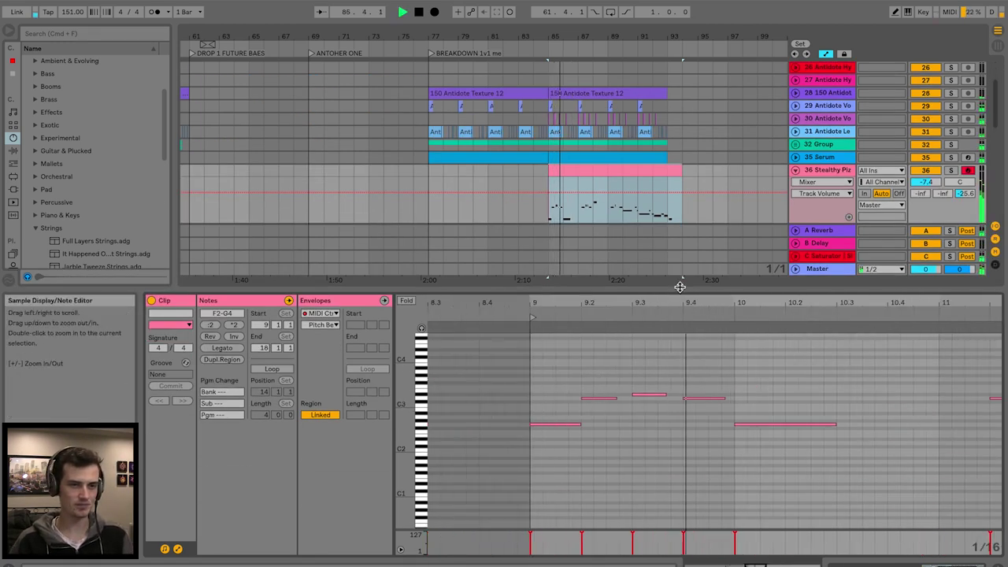
key(minus)
scroll(672, 438, right, 3)
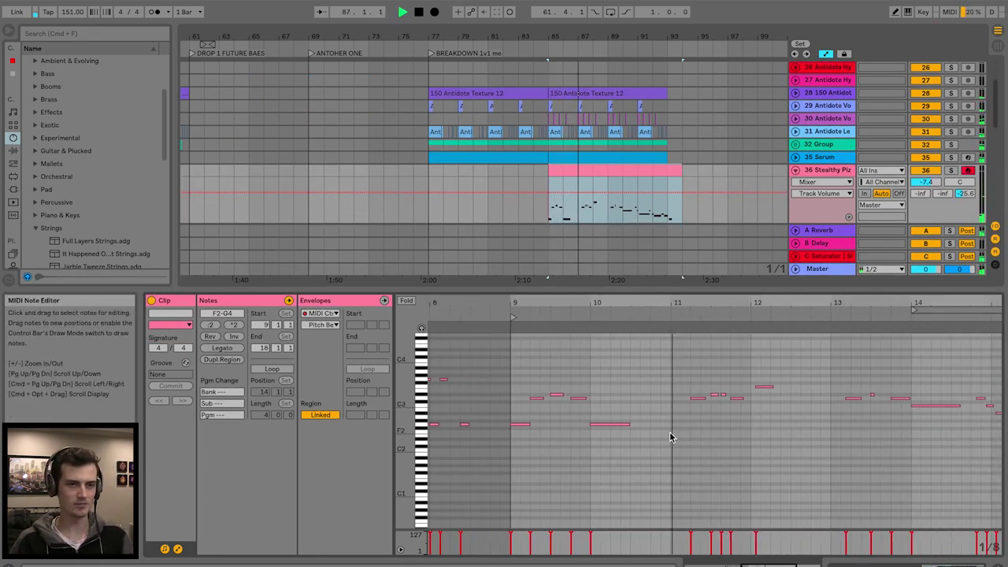
drag(636, 306, 636, 326)
key(space)
Examine the strings clip's notes from its opening bar through to its final bars
click(723, 482)
scroll(755, 487, right, 2)
drag(792, 491, 843, 492)
key(minus)
key(minus)
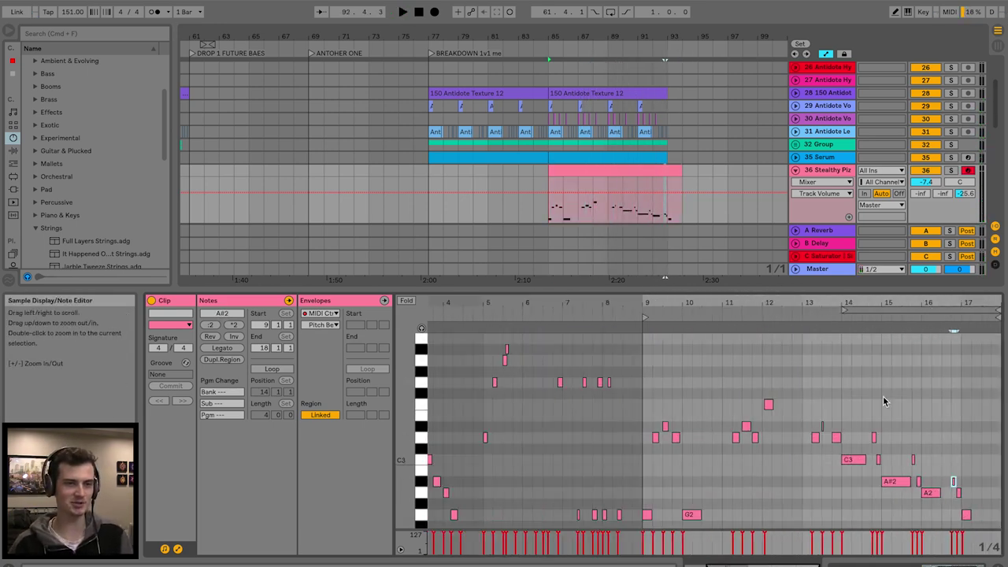
click(652, 454)
key(plus)
key(plus)
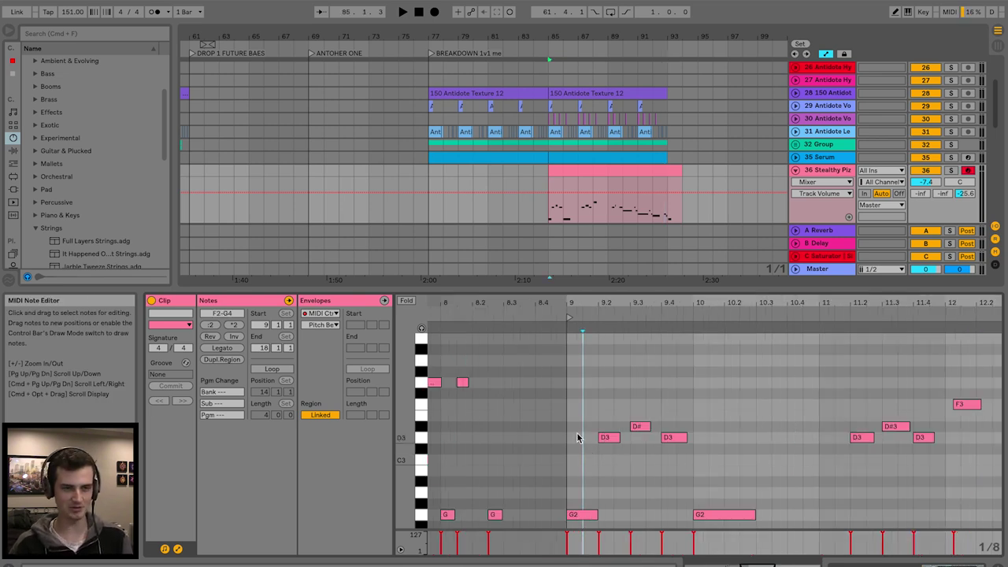
Duplicate all notes of the strings clip one octave higher, starting slightly after the originals
key(ctrl+a)
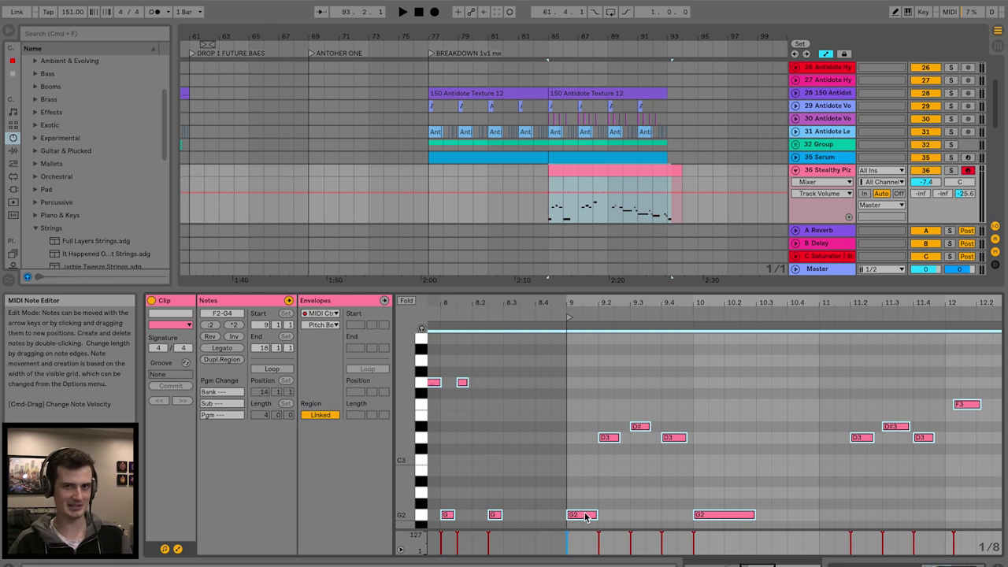
drag(582, 517, 593, 395)
key(plus)
key(super+space)
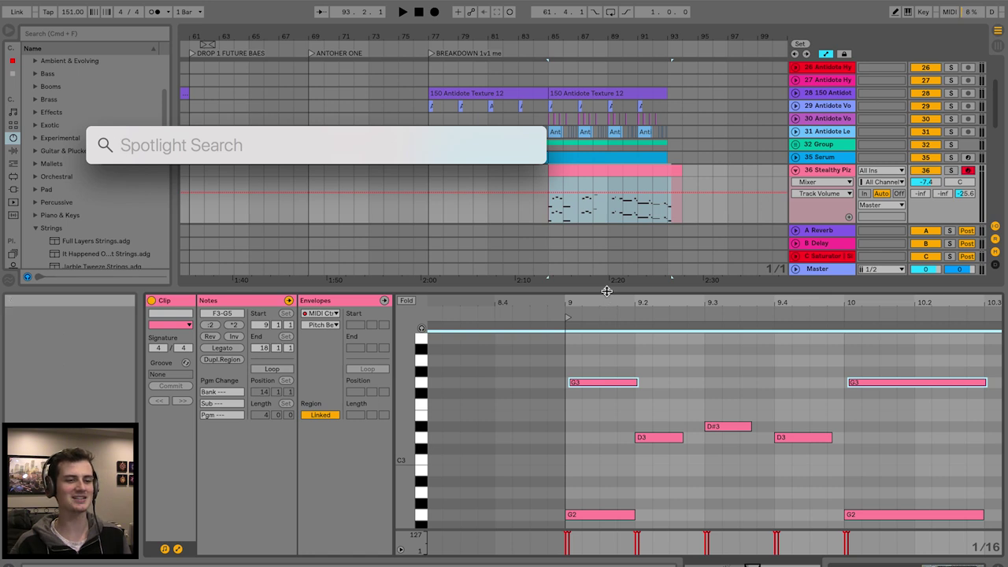
key(Escape)
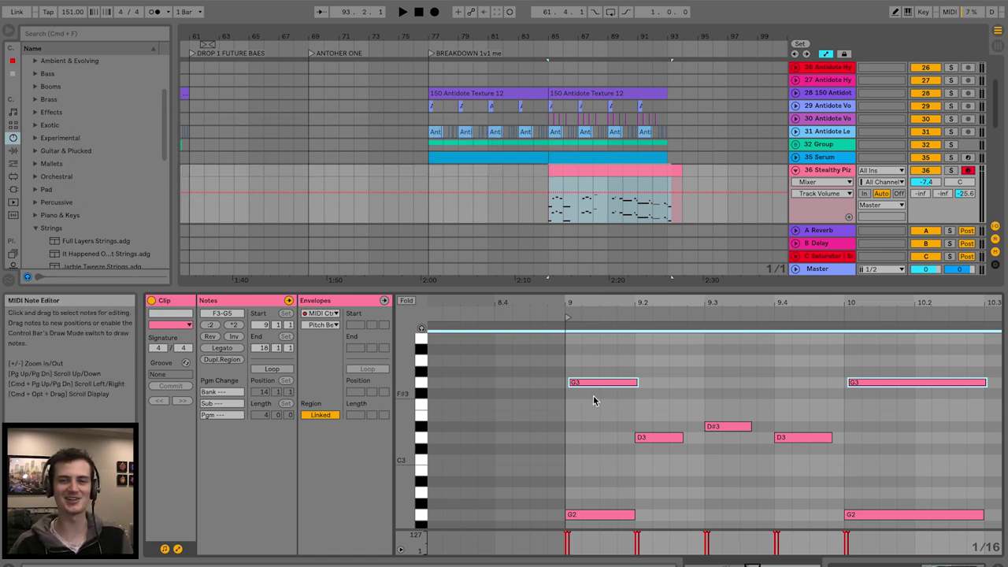
Shift the copied octave notes slightly later and play the layered strings from bar 85
key(space)
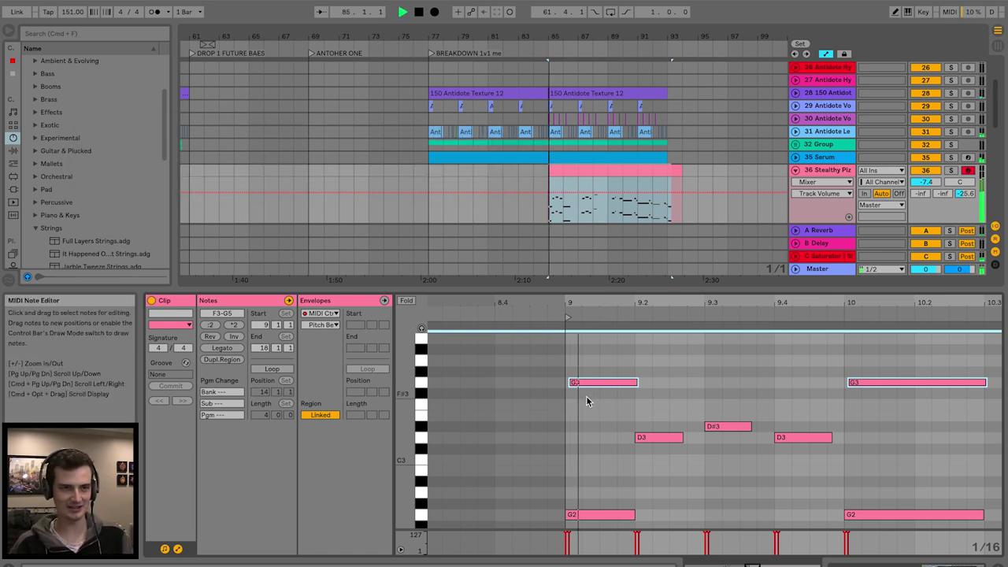
drag(583, 387, 592, 385)
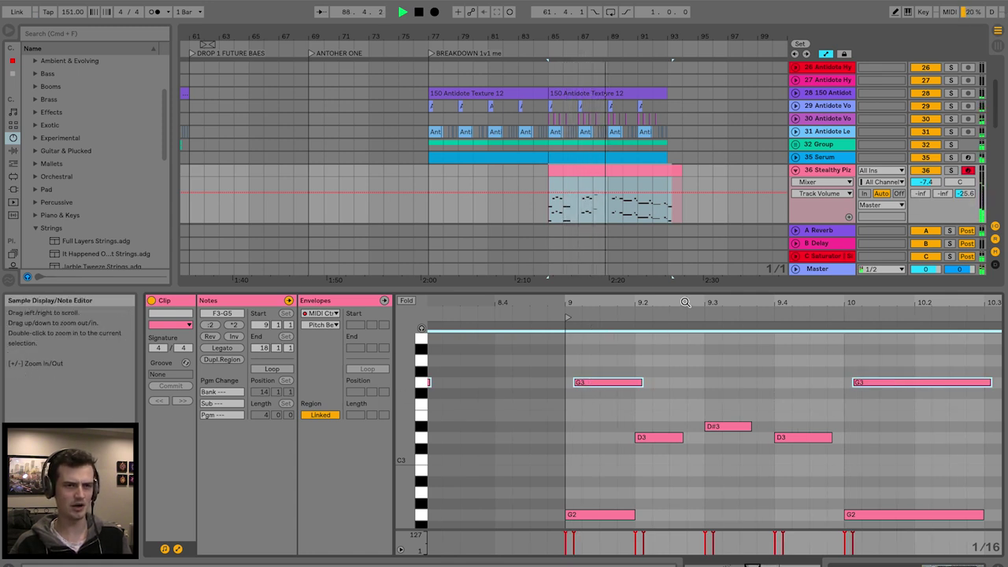
key(space)
key(minus)
scroll(718, 372, right, 5)
scroll(618, 449, up, 3)
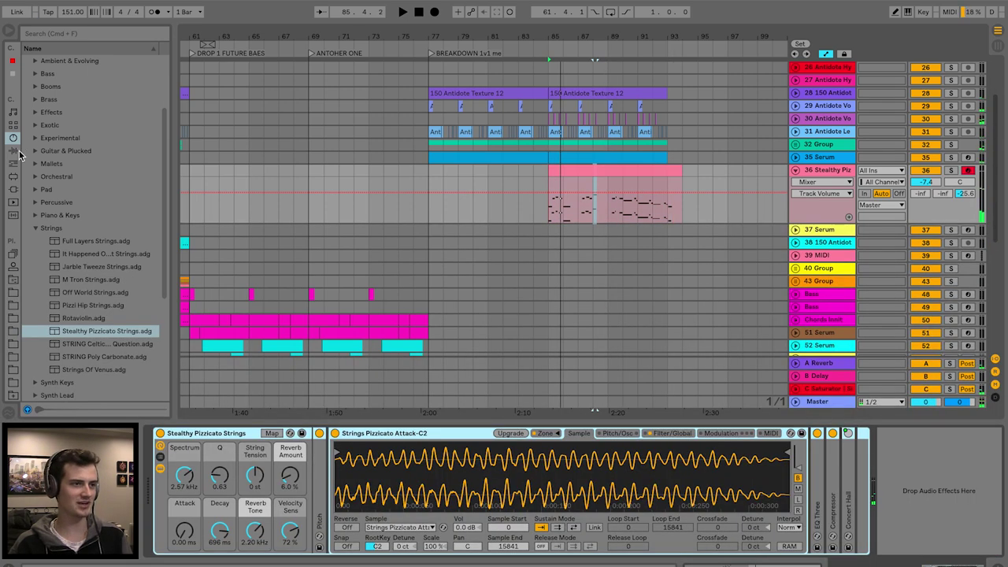
Add a Reverb to the strings track, with Dry/Wet at 57% and Decay Time at 8.96 s, and play it
click(16, 152)
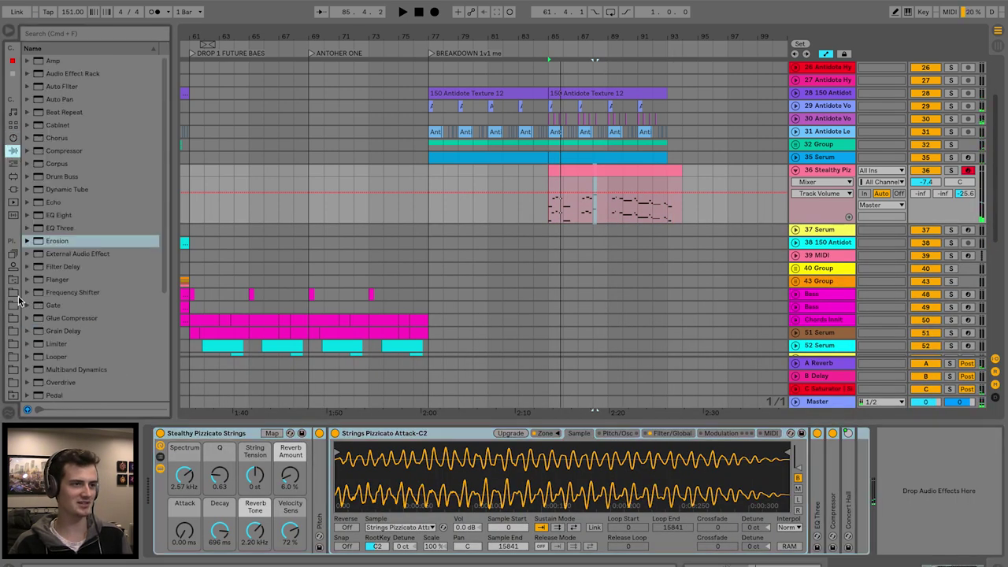
scroll(91, 299, down, 5)
click(55, 306)
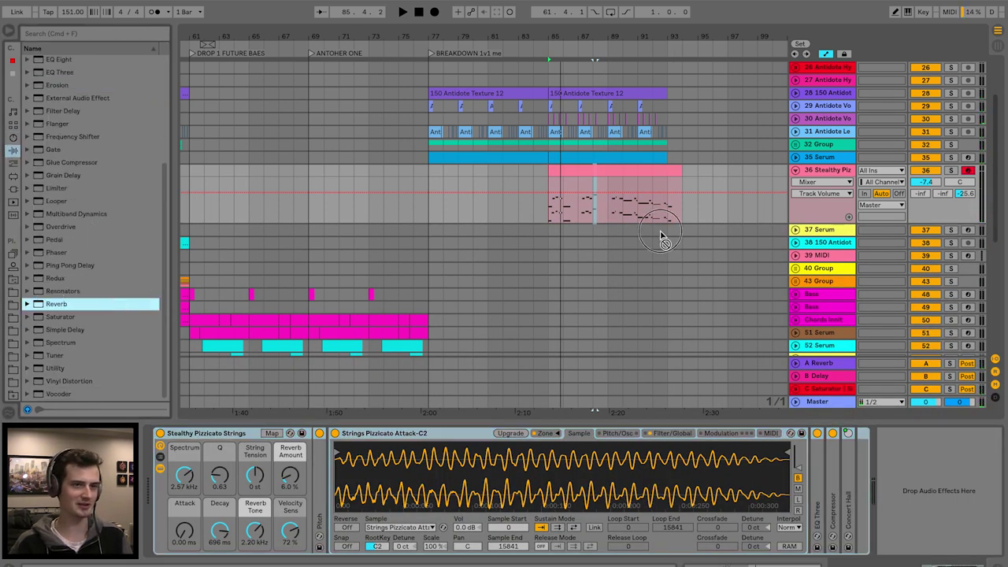
key(Return)
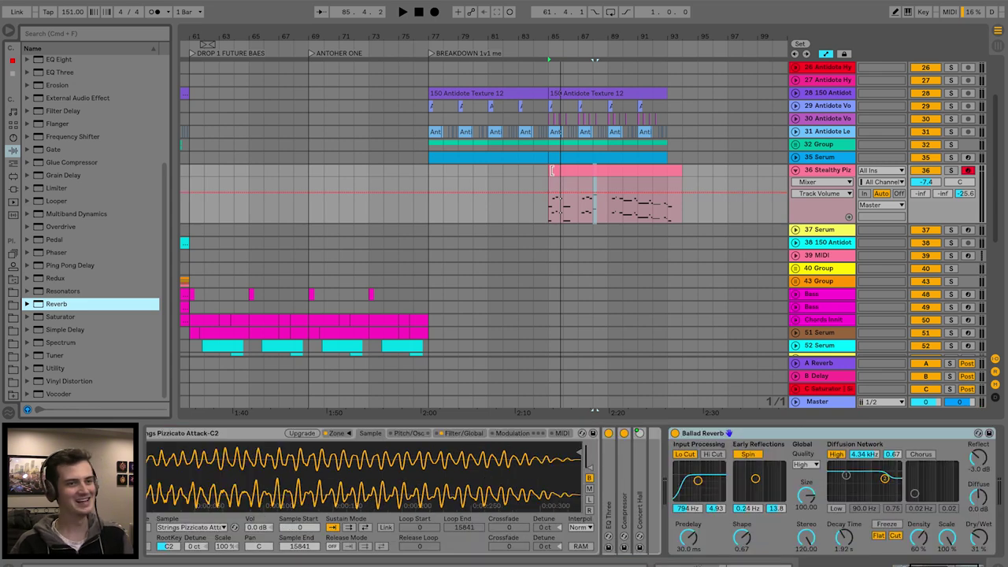
key(space)
drag(776, 542, 776, 516)
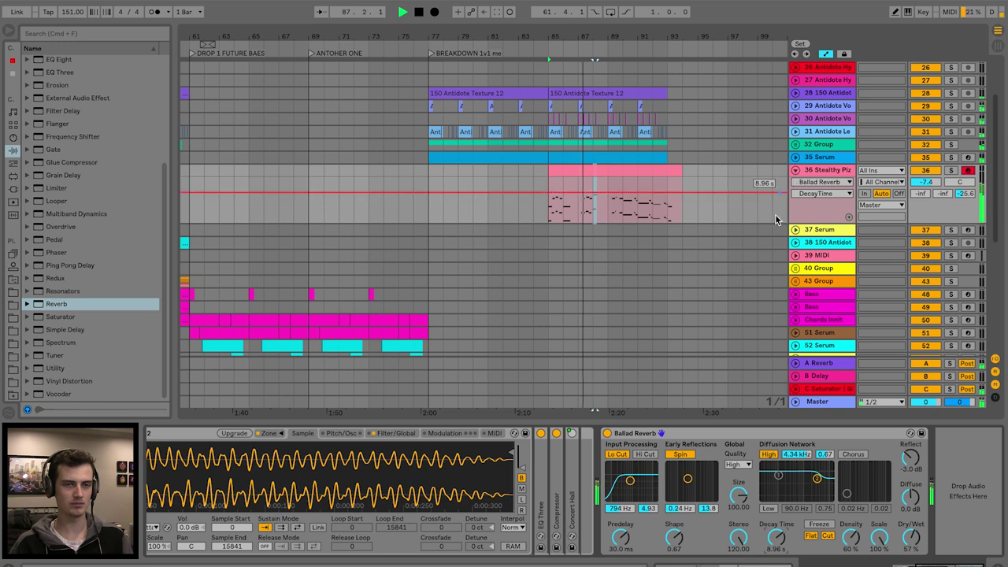
Solo 32 Group, unfold it and show the devices of 33 Serum
click(950, 145)
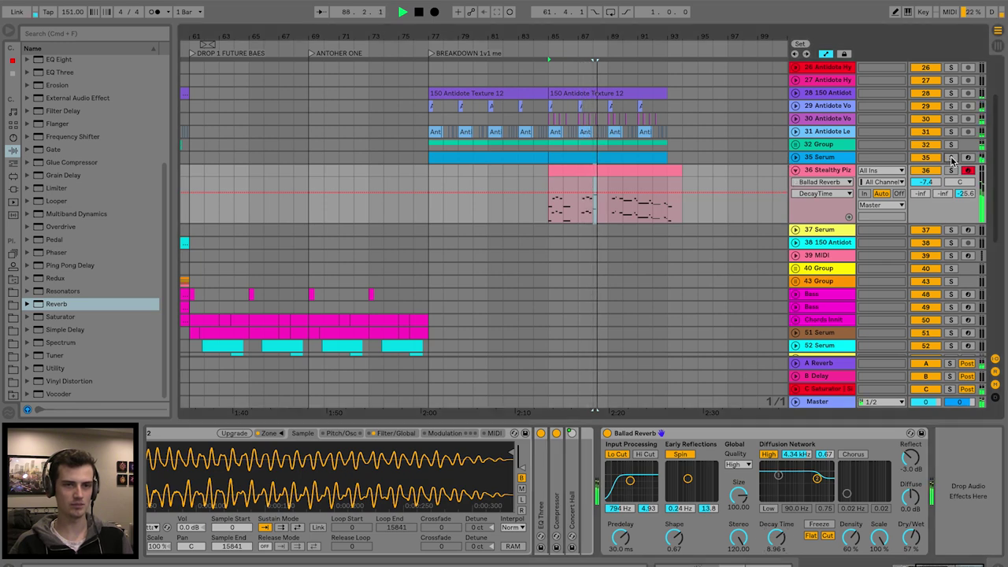
click(797, 145)
key(space)
click(814, 146)
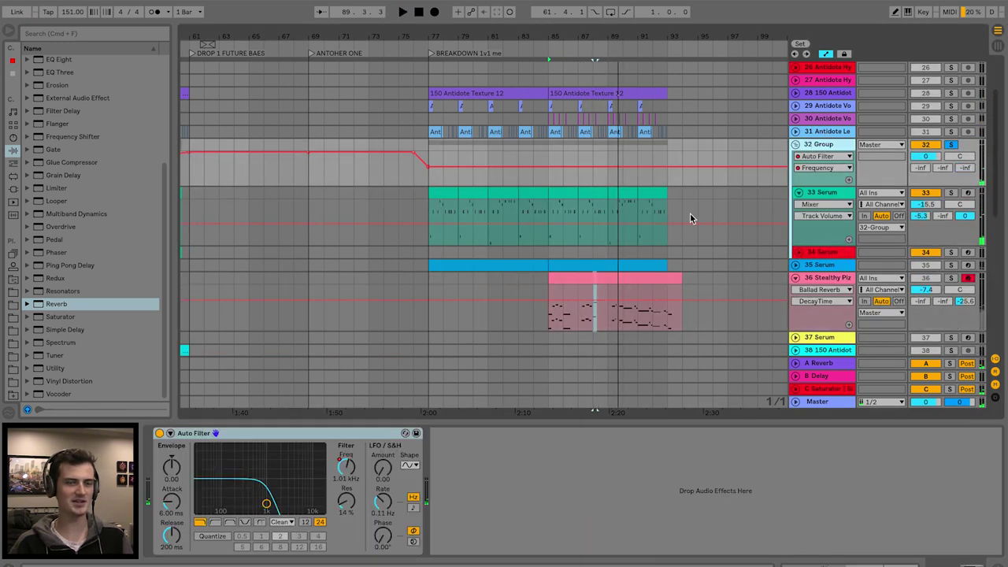
click(830, 194)
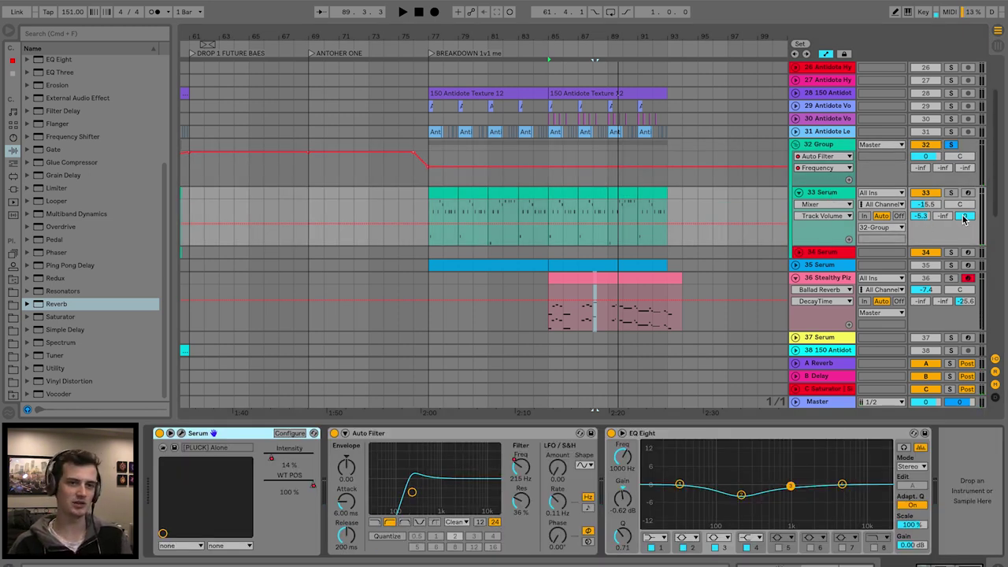
Solo the C Saturator return and play from bar 85 to hear what 33 Serum sends to it
click(949, 389)
key(space)
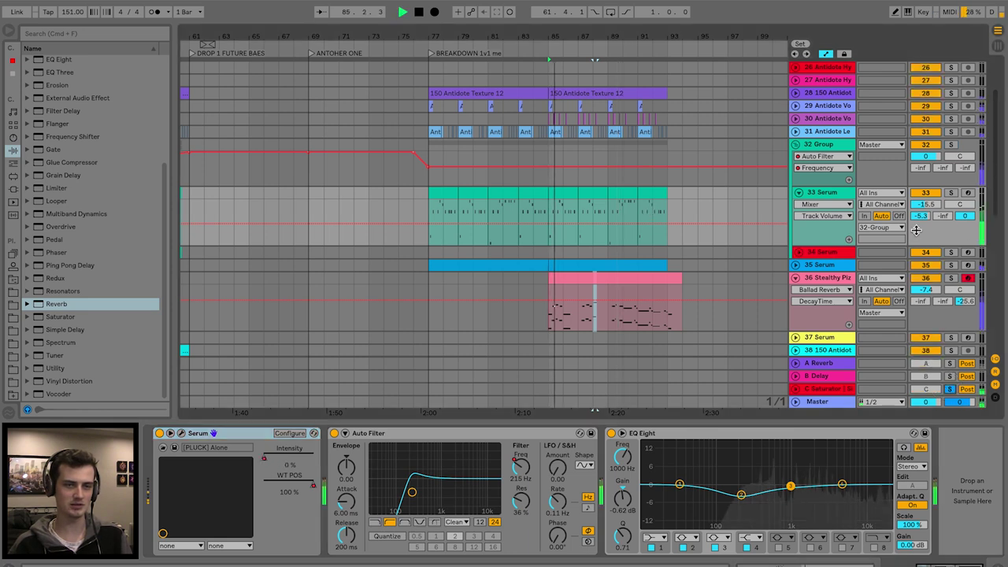
key(space)
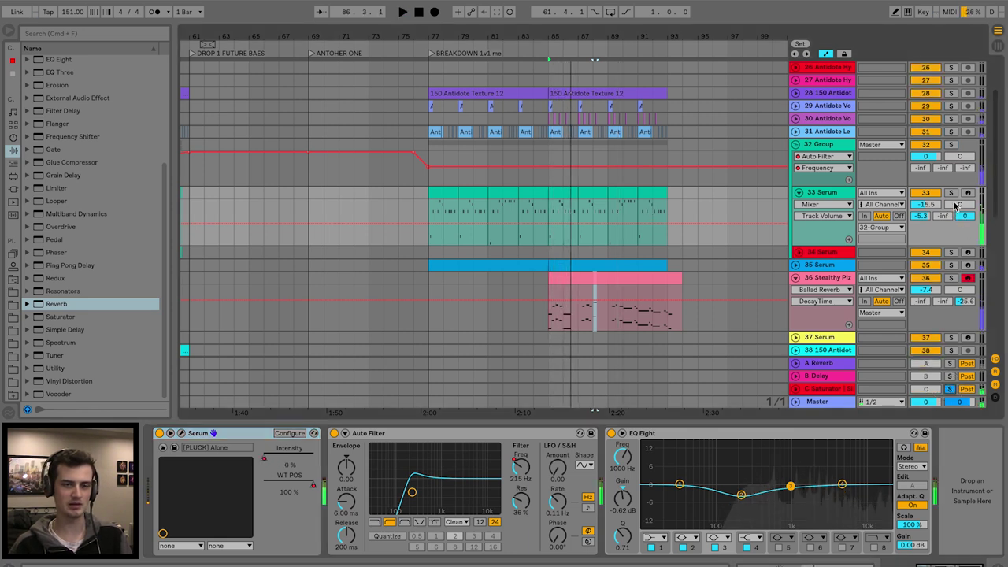
Automate 33 Serum's C-Saturator send to fall from bar 76 to -inf at bar 77, and play the transition unsoloed
click(412, 201)
drag(429, 201, 428, 244)
key(space)
click(950, 144)
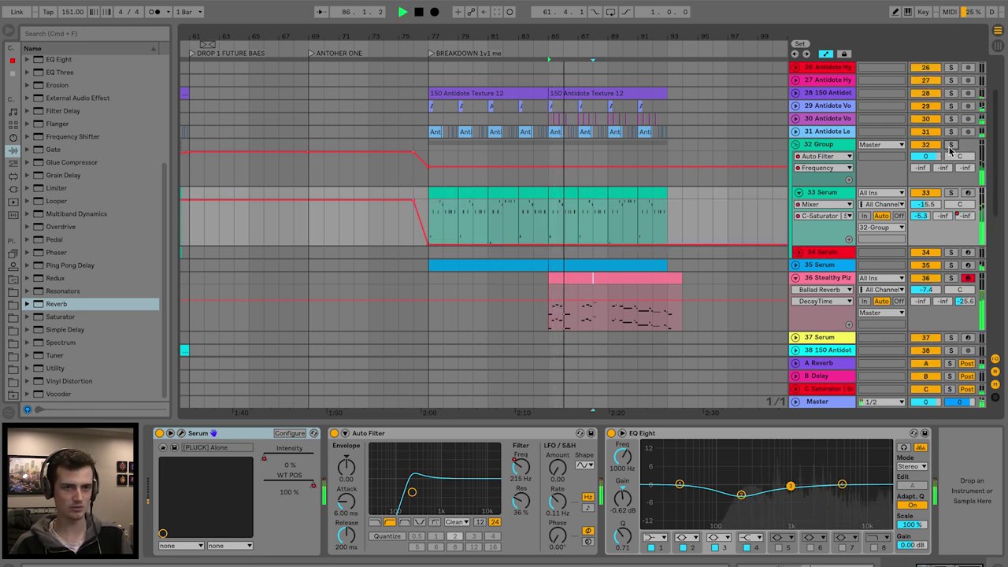
click(419, 196)
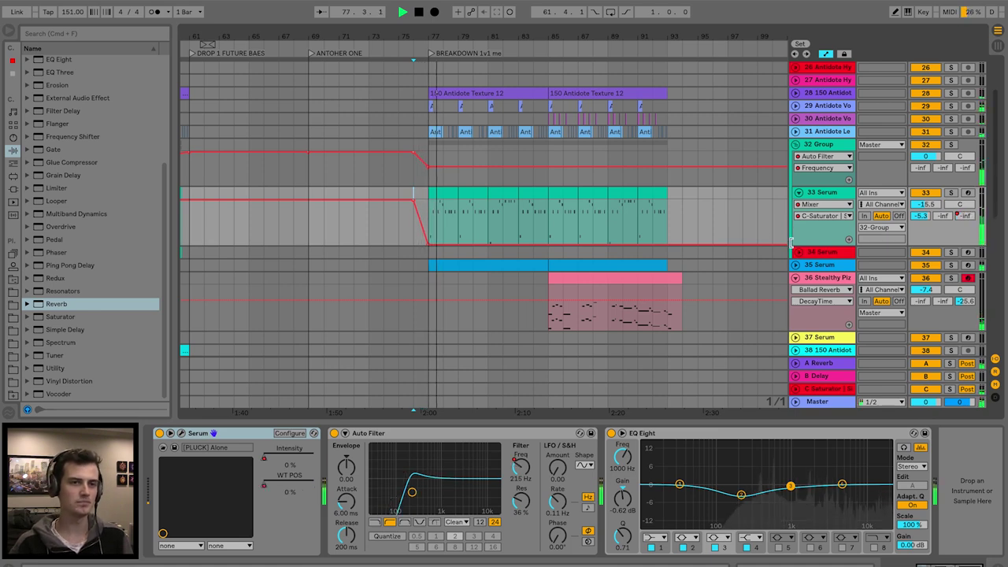
scroll(409, 243, up, 3)
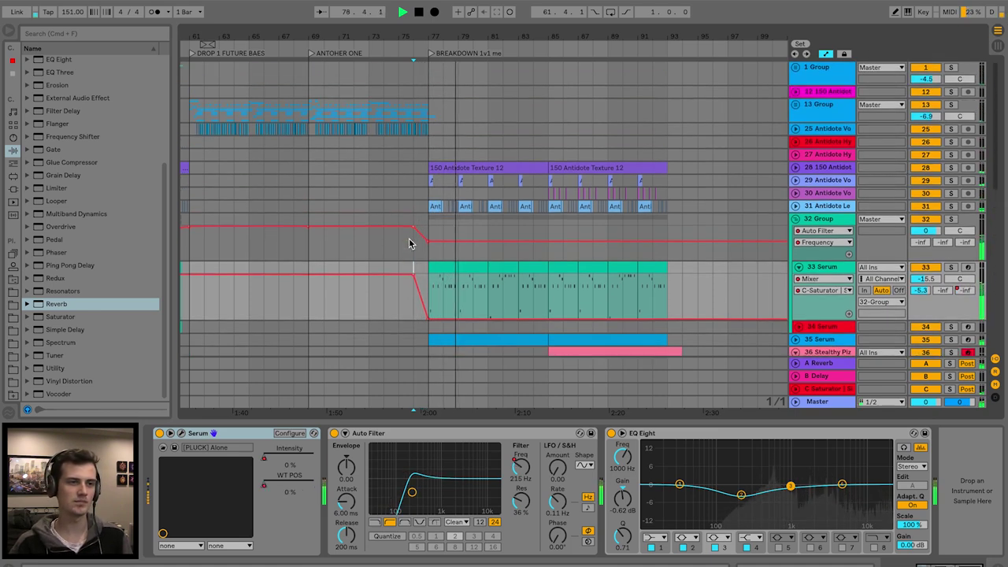
key(space)
Play 13 Group's drop ending into bar 77 and the earlier passage from bar 73
scroll(310, 102, up, 3)
click(310, 103)
scroll(559, 108, right, 5)
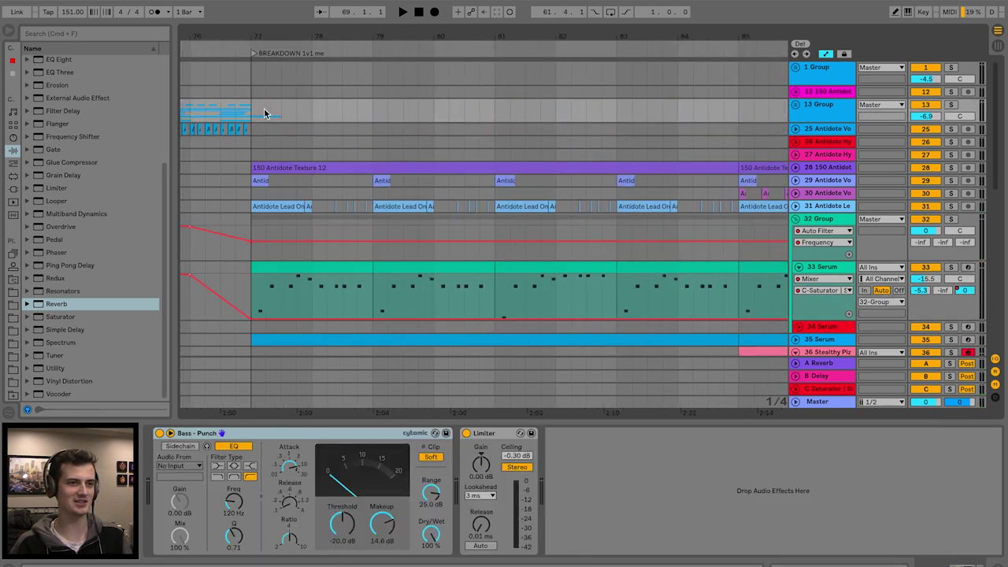
click(227, 110)
key(space)
scroll(228, 109, left, 5)
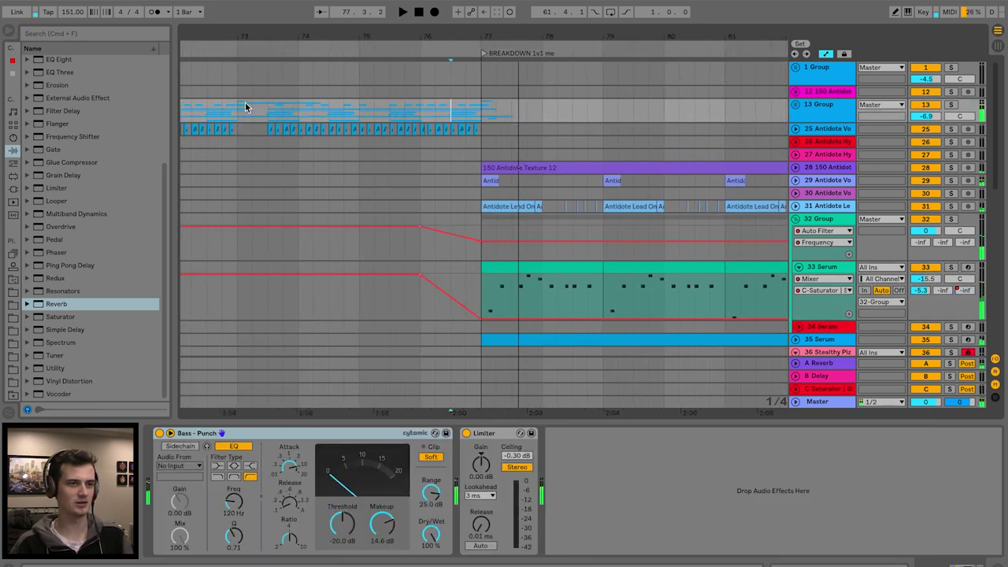
click(237, 110)
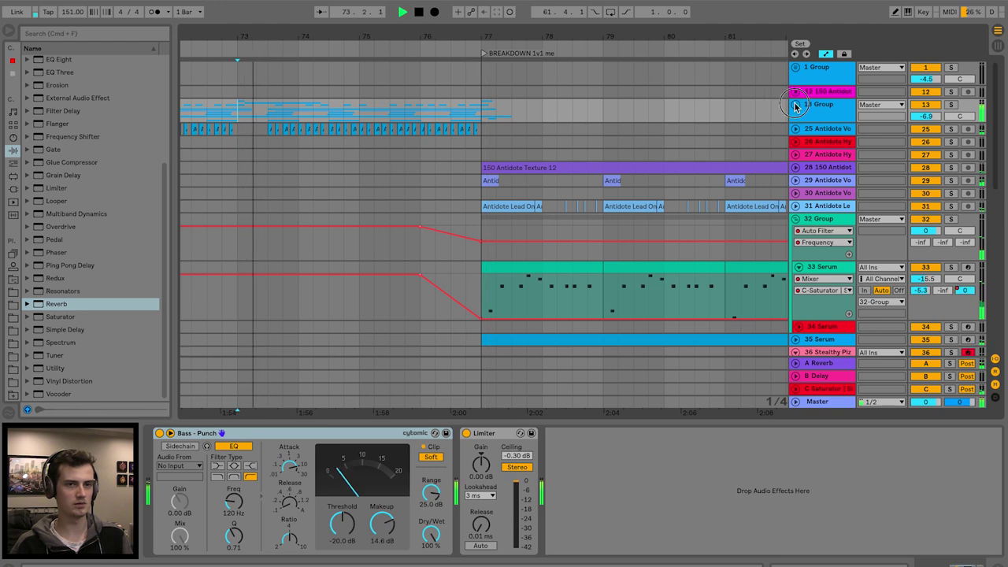
Unfold 13 Group and play its kick and 808 tracks from bar 77 to inspect the drop's ending
click(795, 104)
key(space)
click(486, 170)
scroll(397, 164, down, 5)
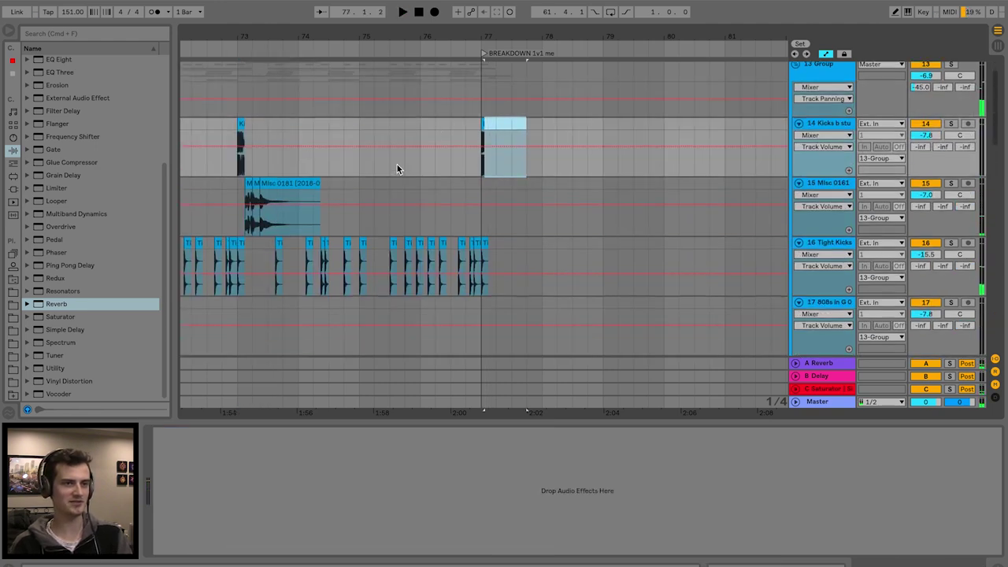
click(488, 148)
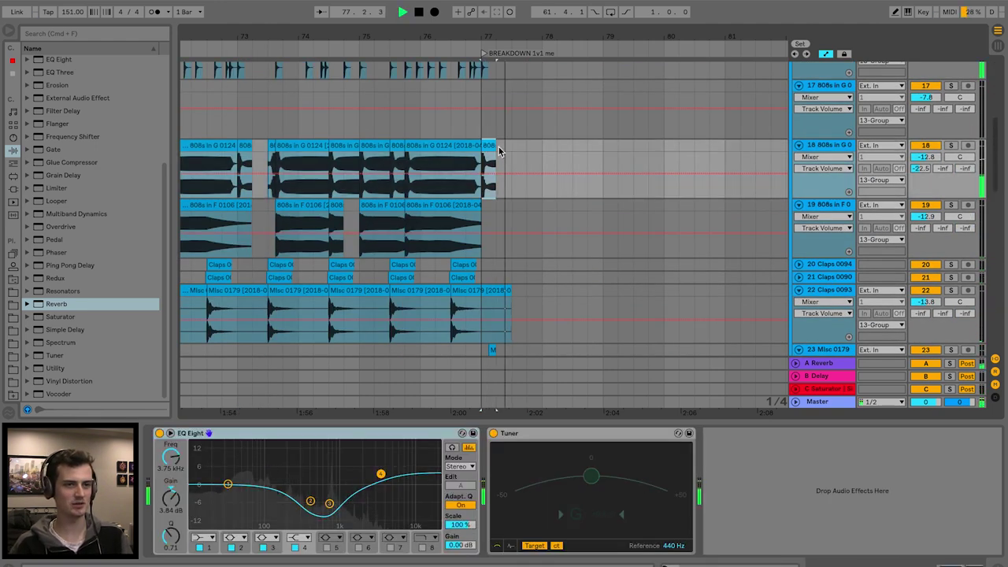
key(space)
scroll(488, 151, up, 1)
key(space)
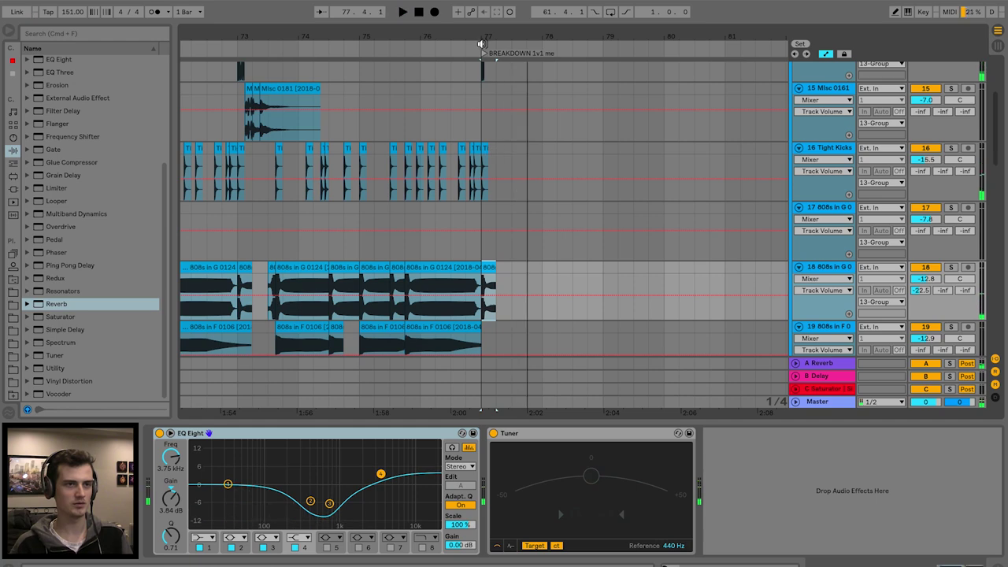
Try lengthening the kick clip at bar 77 on track 14 to about 77.4 and play it
scroll(492, 145, up, 5)
scroll(504, 135, up, 3)
drag(489, 137, 615, 137)
key(space)
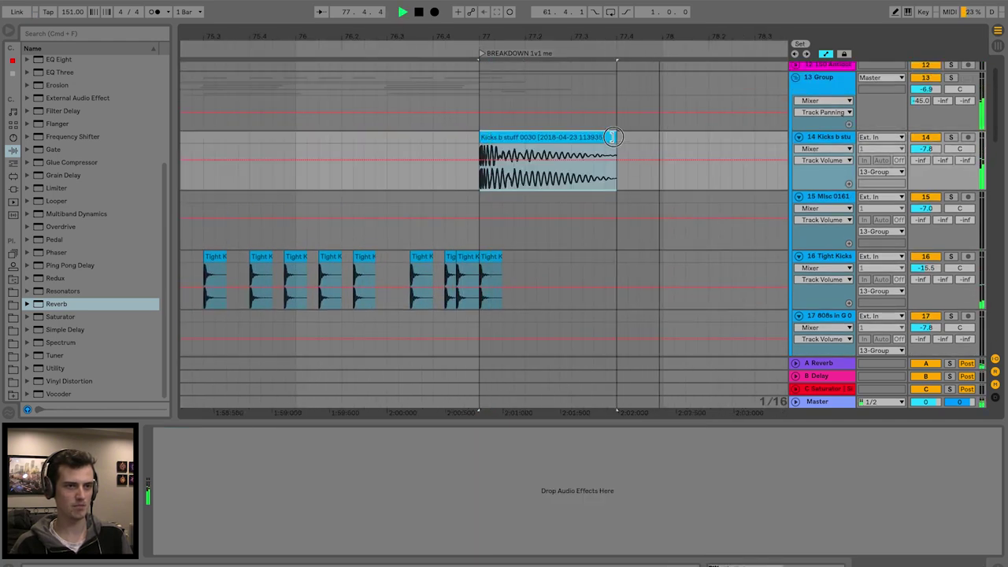
key(space)
Remove the kick clip at bar 77 from track 14 and play the transition from 76.4
key(ctrl+z)
key(ctrl+z)
click(363, 146)
key(space)
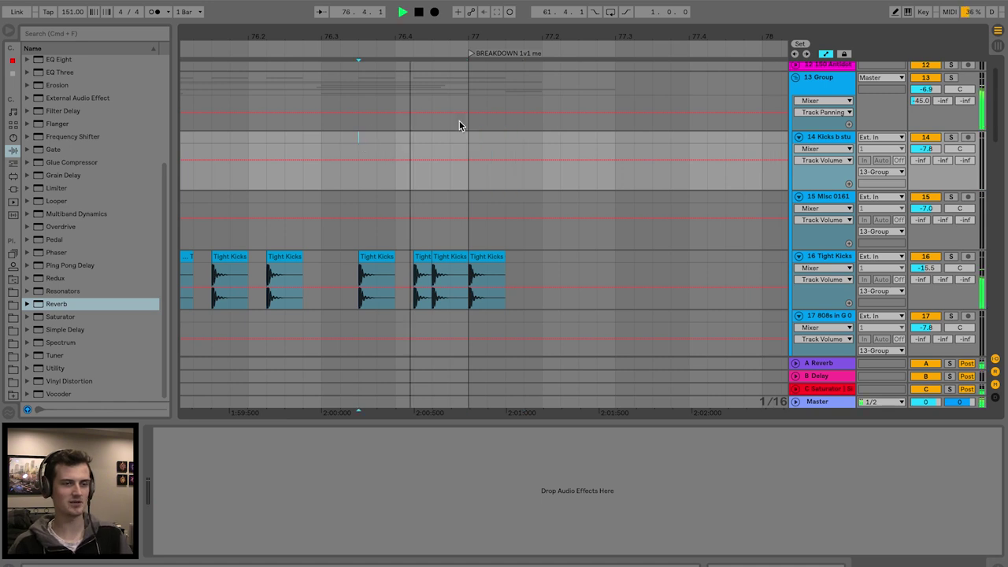
Solo track 18, lengthen its 808s in G 0124 clip from bar 77 to about 78.2, and play it
scroll(460, 122, down, 5)
click(950, 200)
click(538, 203)
drag(538, 203, 788, 204)
key(space)
key(minus)
key(minus)
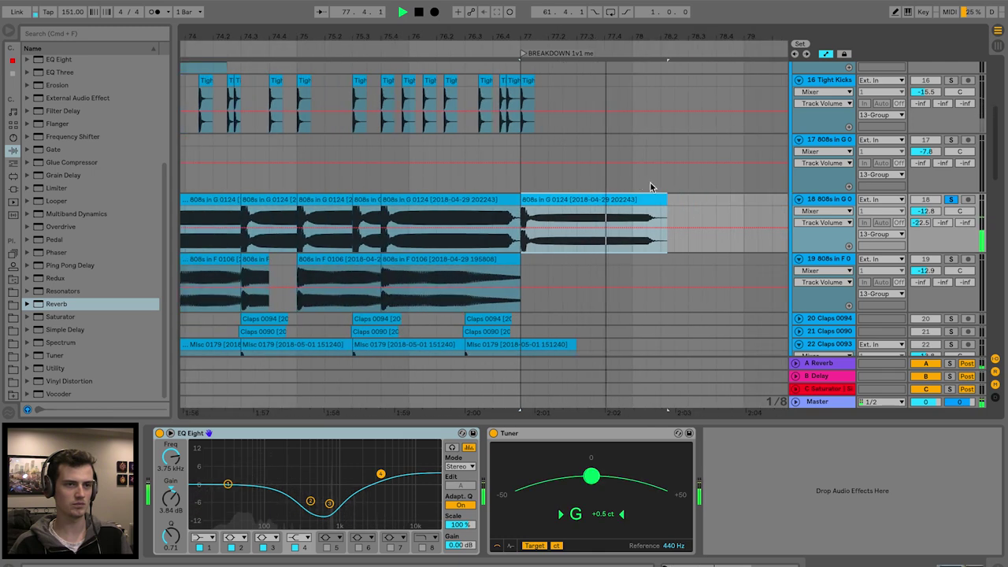
key(space)
Give the lengthened 808 clip on track 18 a long curved fade-out ending at about 78.2
click(664, 204)
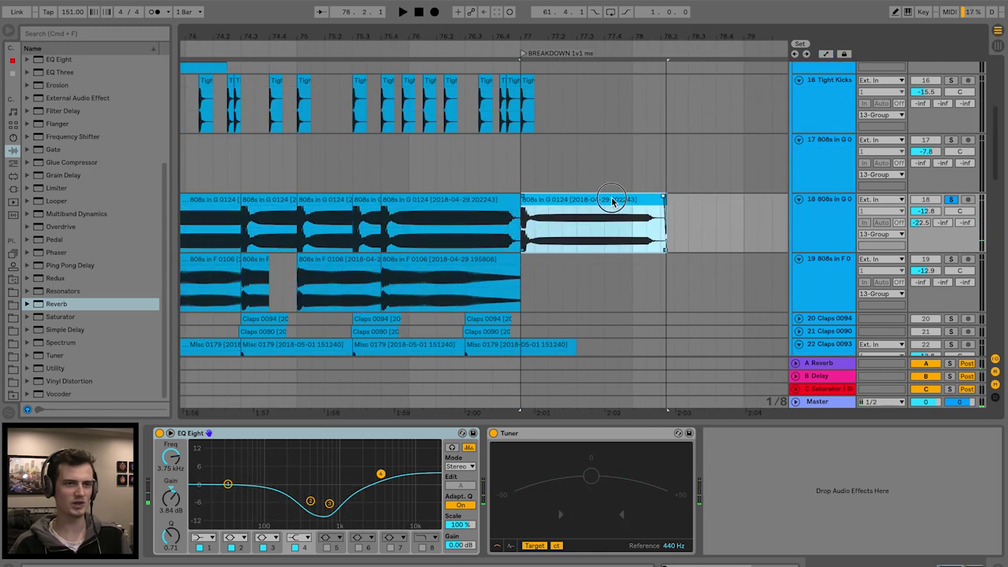
drag(658, 200, 540, 202)
drag(600, 222, 587, 237)
Delete the short clip just after bar 77 on 23 Misc 0179 and play the transition with all tracks unsoloed
scroll(580, 263, down, 5)
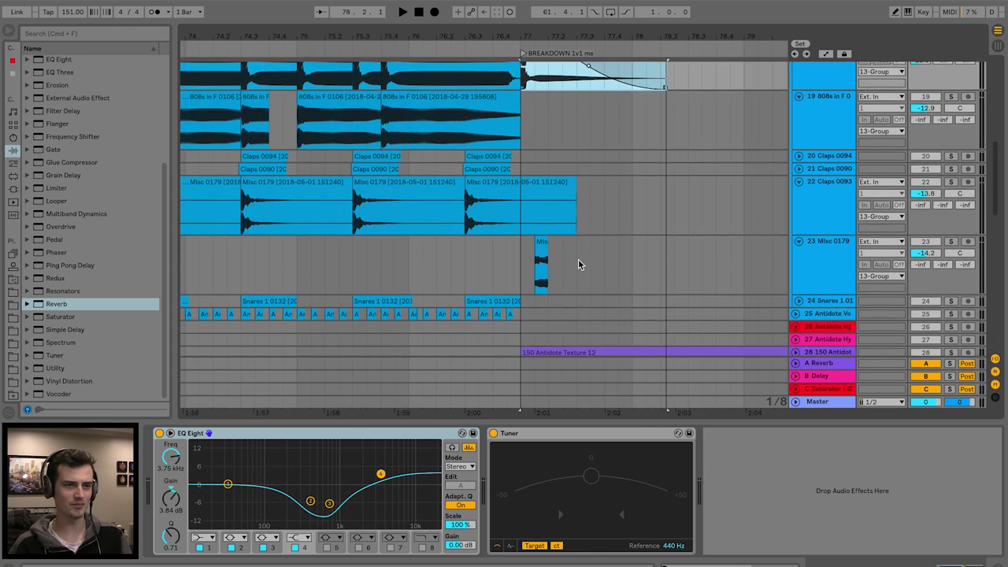
click(542, 251)
key(plus)
key(Delete)
click(450, 241)
key(space)
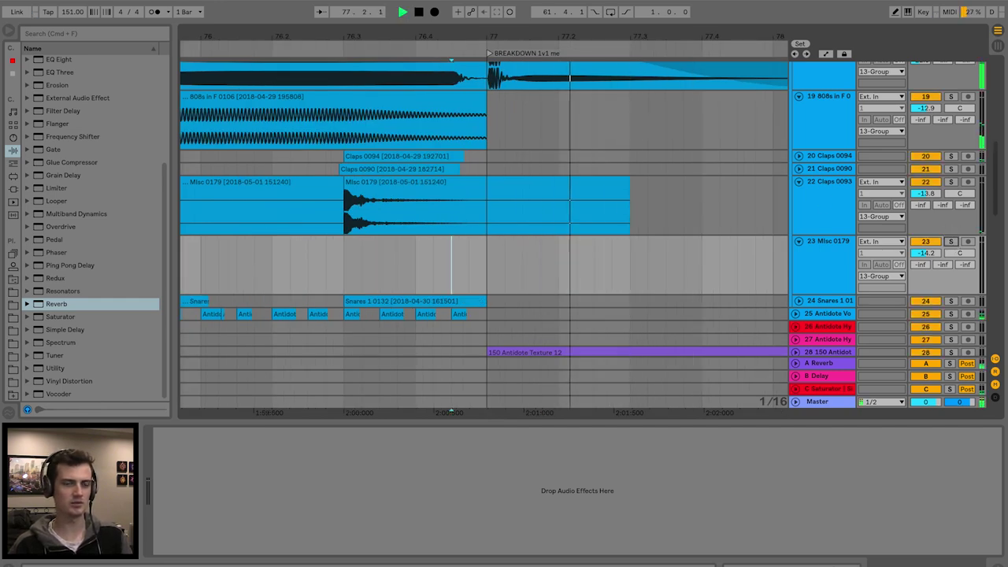
Duplicate the last 808s in F 0106 clip on track 19 so it continues from bar 77
drag(469, 44, 469, 36)
scroll(529, 140, up, 3)
click(444, 180)
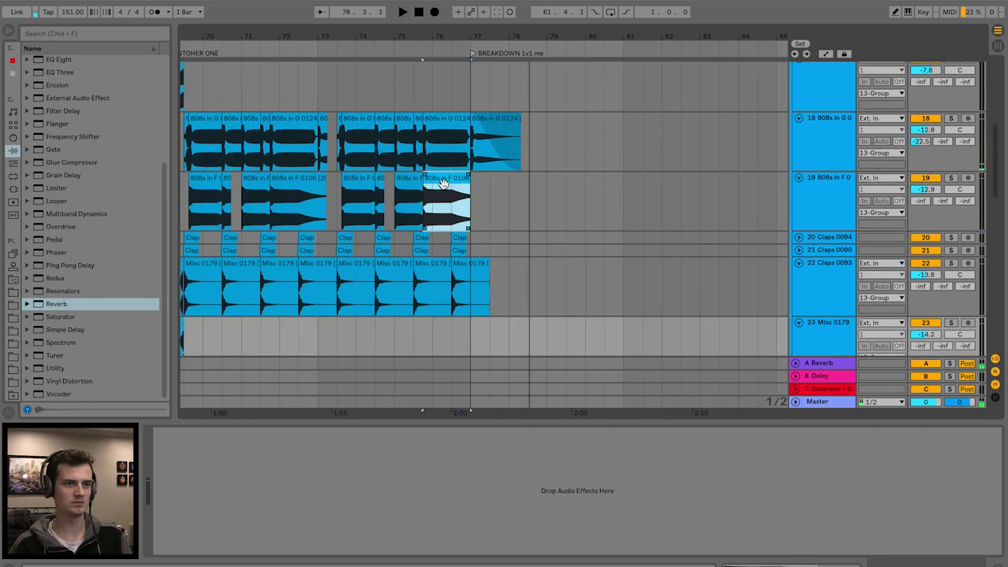
key(super+d)
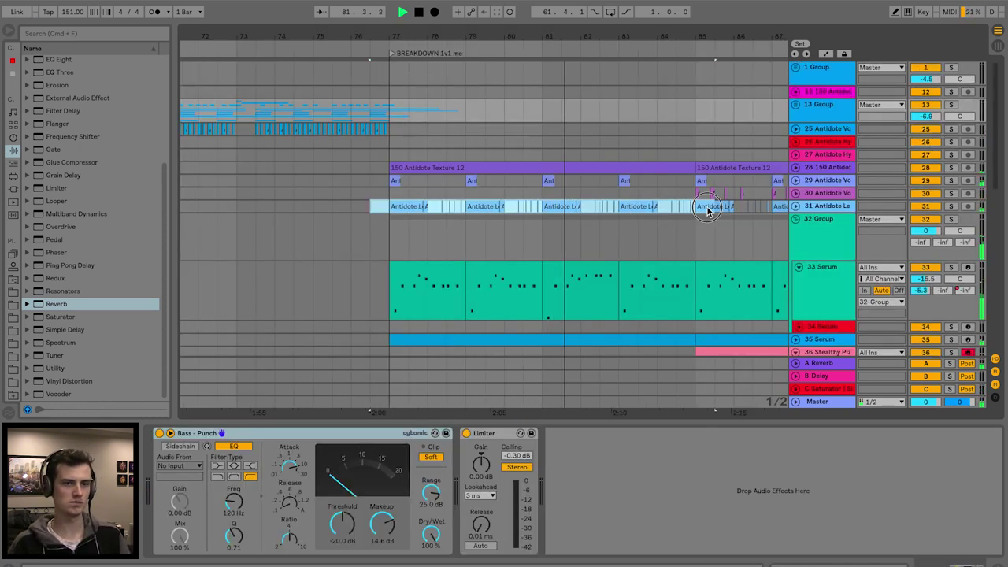
Clear the Antidote Lead clips from track 31 across the breakdown, bars 77 to 93
click(580, 210)
scroll(579, 209, right, 4)
drag(577, 39, 587, 34)
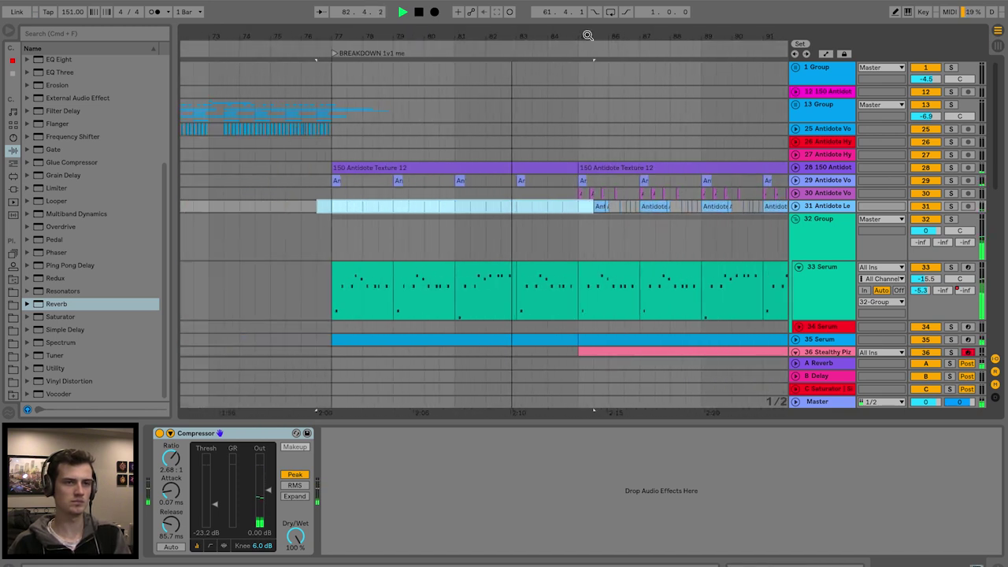
click(580, 208)
scroll(692, 202, right, 6)
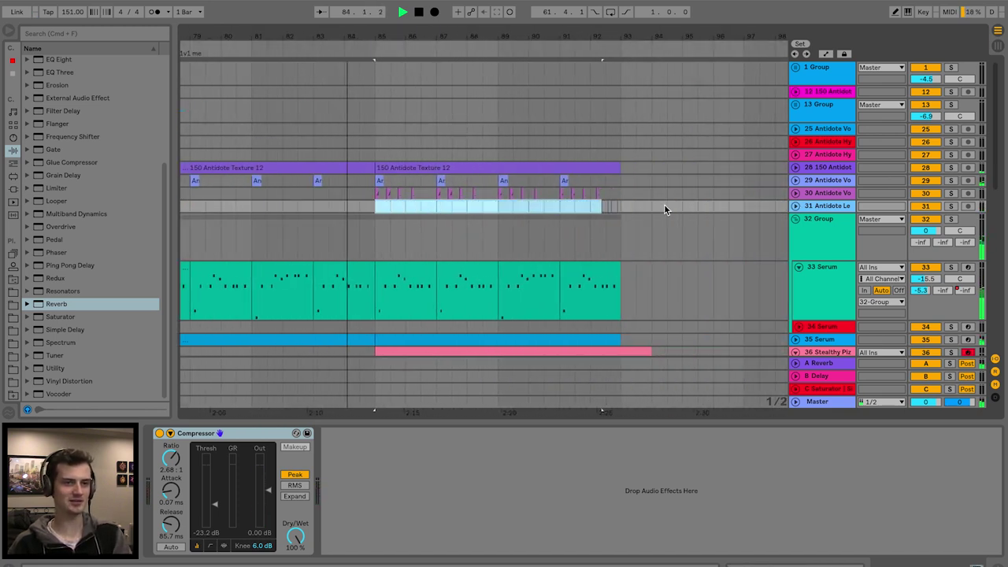
drag(663, 204, 580, 209)
Add an Auto Filter after Ballad Reverb on 36 Stealthy Piz and open its frequency to 19.9 kHz
scroll(508, 207, down, 5)
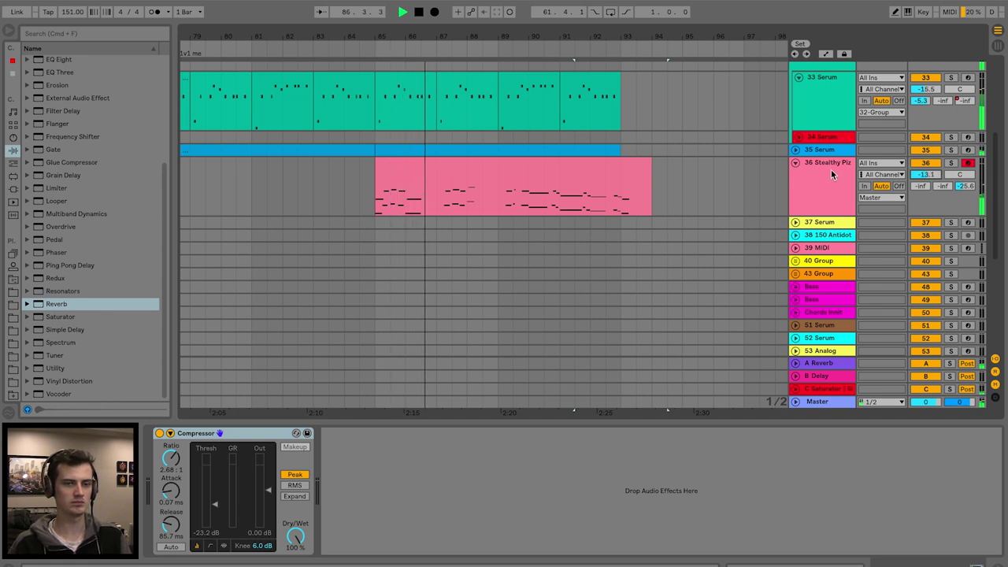
click(535, 170)
scroll(53, 101, up, 5)
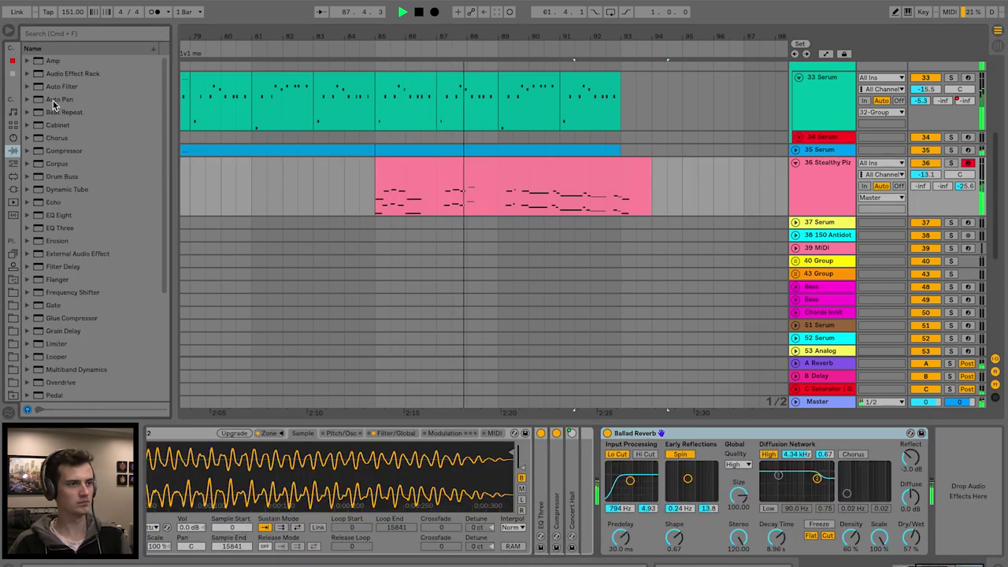
click(59, 87)
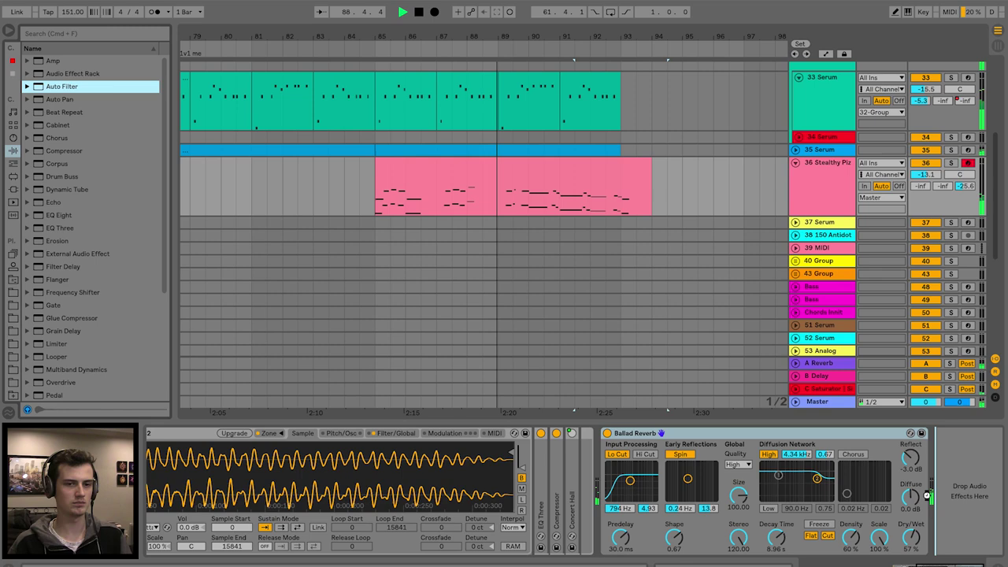
drag(909, 473, 921, 472)
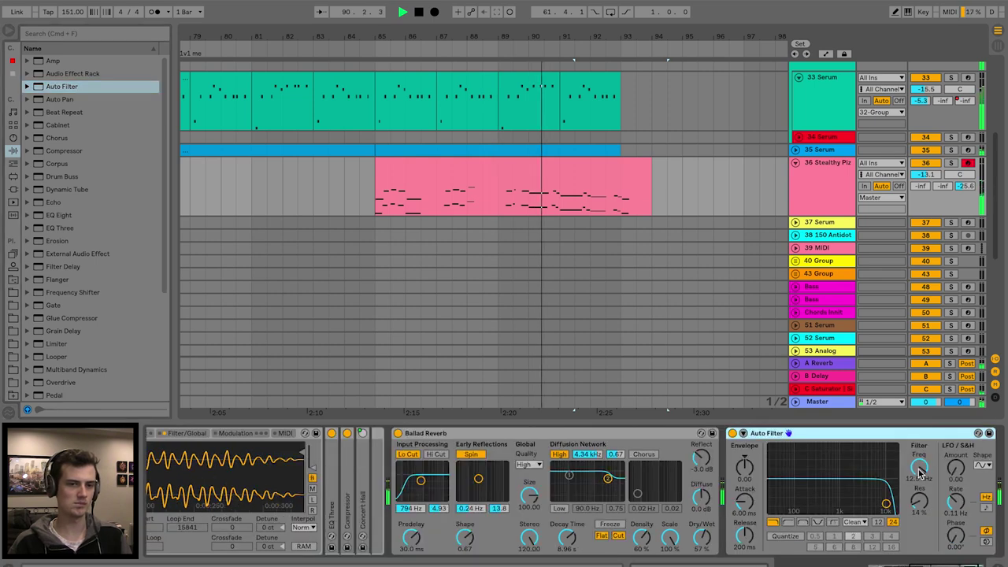
Automate 36 Stealthy Piz's filter frequency to drop to 321 Hz at bar 85 and rise until bar 93, then play it and fold the track
key(a)
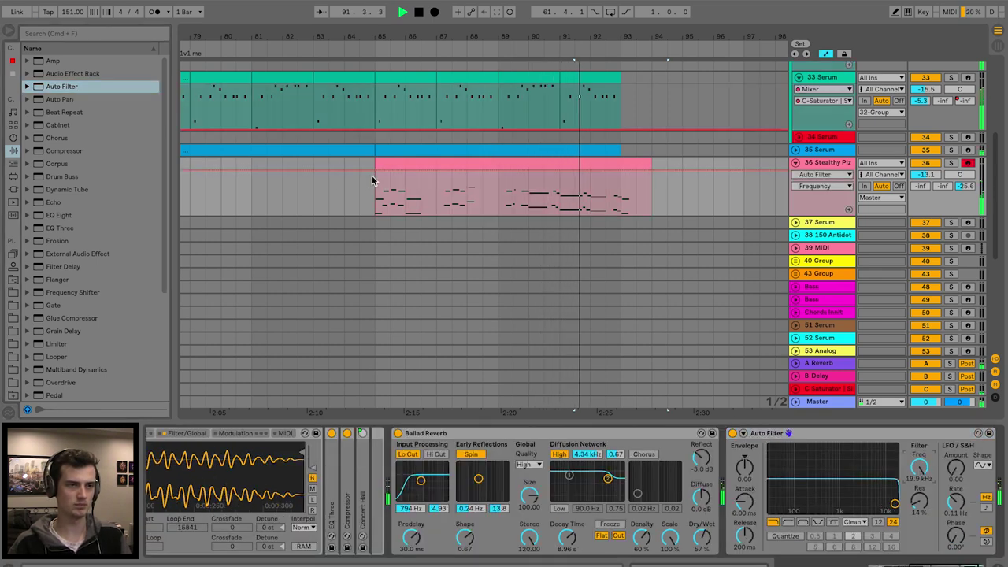
drag(373, 170, 371, 198)
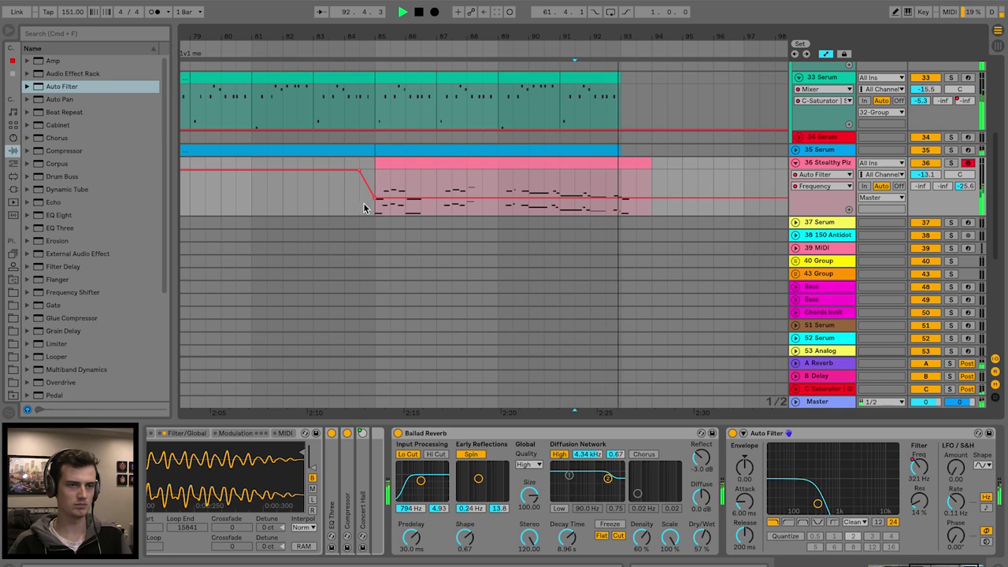
drag(620, 198, 620, 175)
key(space)
key(Left)
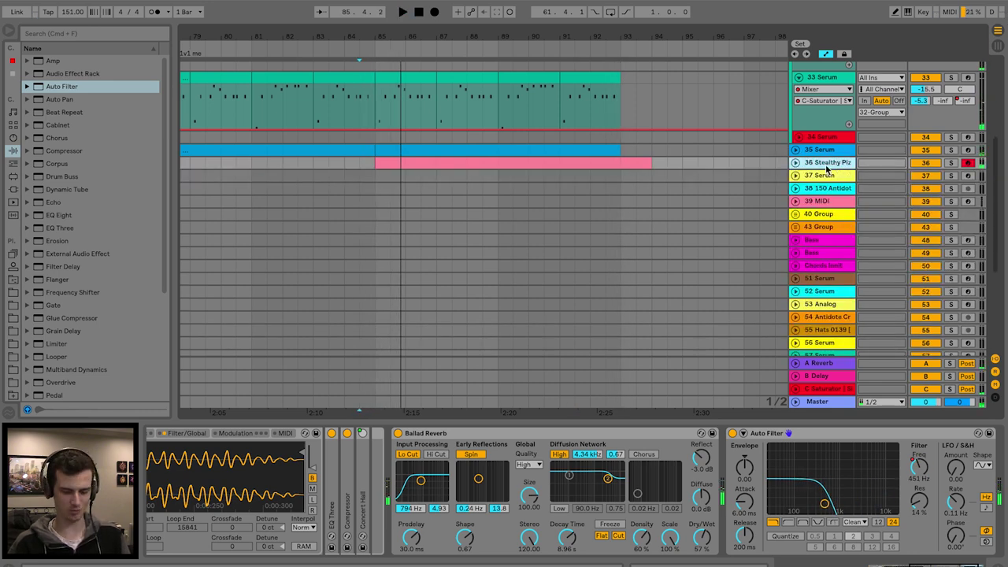
Insert a MIDI track below 36 Stealthy Piz and load the Serum VST on it
key(super+shift+t)
click(13, 189)
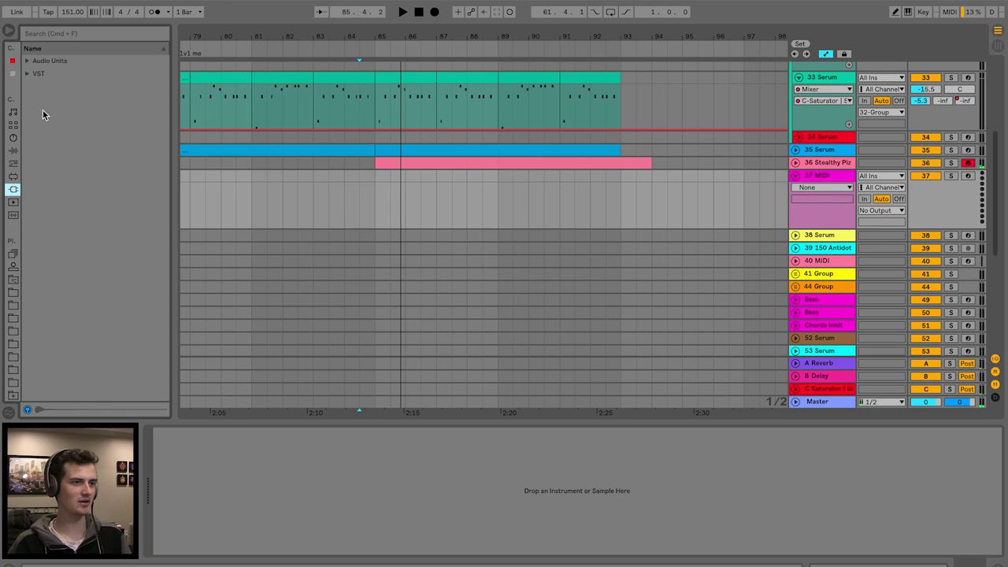
click(29, 73)
scroll(63, 326, down, 5)
drag(63, 343, 382, 173)
drag(70, 32, 612, 36)
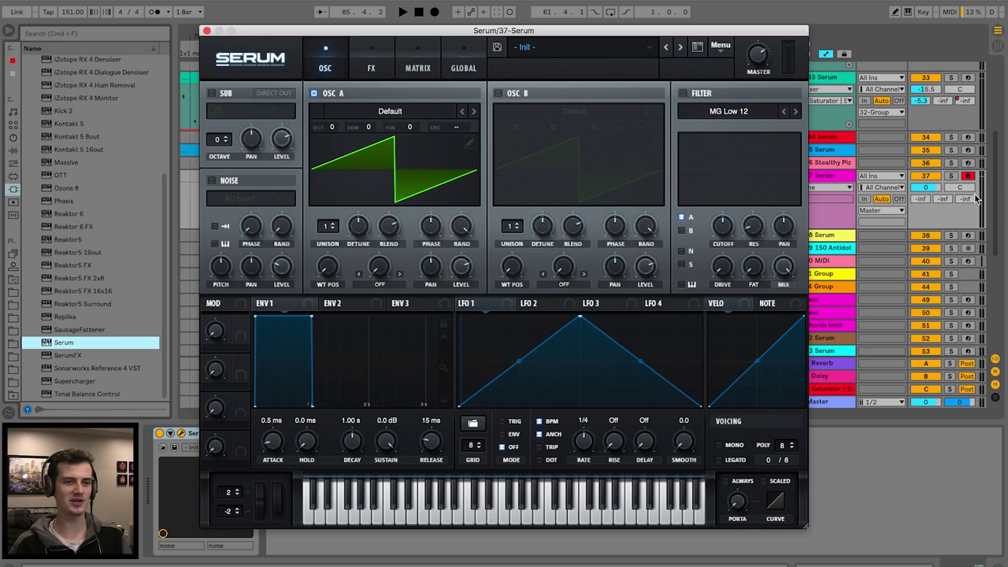
Enable the computer MIDI keyboard, play a test note and set Serum's Osc A unison to 16 voices
click(824, 153)
key(m)
key(a)
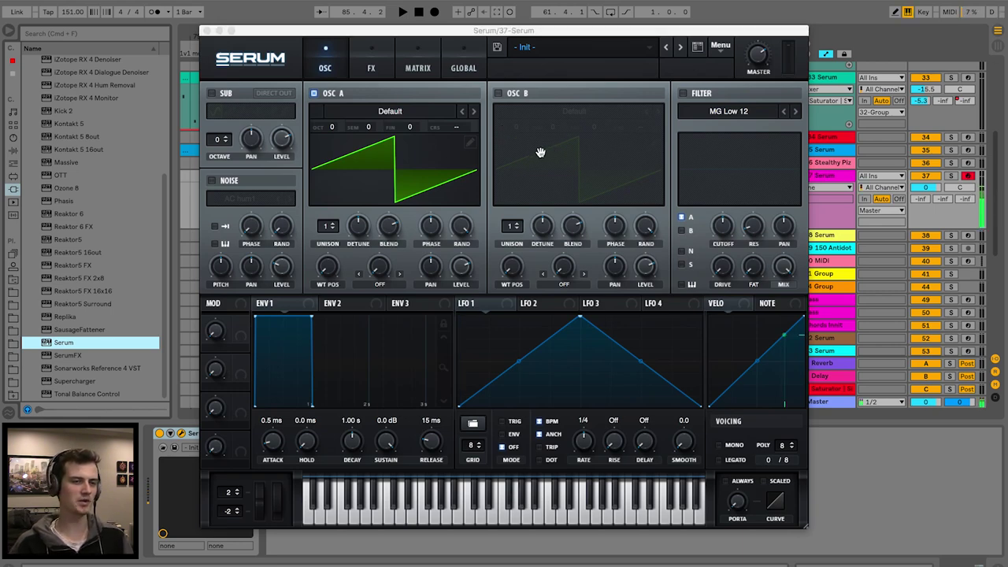
drag(326, 227, 331, 52)
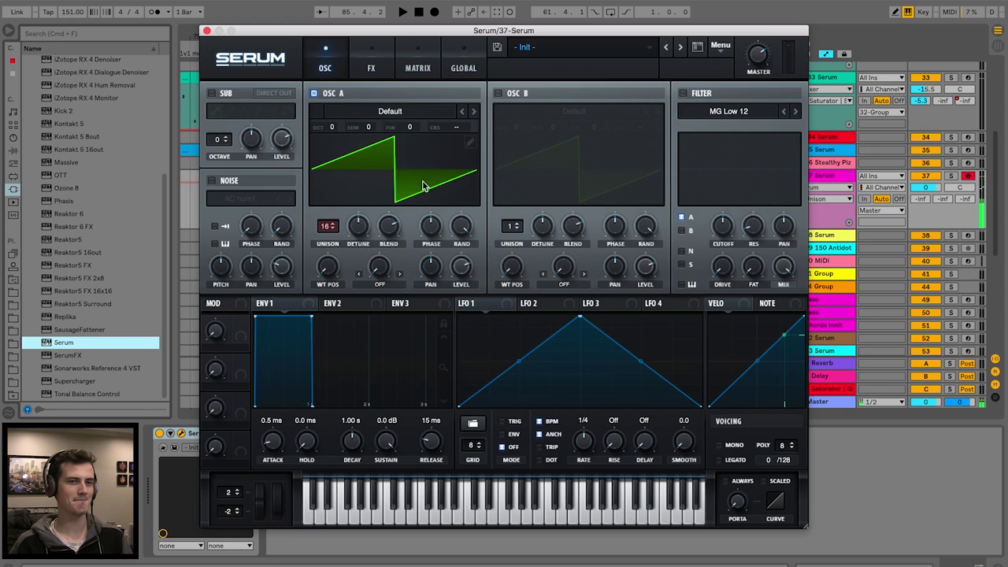
Enable Serum's filter as MG Low 18 and lower Osc A's octave to -3
click(683, 92)
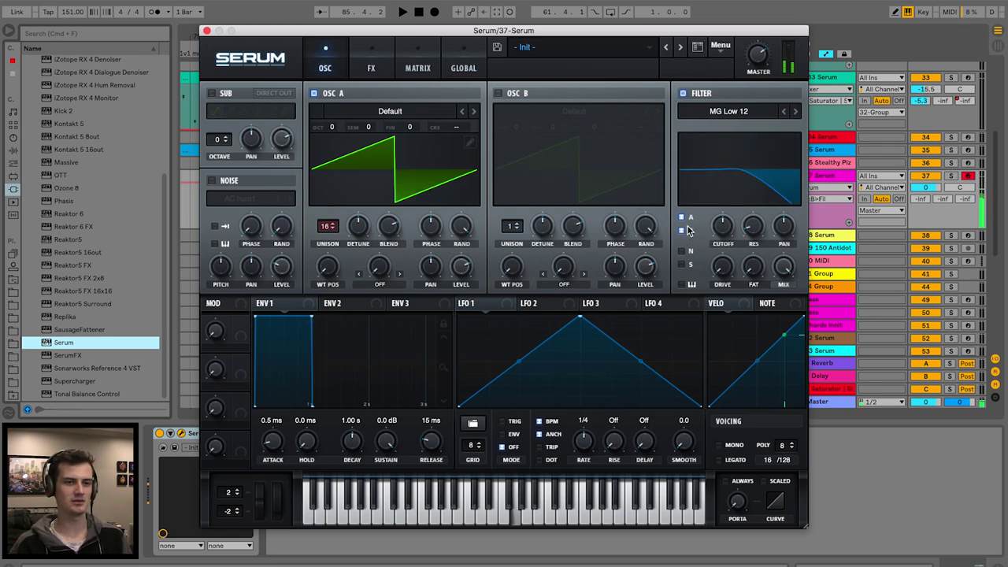
click(783, 111)
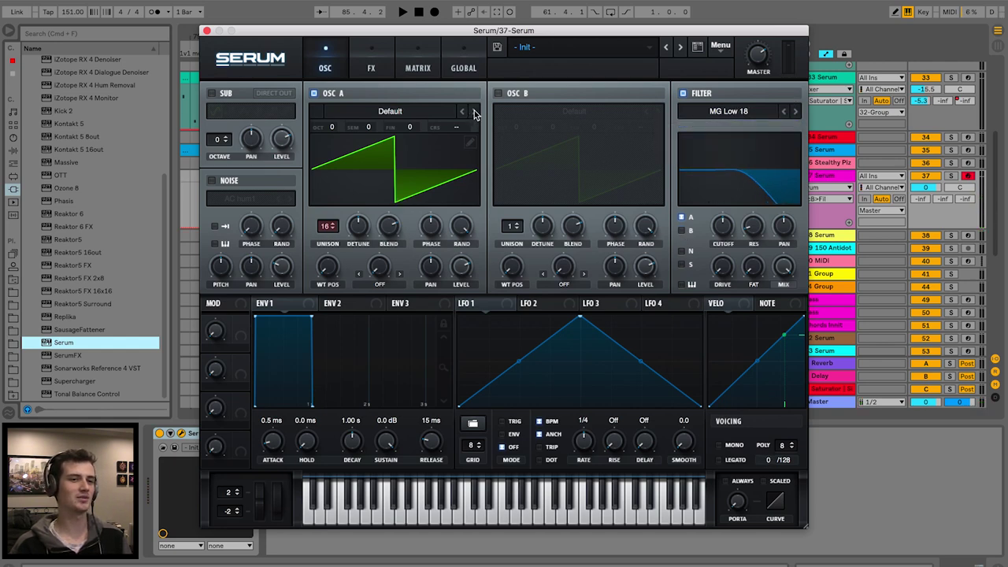
click(330, 136)
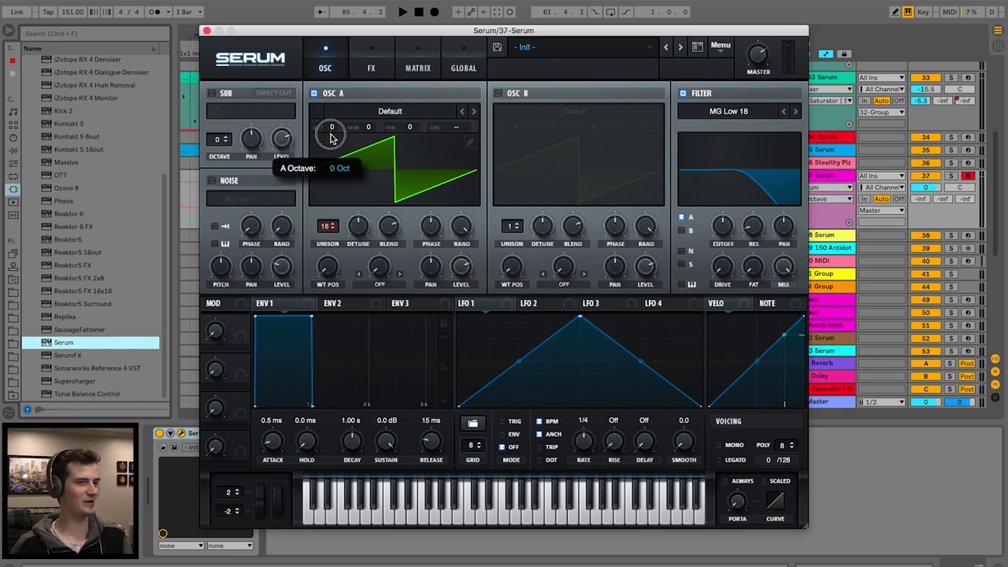
drag(331, 148, 334, 152)
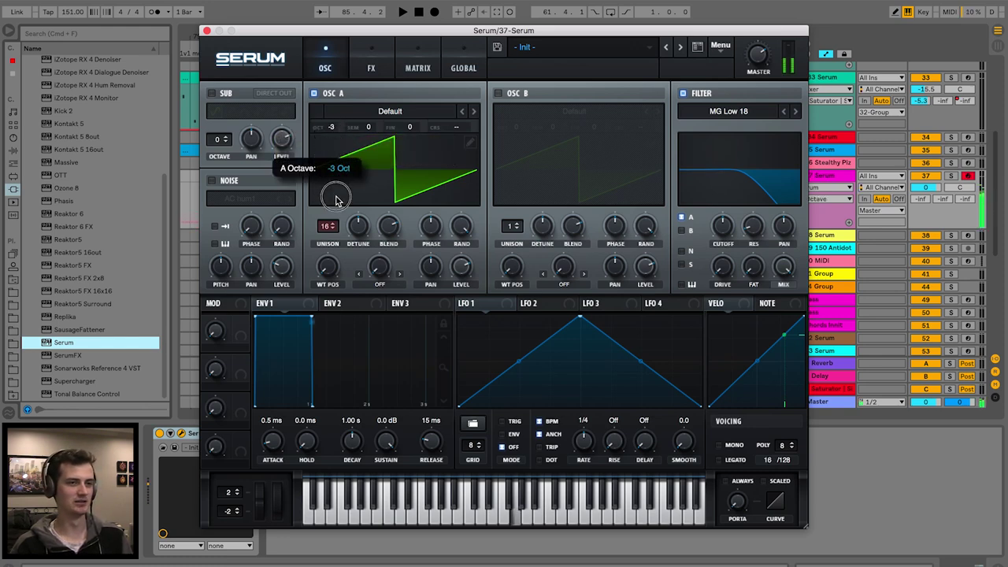
drag(336, 208, 336, 203)
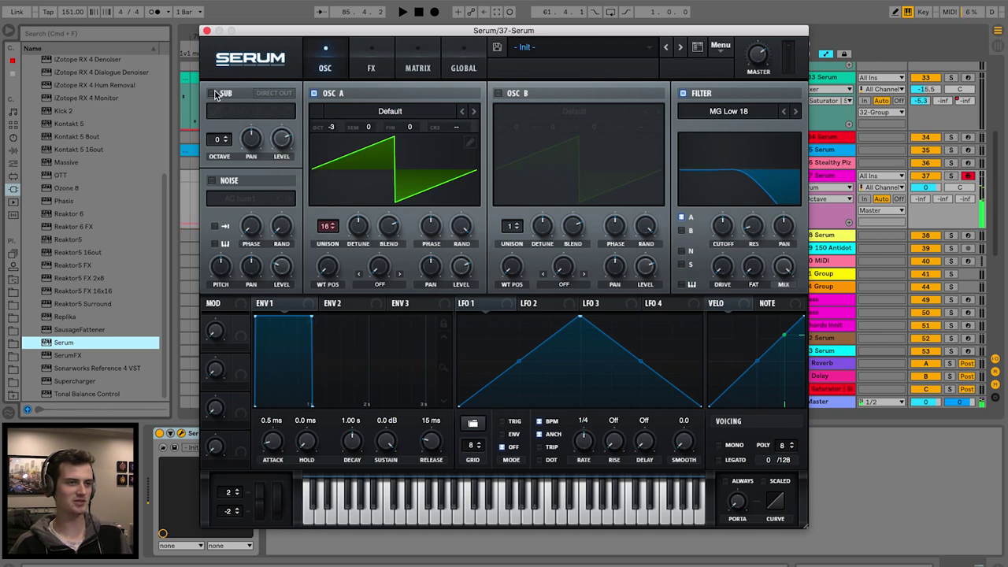
Enable Serum's sub oscillator, setting its octave to -3 and its level to 92%
click(212, 93)
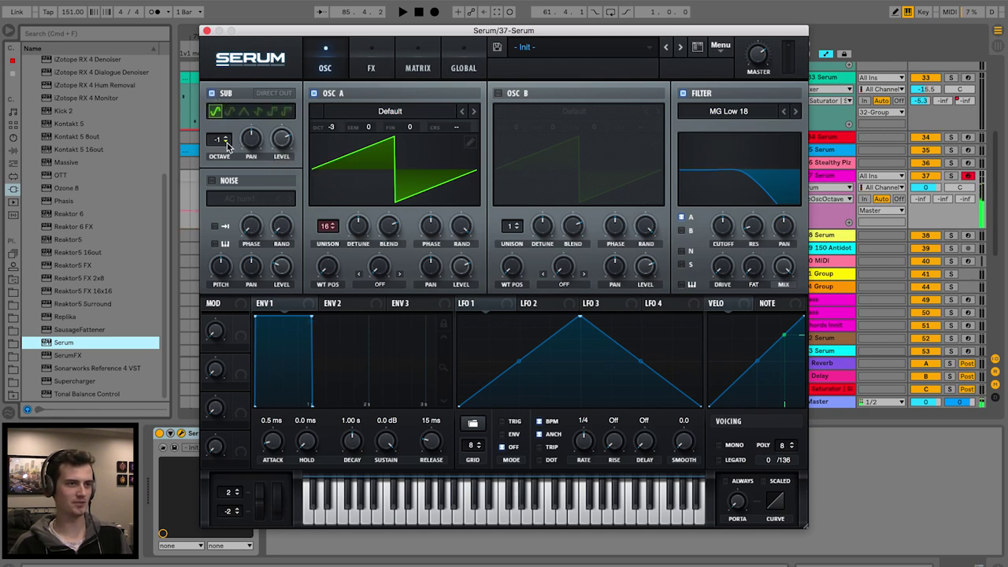
drag(290, 147, 277, 241)
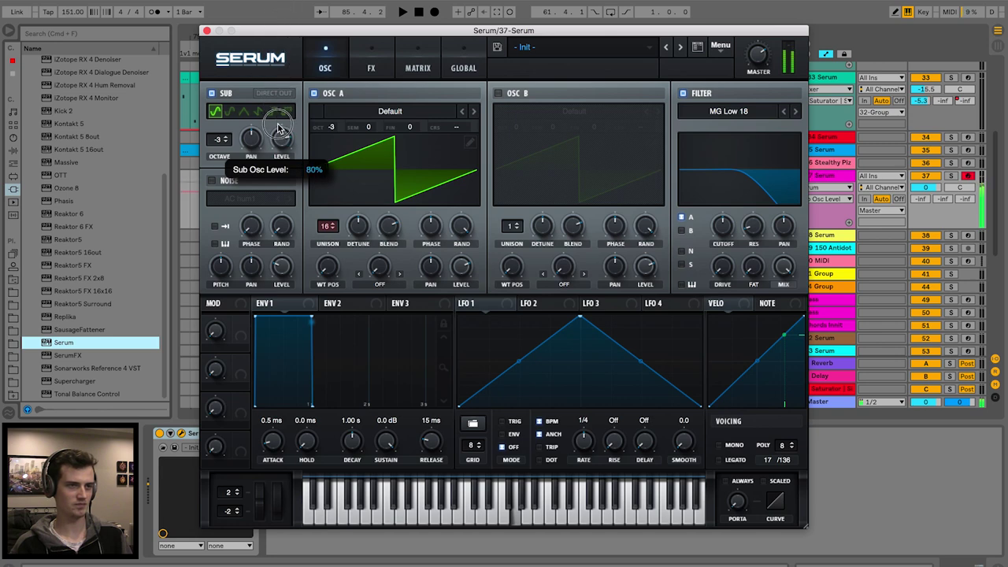
drag(278, 173, 276, 167)
click(286, 143)
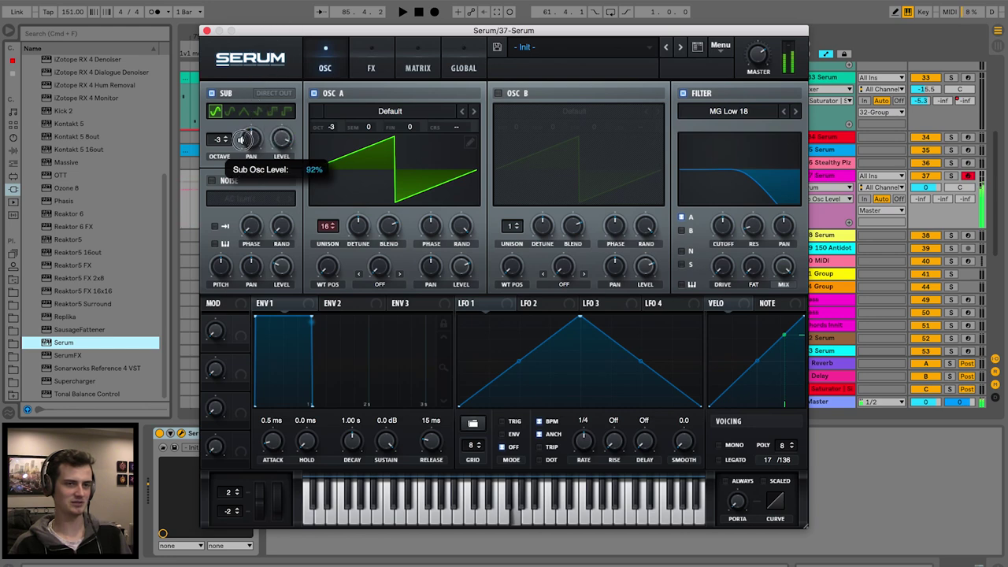
Play from bar 83 with the Serum window closed, setting 37 Serum's A-Reverb send to 0 and volume to -4.1
key(super+alt+p)
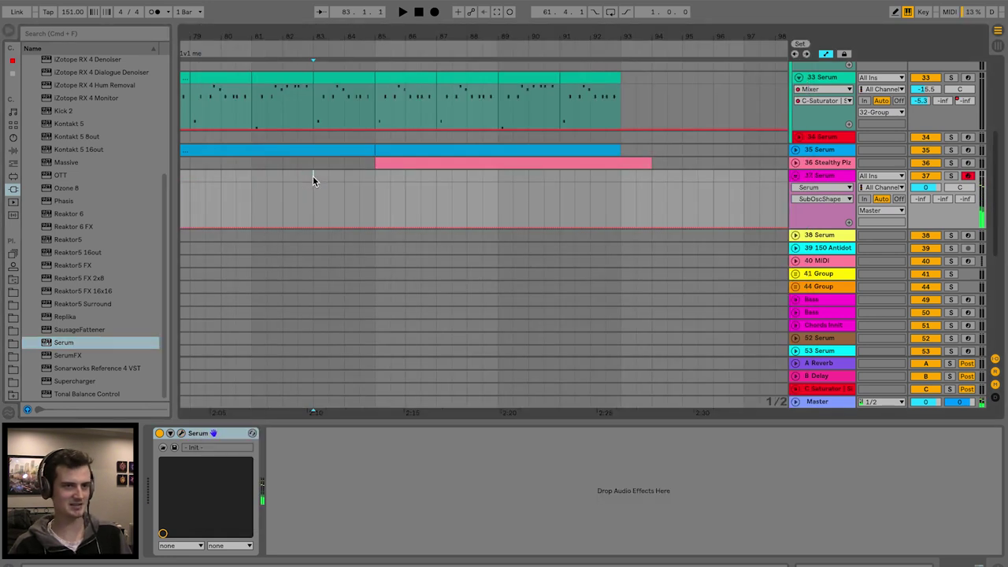
key(space)
click(921, 198)
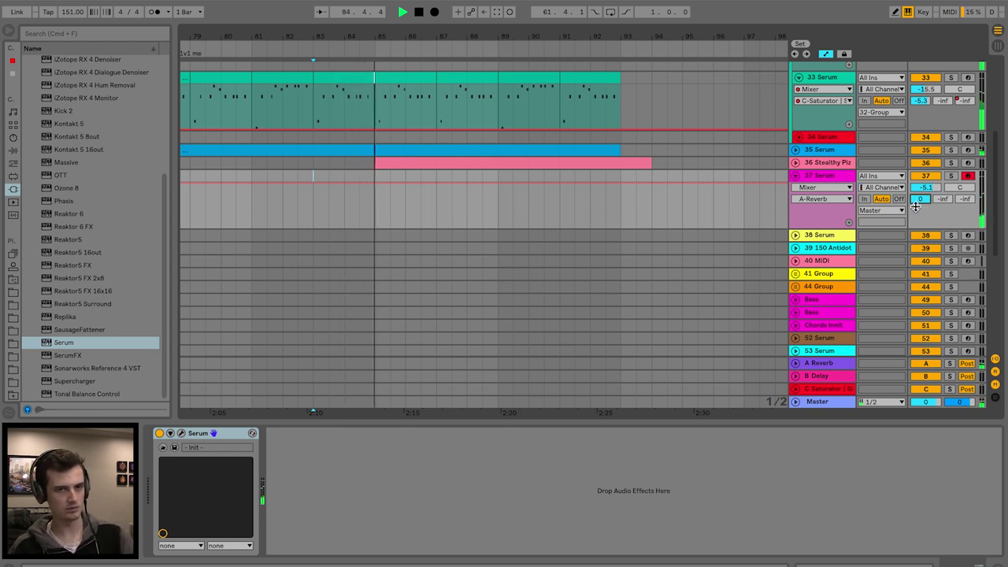
drag(926, 189, 928, 186)
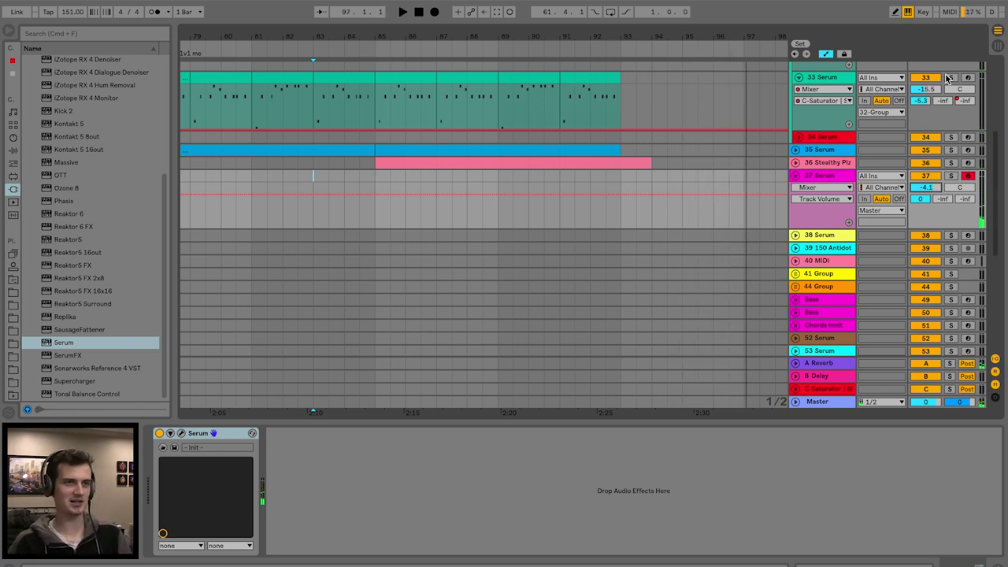
Undo back to the recorded 37 Serum bass clip at bars 85 to 97, and review its notes in the note editor
key(super+z)
drag(623, 173, 381, 179)
double_click(374, 180)
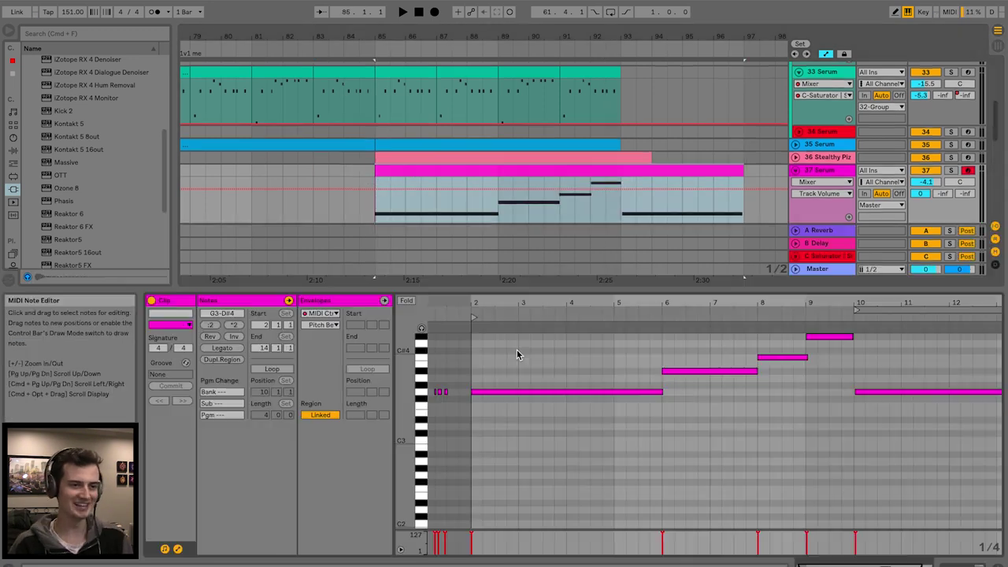
click(503, 364)
key(super+a)
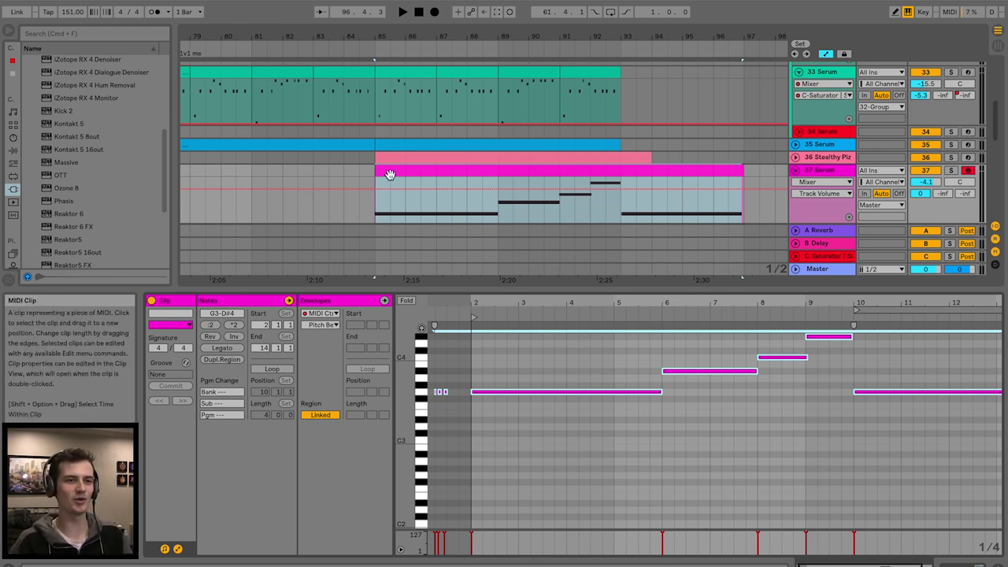
scroll(580, 410, up, 3)
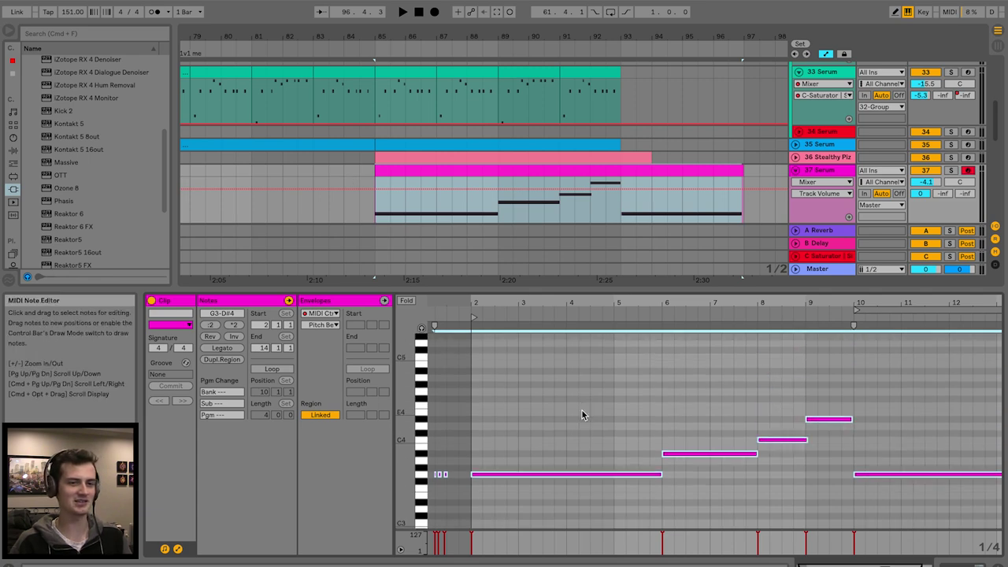
click(588, 411)
drag(833, 302, 749, 423)
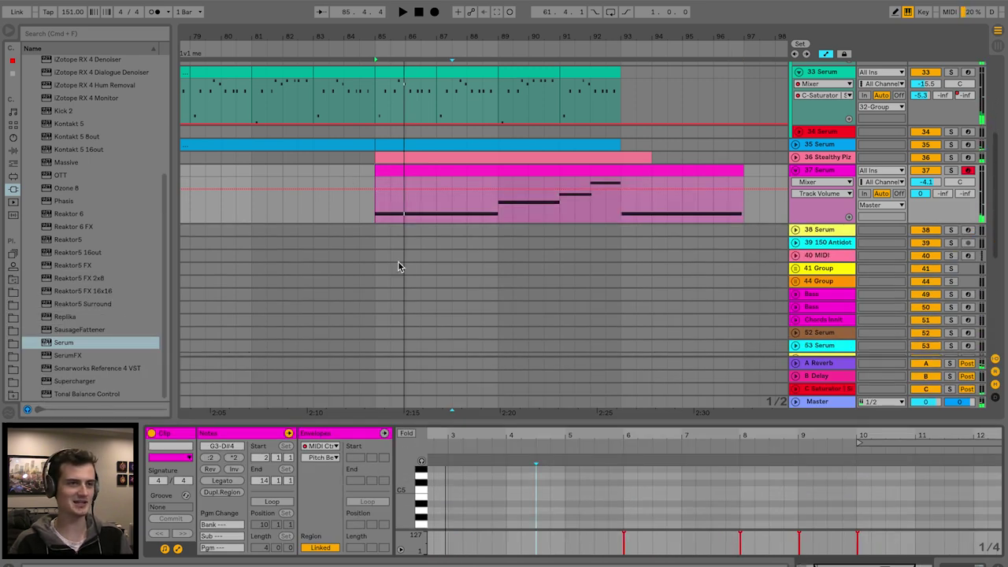
Play the arrangement from about bar 76 to hear how the breakdown leads into the bass clip at bar 85
scroll(386, 236, left, 3)
click(307, 163)
key(space)
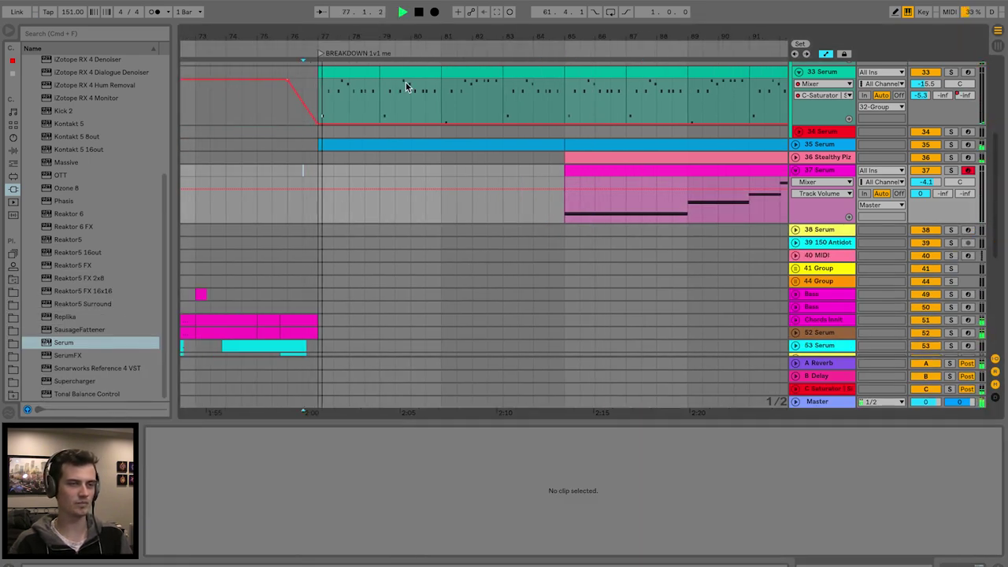
key(minus)
key(minus)
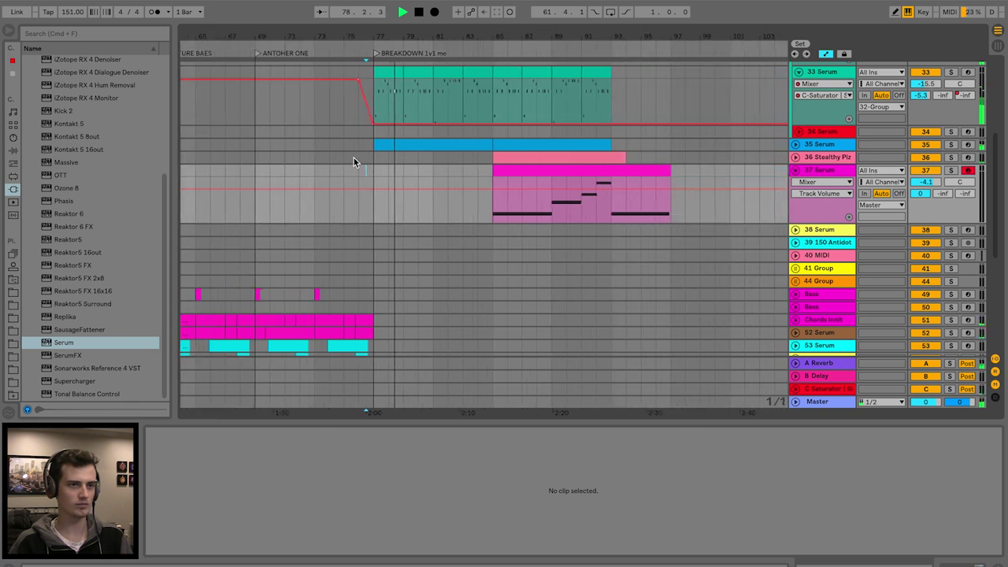
click(523, 170)
key(space)
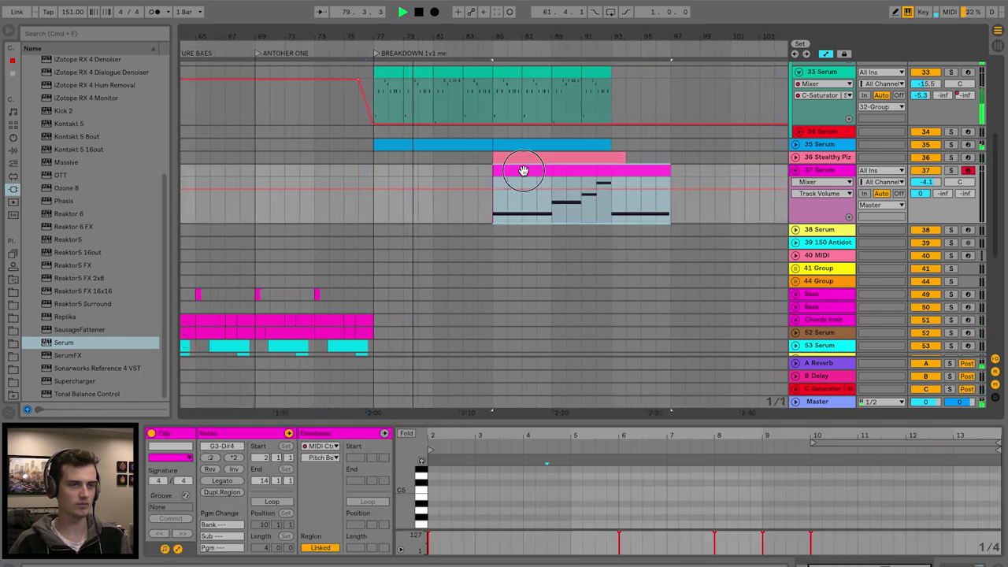
click(344, 168)
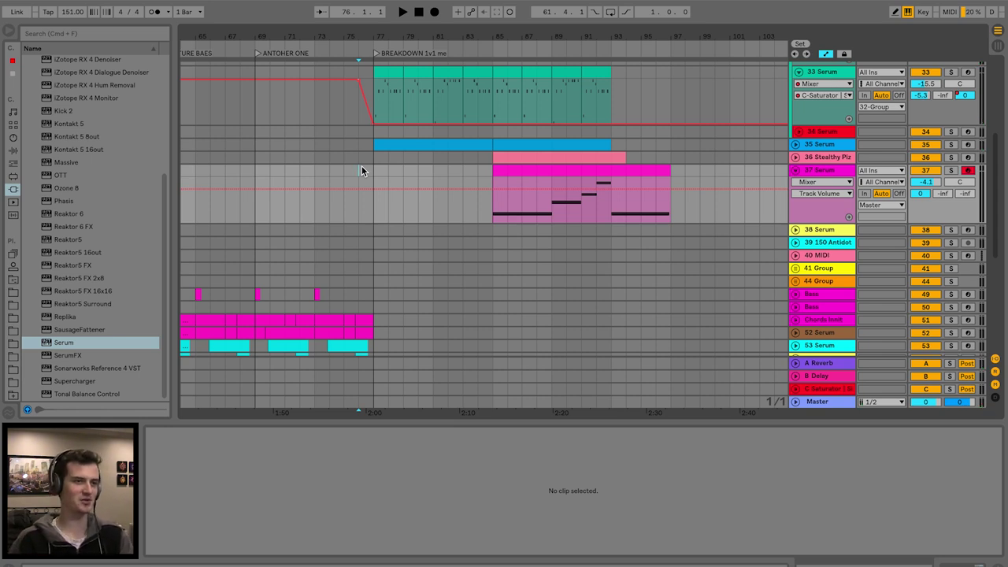
key(space)
click(357, 170)
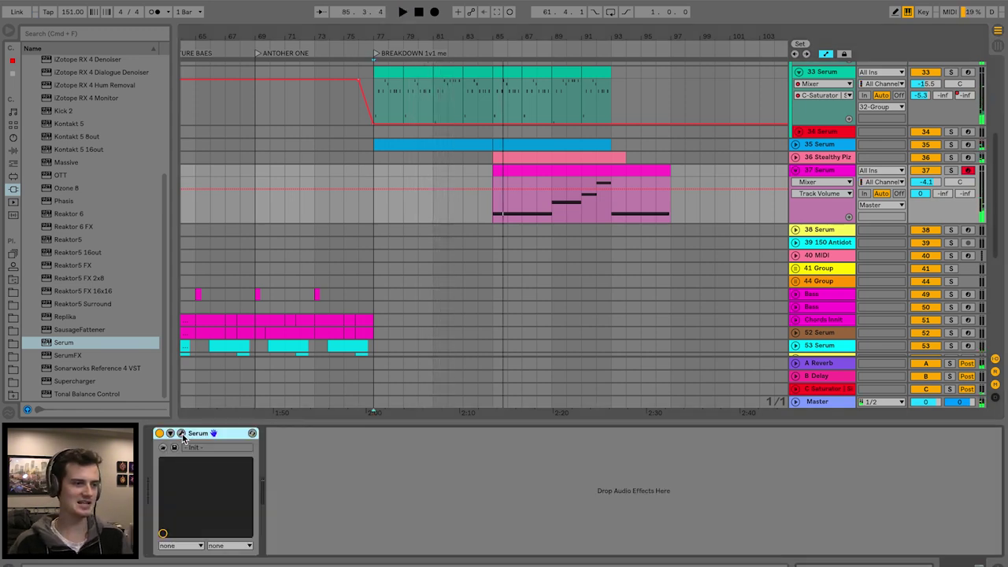
Set 37 Serum's voicing to mono with legato enabled and close the plug-in window
click(181, 434)
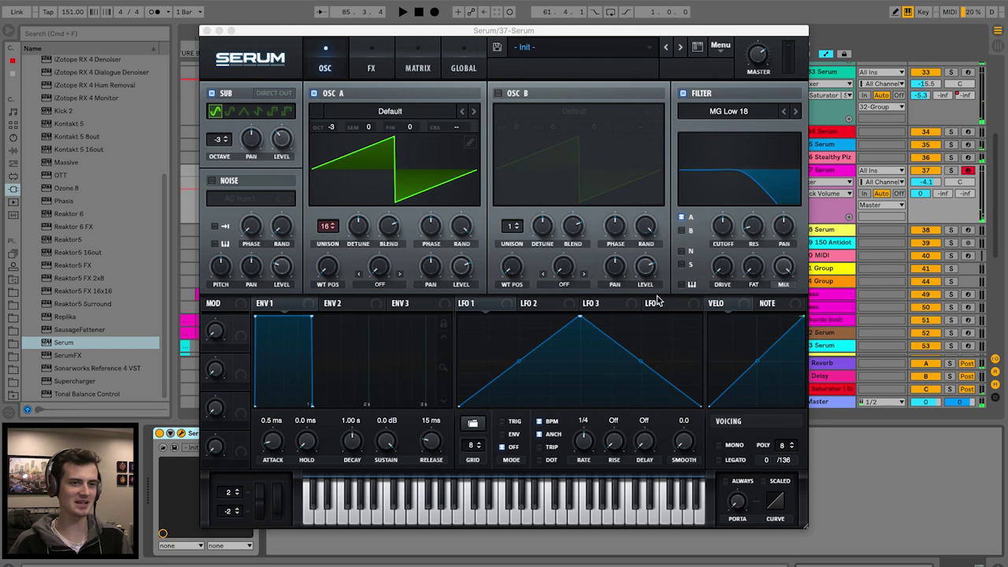
click(728, 447)
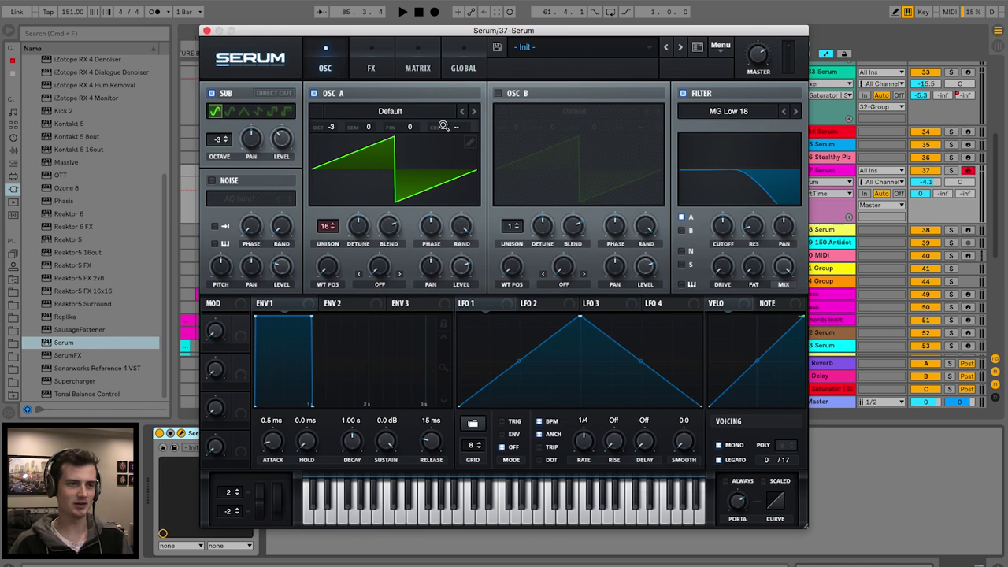
key(super+alt+p)
Create a MIDI clip on 37 Serum from bar 77 to 85 with an eight-bar G3 note and a B2 note during its last bar
drag(374, 173, 496, 167)
key(super+shift+m)
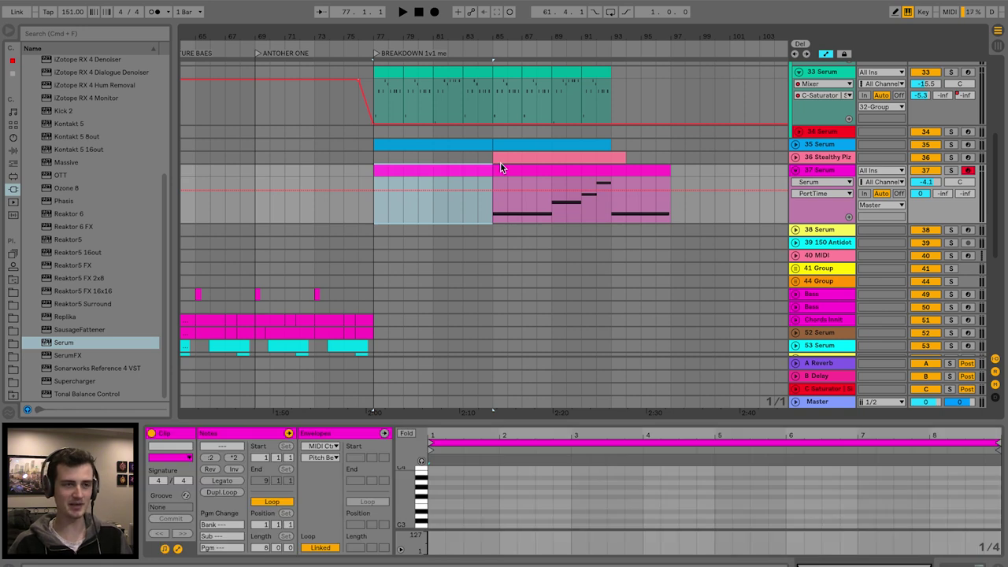
drag(577, 423, 567, 314)
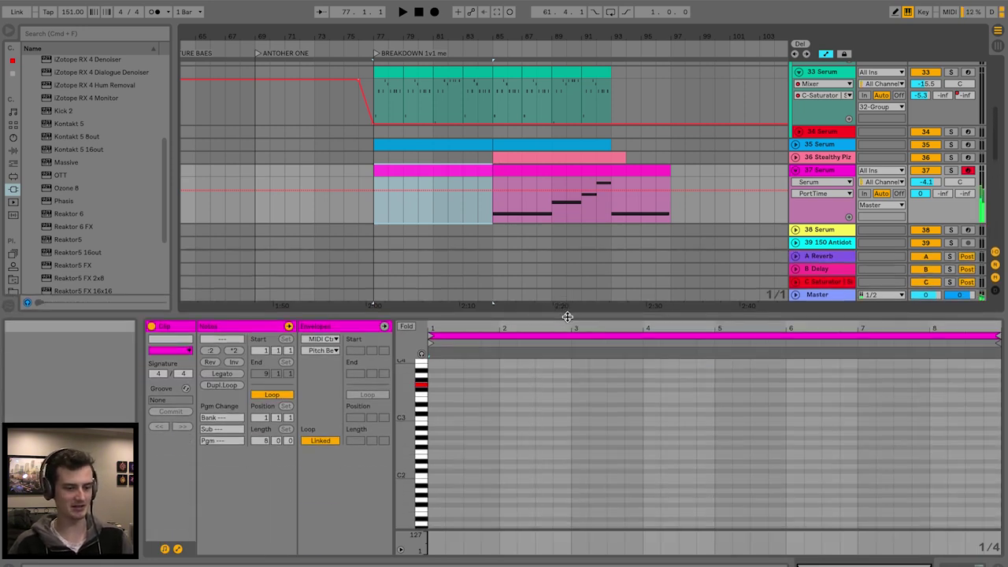
drag(438, 385, 995, 384)
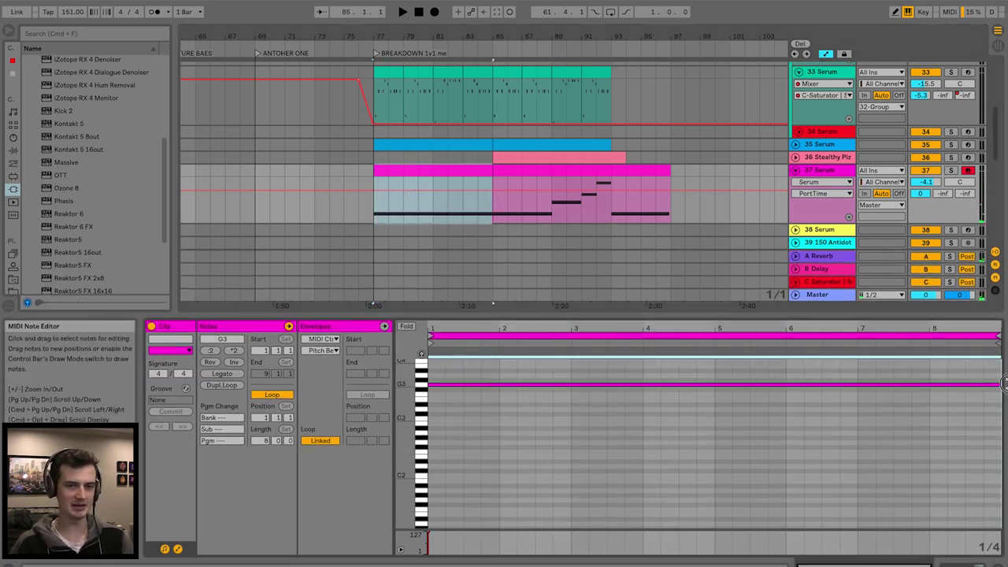
click(948, 457)
drag(962, 455, 974, 425)
Solo 37 Serum and play from bar 83 to check the slide between its notes, inspecting Serum's portamento settings and unsoloing the track
key(space)
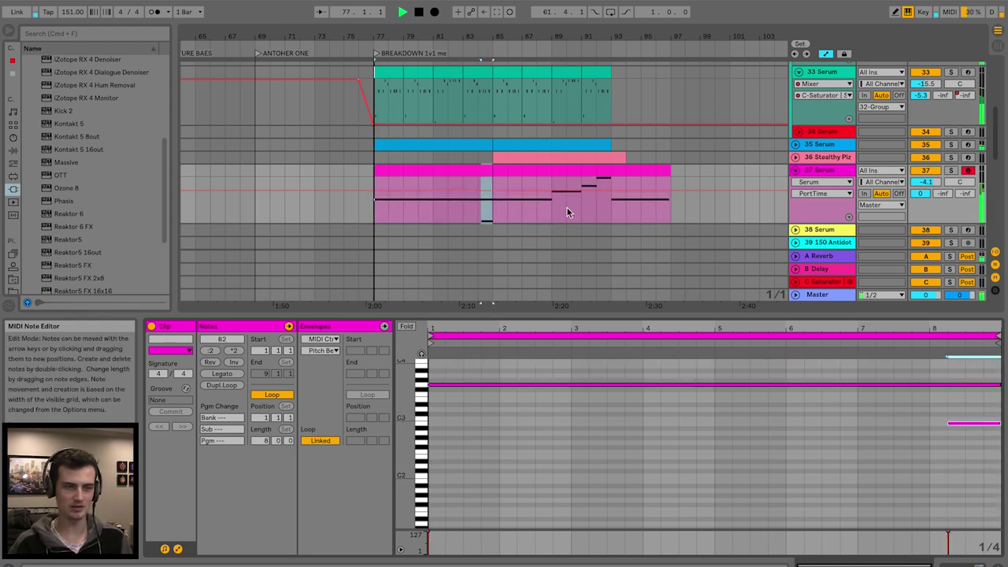
click(463, 203)
click(950, 171)
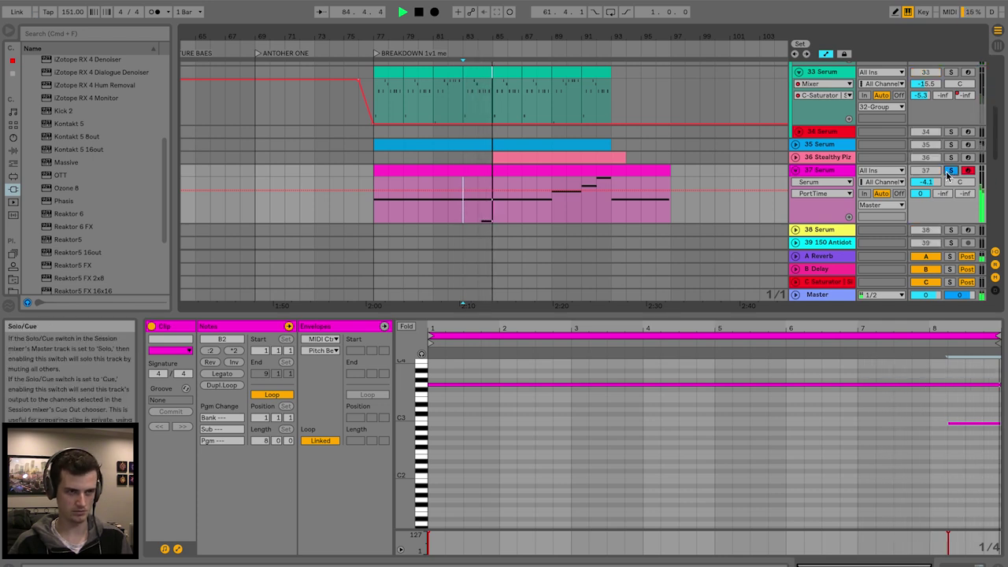
key(space)
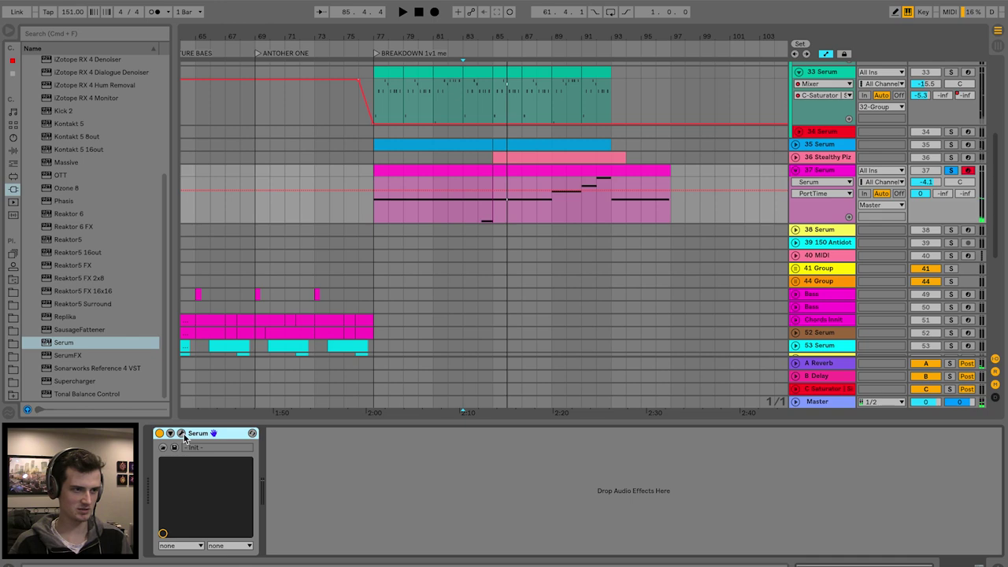
click(182, 434)
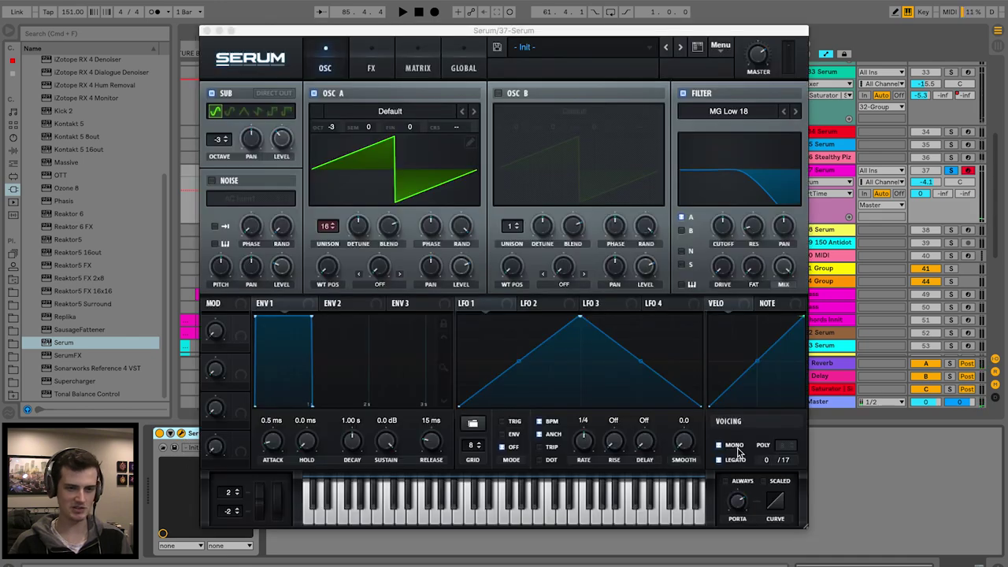
click(735, 486)
click(207, 32)
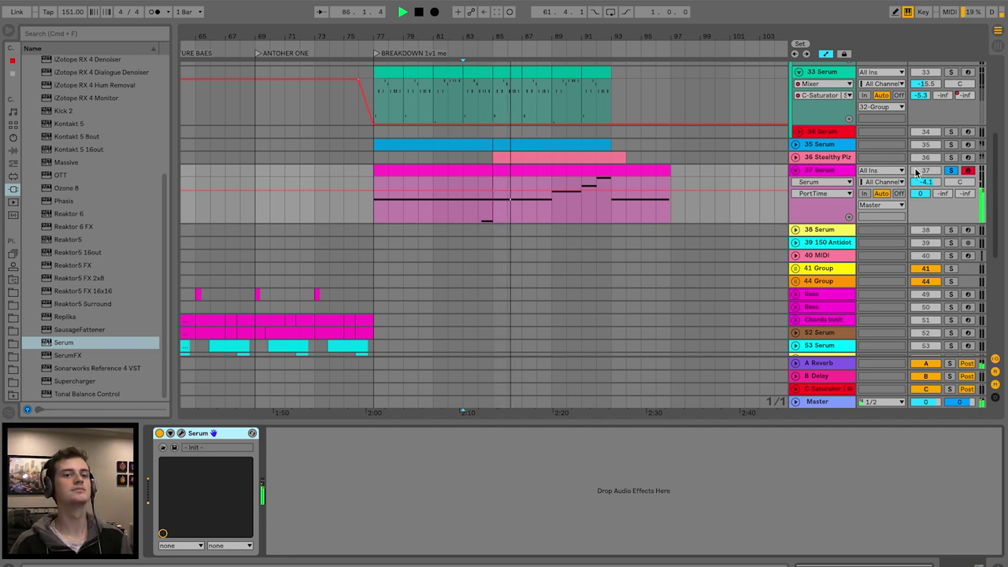
click(462, 214)
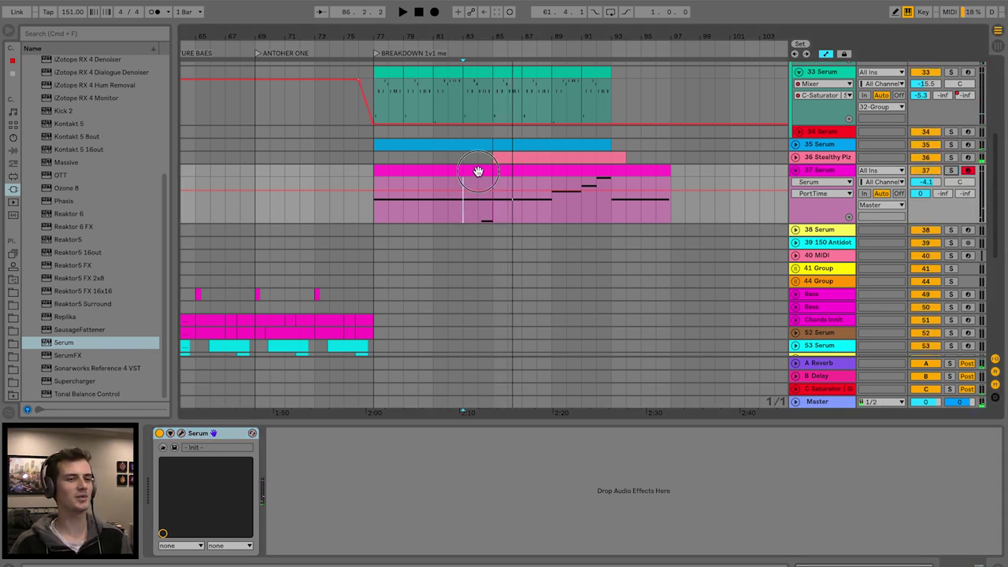
click(478, 171)
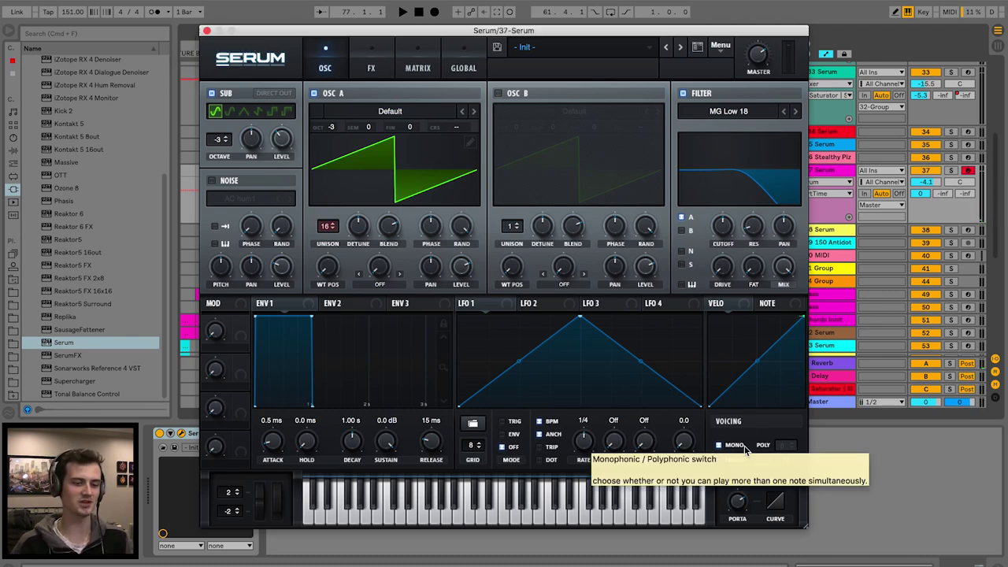
Adjust Serum's portamento time with Always enabled in mono legato mode, play test notes and close the plug-in window
click(745, 447)
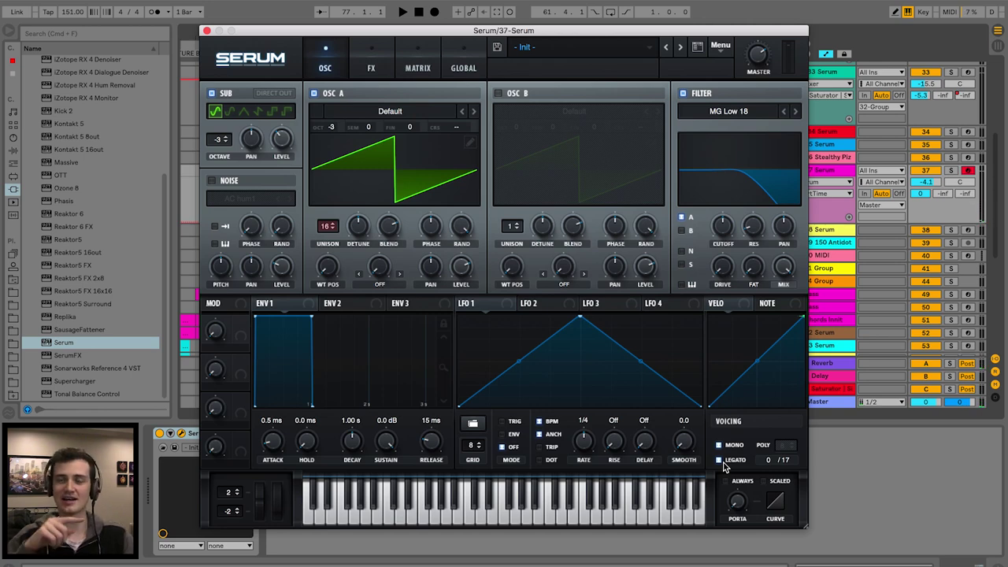
drag(740, 502, 742, 456)
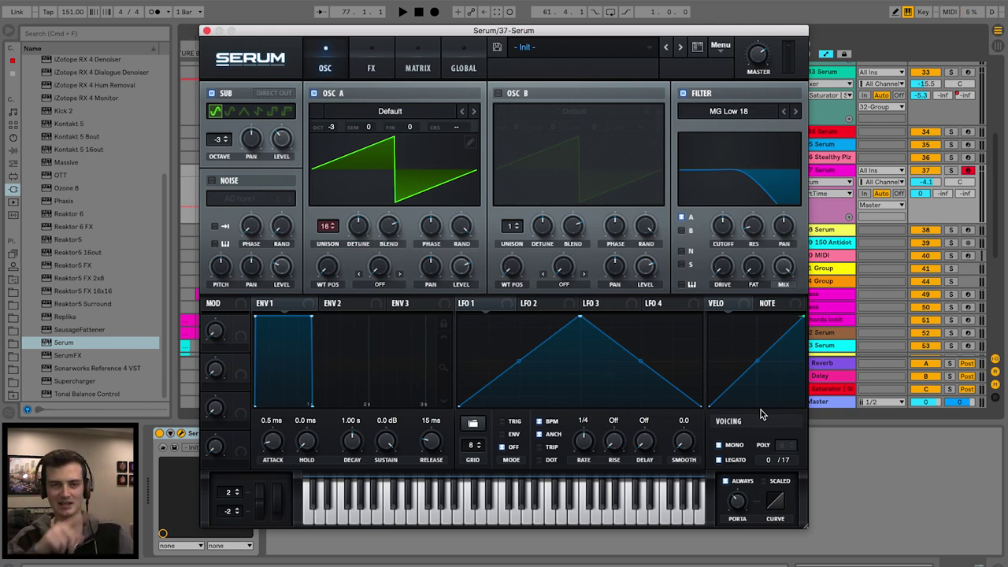
key(a)
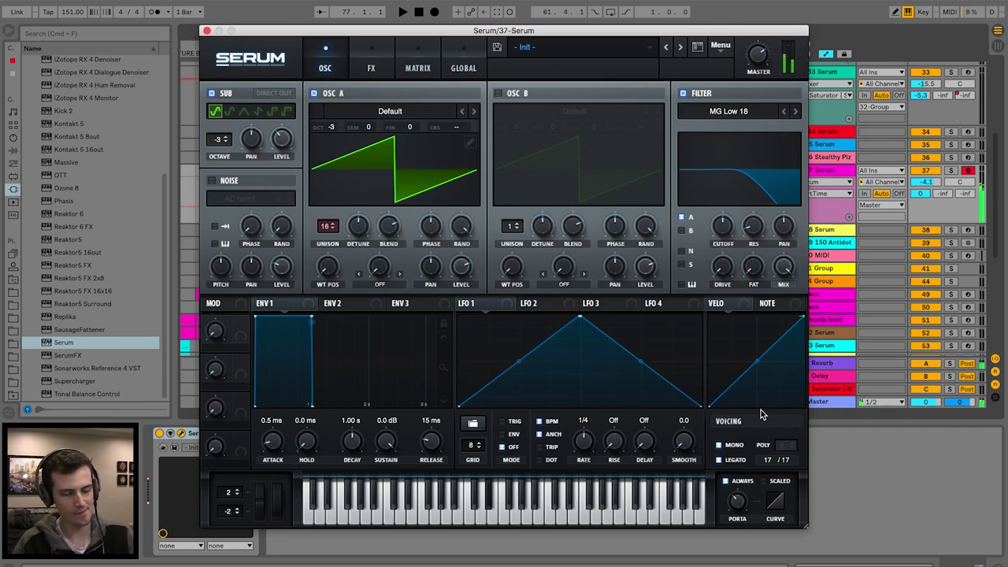
key(a)
click(206, 30)
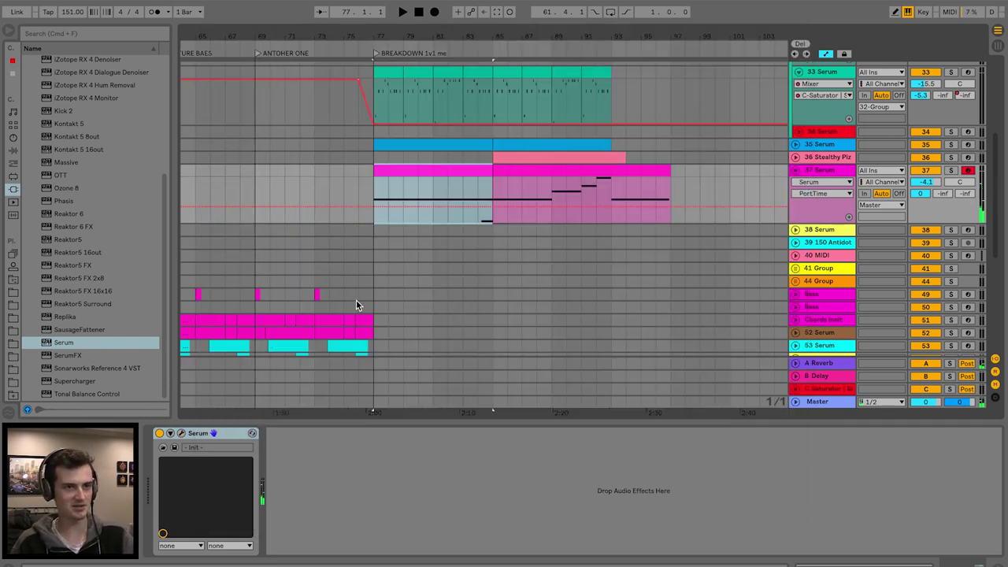
Turn on the metronome and record a new bass part on 37 Serum from bar 93 to about bar 100
key(F9)
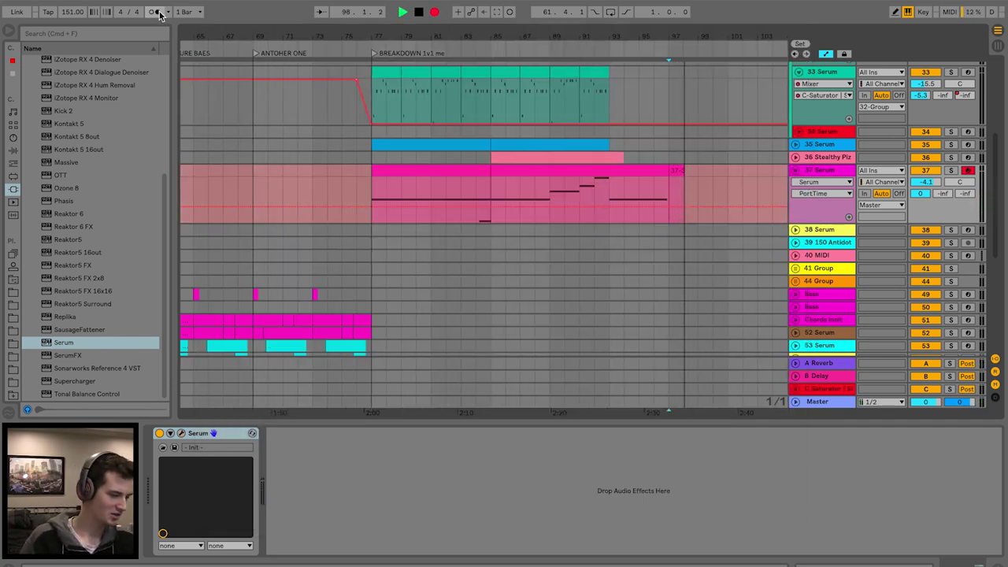
click(157, 12)
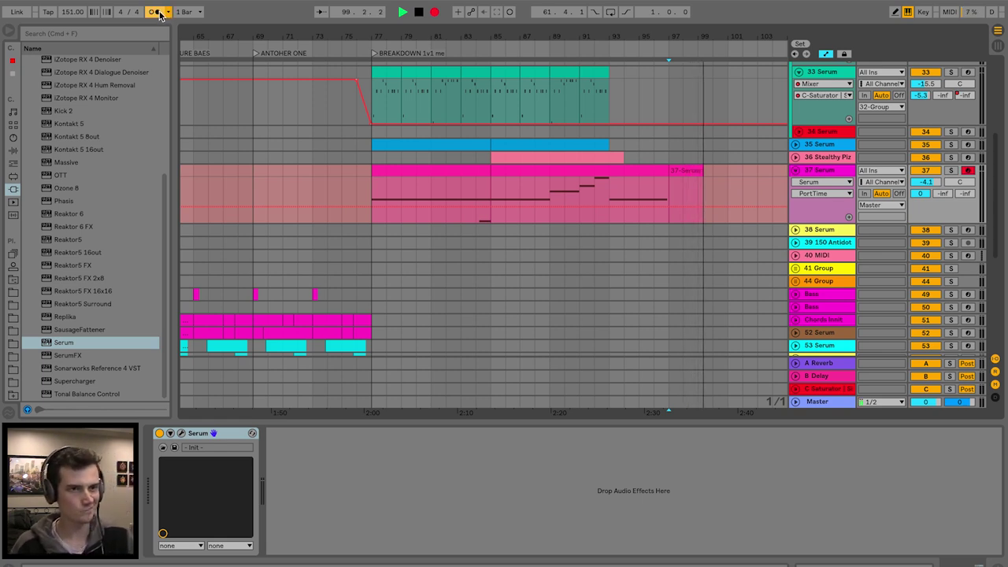
key(a)
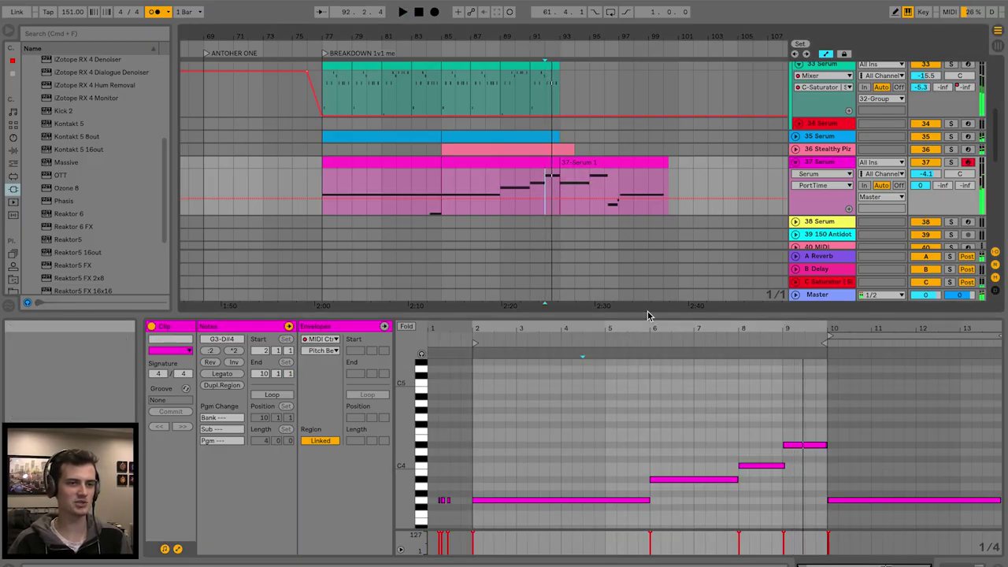
drag(650, 315, 641, 430)
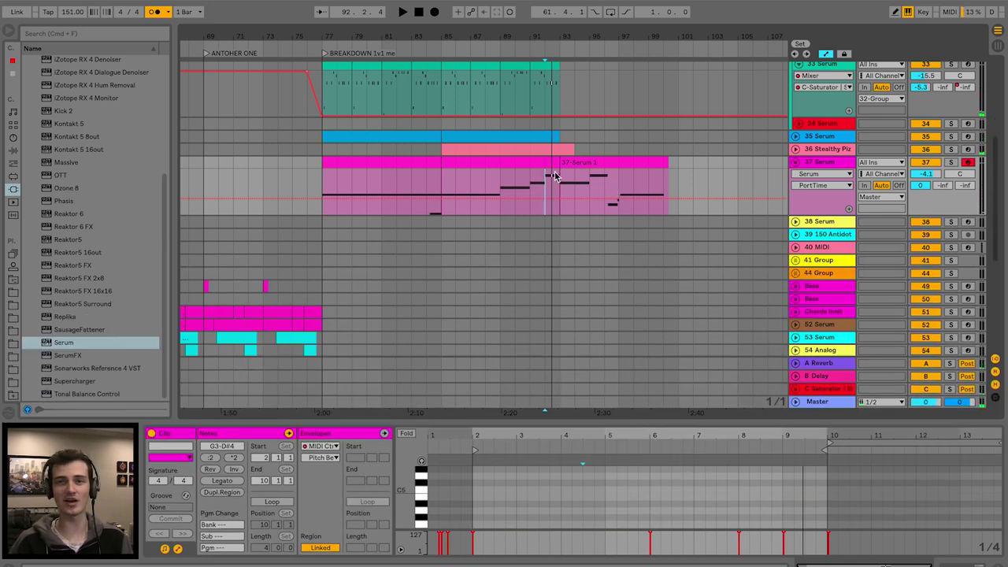
Play the recorded bass from bar 92 and replay the breakdown from bar 76 while looking over the other tracks
key(space)
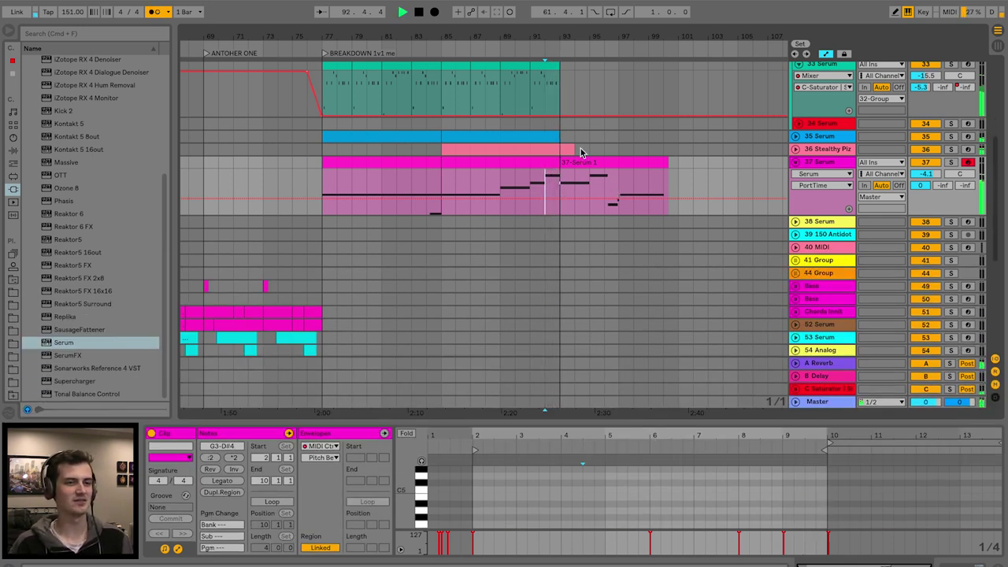
click(310, 172)
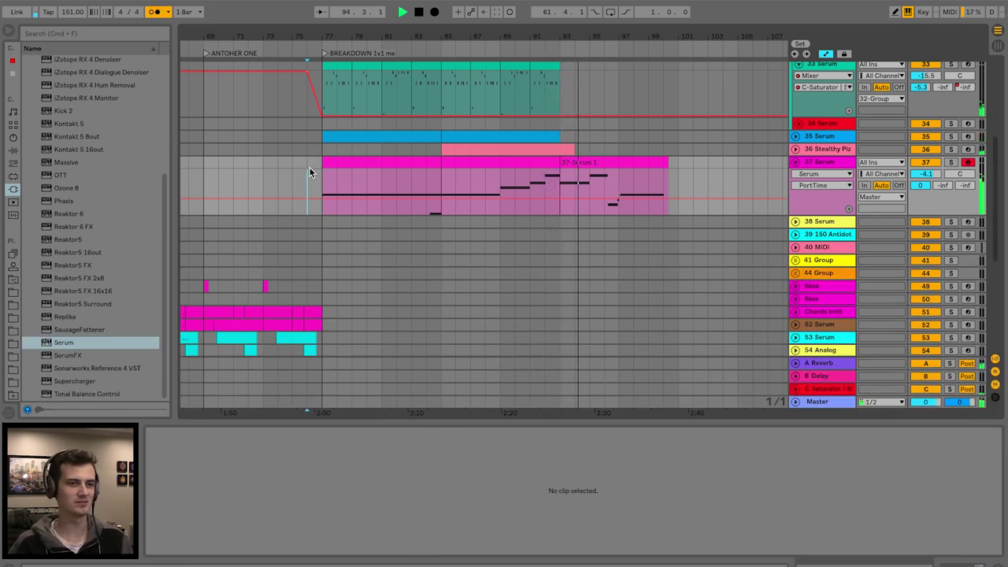
scroll(310, 168, up, 6)
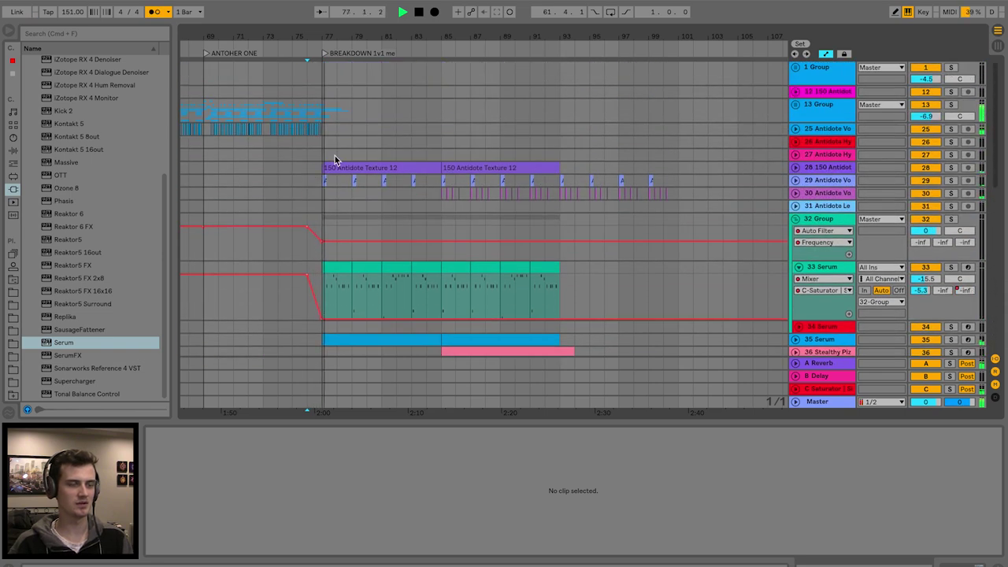
scroll(388, 181, up, 4)
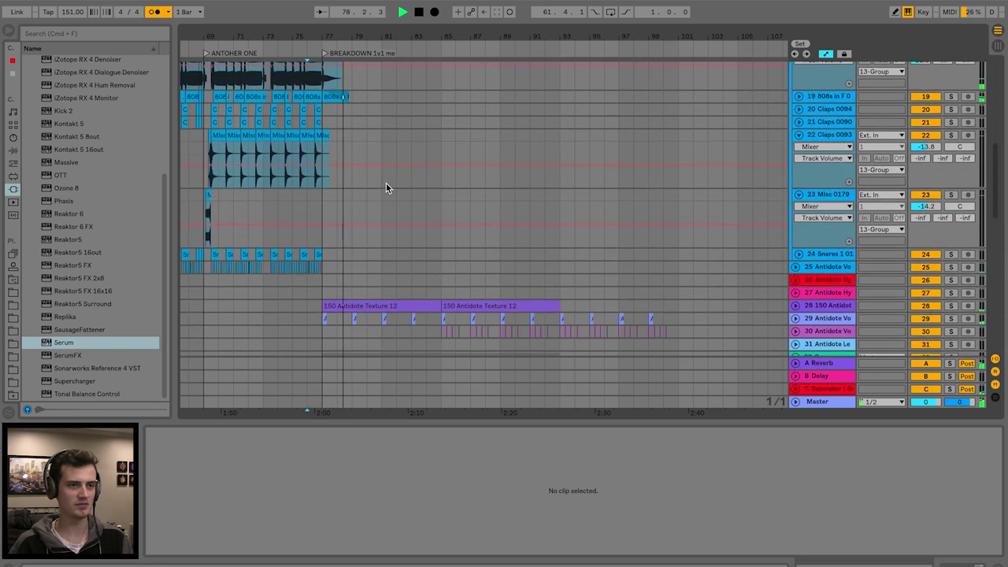
scroll(386, 187, down, 10)
Add a Utility device after Serum on track 37, turn off the metronome and stop playback
click(824, 180)
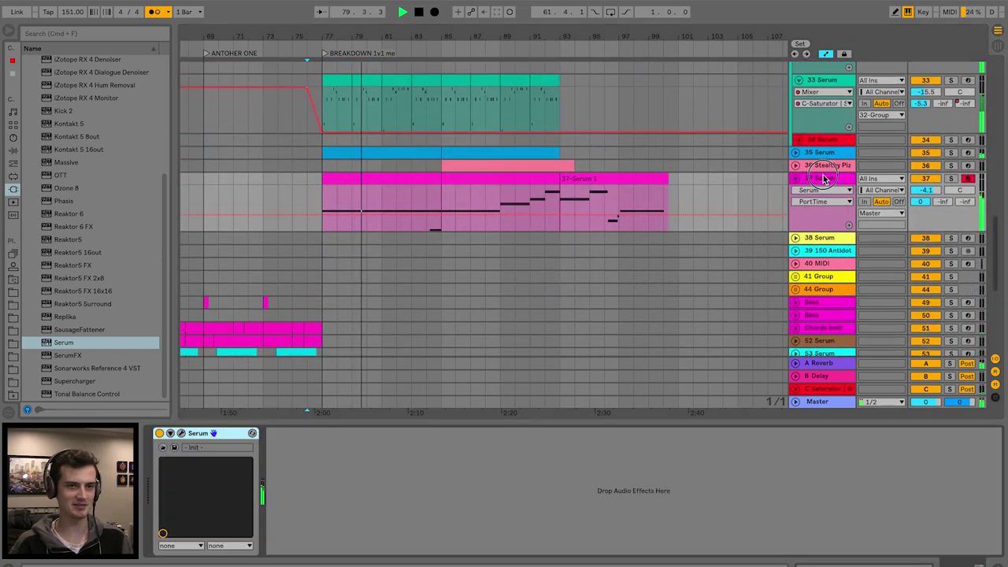
click(13, 151)
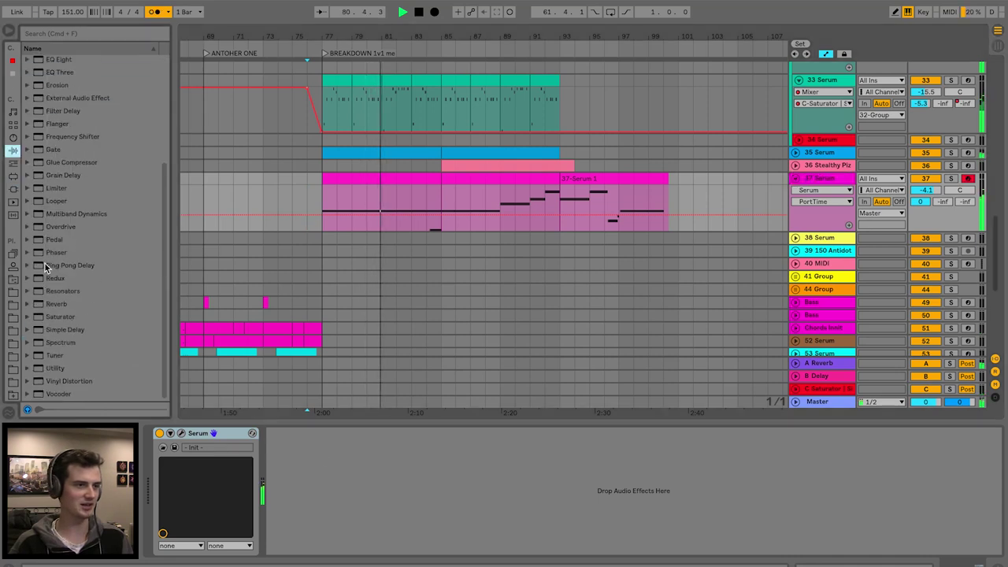
click(54, 369)
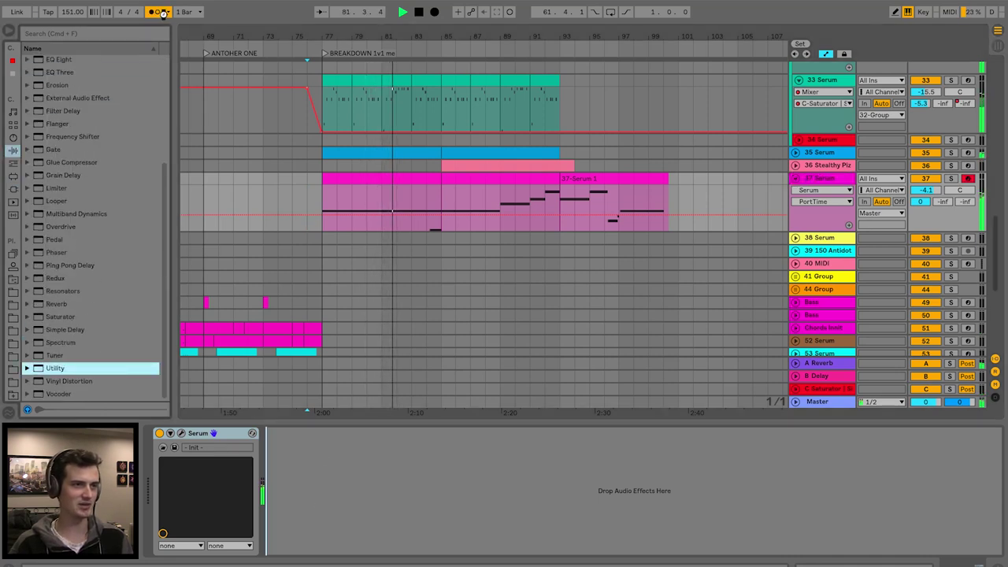
drag(54, 369, 272, 485)
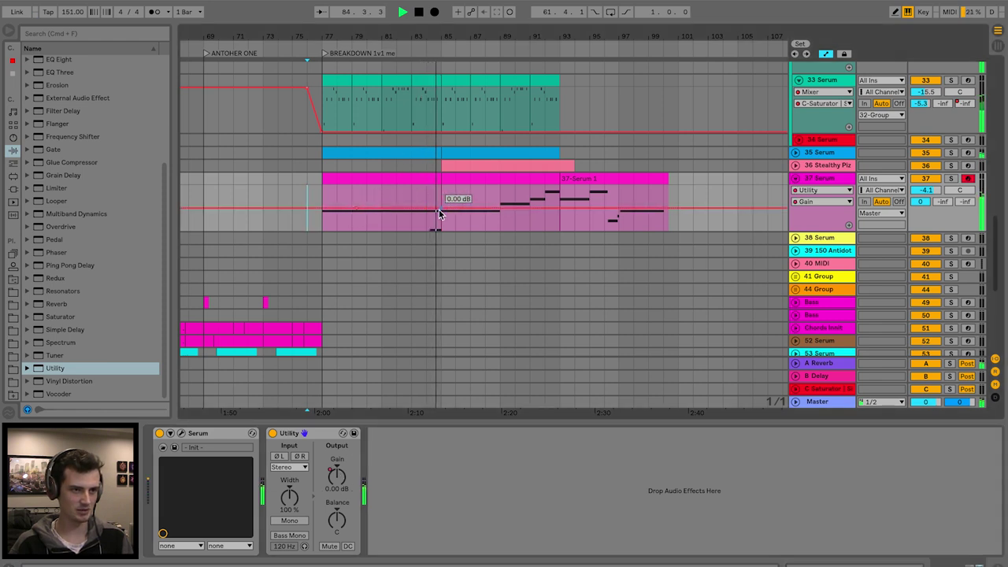
key(space)
Open Serum on track 37, set its portamento time to 1000 ms while playing from bar 76, and close the plug-in window
click(187, 494)
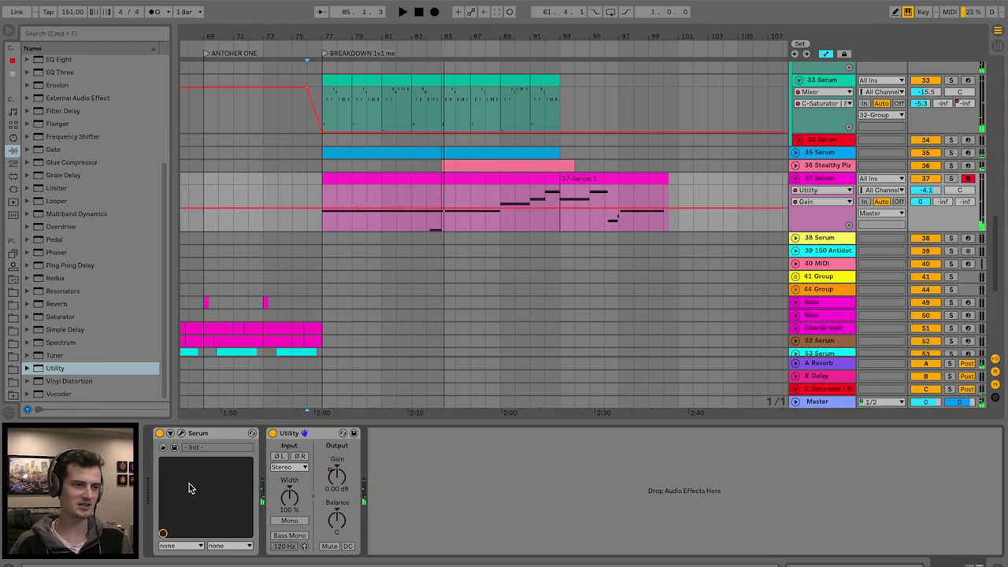
click(182, 434)
drag(745, 492, 755, 473)
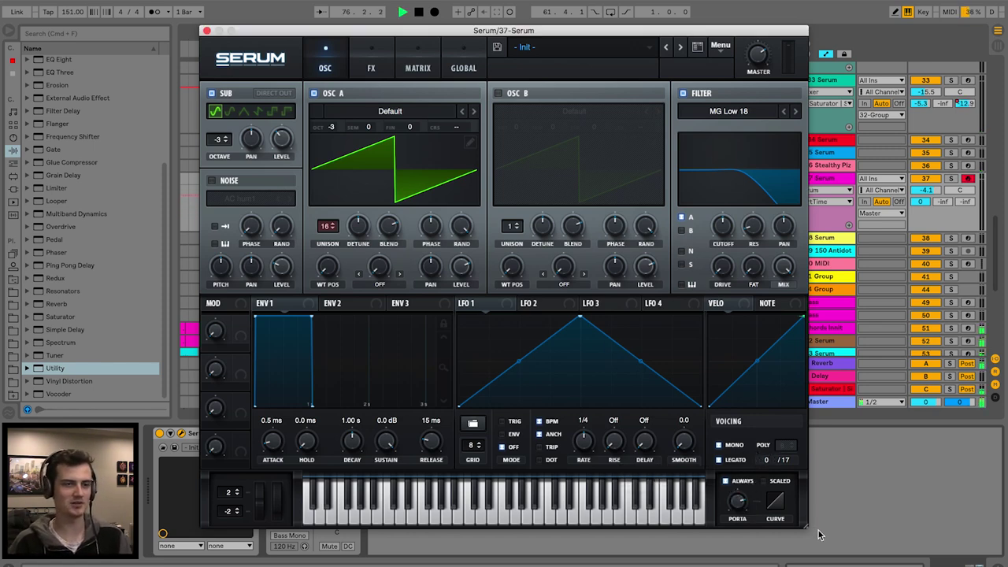
drag(745, 510, 745, 504)
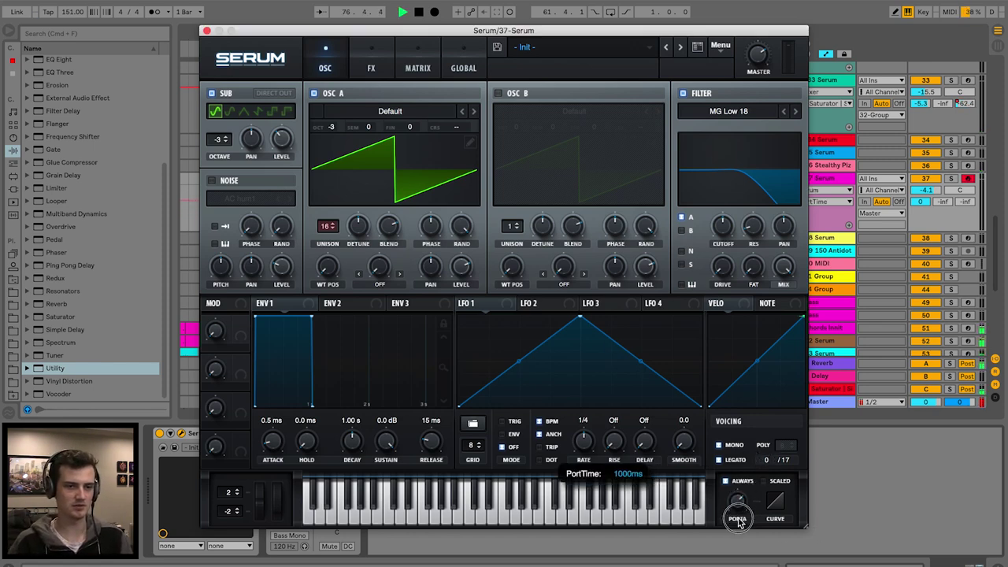
click(207, 31)
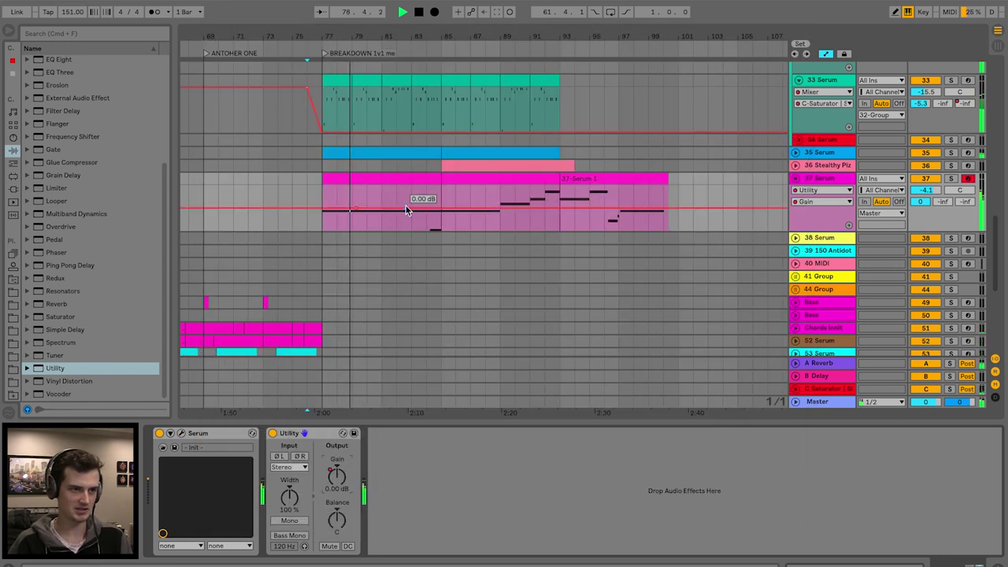
Draw a dip in the Utility Gain automation on 37 Serum from about bar 79 to bar 85, lowest near bar 83
drag(420, 210, 417, 219)
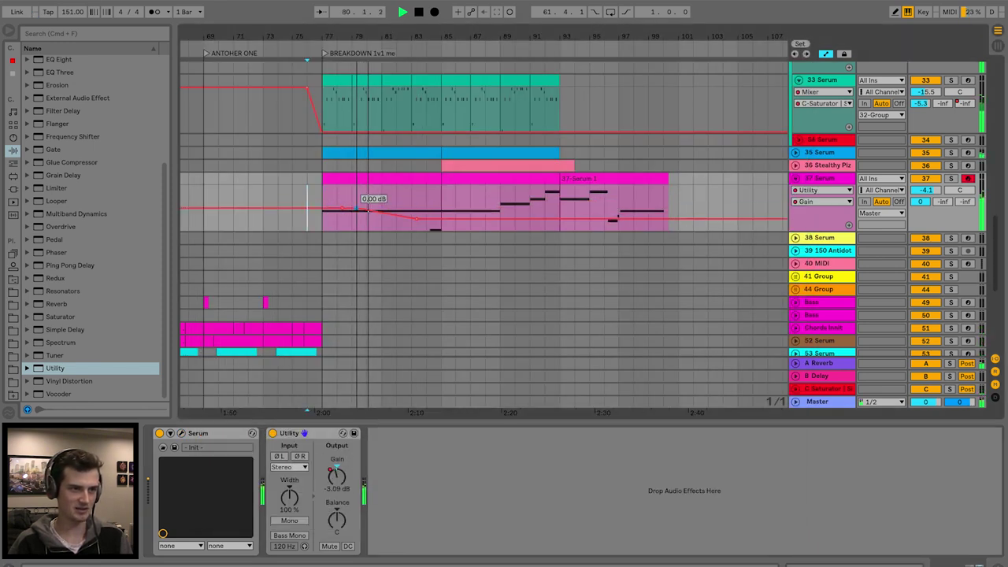
drag(416, 219, 441, 211)
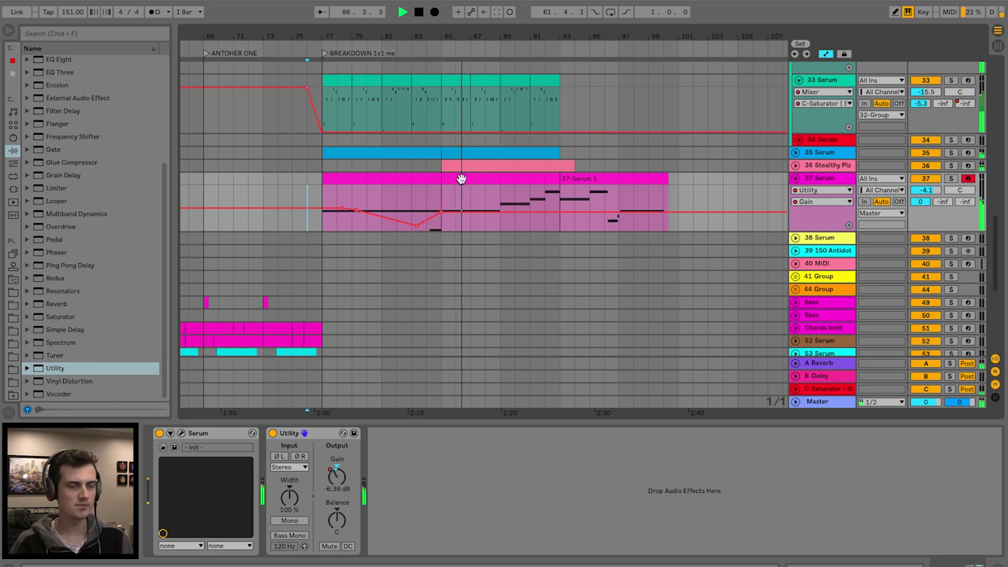
Bring up Serum's PortTime automation on track 37, lower it between about bars 84 and 85, and play from there
drag(441, 205, 560, 205)
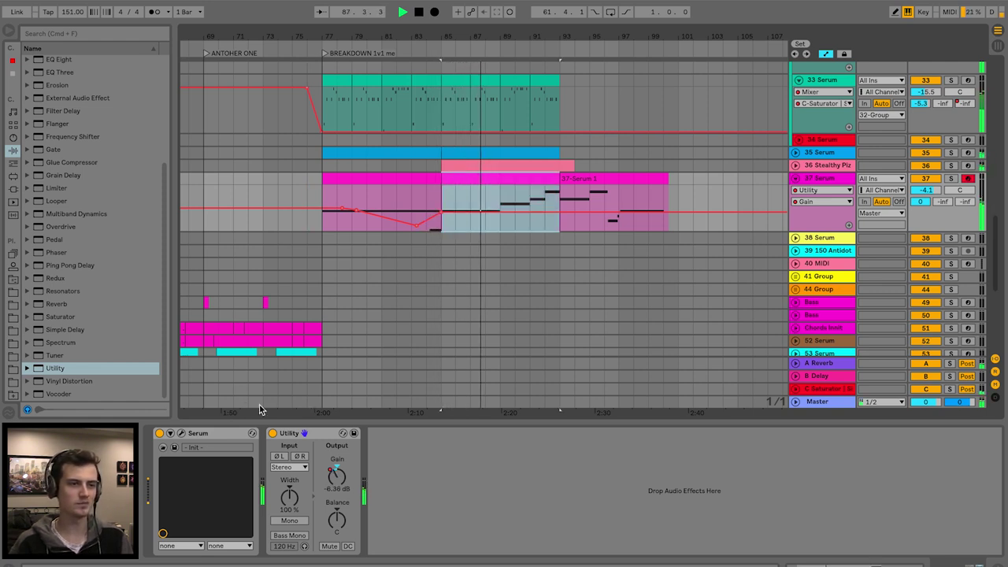
click(179, 433)
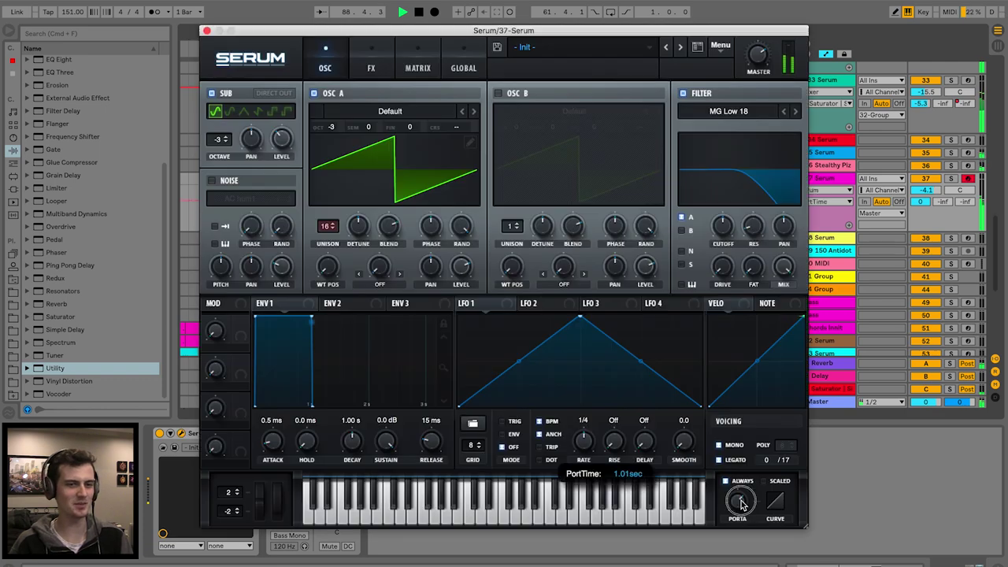
click(207, 30)
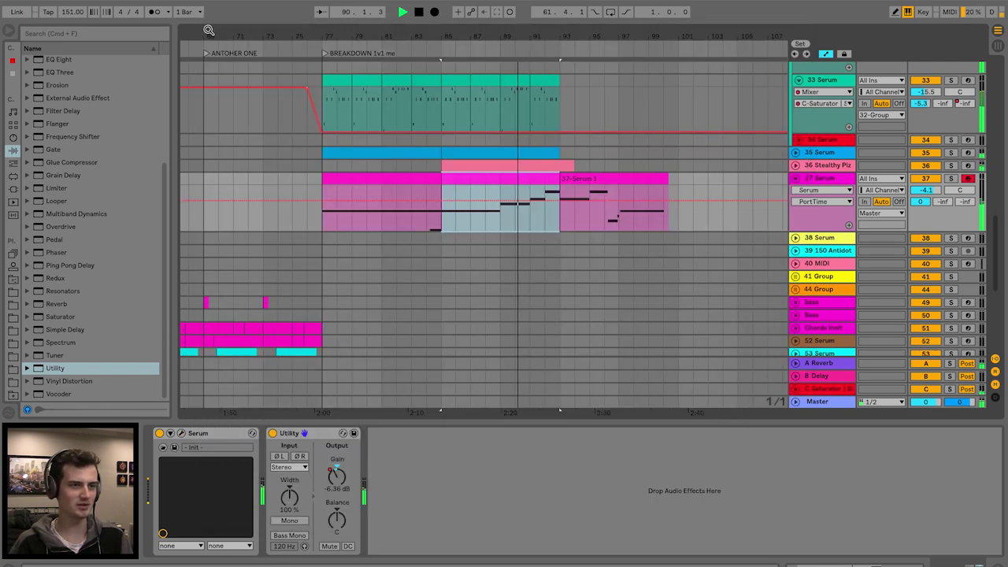
click(437, 203)
key(space)
drag(441, 203, 441, 219)
click(420, 215)
key(space)
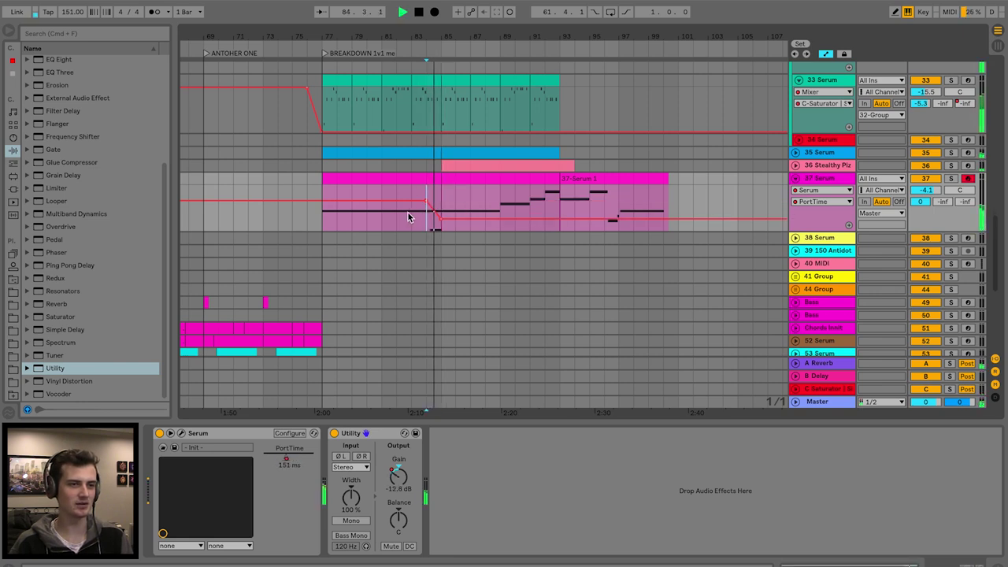
Replay the bass slide from bar 84 and readjust the PortTime automation around bar 85 on 37 Serum
key(space)
key(space)
drag(438, 217, 441, 206)
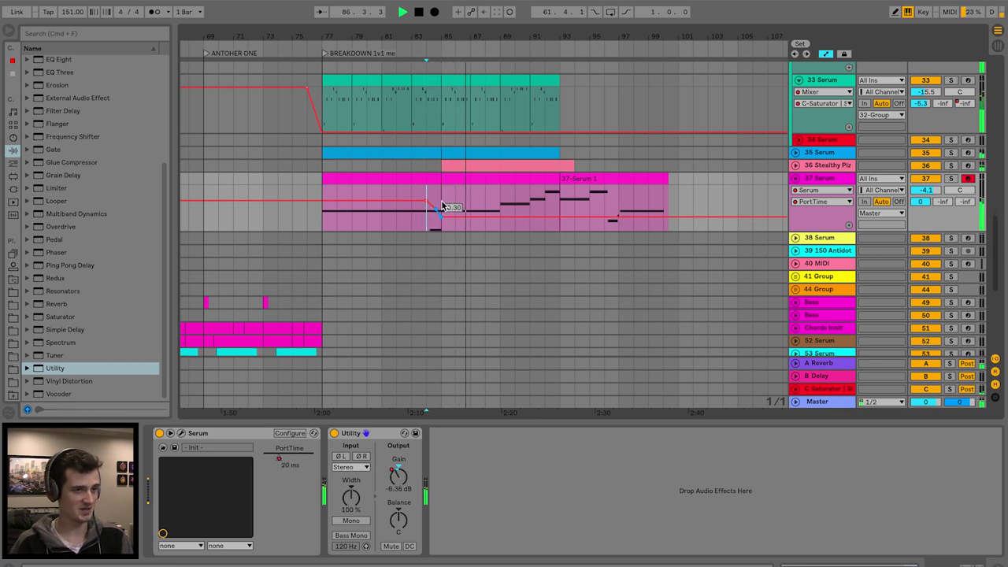
Unfold and enlarge the pizzicato track 36 and add a Ping Pong Delay after its Auto Filter
click(818, 165)
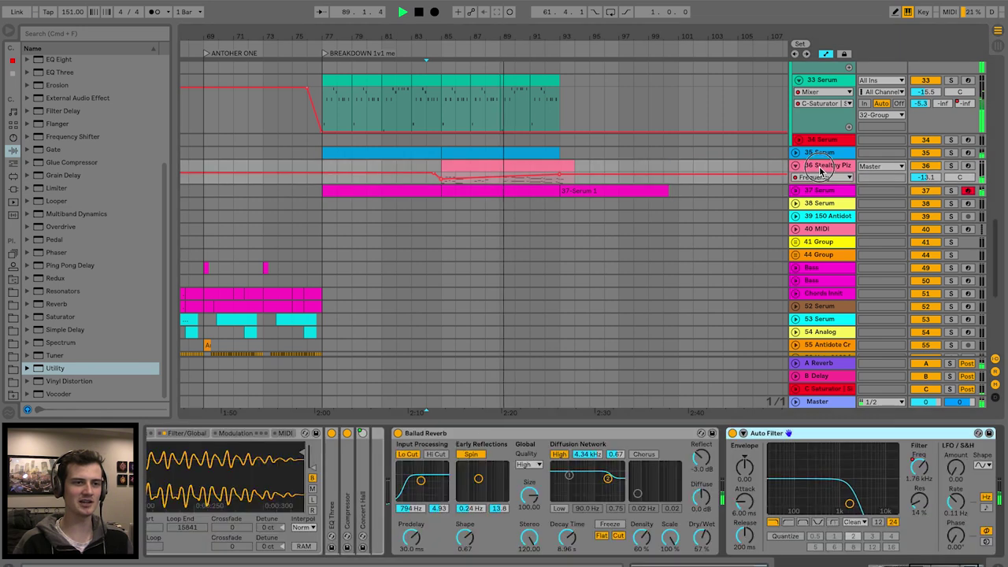
drag(834, 182, 836, 229)
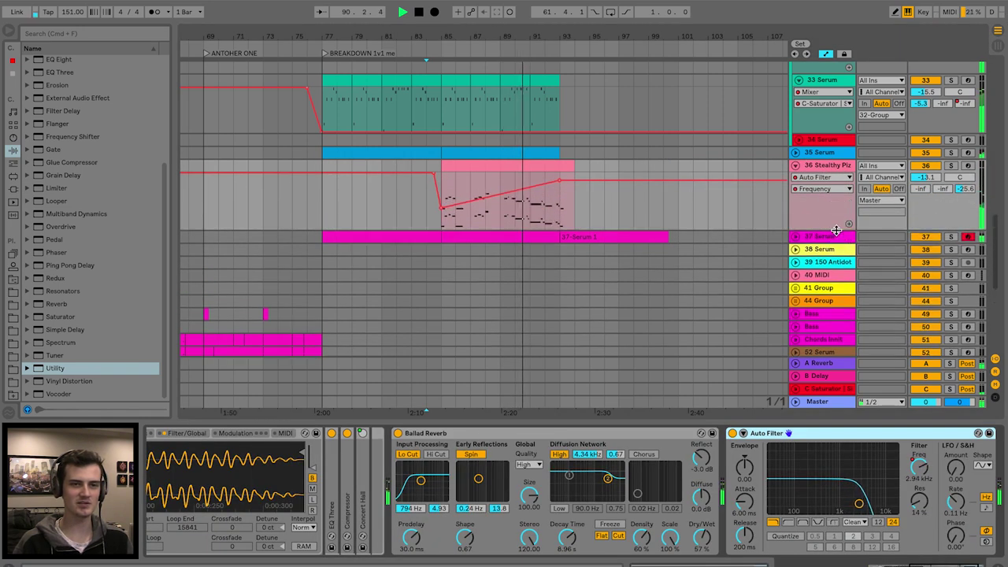
click(73, 265)
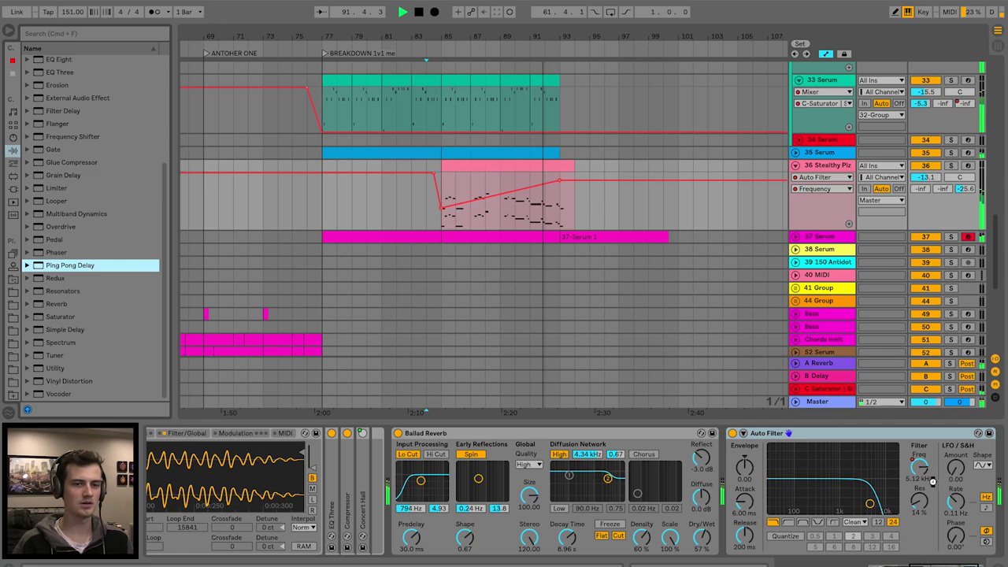
key(Return)
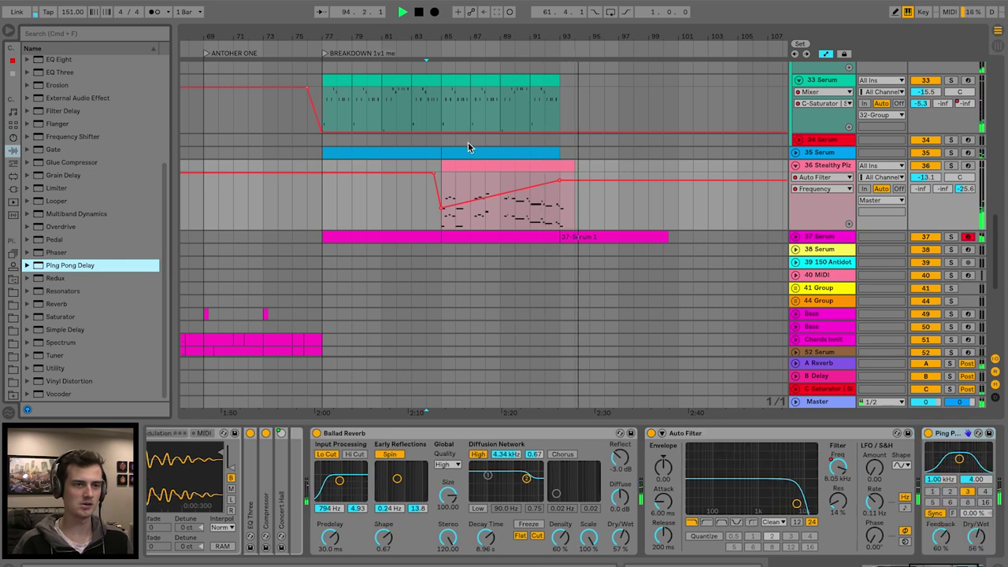
Copy the kick pattern on 16 Tight Kicks into bars 93 to 101 and stop playback
scroll(467, 141, up, 3)
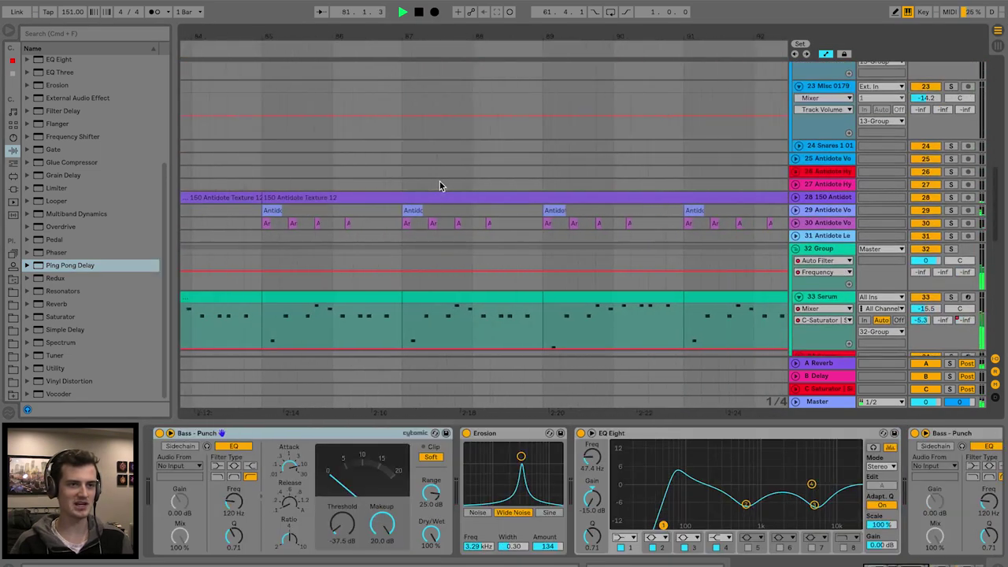
scroll(440, 181, up, 10)
drag(429, 290, 718, 285)
key(space)
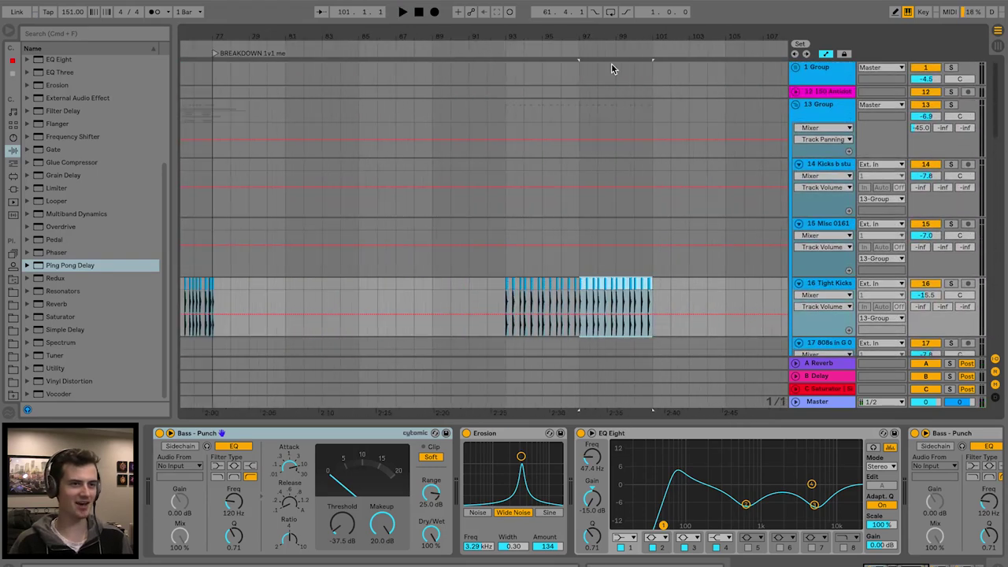
Fold 32 Group and copy the Tight Kicks sidechain Compressor from 57 Serum to the end of the 37 Serum chain
scroll(517, 308, down, 1)
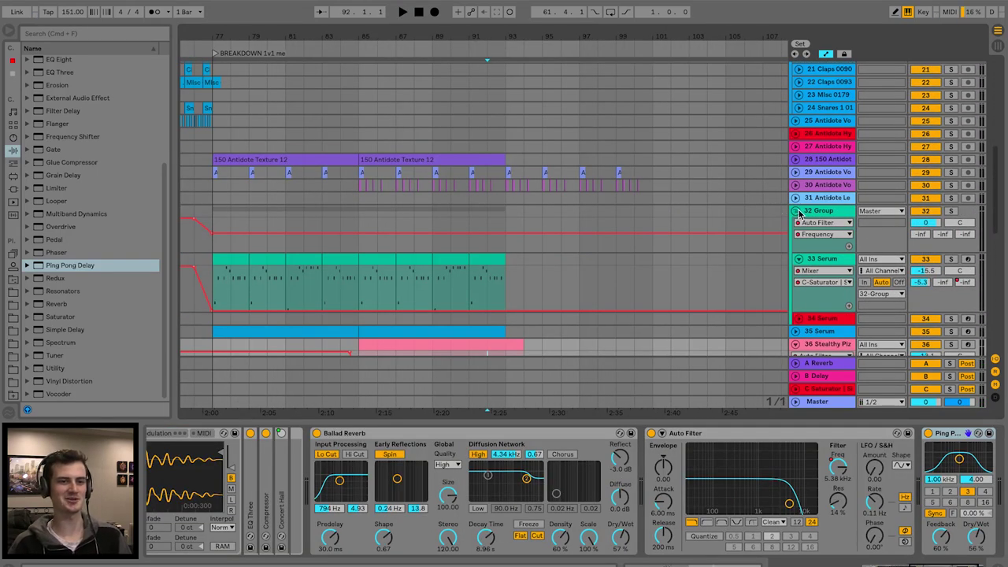
click(797, 212)
scroll(561, 248, down, 15)
scroll(560, 247, left, 5)
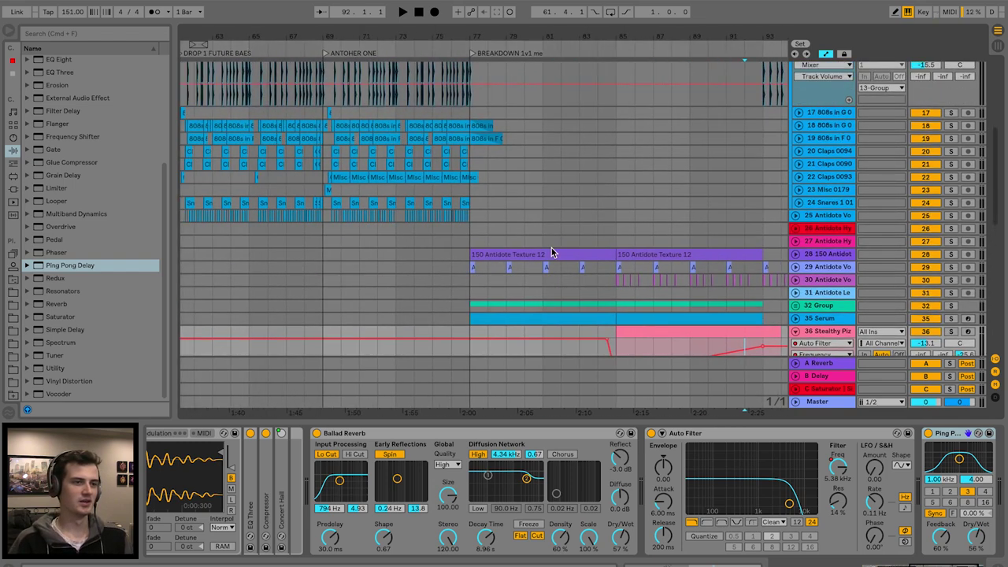
click(818, 117)
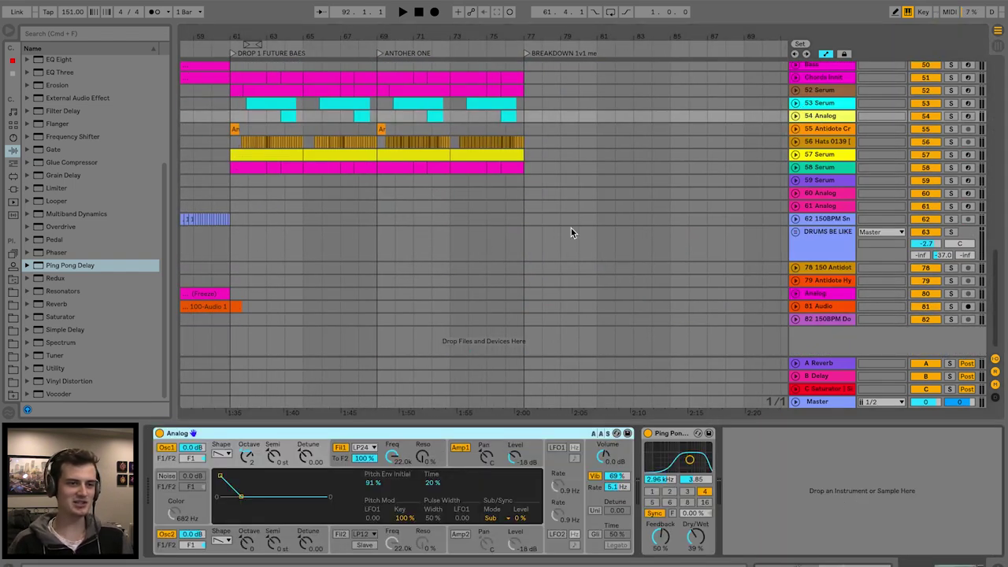
click(836, 154)
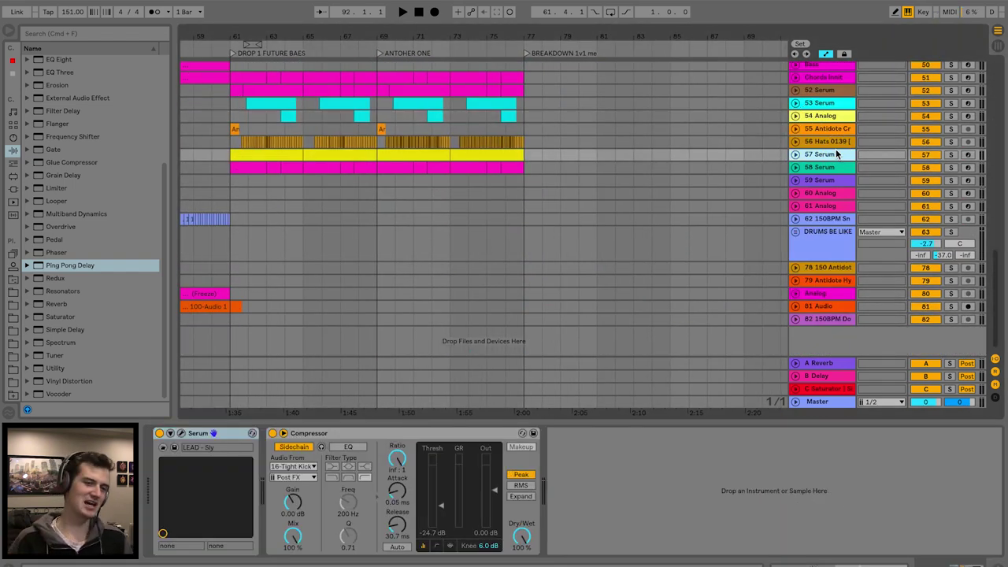
scroll(592, 265, right, 10)
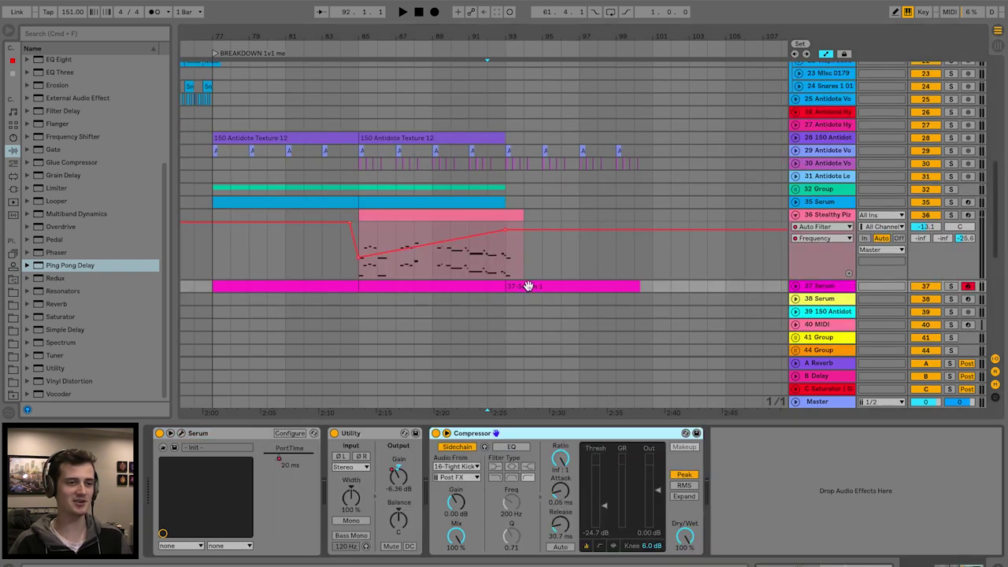
Play the arrangement from bar 93 to check the copied kicks against the sidechained bass
scroll(516, 194, up, 5)
click(504, 236)
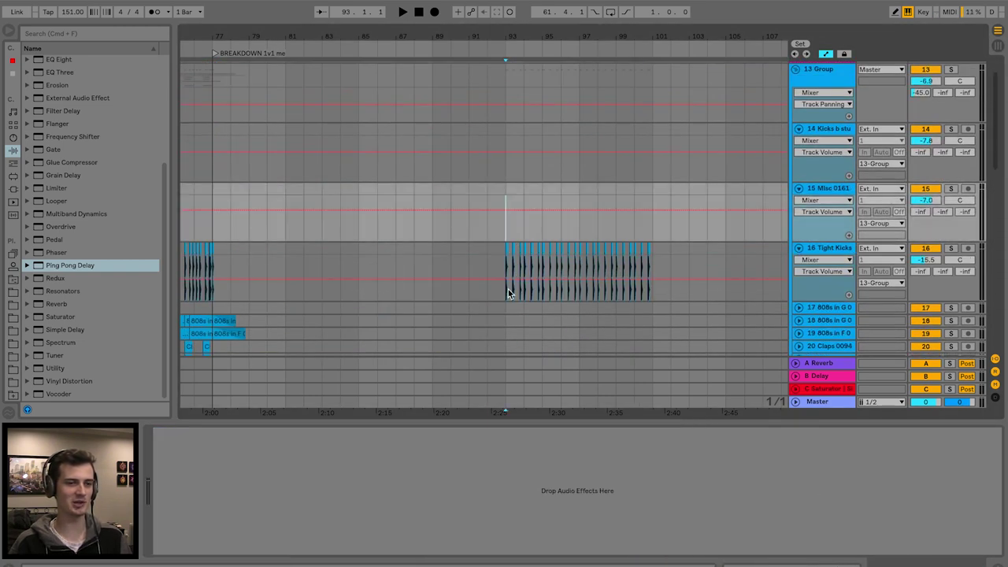
key(space)
scroll(508, 293, down, 15)
scroll(508, 294, up, 6)
scroll(508, 294, up, 1)
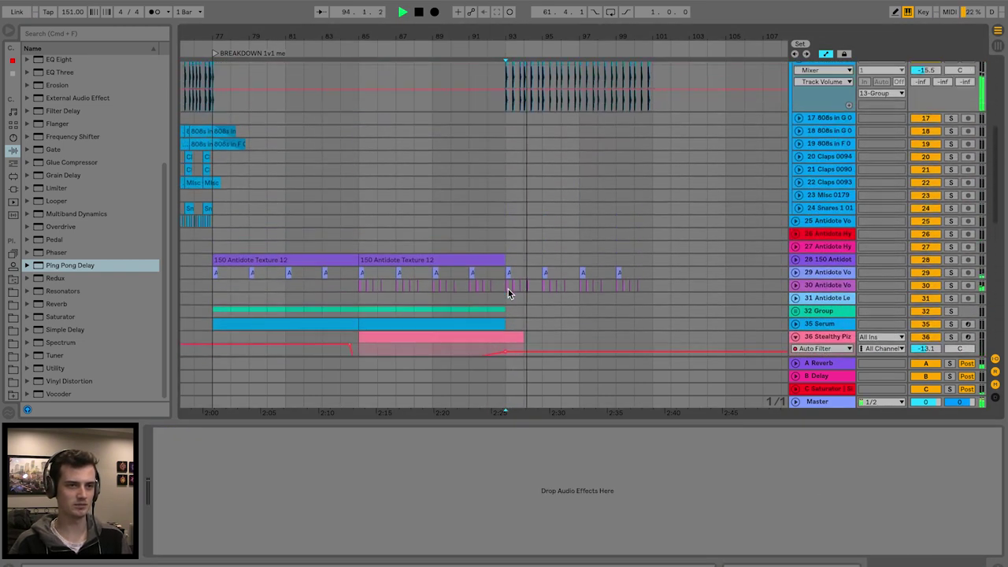
scroll(736, 317, up, 4)
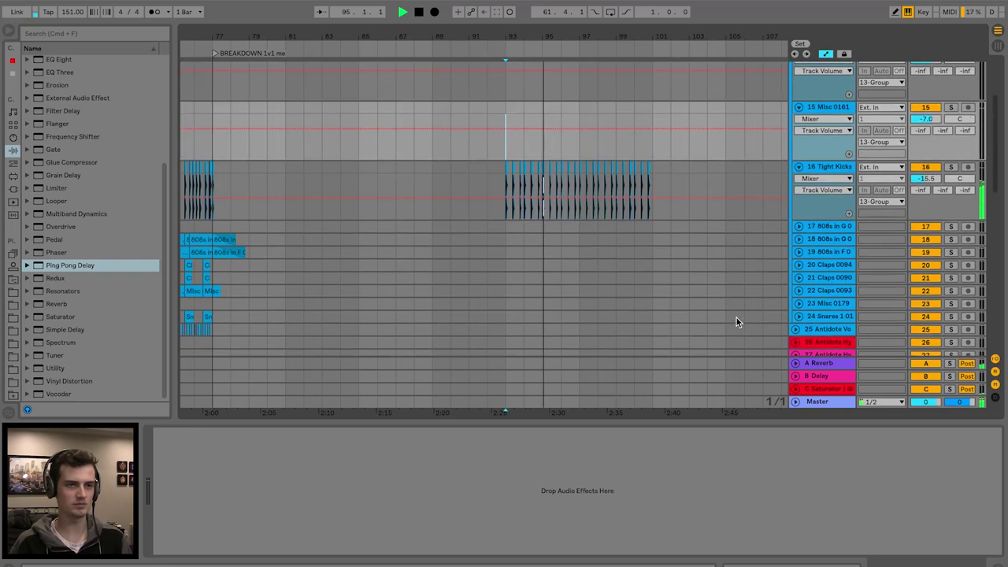
Fold 16 Tight Kicks and 15 Misc 0161 and insert a new audio track below Tight Kicks
click(798, 167)
scroll(802, 177, up, 2)
click(798, 188)
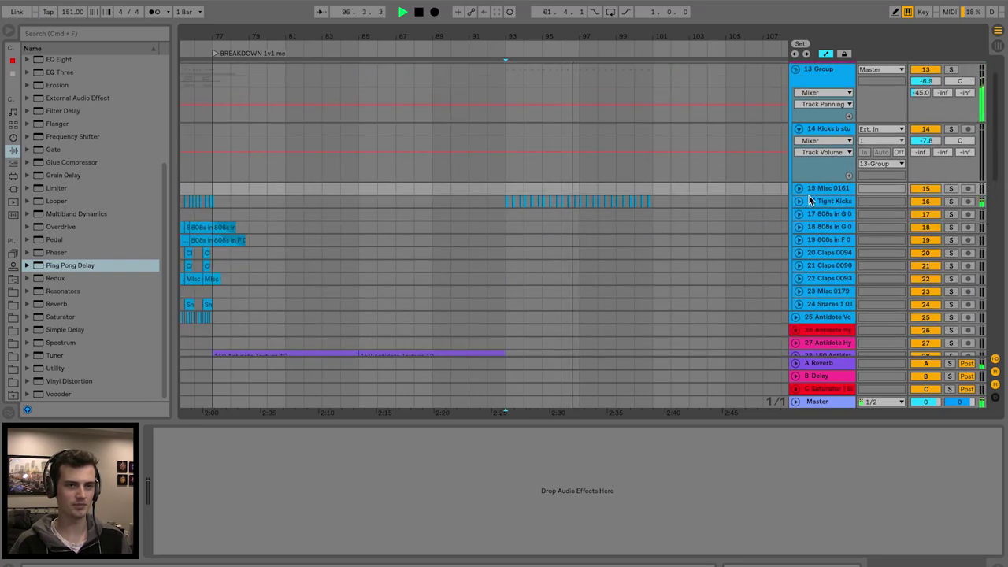
click(810, 200)
key(super+t)
Add an Auto Filter to the 16 Tight Kicks chain, between the EQ Eight and the Bass - Punch compressors
drag(610, 29, 610, 75)
click(794, 103)
click(807, 91)
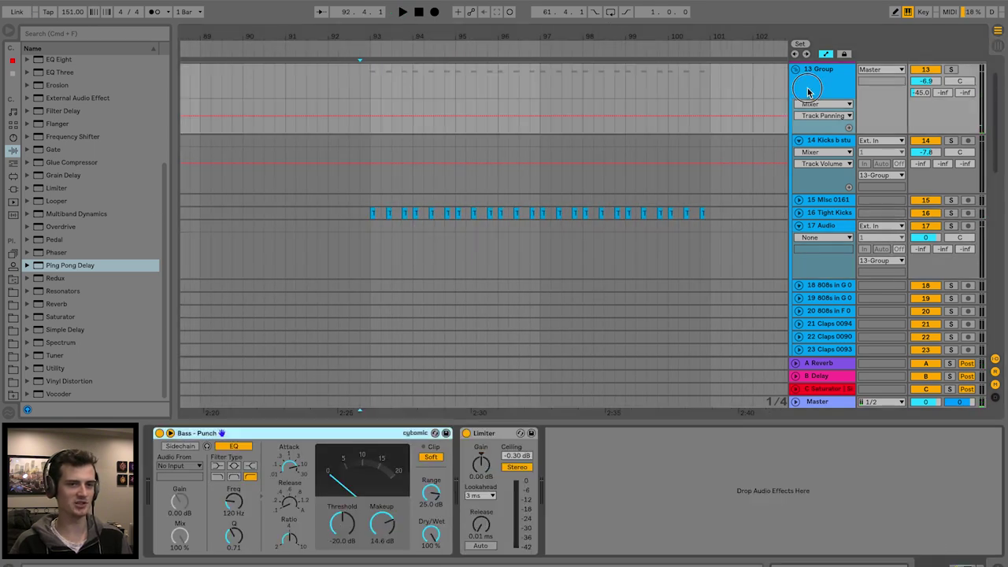
click(815, 214)
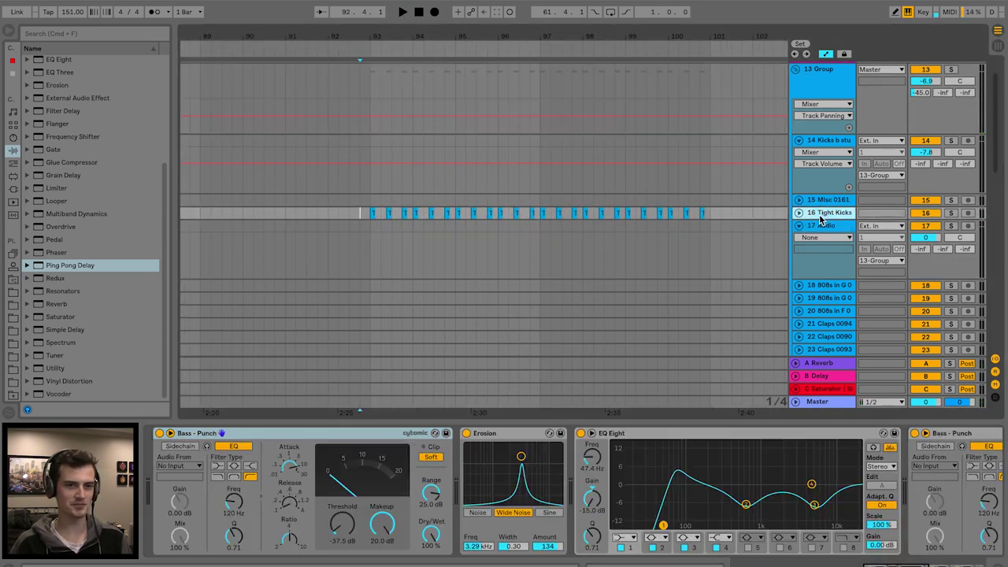
scroll(648, 490, right, 5)
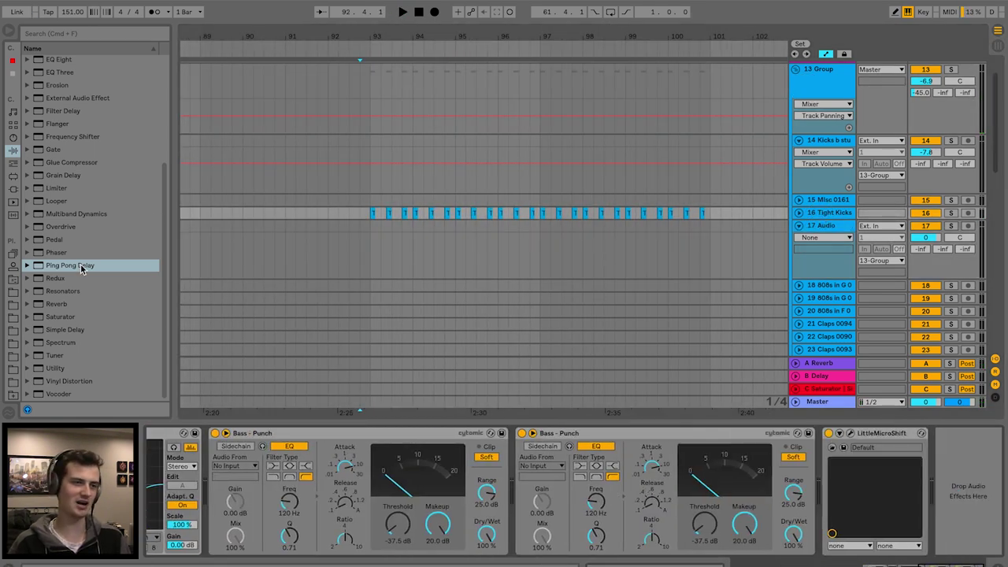
scroll(51, 121, up, 5)
drag(61, 85, 777, 212)
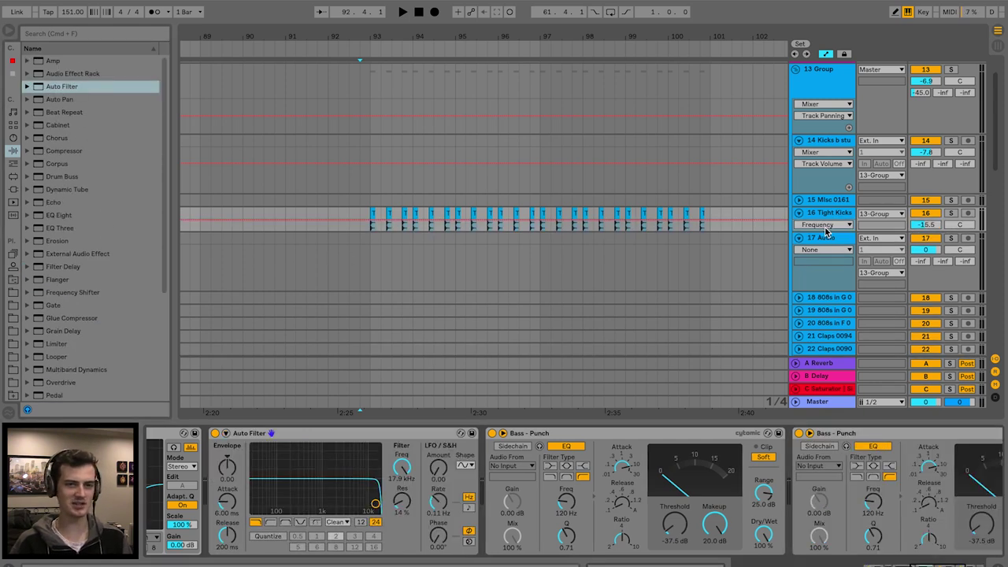
Automate the Auto Filter frequency on 16 Tight Kicks down to 75.1 Hz at bar 93 and play the section
click(348, 222)
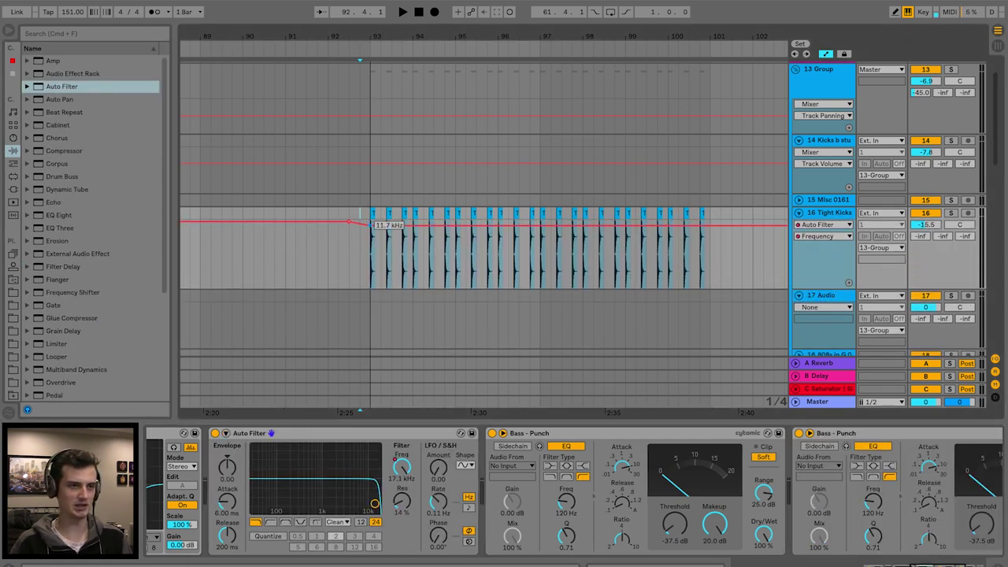
drag(371, 225, 372, 276)
key(space)
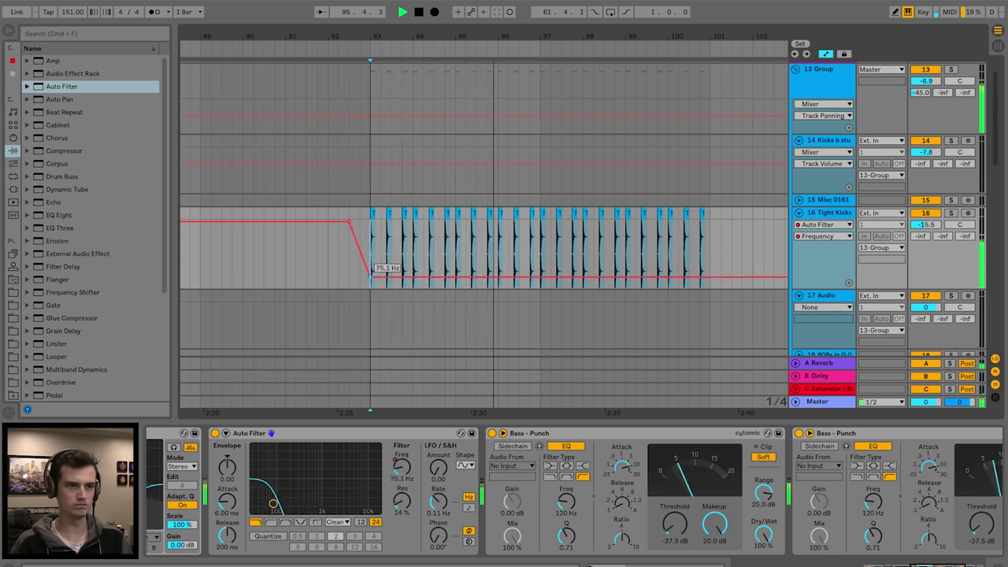
Ramp the Tight Kicks filter frequency up from bar 97 to bar 101, raise it before bar 93, and fold the track
drag(706, 277, 707, 220)
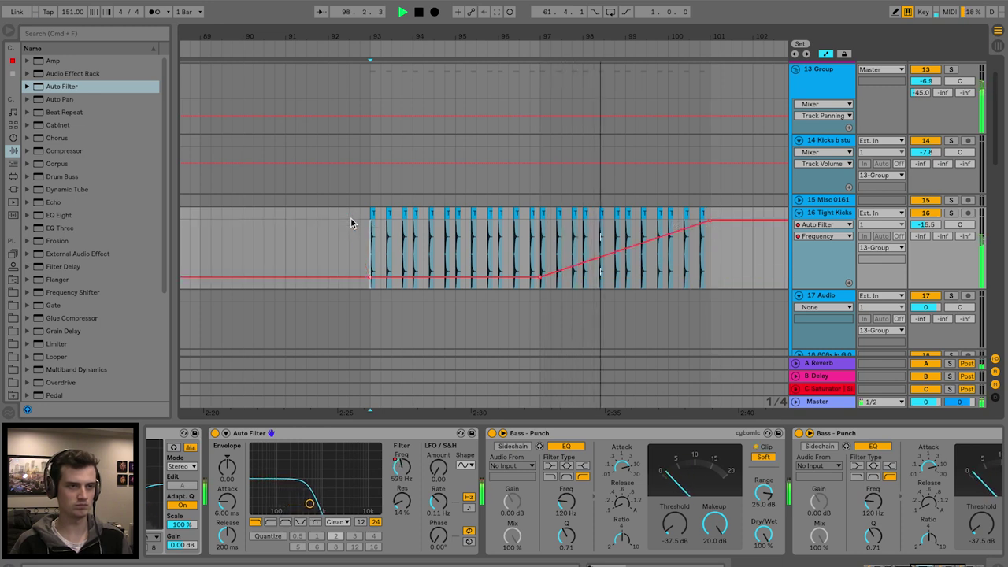
drag(359, 277, 359, 218)
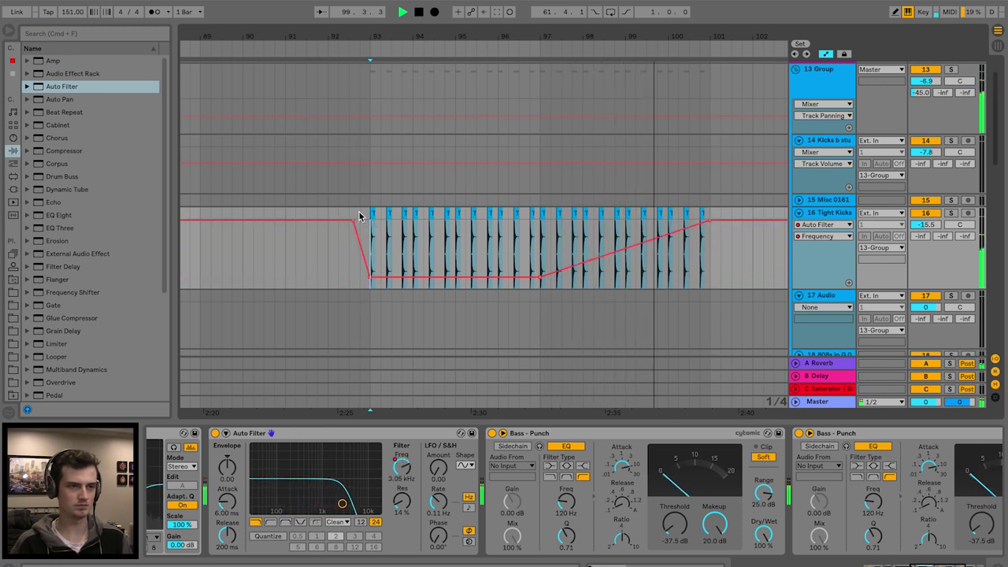
click(359, 218)
key(space)
key(u)
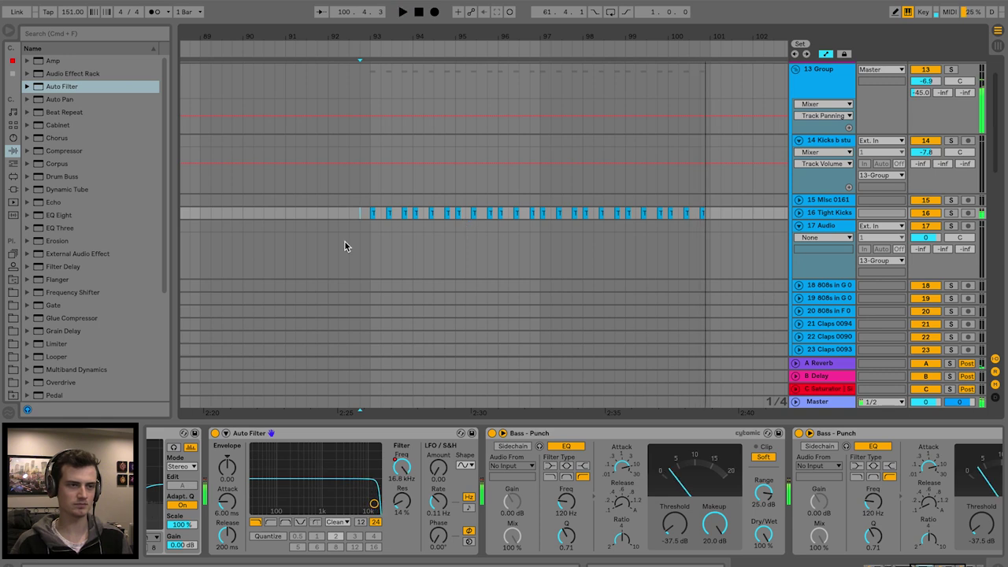
Place Antidote Hat 5.wav from the Resistance Cymbals folder at bar 93 on audio track 17 and play it
click(350, 242)
click(12, 332)
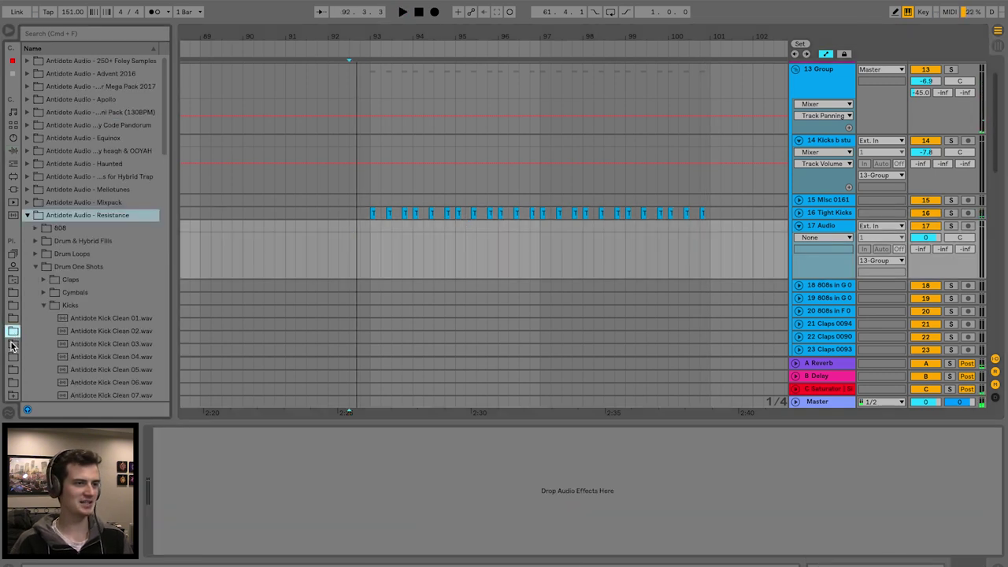
scroll(56, 292, down, 1)
click(43, 280)
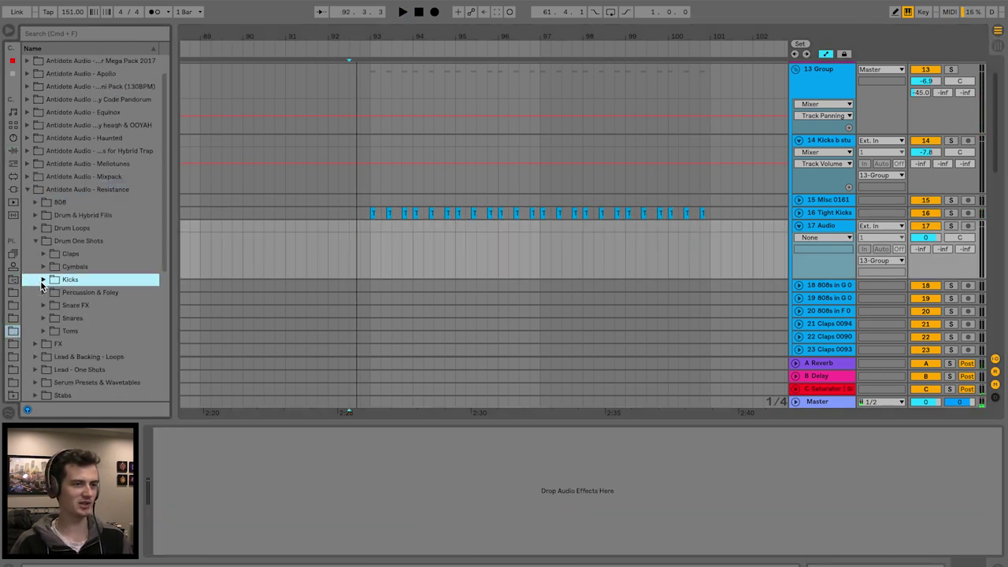
click(44, 267)
click(74, 330)
scroll(74, 330, down, 2)
click(74, 331)
mouse_move(94, 333)
mouse_down()
mouse_move(394, 254)
mouse_move(373, 266)
mouse_move(370, 244)
mouse_up()
key(space)
scroll(354, 252, up, 5)
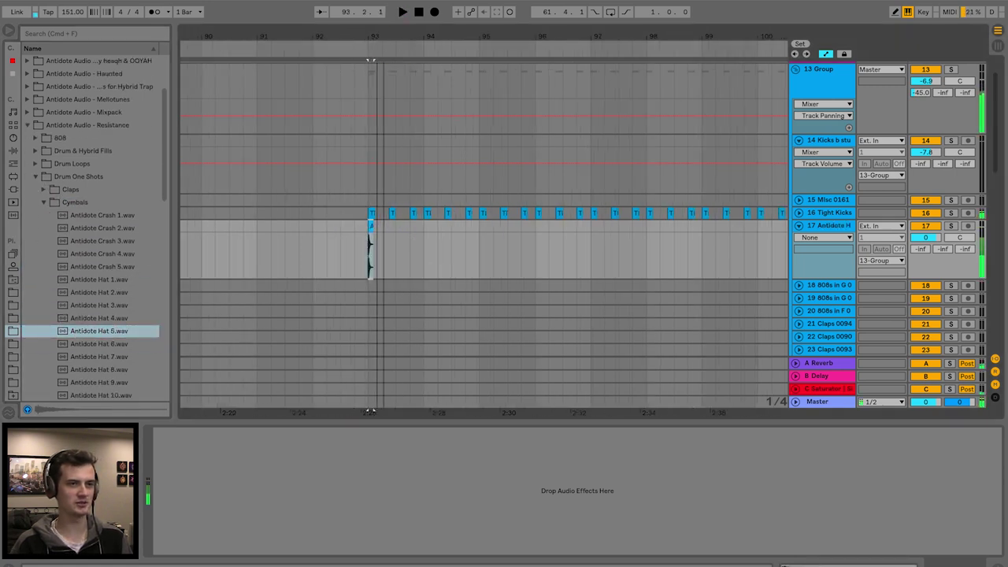
key(space)
Repeat the hat as four sixteenth notes across the first beat of bar 93 and play the result
click(314, 259)
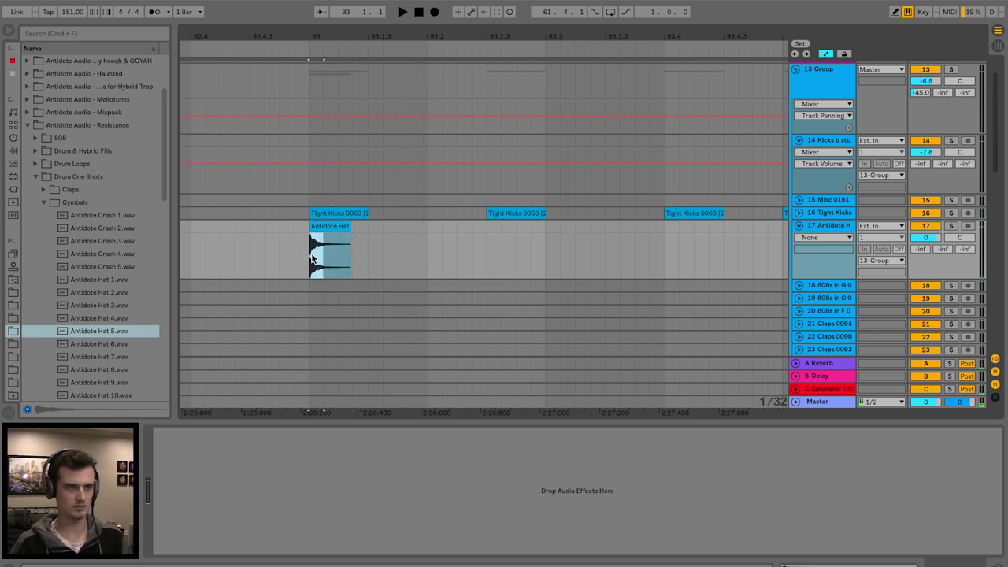
click(319, 225)
key(super+d)
key(super+d)
key(super+d)
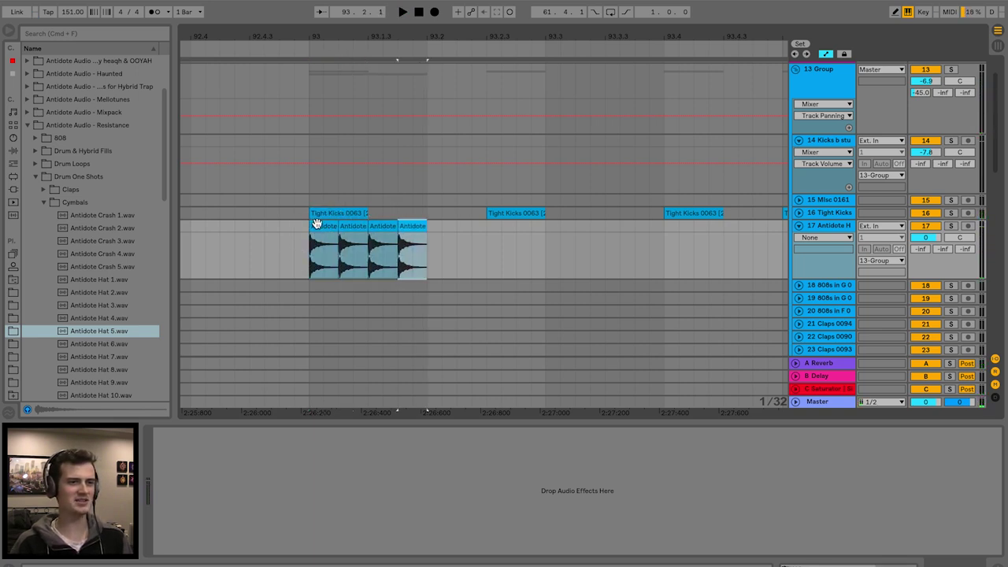
click(315, 224)
key(space)
click(383, 225)
key(space)
Audition the Percussion & Foley samples and place Antidote Perc One Shot 3.wav over the hats at bar 93
click(43, 202)
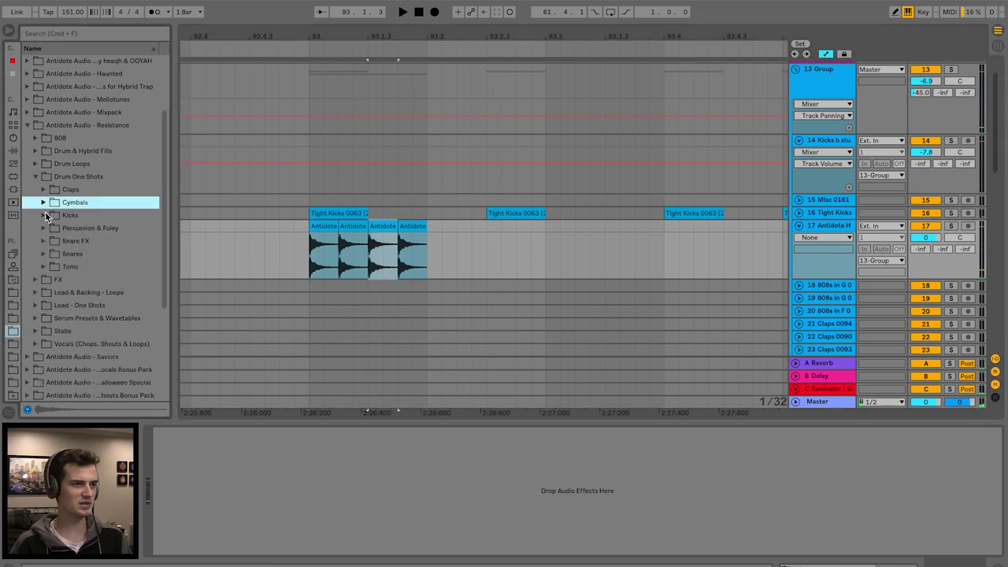
click(44, 228)
click(108, 268)
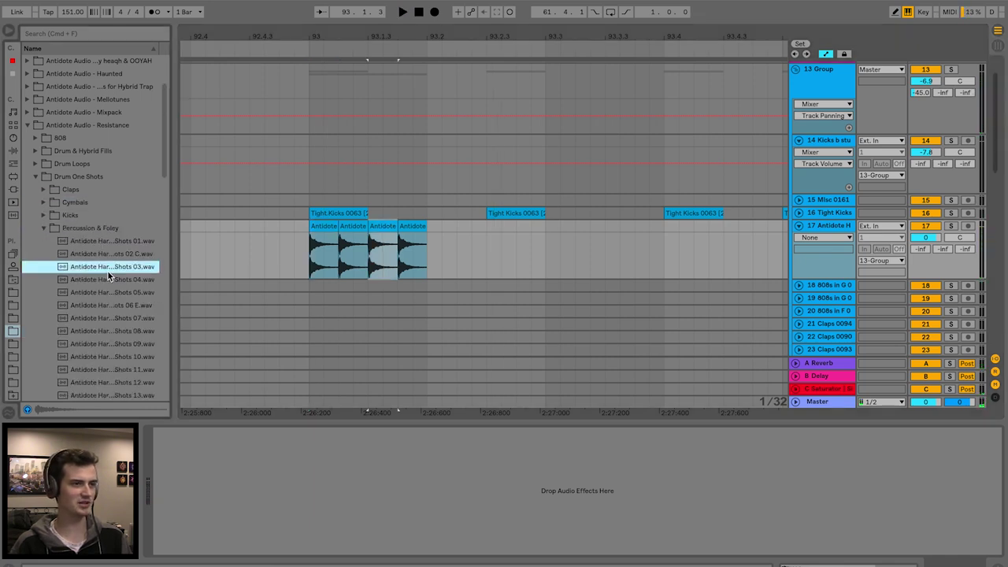
scroll(122, 318, down, 5)
click(122, 318)
click(130, 331)
drag(131, 333, 338, 260)
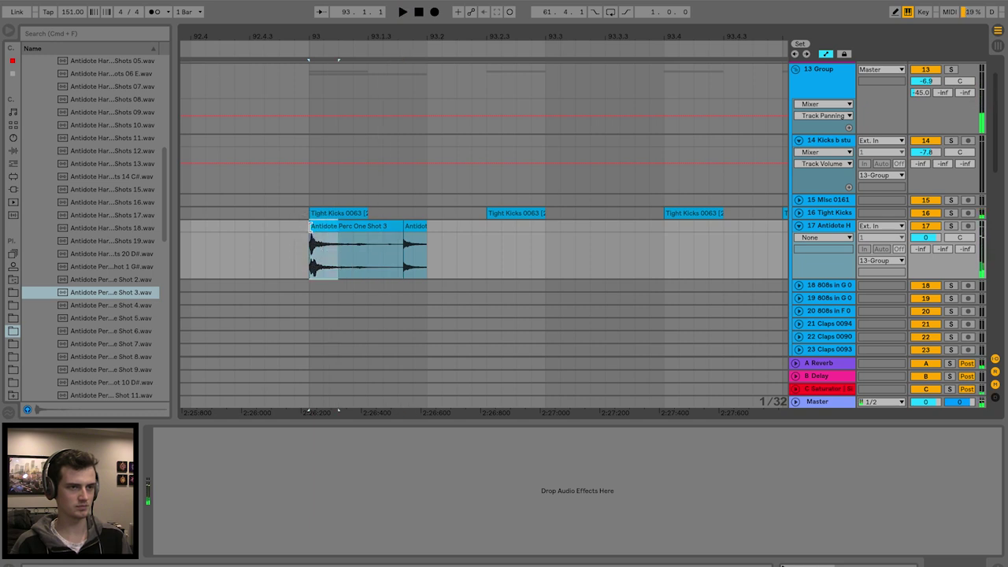
Duplicate the perc one shot three times from bar 93 and play it back
key(super+d)
key(super+d)
key(super+d)
click(310, 228)
key(space)
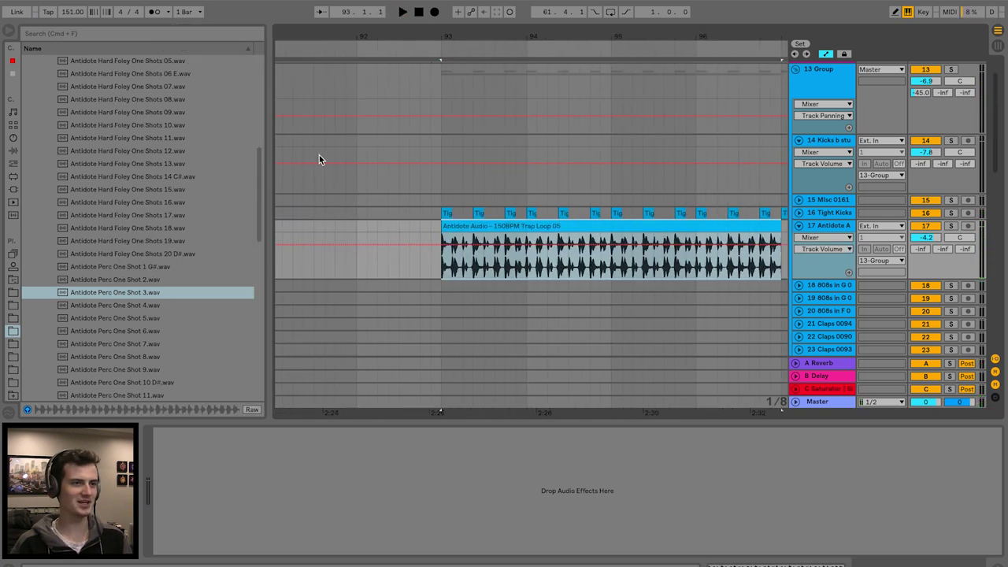
Play the 150BPM Trap Loop 05 from bar 93, lowering track 17 to -8.6 dB and its Reverb send to -22.8 dB
drag(270, 162, 193, 171)
click(333, 236)
key(space)
double_click(544, 225)
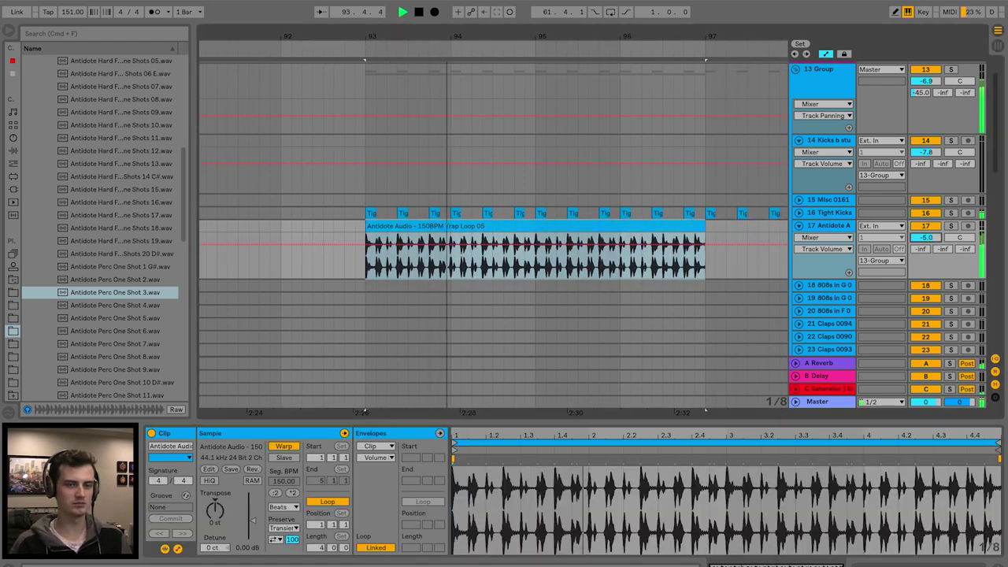
click(920, 248)
drag(916, 254, 915, 283)
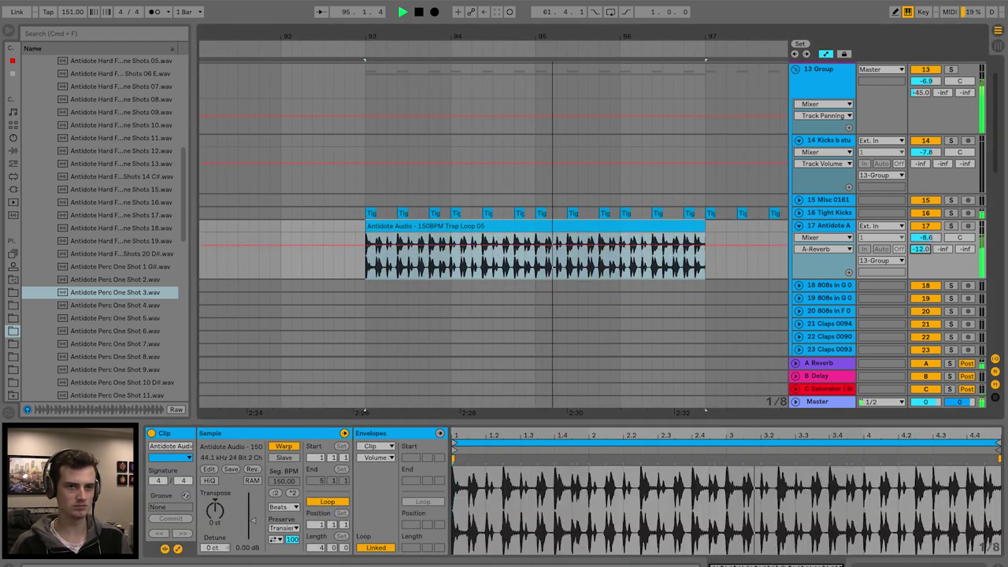
click(545, 202)
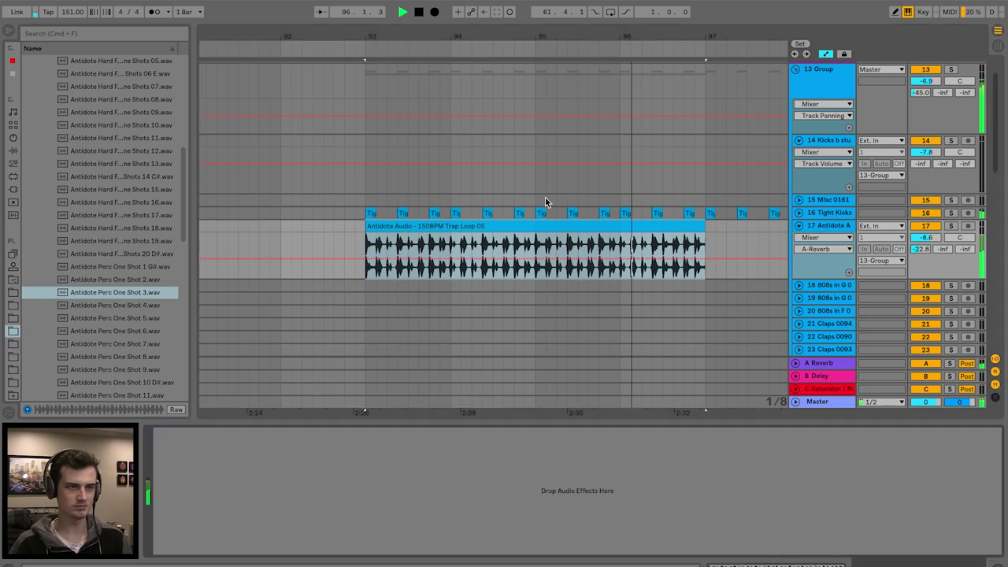
Add an Auto Filter to the trap loop track, lower its cutoff frequency and play the section
click(13, 150)
drag(57, 88, 520, 252)
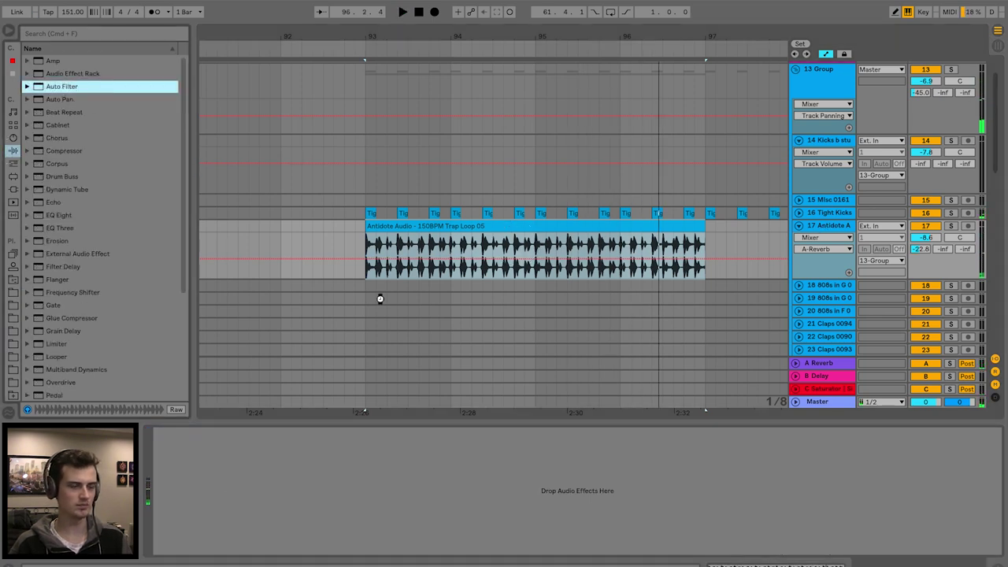
drag(225, 479, 229, 480)
drag(312, 504, 269, 504)
key(space)
Halve the trap loop's segment BPM to 75 and set its warp mode to Complex
click(387, 224)
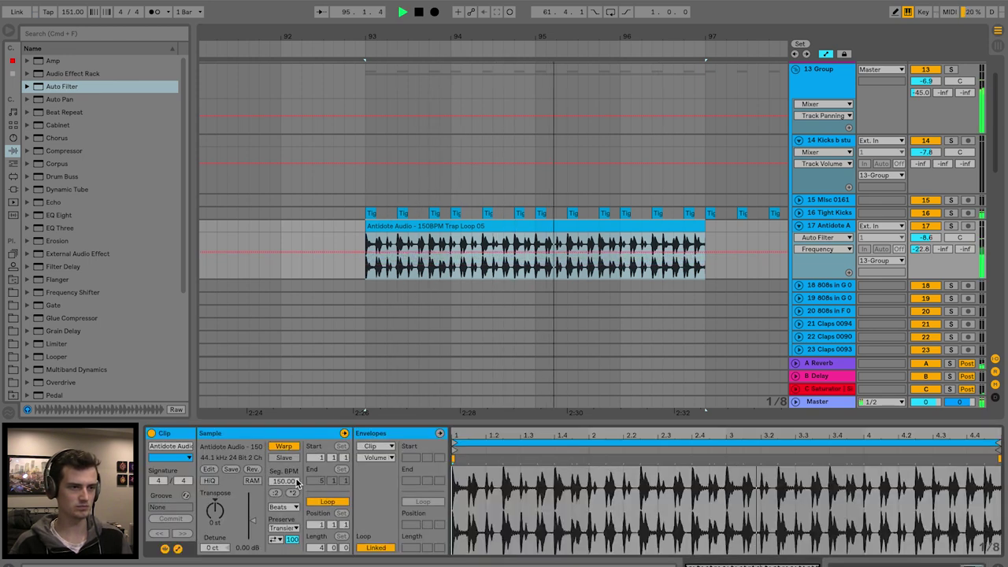
click(274, 494)
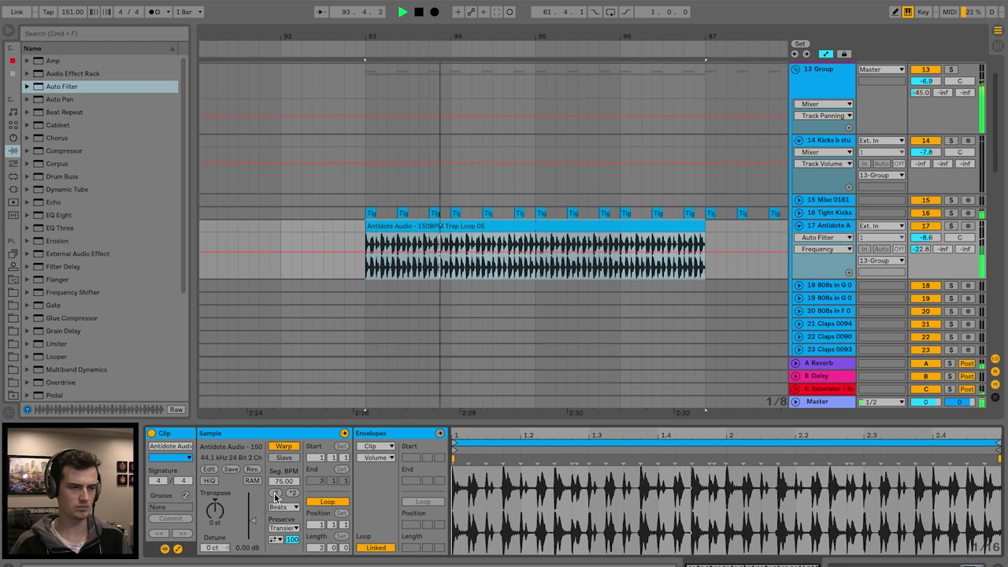
click(285, 507)
click(283, 557)
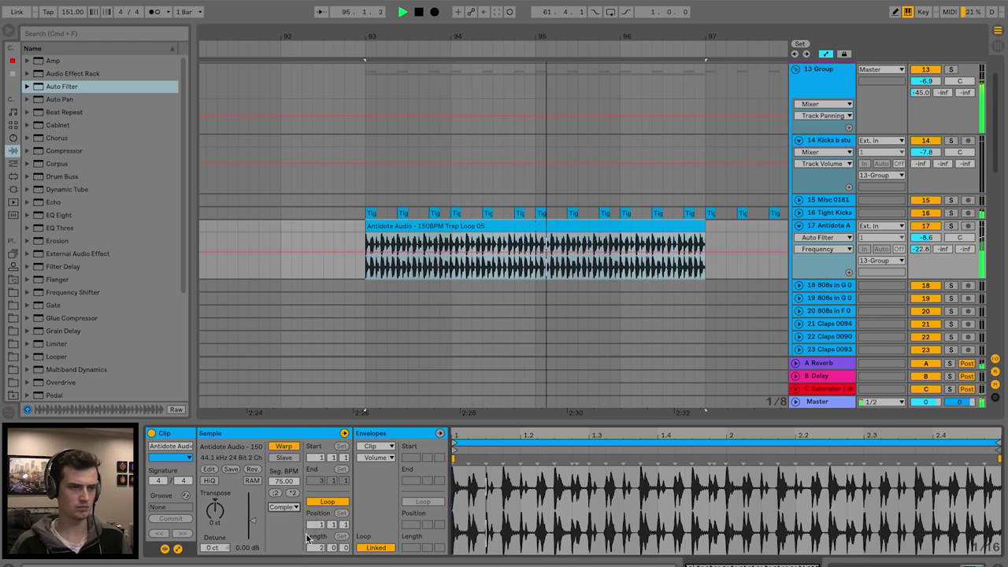
Duplicate the trap loop into bars 97 to 101 and stop playback
key(ctrl+d)
key(minus)
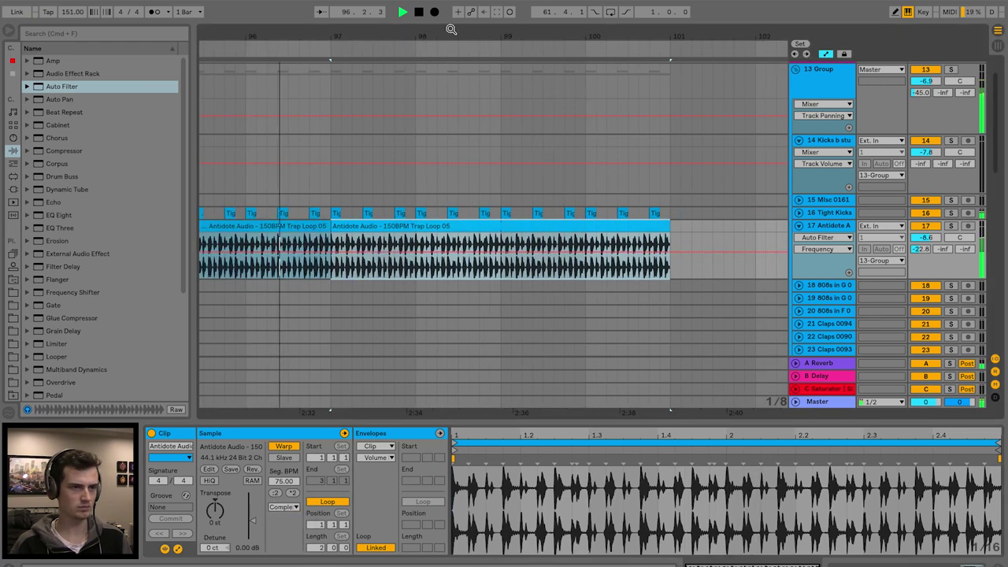
key(minus)
scroll(220, 213, left, 3)
click(256, 224)
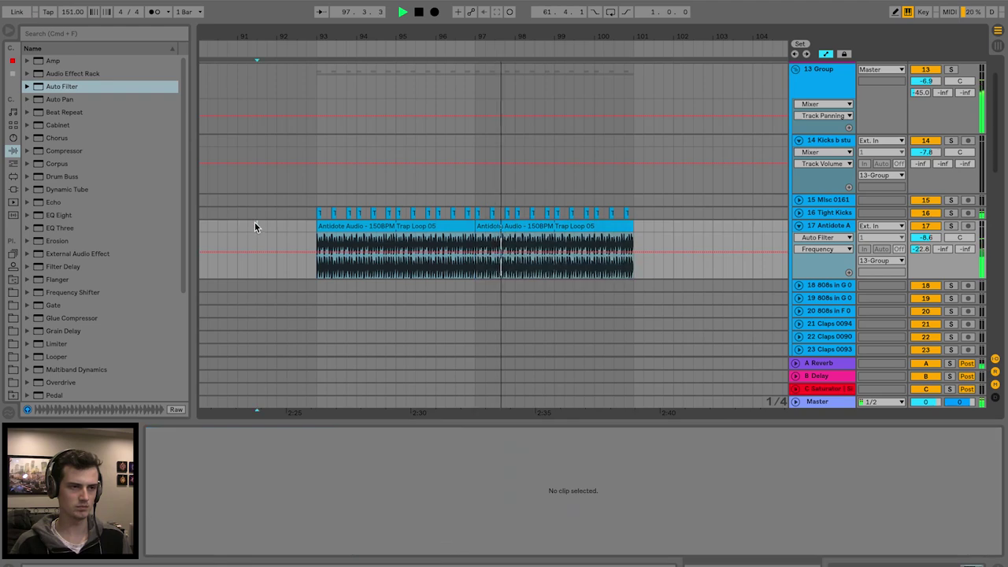
key(space)
Select the Compressor sidechained to 16 Tight Kicks at the end of the Serum bass chain
scroll(647, 265, down, 10)
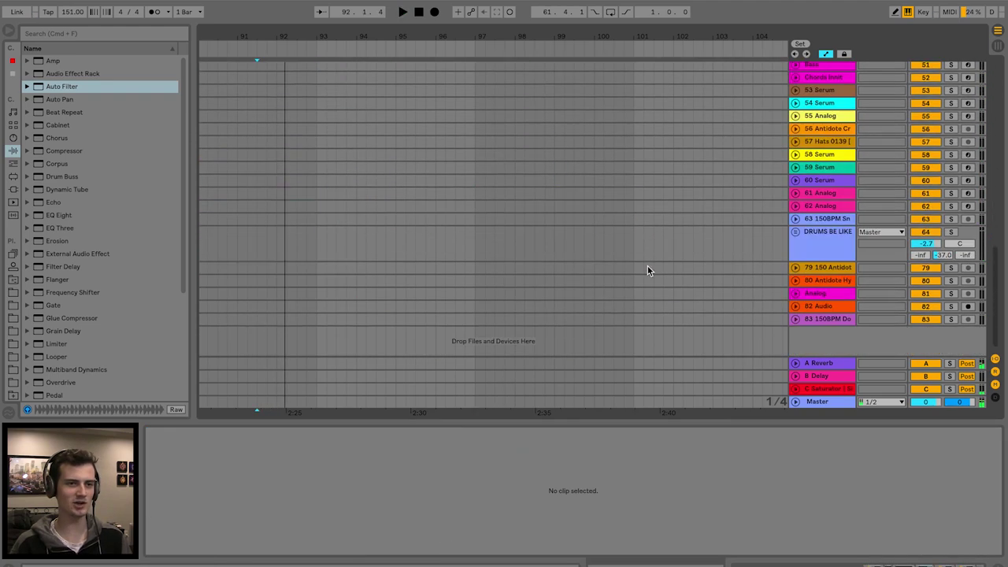
click(826, 221)
scroll(642, 246, up, 10)
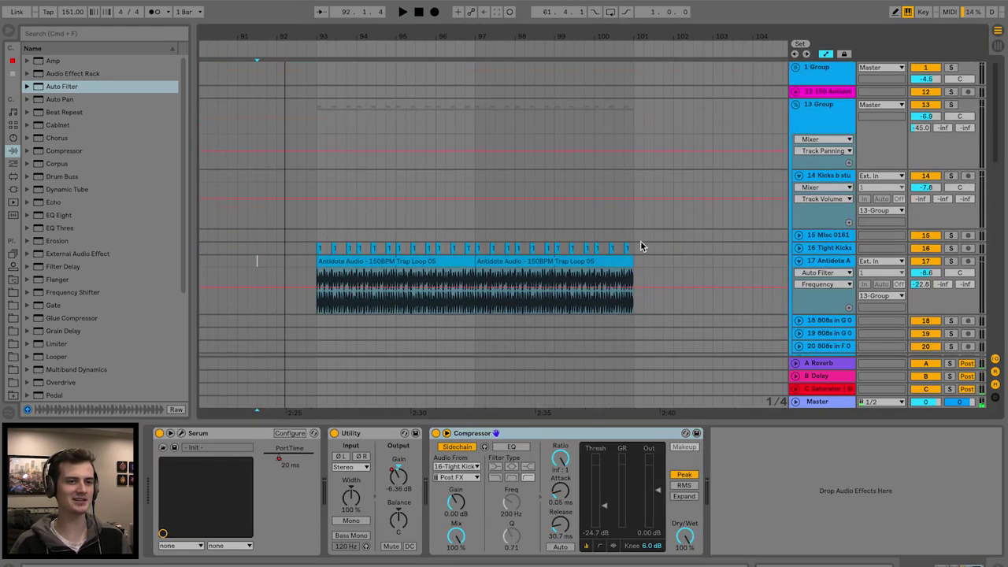
click(660, 432)
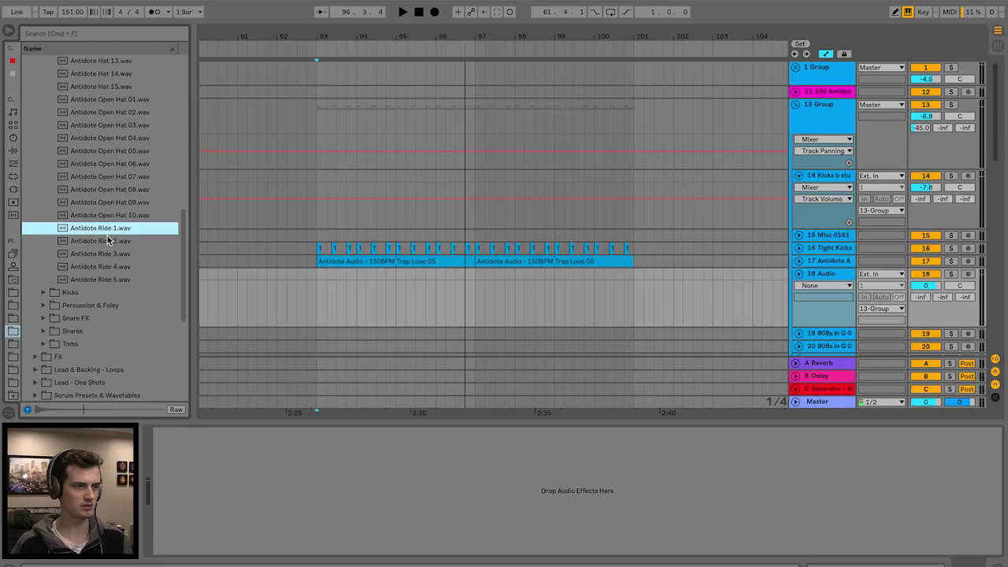
Audition the Antidote rides and place Antidote Ride 5.wav at bar 93 on audio track 18
click(111, 254)
click(122, 266)
click(123, 278)
drag(119, 282, 319, 296)
drag(331, 34, 329, 69)
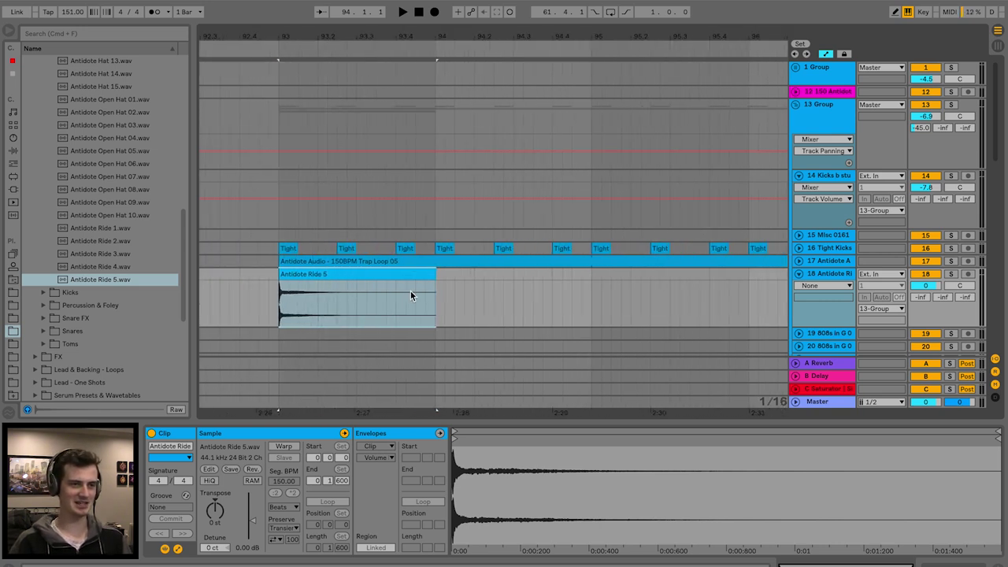
Select the first one and a half beats of the ride clip and duplicate that section three times
drag(337, 305, 277, 281)
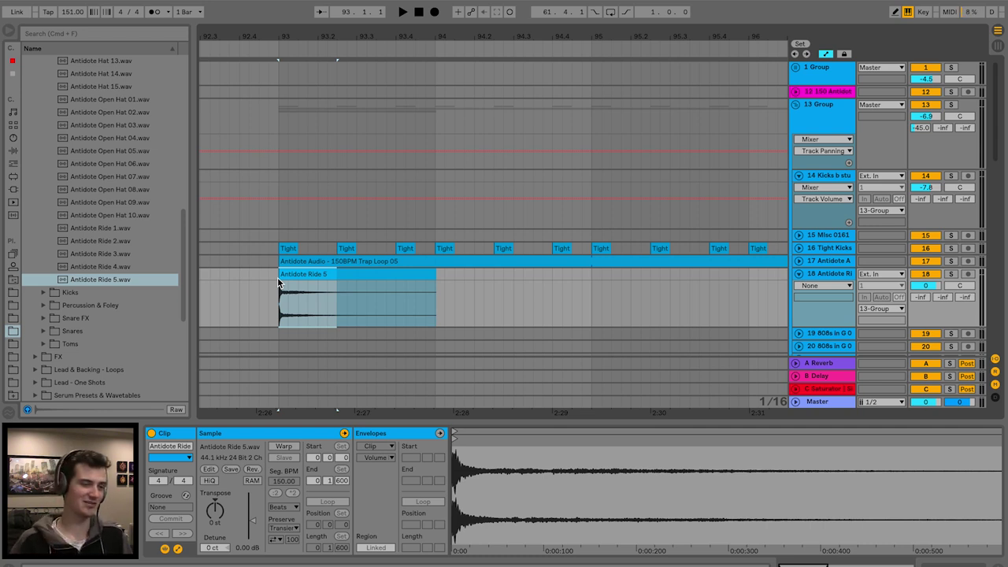
key(ctrl+d)
key(ctrl+d)
key(ctrl+d)
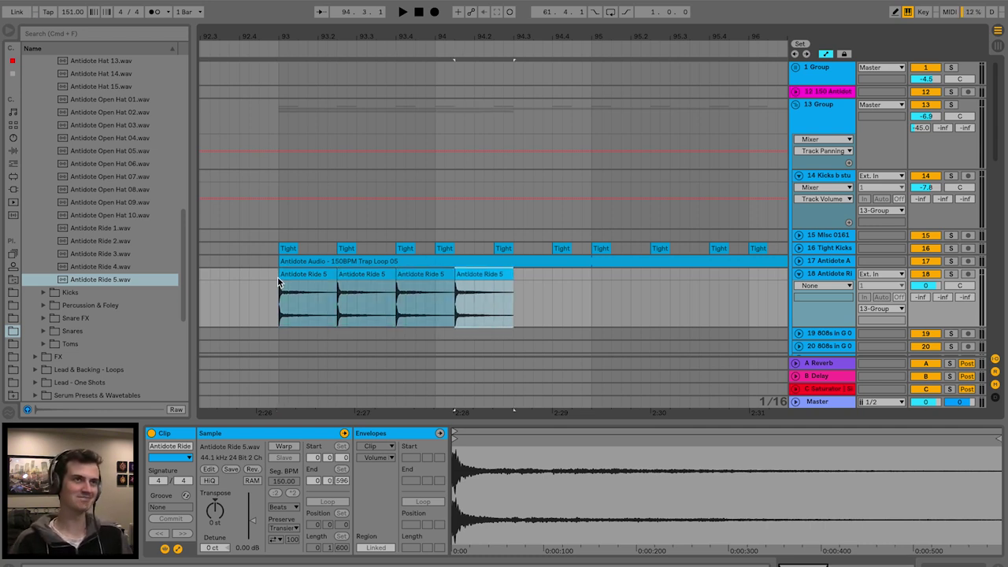
Repeat the ride pattern in time with the kicks up to bar 101 and play the section
key(minus)
key(ctrl+d)
key(ctrl+d)
key(ctrl+d)
key(ctrl+d)
key(ctrl+d)
key(ctrl+d)
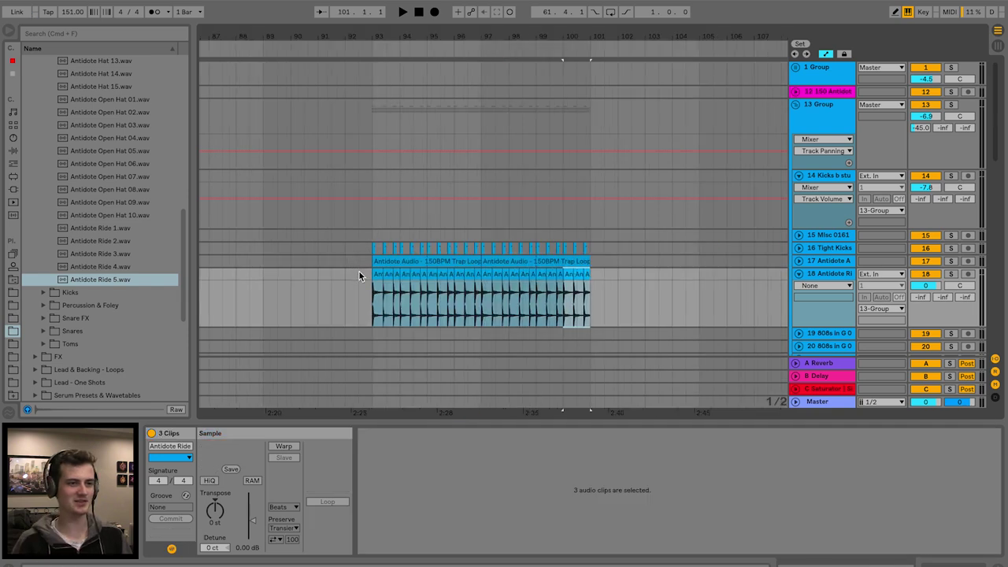
click(359, 273)
key(space)
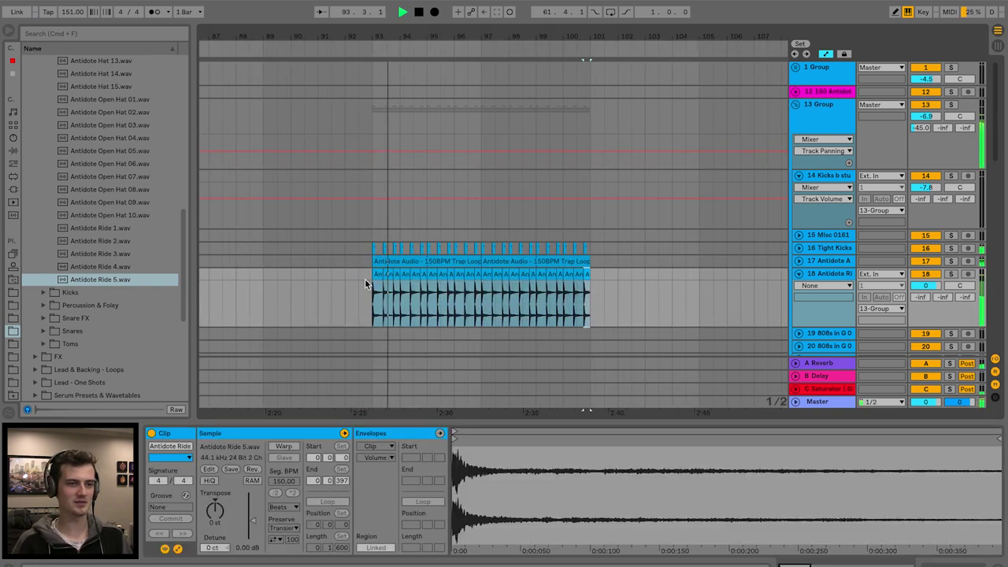
Raise the ride track's reverb send to 0 dB and shift all its clips slightly late of the kicks from bar 93
key(ctrl+a)
drag(921, 297, 921, 289)
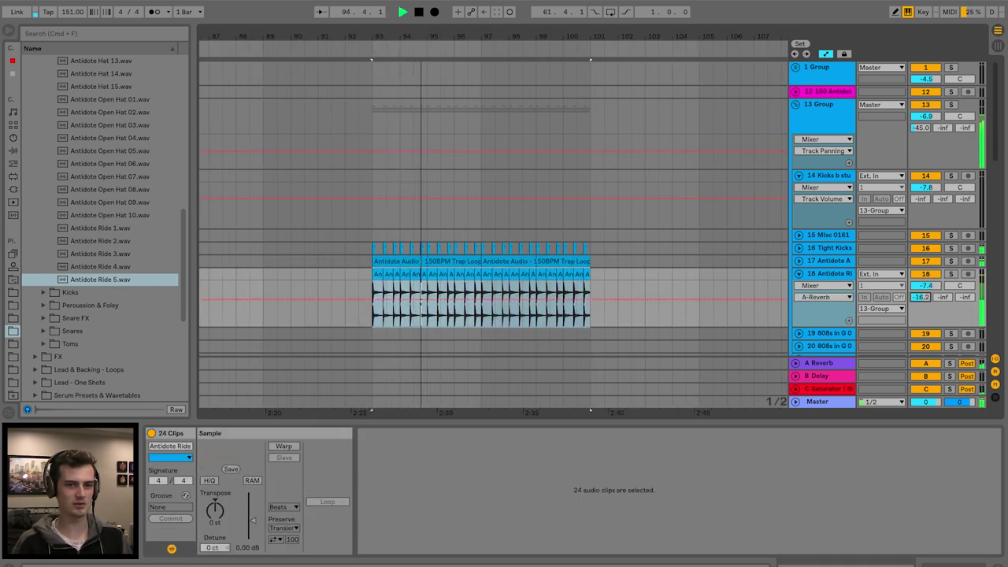
drag(364, 34, 364, 71)
click(499, 281)
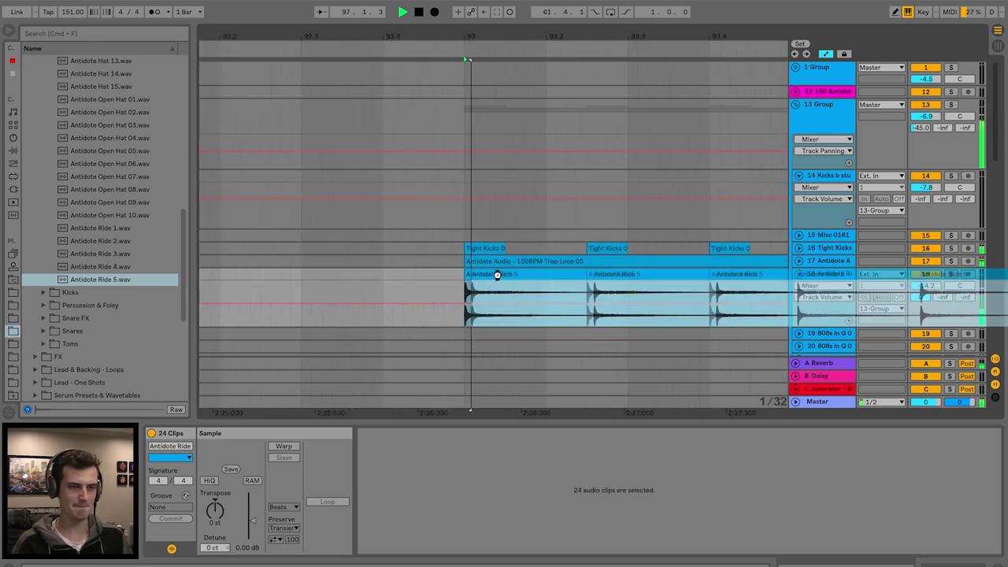
drag(491, 275, 490, 275)
scroll(425, 195, right, 3)
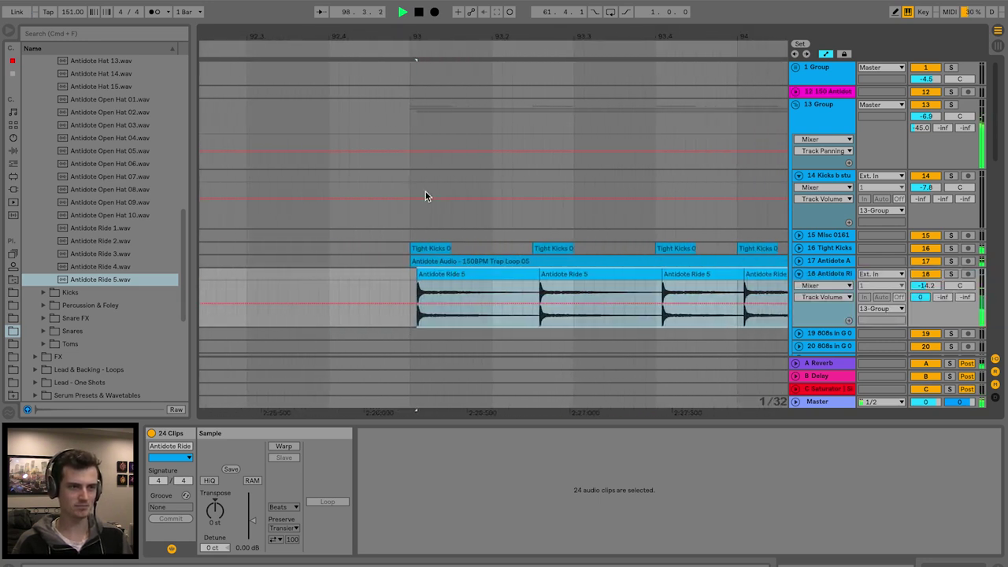
Fine-tune the offset so the rides start just after bar 93, and play the section from there
drag(411, 36, 413, 67)
drag(476, 273, 392, 274)
click(398, 273)
key(space)
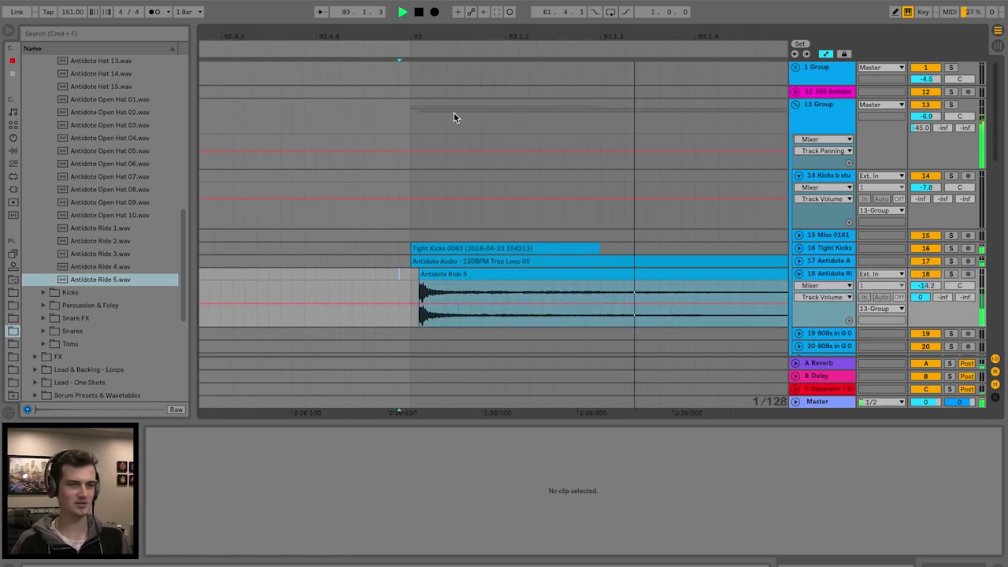
Insert an Analog track below track 38 with an empty MIDI clip from bar 93 to 101, and show the Amp1 envelope
drag(432, 40, 460, 9)
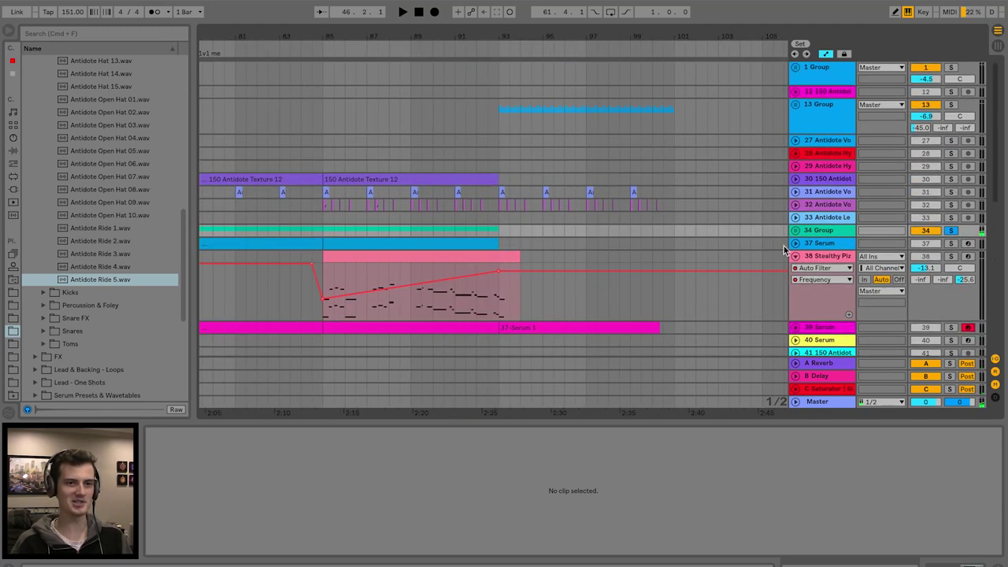
click(796, 257)
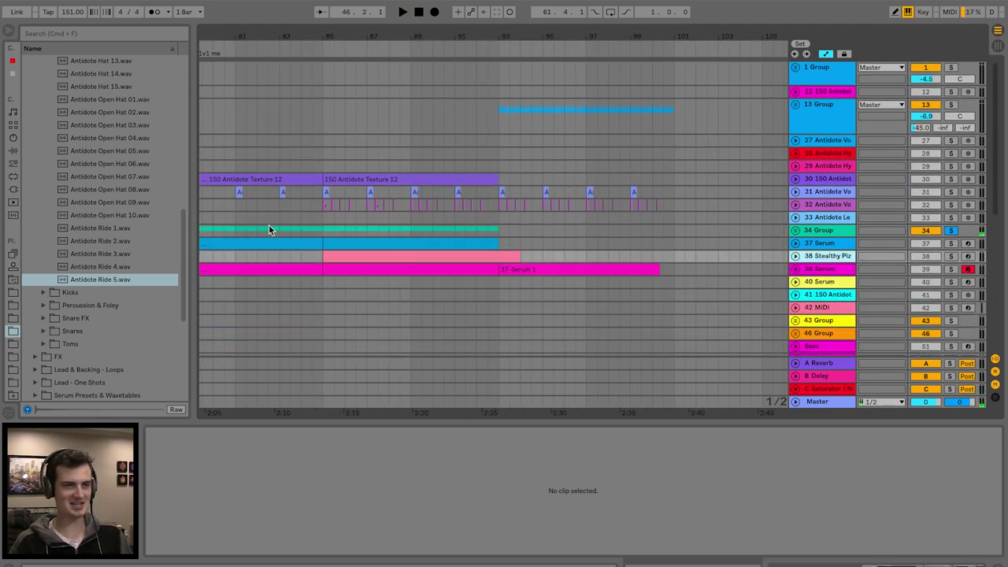
key(Down)
key(u)
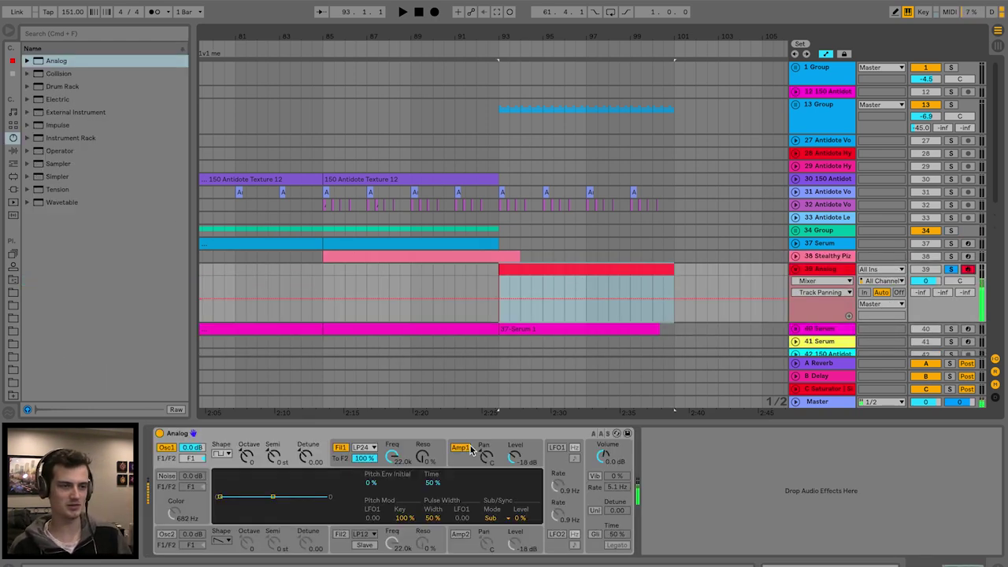
click(463, 448)
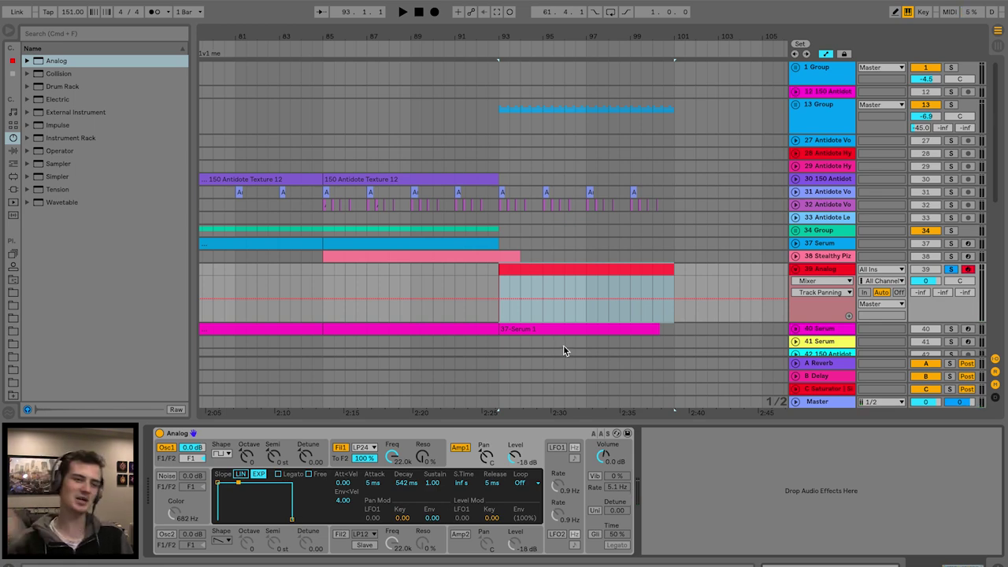
Copy the 37-Serum 1 bass clip onto the Analog track at bar 93, enlarge the note editor and play it
double_click(577, 271)
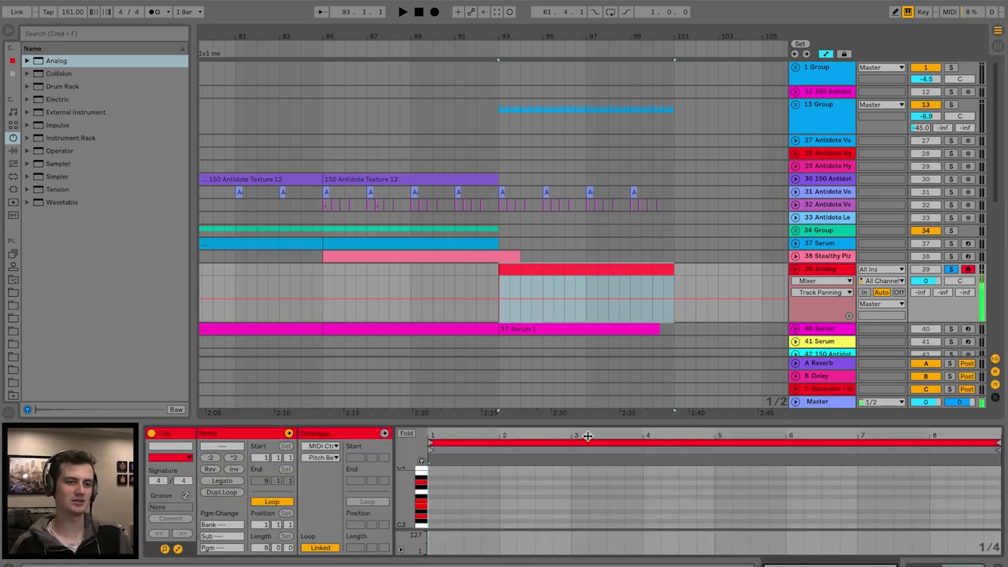
drag(600, 421, 551, 247)
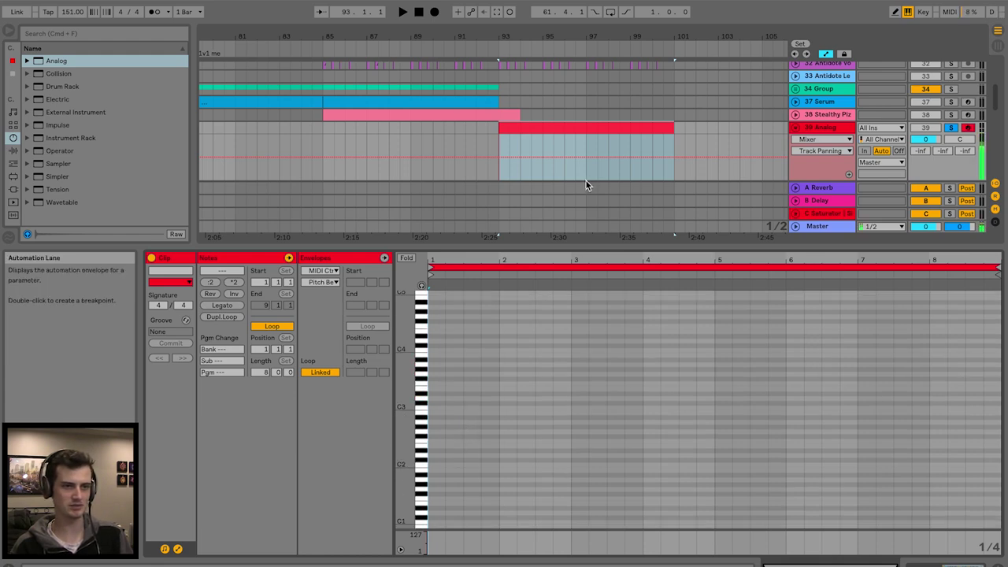
scroll(586, 183, up, 2)
scroll(585, 185, down, 4)
drag(591, 148, 591, 118)
key(space)
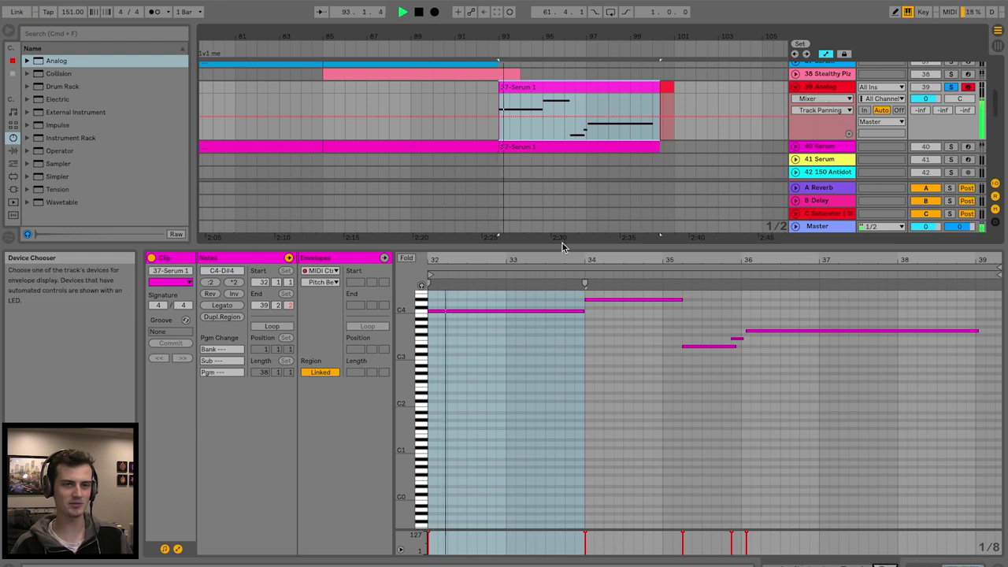
Build a four-note chord from C3 to C4 over the Analog clip's first two bars and add a C Minor scale device
scroll(499, 392, up, 3)
click(500, 392)
key(space)
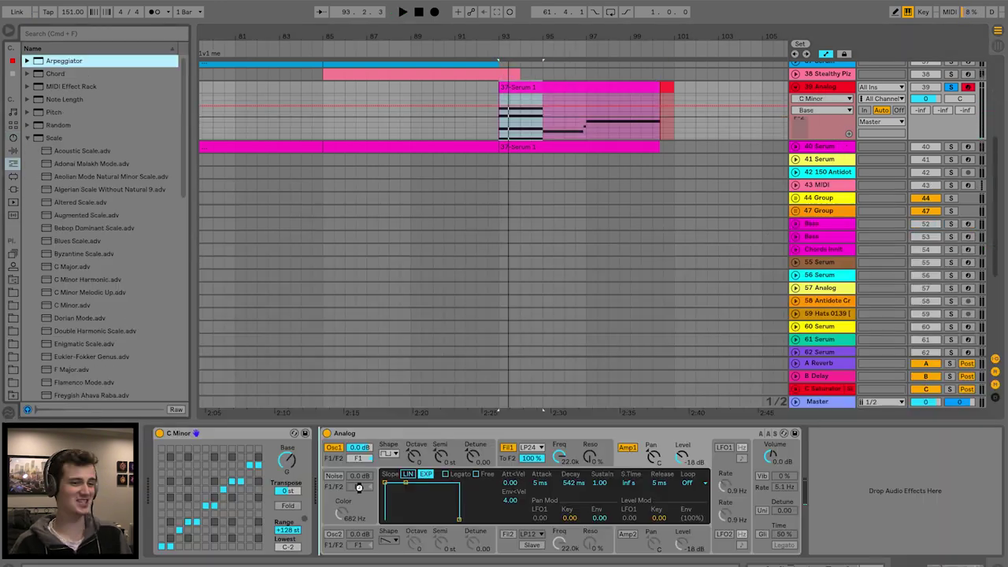
Add an Arpeggiator at a 1/16 rate between the scale device and Analog, and adjust the Osc1 octave
key(Return)
key(space)
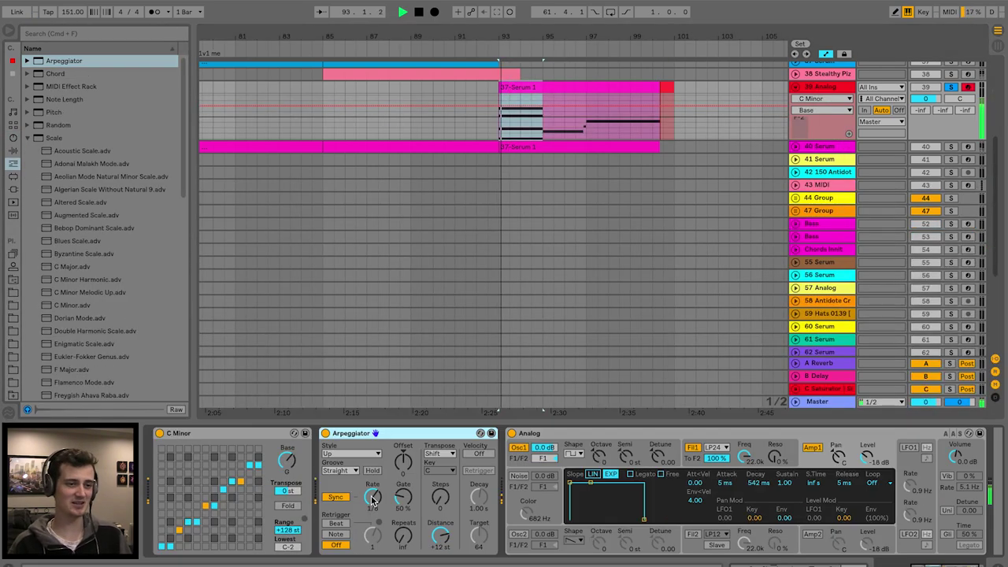
drag(373, 496, 373, 490)
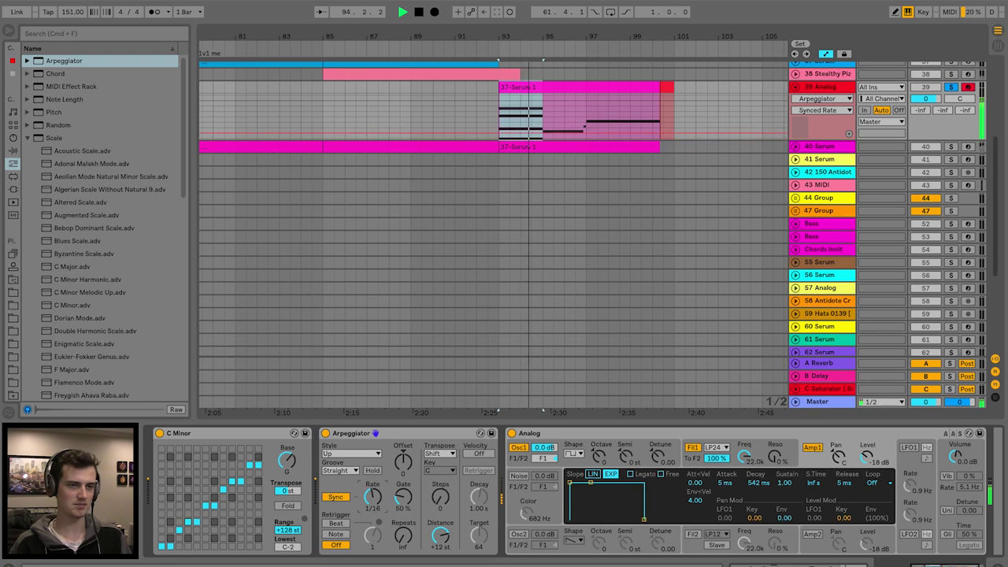
click(602, 455)
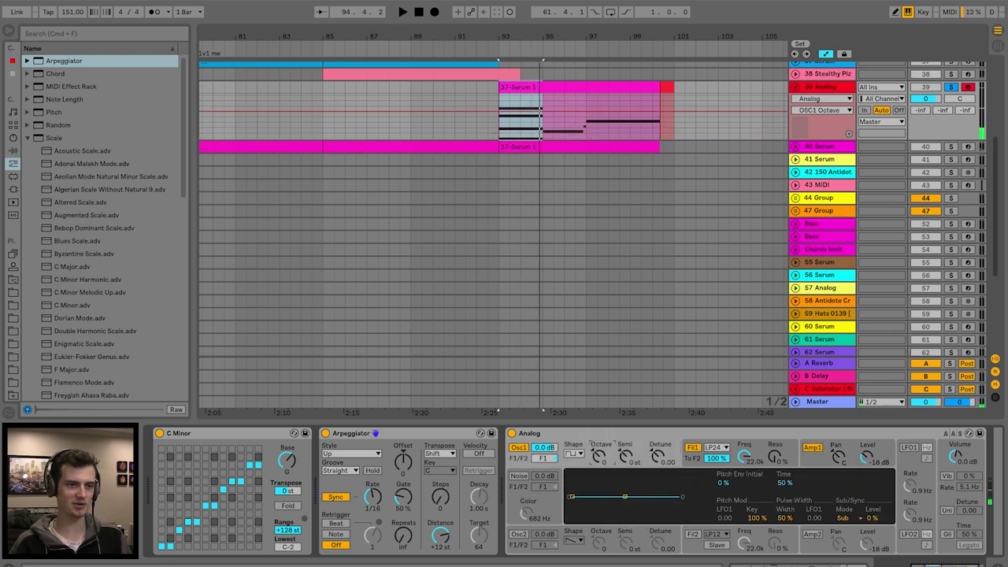
key(space)
Build chords on the remaining long notes of the Analog clip and set the track volume to -15.8 dB
double_click(549, 87)
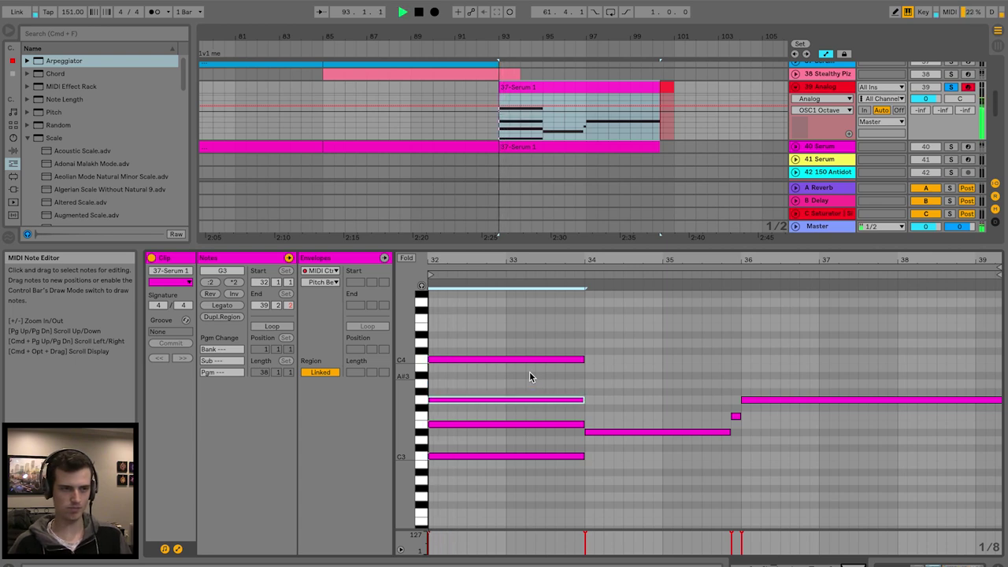
click(461, 96)
drag(601, 245, 602, 474)
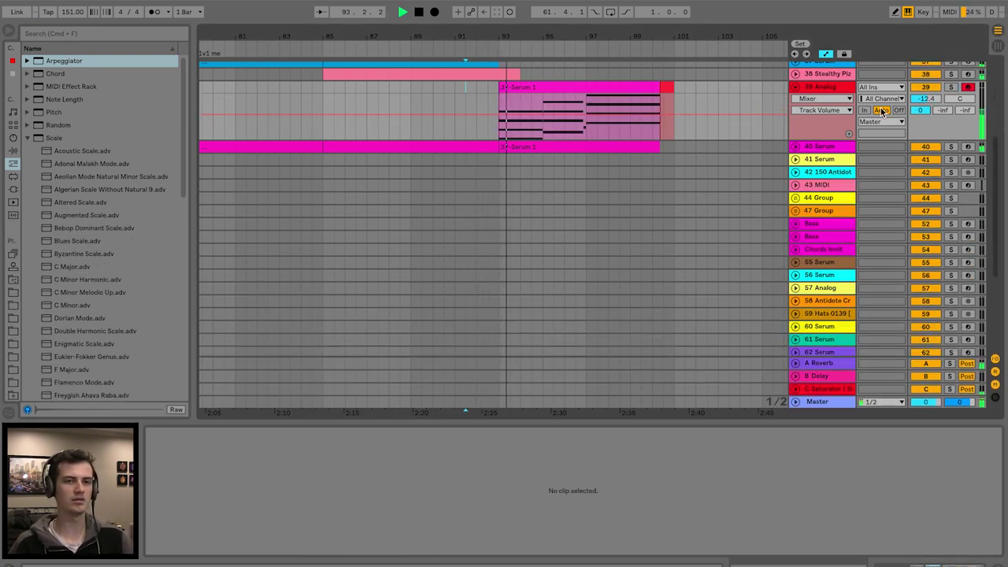
click(849, 97)
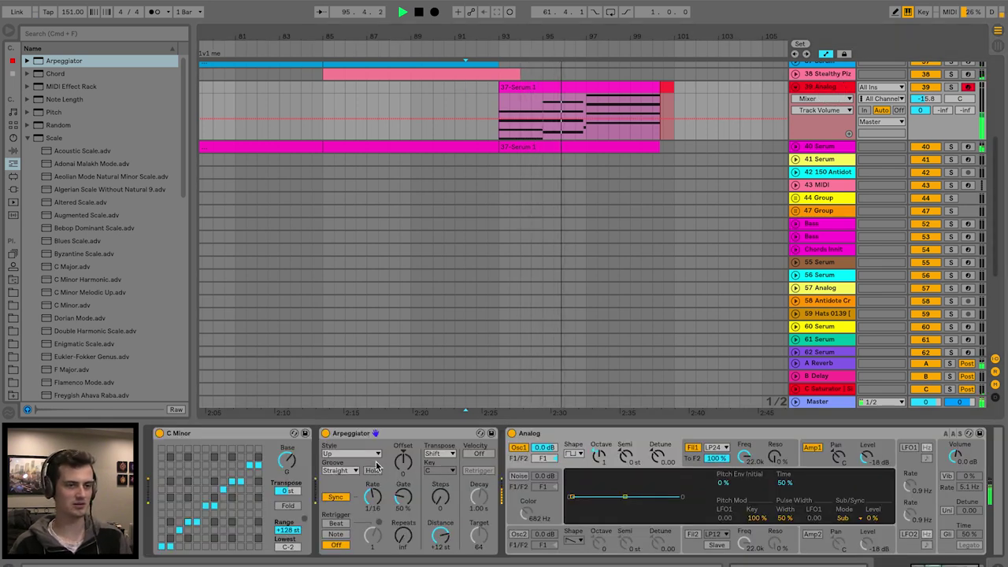
Add a low-pass Auto Filter after Analog on track 39, lower its frequency to about 92 Hz and play from bar 93
double_click(620, 89)
drag(566, 420, 567, 375)
key(space)
click(802, 87)
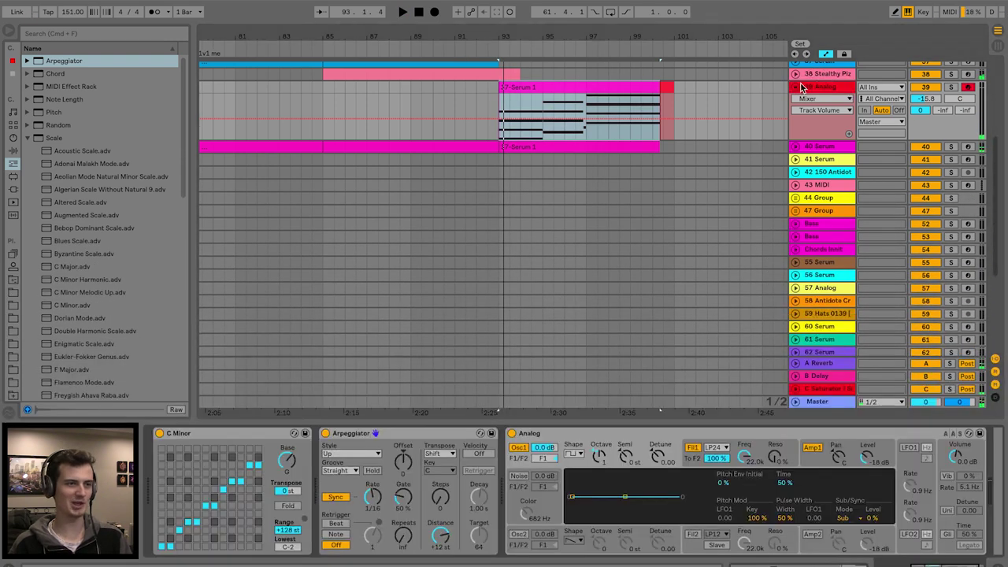
click(14, 151)
drag(63, 87, 242, 114)
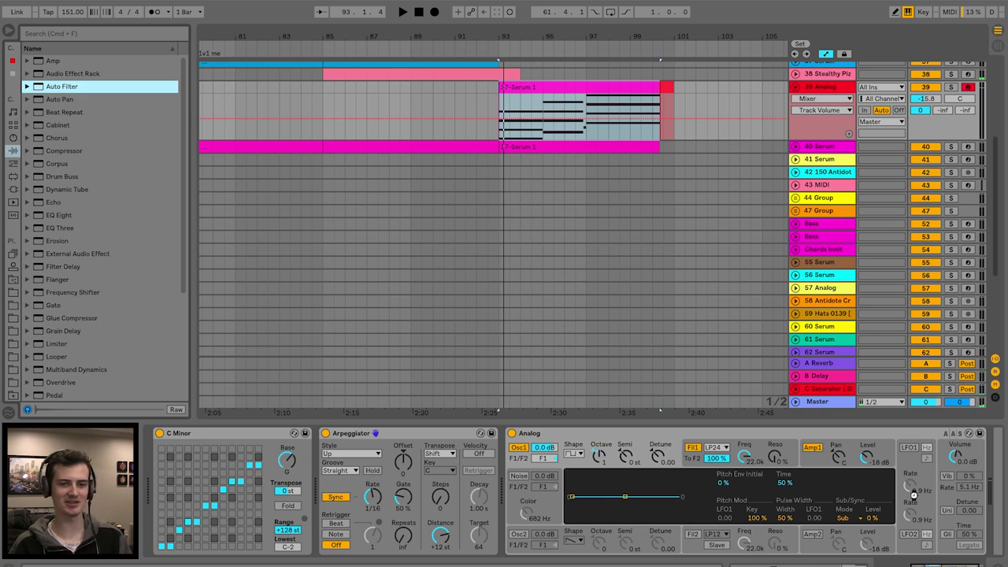
drag(891, 491, 913, 515)
key(space)
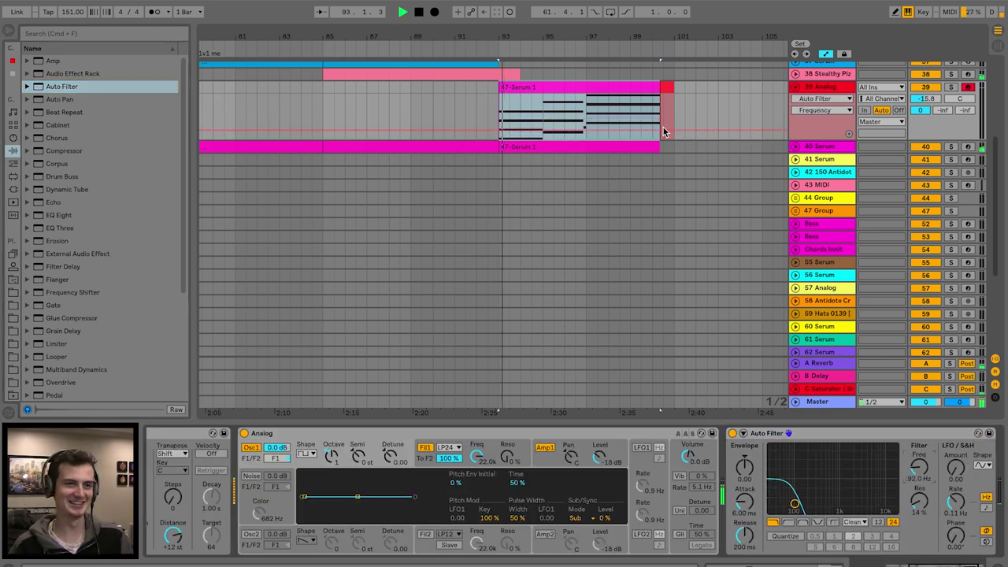
Automate the Auto Filter frequency from about 588 Hz at bar 93, rising slightly to the clip's end, and fold the track
drag(485, 130, 490, 118)
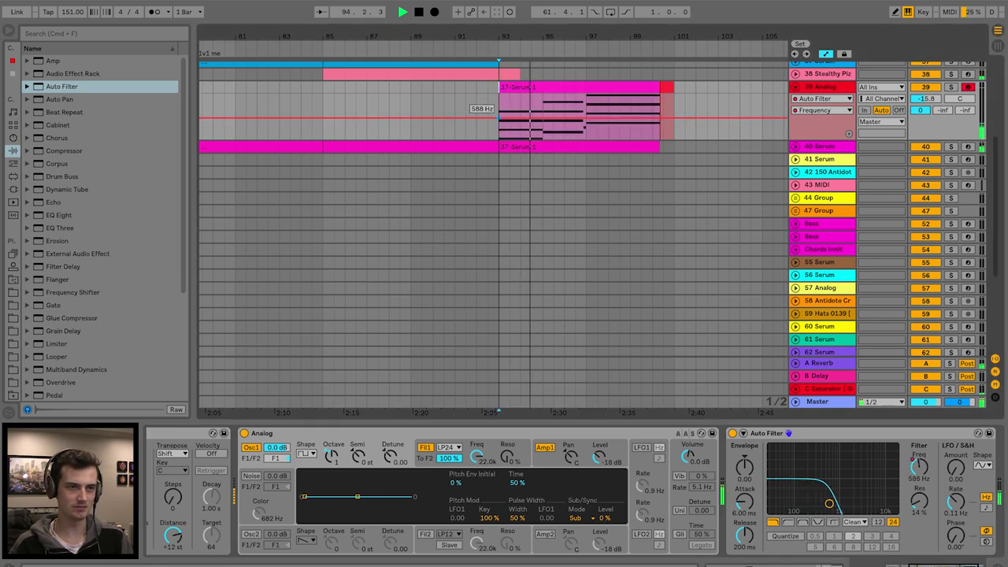
drag(658, 119, 657, 116)
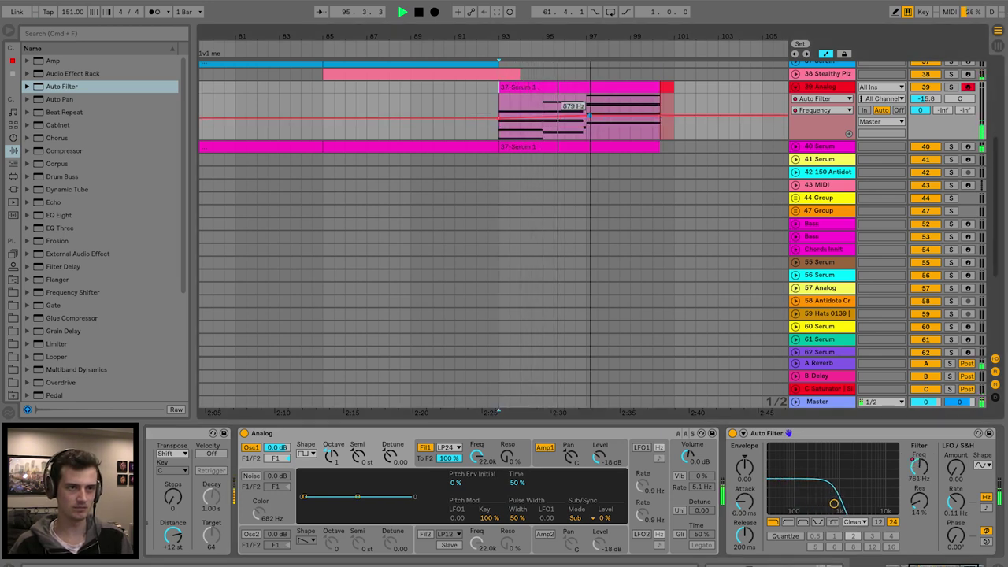
click(796, 86)
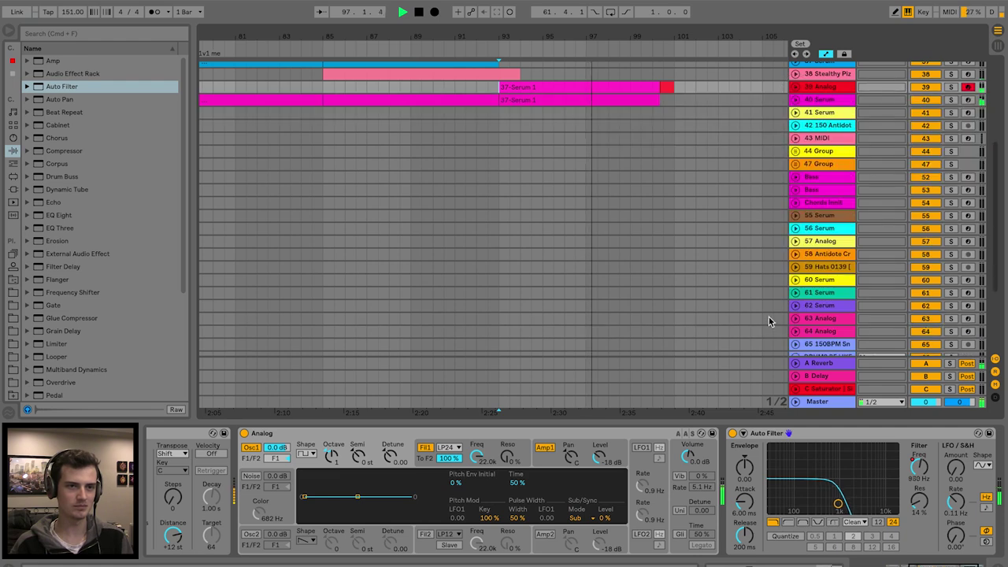
Open the Analog chord clip, solo it together with the Serum bass and play from bar 93
double_click(591, 86)
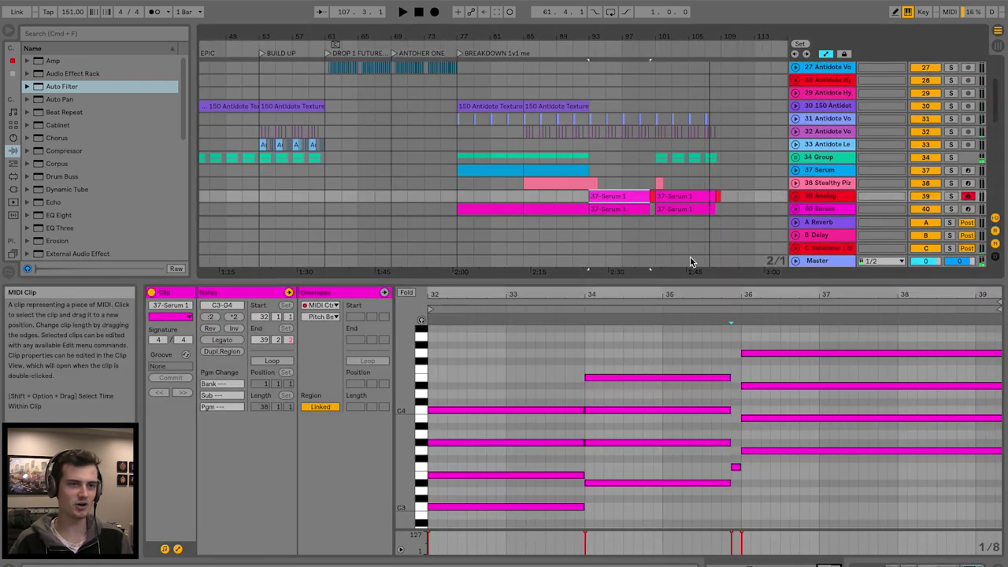
click(951, 196)
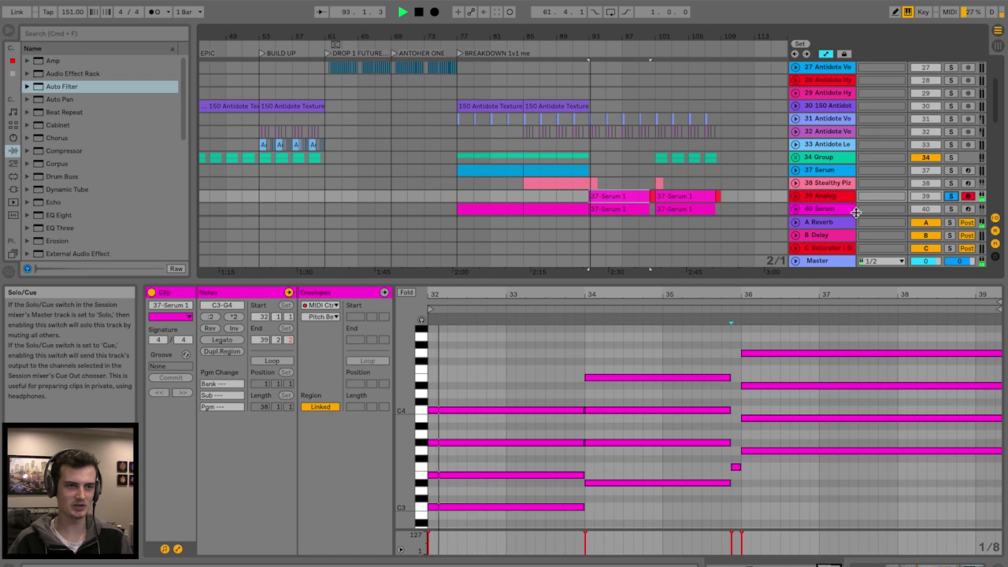
key(space)
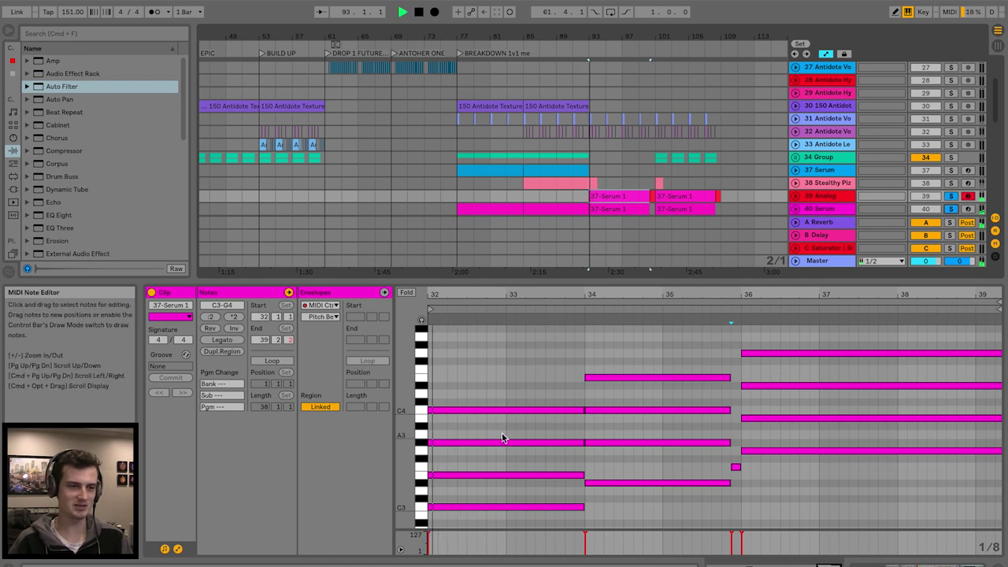
Revoice the first chord by moving its third note to G3 and its top note to E4, and play it back
mouse_move(500, 447)
mouse_down()
mouse_move(508, 480)
mouse_move(504, 439)
mouse_up()
key(space)
key(space)
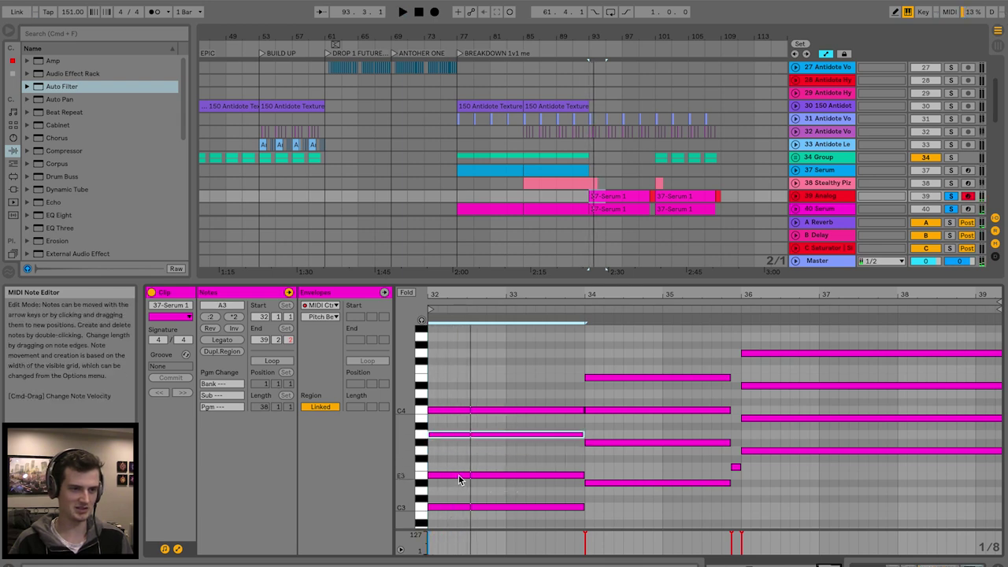
drag(462, 435, 465, 455)
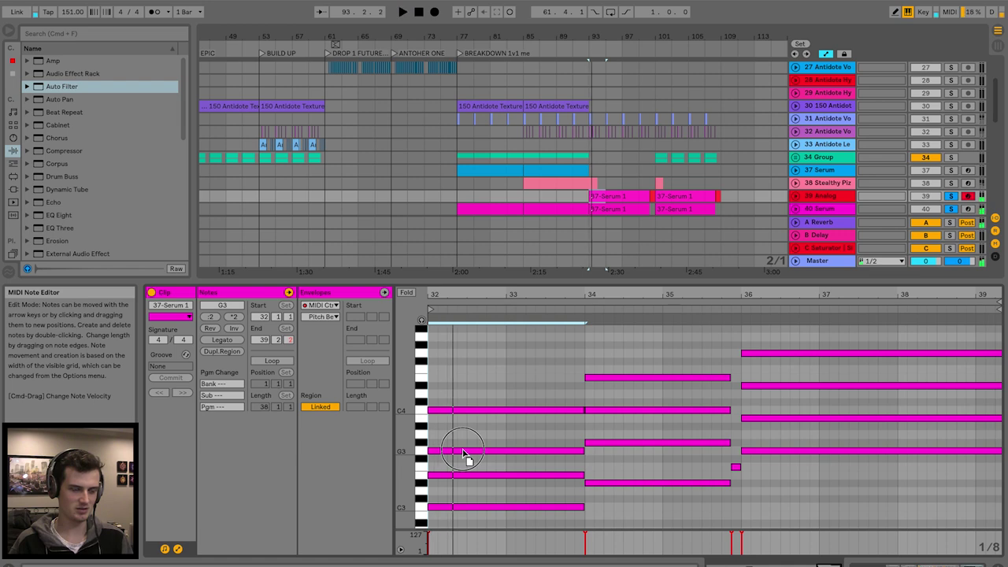
drag(473, 412, 473, 378)
key(space)
Lower the second chord's middle notes to G3 and B3 and bring down the last chord's top note
drag(601, 434, 607, 449)
drag(623, 413, 623, 420)
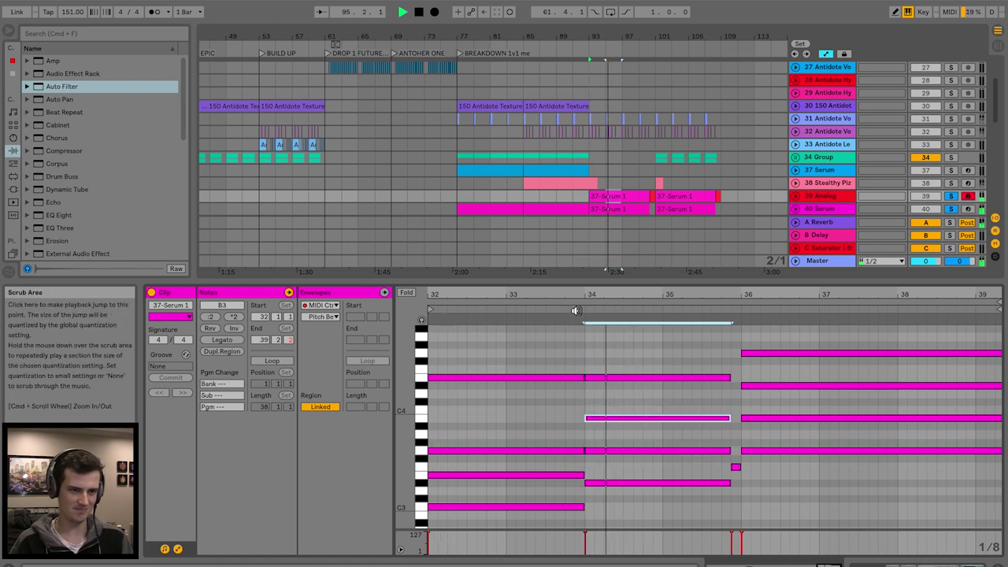
mouse_move(998, 353)
mouse_down()
mouse_move(896, 353)
mouse_move(998, 369)
mouse_up()
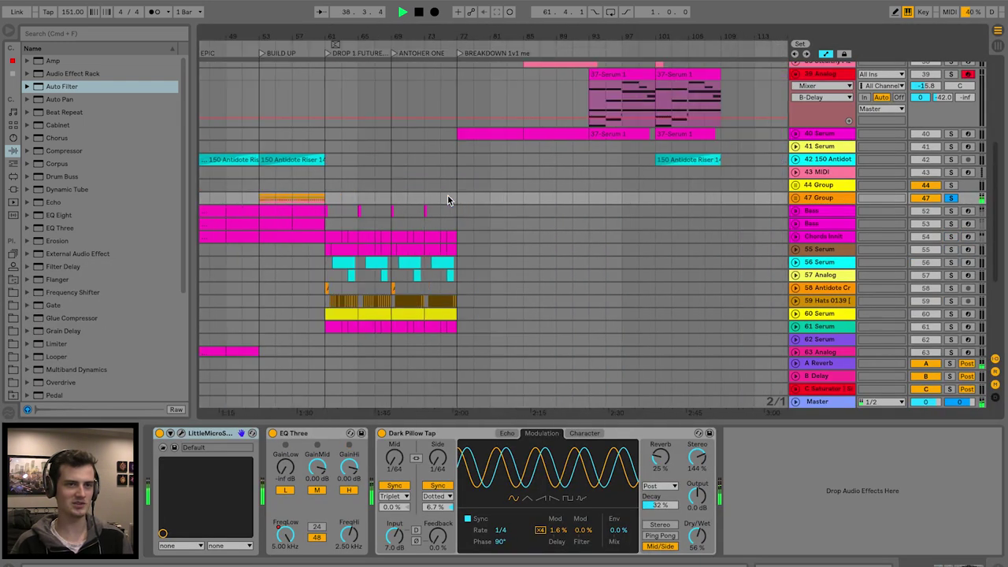
Paste the build-up section of 47 Group at bar 101 and play it with the full mix
click(658, 200)
key(ctrl+v)
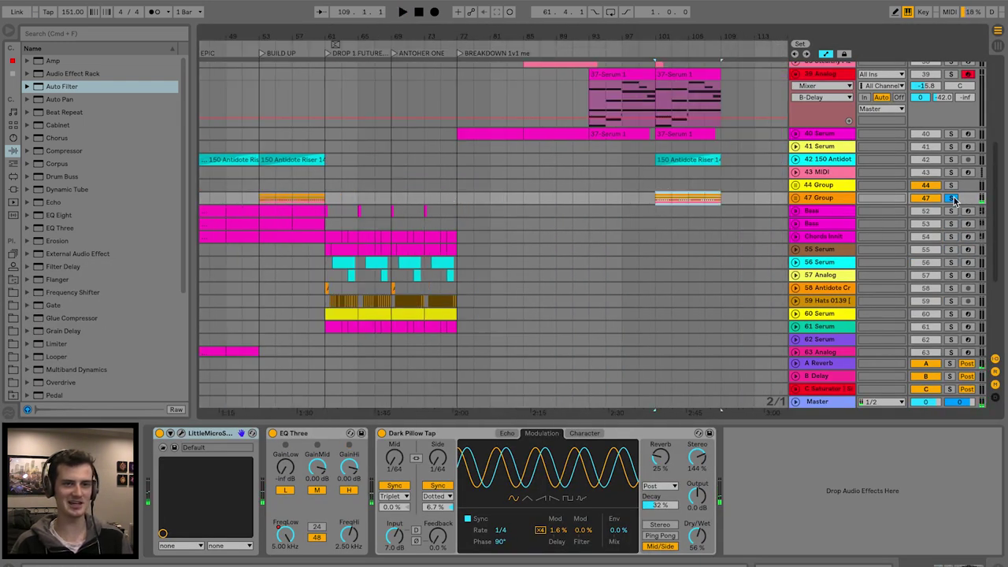
key(space)
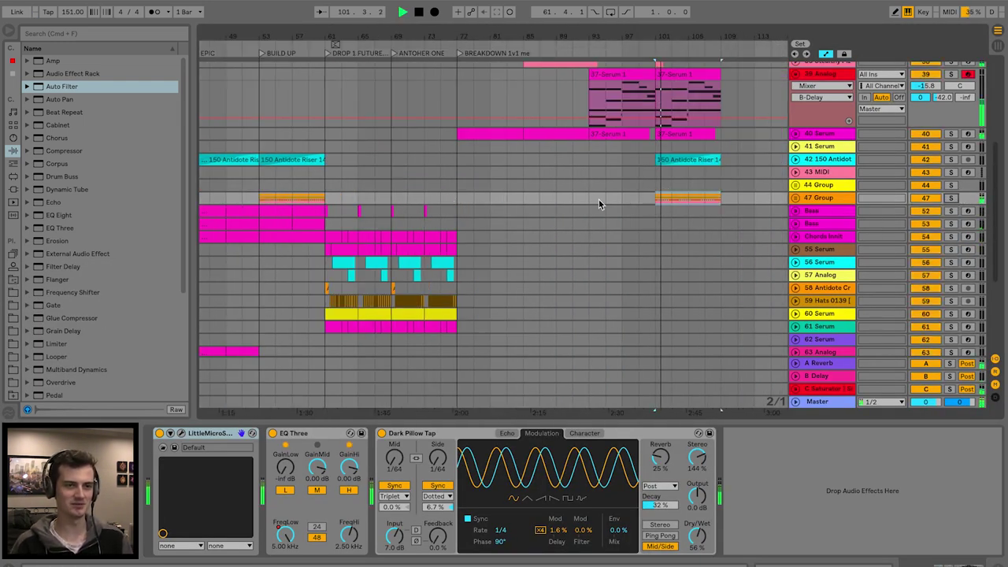
scroll(584, 199, left, 3)
scroll(584, 198, left, 3)
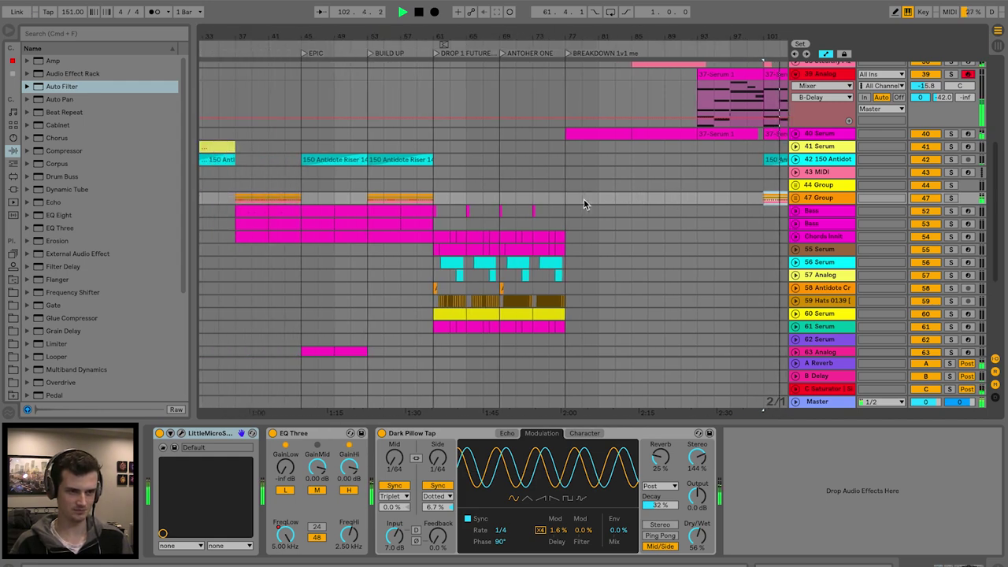
scroll(584, 199, right, 5)
scroll(567, 193, up, 5)
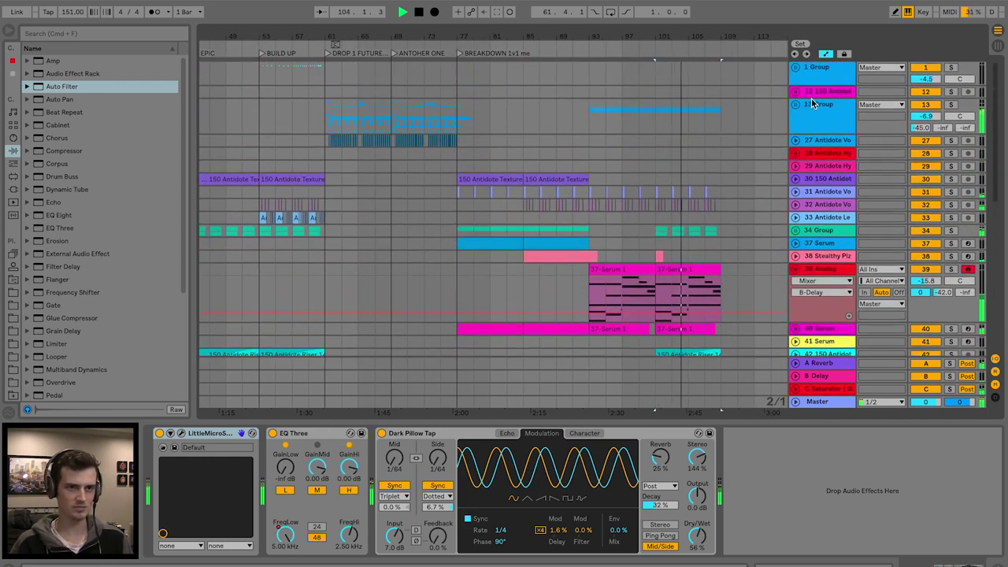
Unfold 13 Group, solo the 808s in G track, play its clip at bar 70 of the drop and copy it
key(space)
drag(382, 48, 405, 113)
click(404, 112)
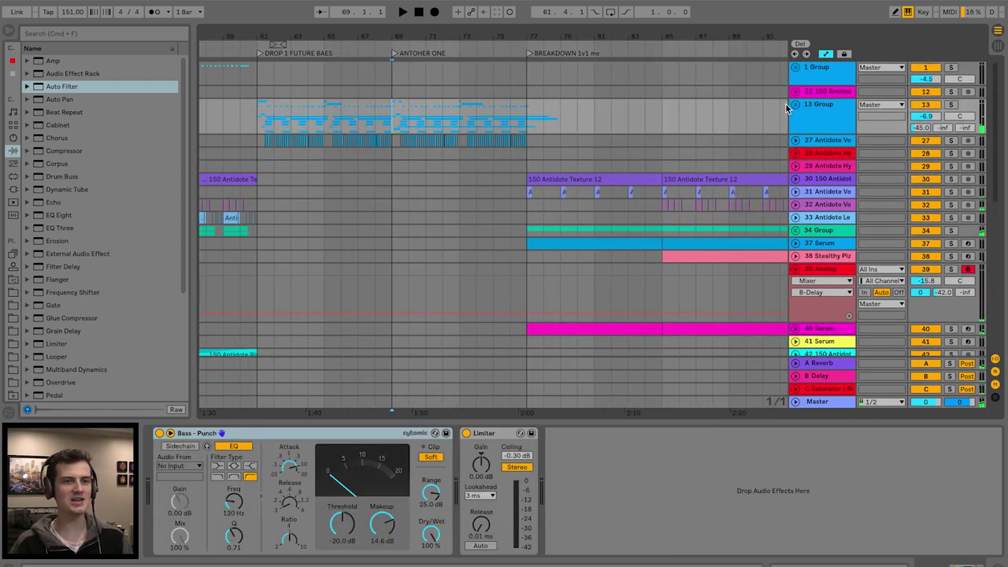
click(795, 104)
scroll(491, 163, down, 5)
click(411, 211)
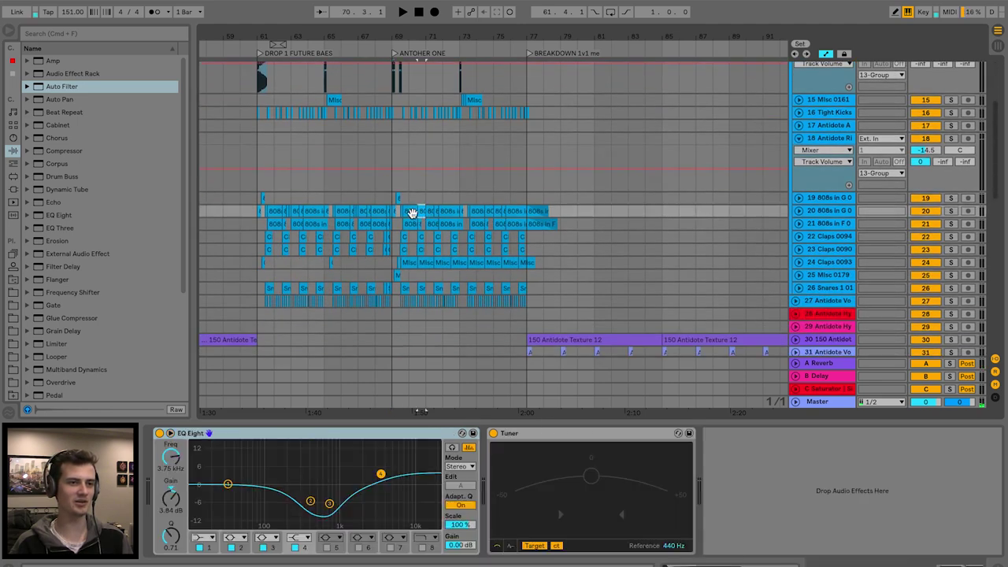
click(951, 211)
key(space)
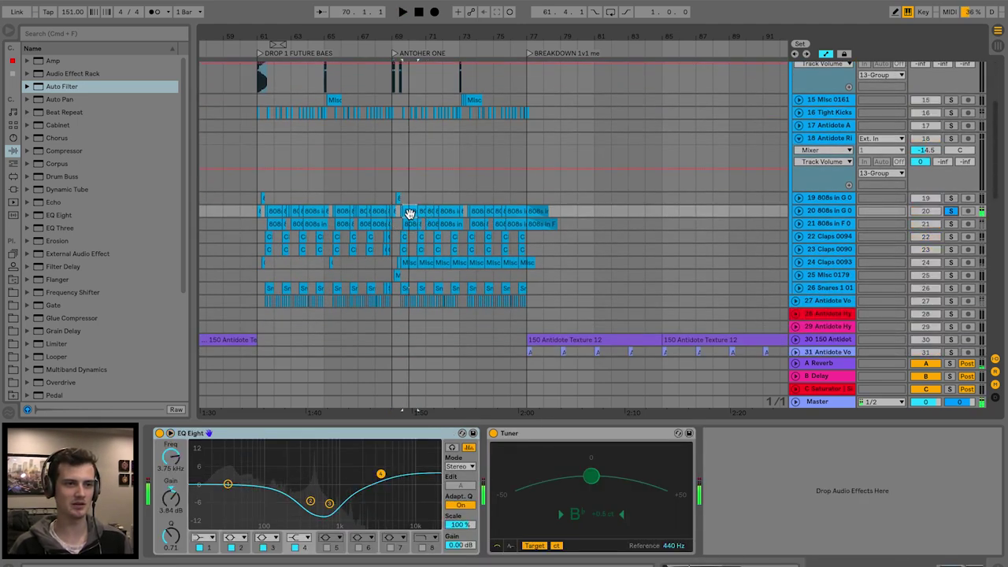
Paste the 808s in G clip at bar 101 on its own track, with the full mix playing again
scroll(482, 195, right, 8)
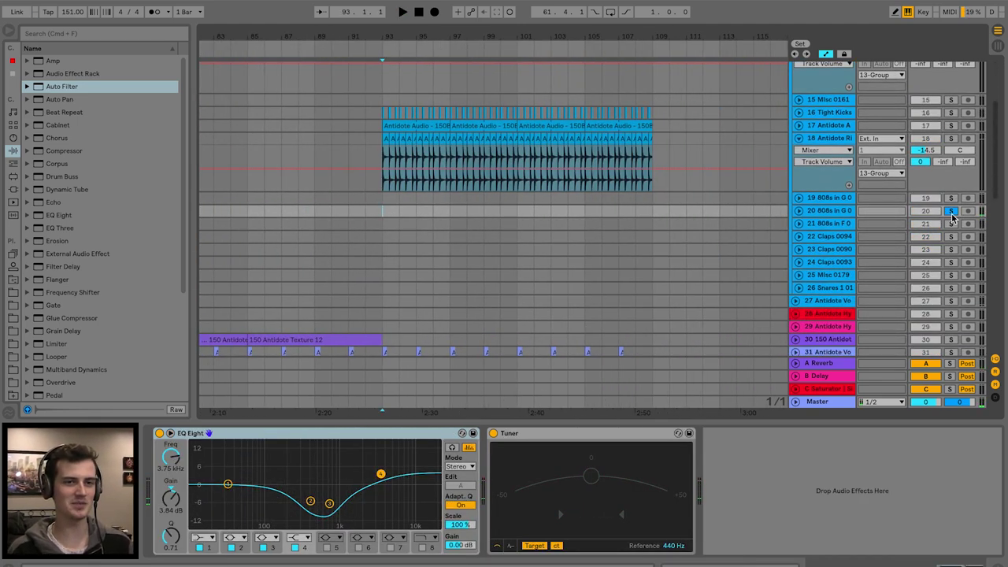
key(space)
click(501, 213)
scroll(520, 173, down, 3)
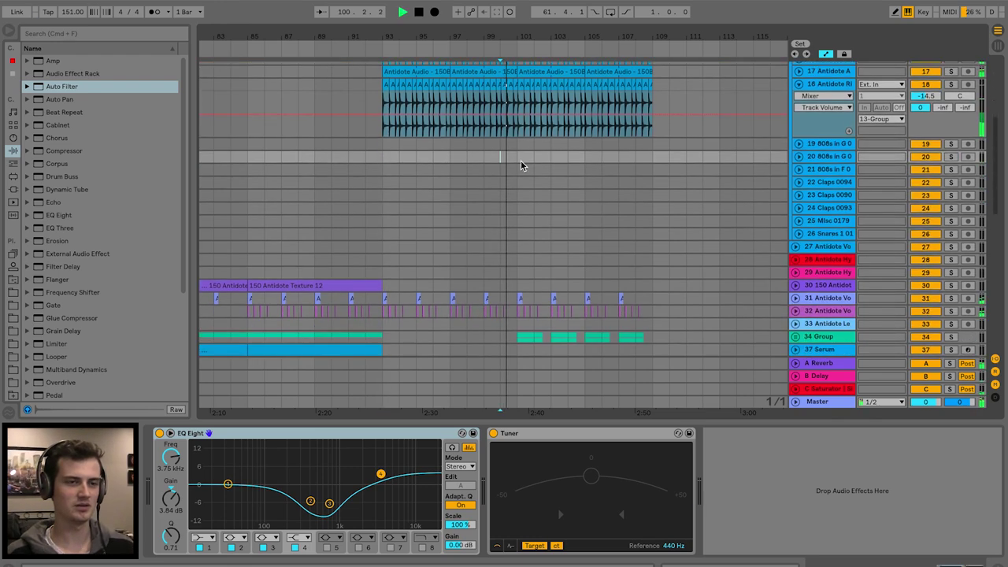
drag(537, 37, 450, 153)
click(491, 157)
key(ctrl+v)
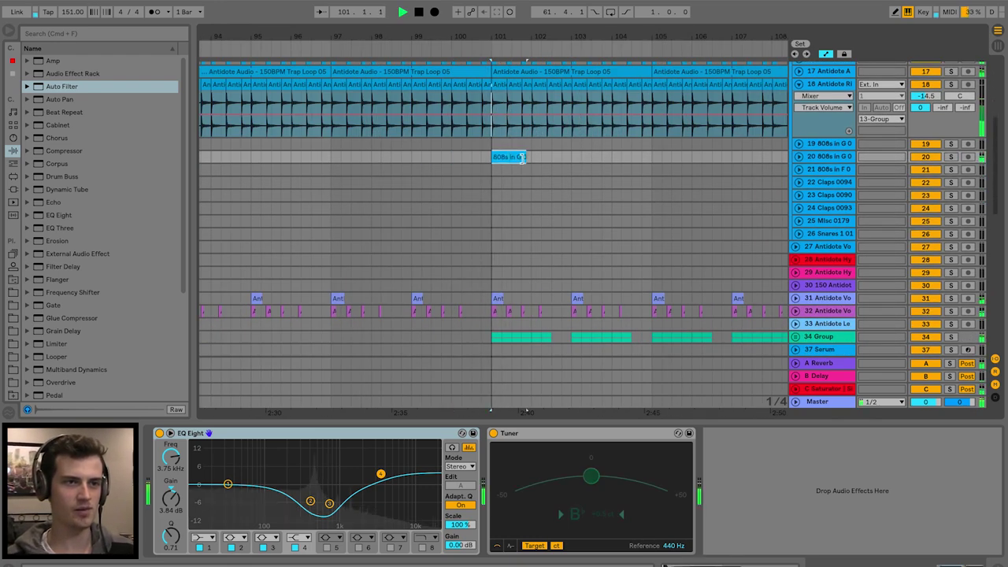
Extend the pasted 808 clip to bar 103, add a short fade-in at its start and play it back
mouse_move(558, 158)
mouse_down()
mouse_move(580, 157)
mouse_move(571, 157)
mouse_up()
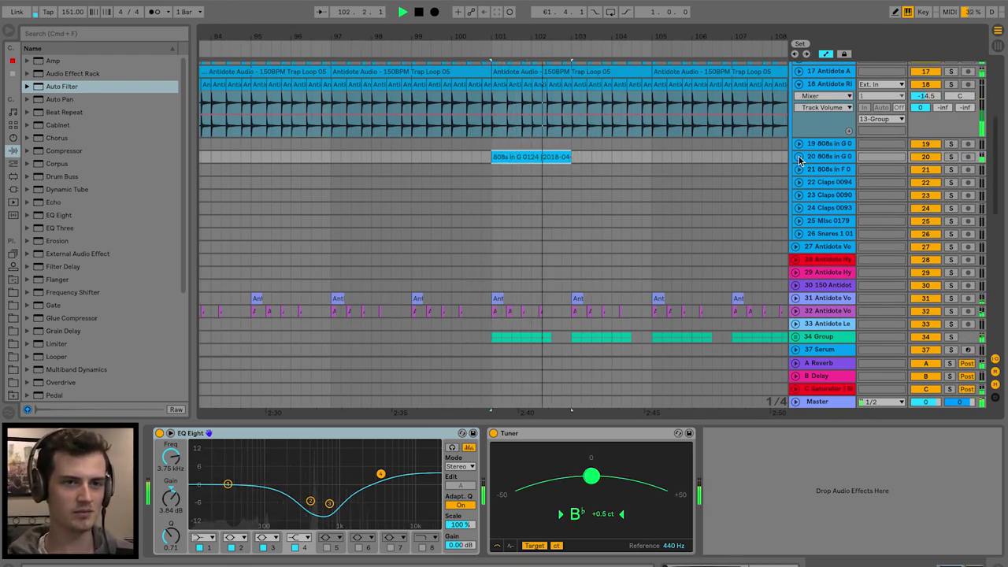
key(space)
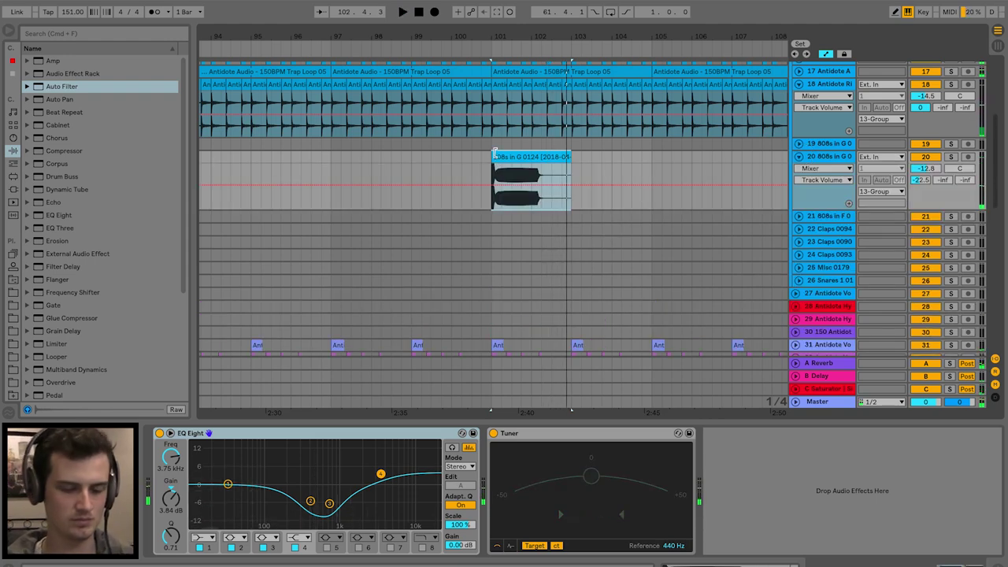
click(501, 155)
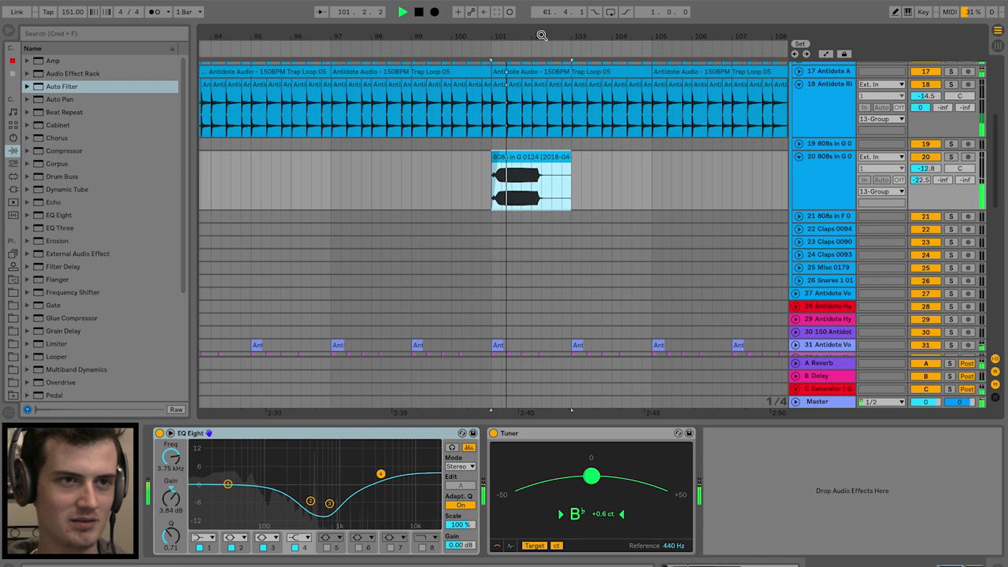
scroll(550, 118, up, 3)
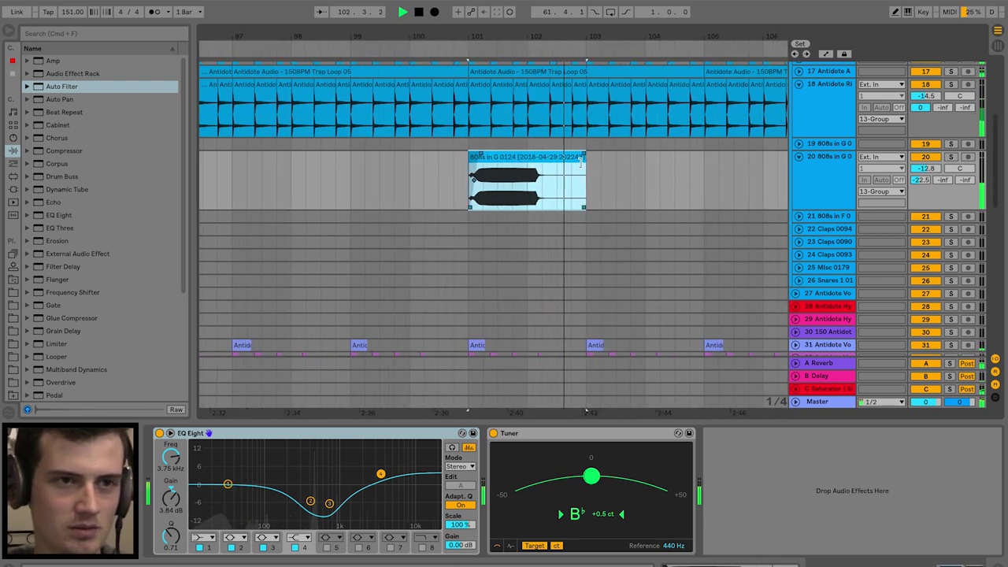
Duplicate the 808 clip to bar 103, transpose the copy to -4 st and play it
key(super+d)
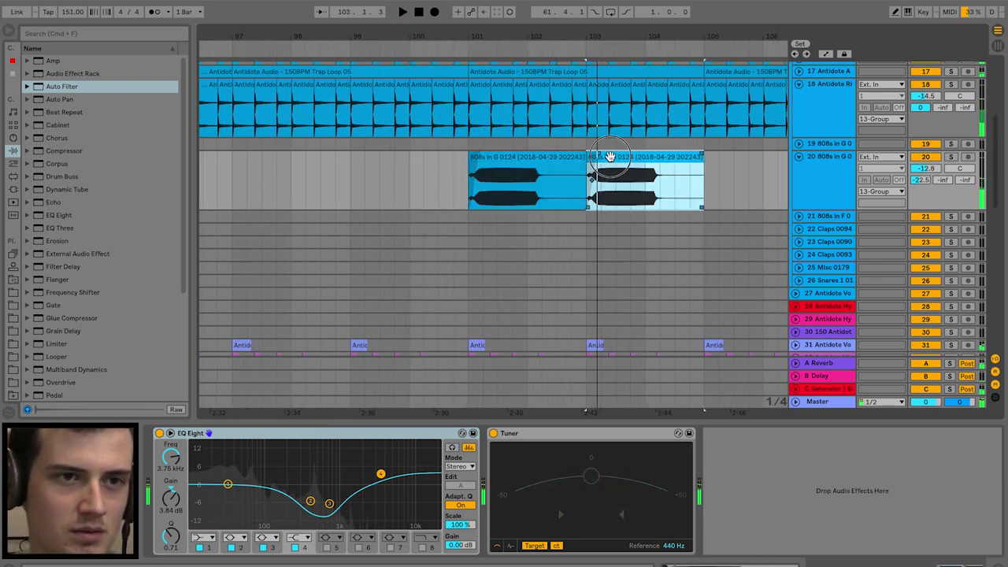
key(shift+Tab)
key(Up)
key(Up)
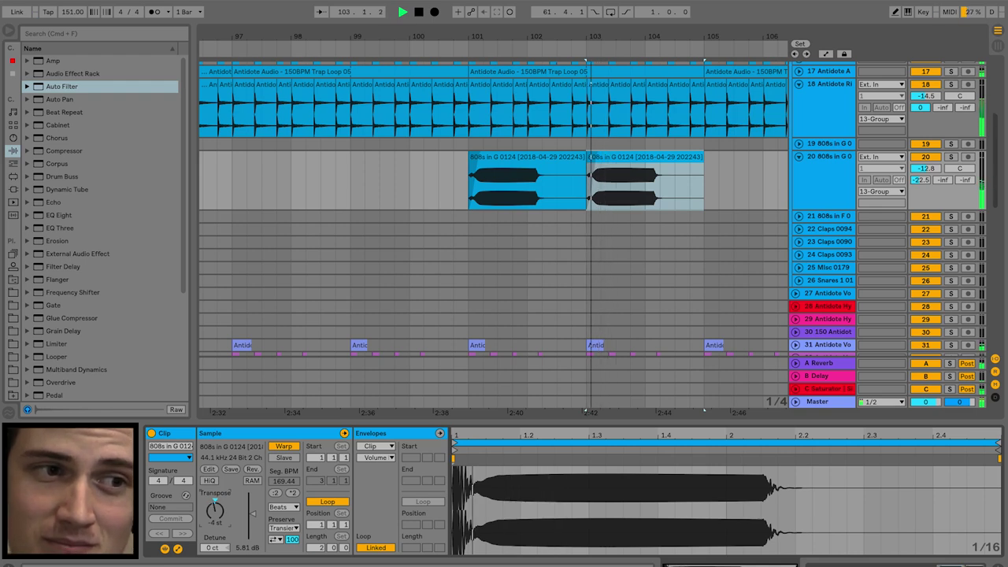
Show automation and ramp track 20's A-Reverb send from about bar 100.3 up to 0 just before bar 101, playing it back
click(423, 169)
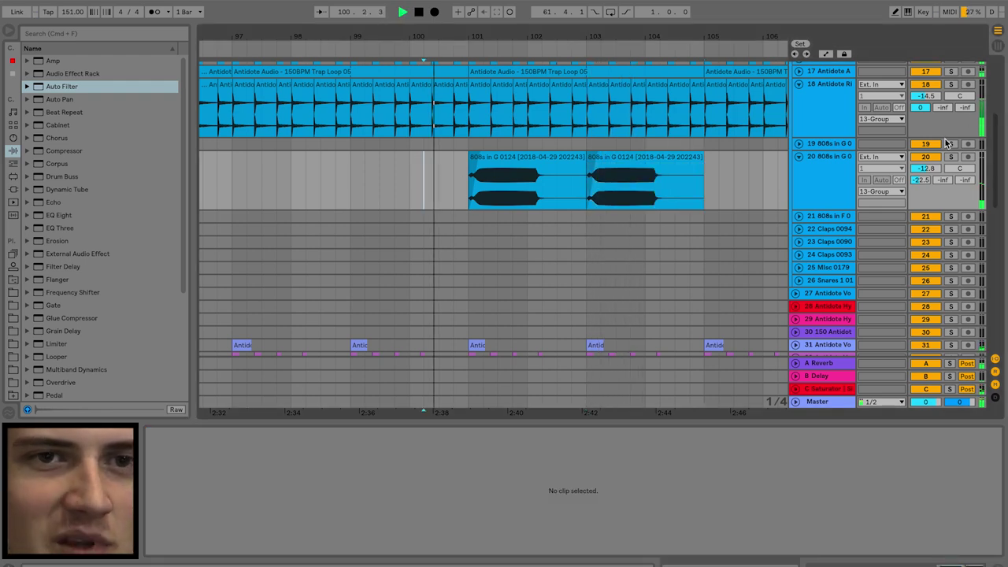
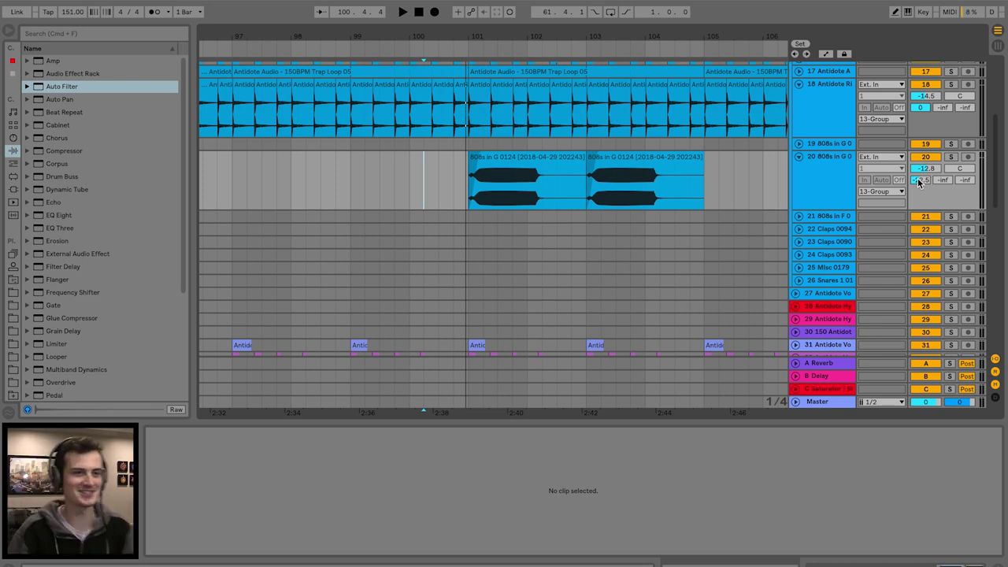
click(453, 168)
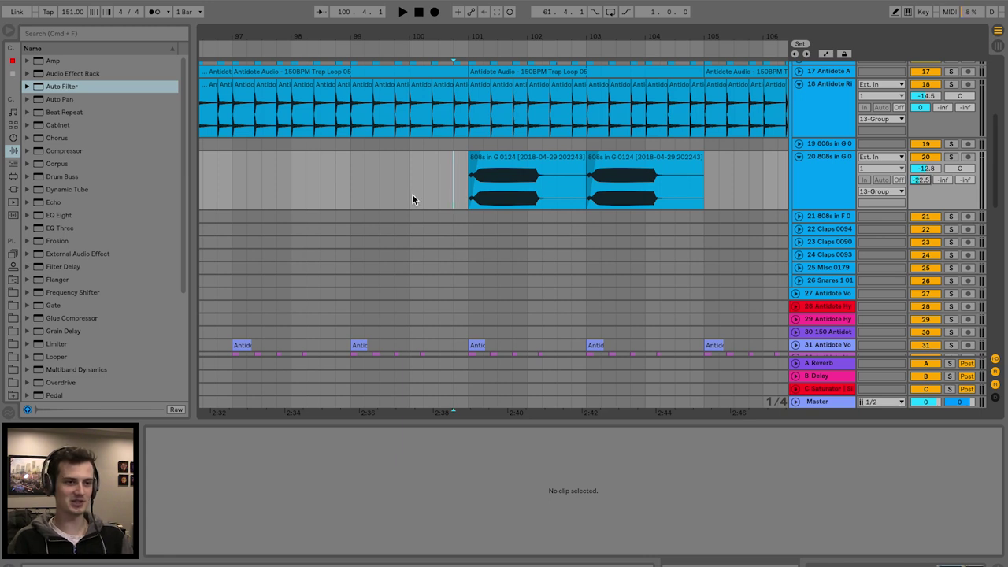
key(a)
drag(457, 194, 464, 167)
key(super+z)
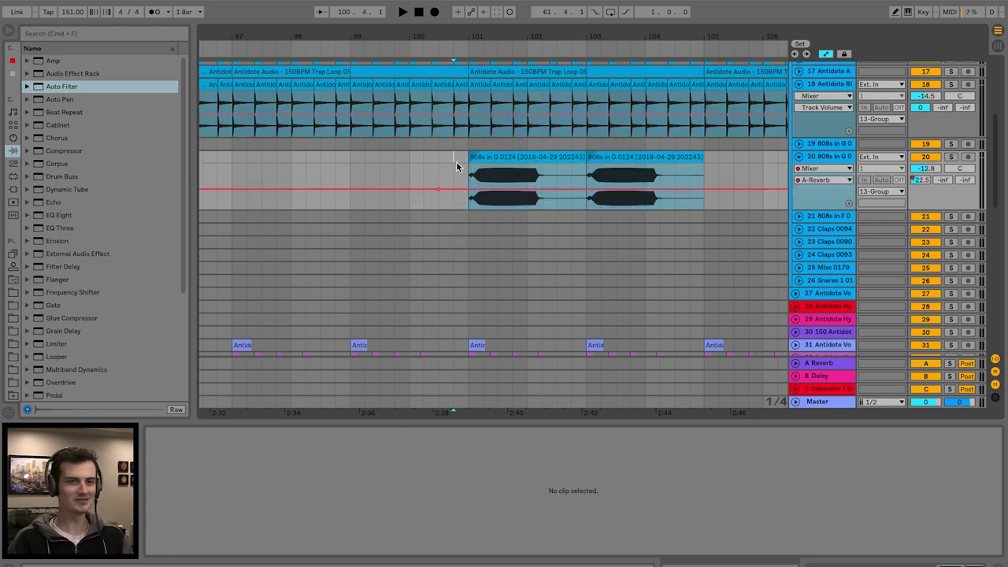
drag(464, 194, 464, 165)
click(443, 162)
key(space)
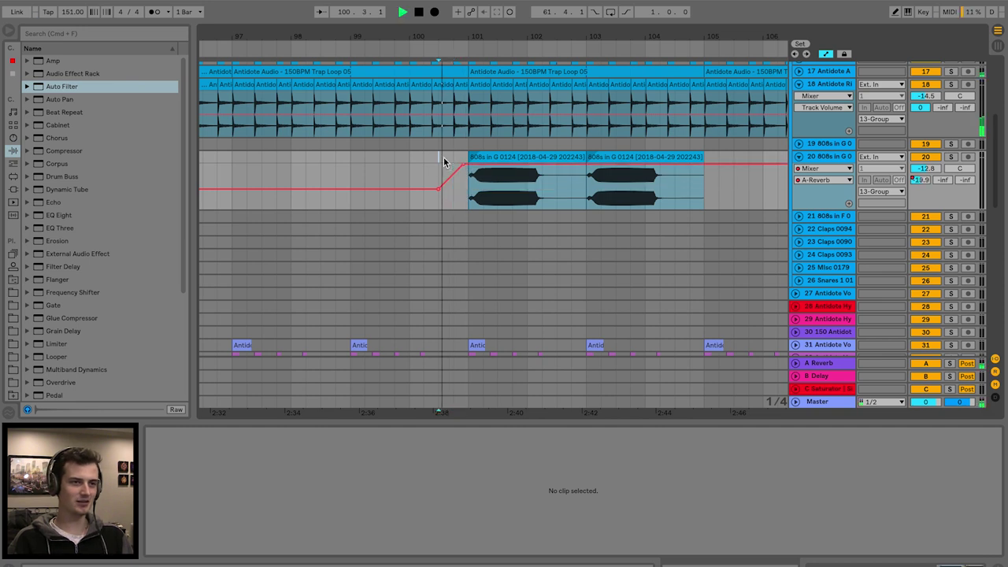
Solo 808s track 20 and listen to its clips at bars 101 and 103 and the lead-in from bar 100
click(535, 158)
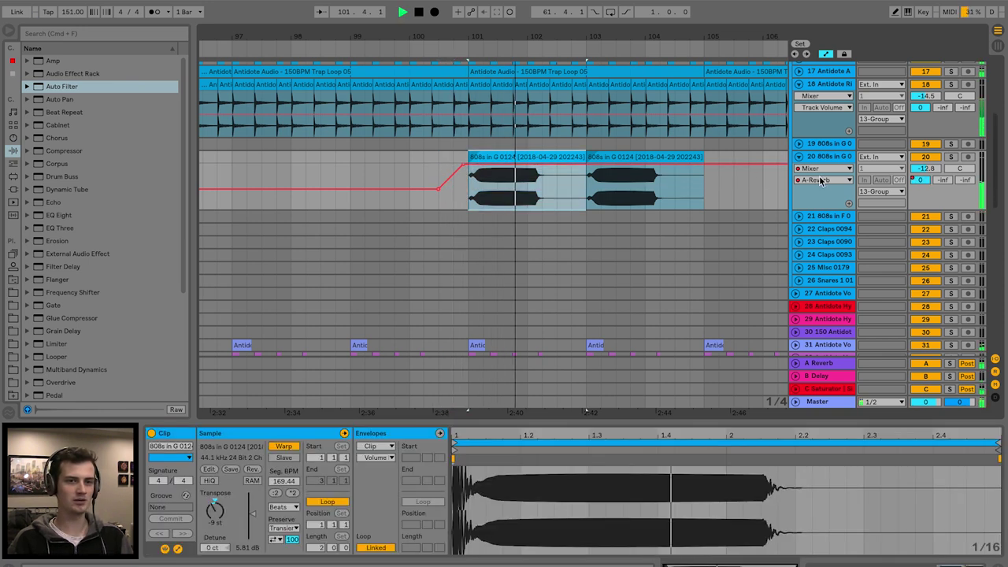
click(948, 158)
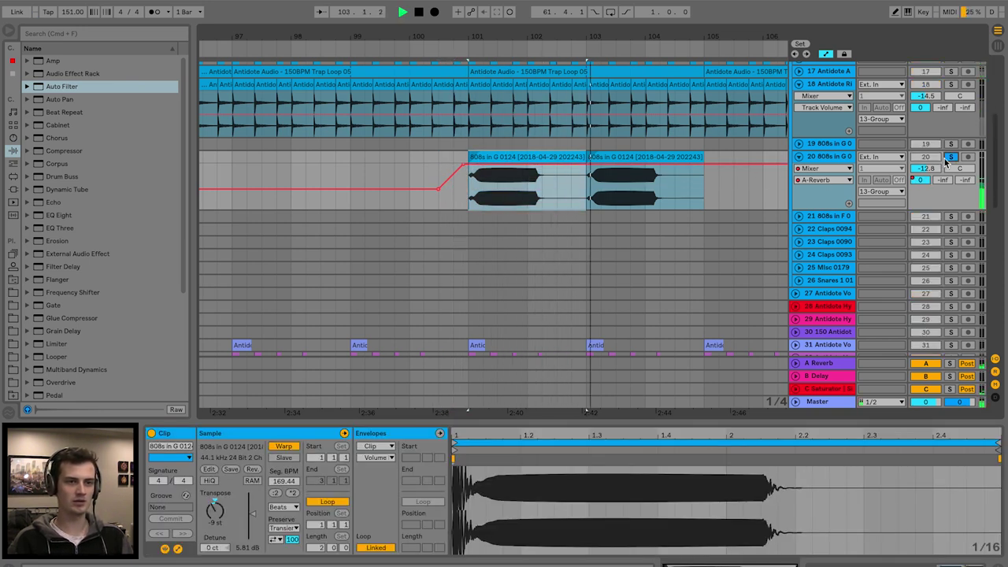
key(space)
click(636, 157)
key(space)
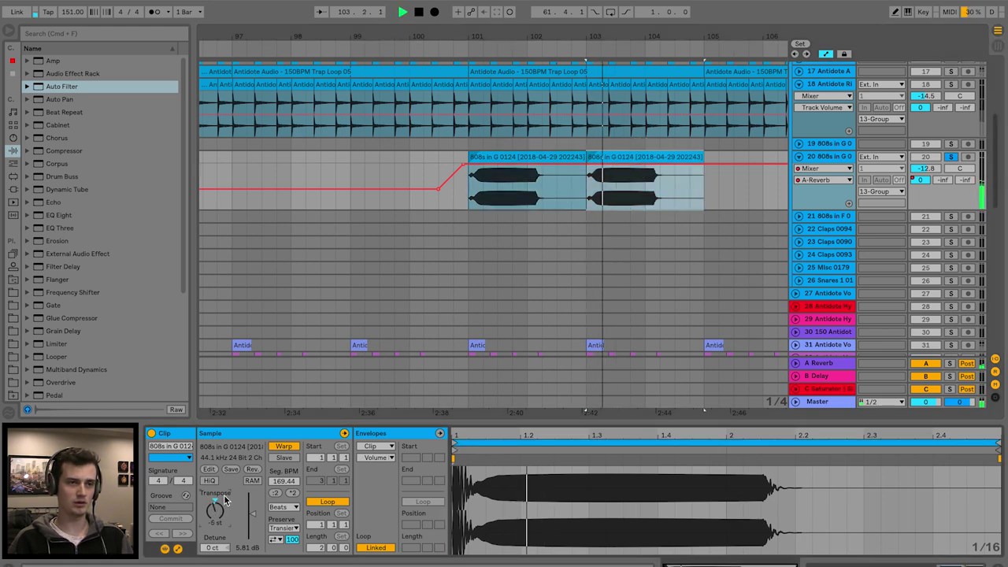
key(space)
click(424, 177)
key(space)
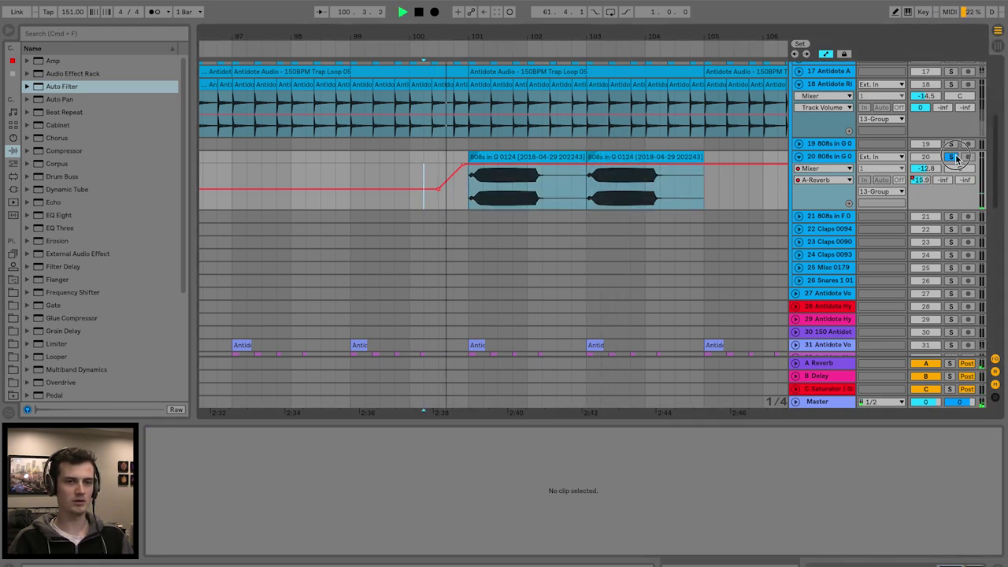
Flatten the A-Reverb send automation on 808s track 20 and load the Reverb device onto the track
drag(464, 164, 466, 192)
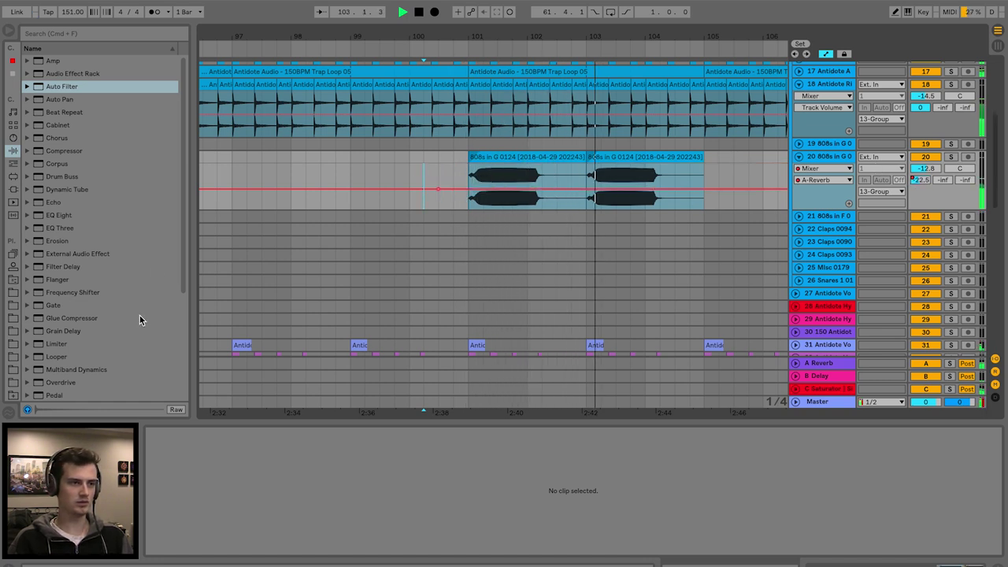
scroll(94, 326, down, 5)
click(56, 305)
key(space)
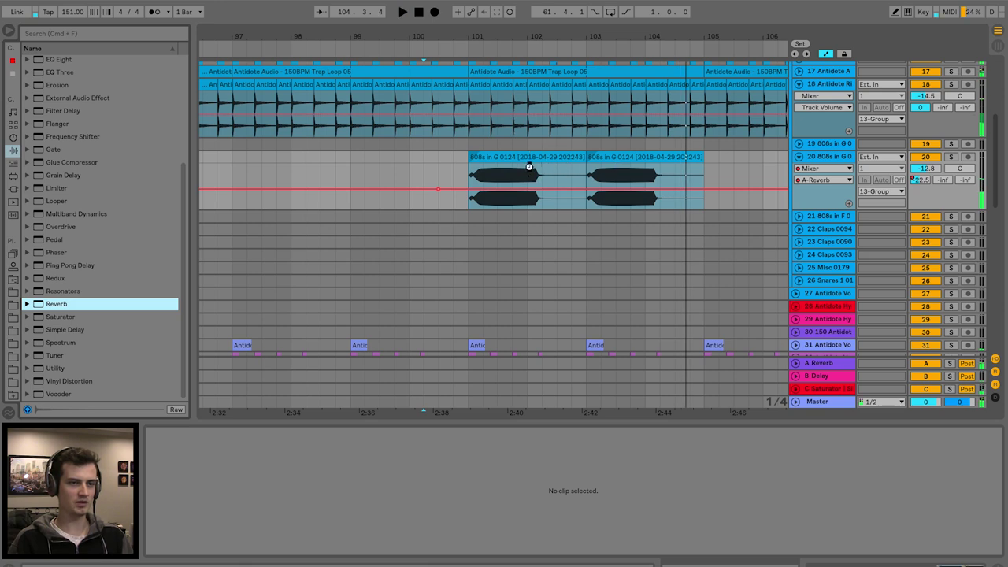
click(529, 167)
scroll(511, 167, right, 5)
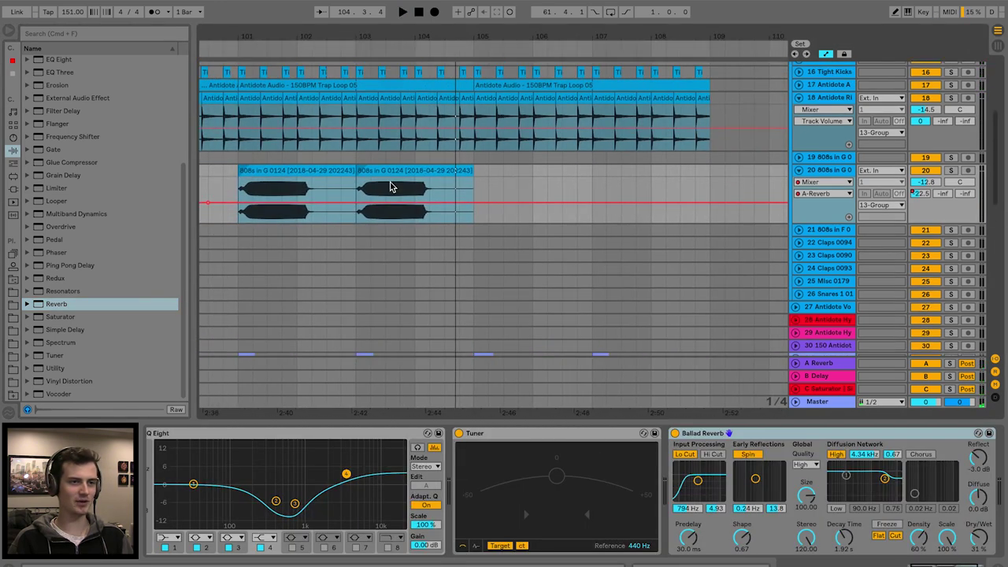
Split and duplicate the 808 clips on track 20 to fill bars 101 to 109, with short hits at 104.3 and 106.3
key(ctrl+d)
key(space)
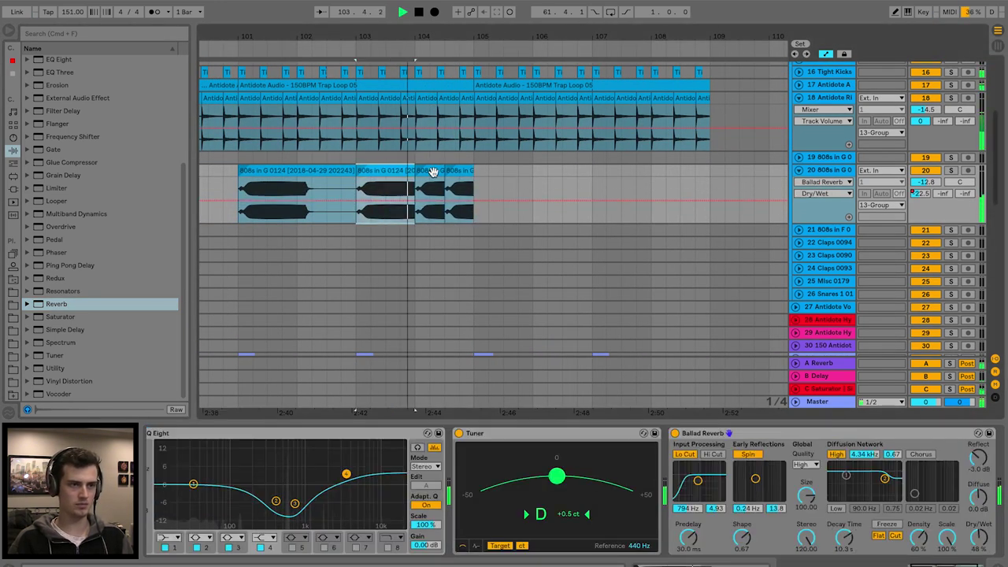
key(ctrl+d)
click(272, 171)
key(ctrl+d)
key(space)
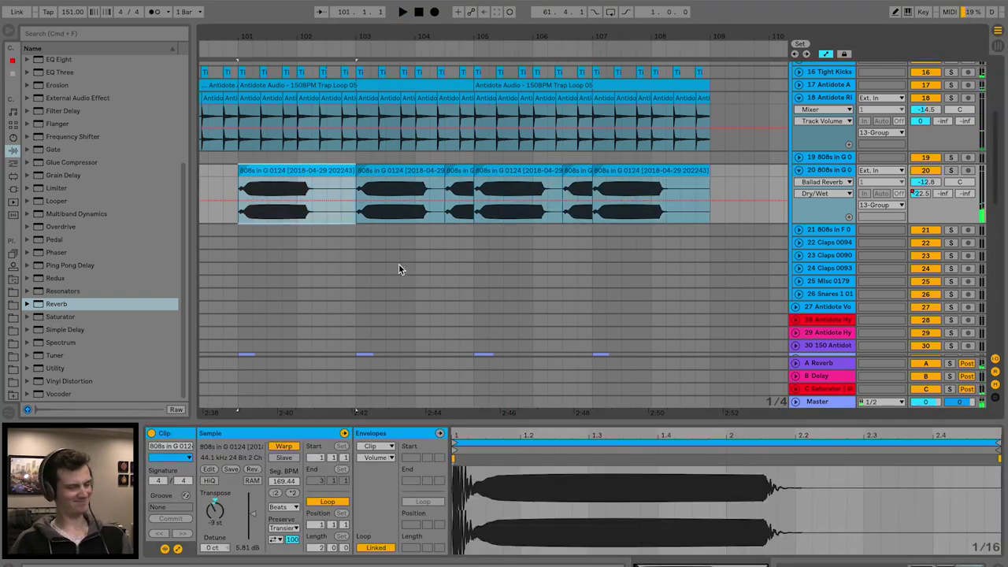
Play the section from bar 101 with the new 808 pattern and select the 808 clip at bar 107
scroll(394, 272, down, 10)
key(space)
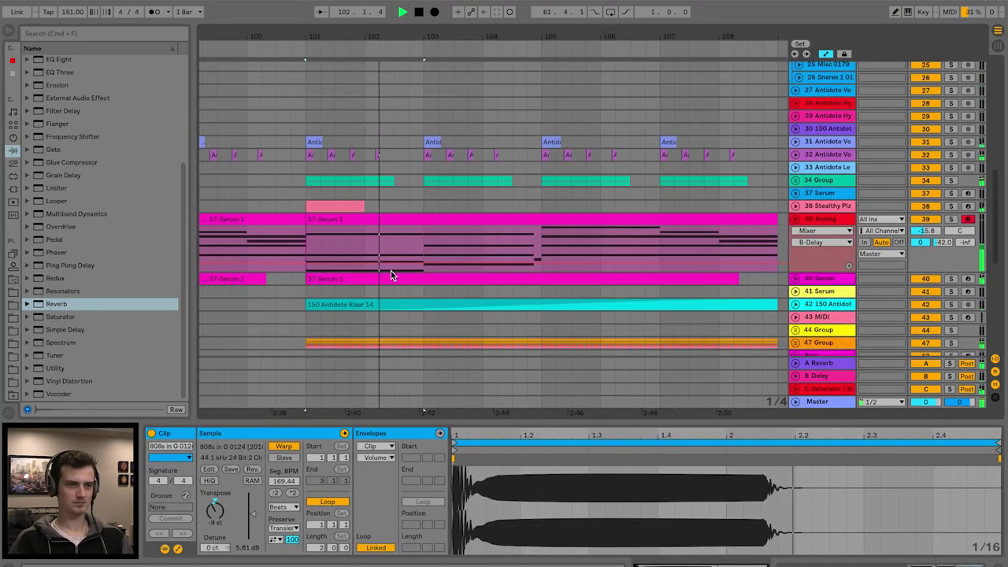
scroll(391, 270, up, 10)
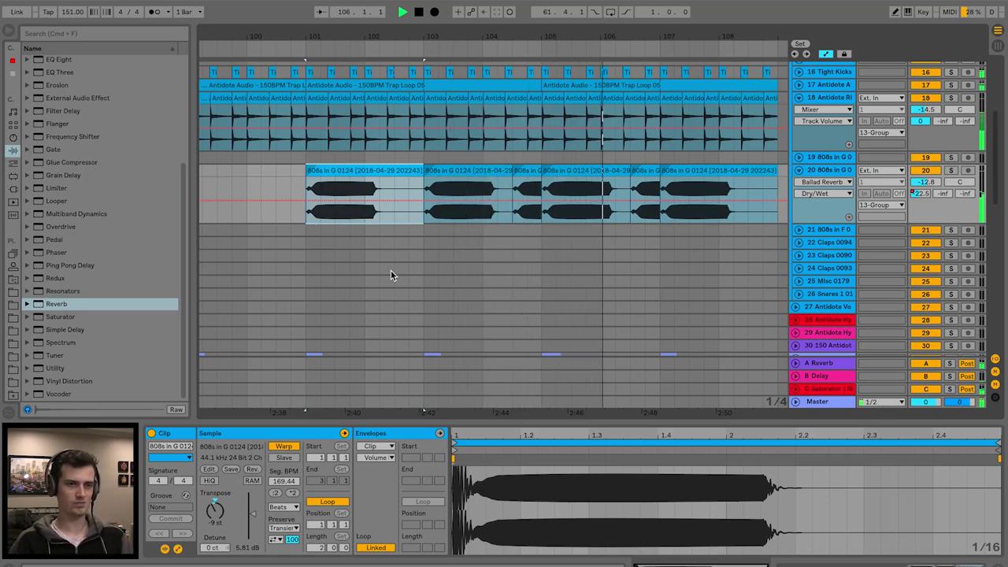
click(682, 169)
scroll(528, 266, down, 2)
key(minus)
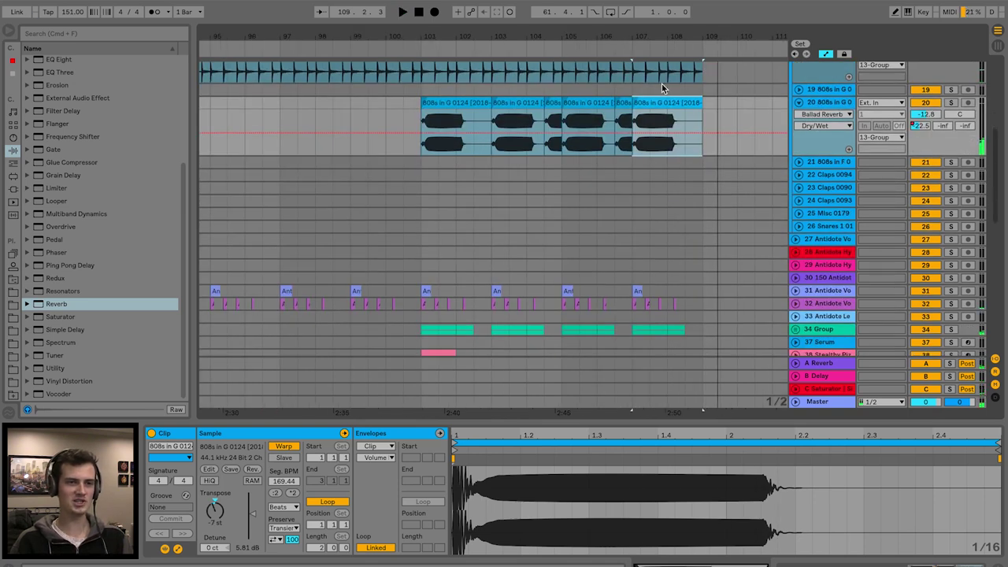
Listen to the melody notes of Serum track 40 in solo around bar 107 and switch its solo off
scroll(650, 120, down, 1)
scroll(649, 146, down, 10)
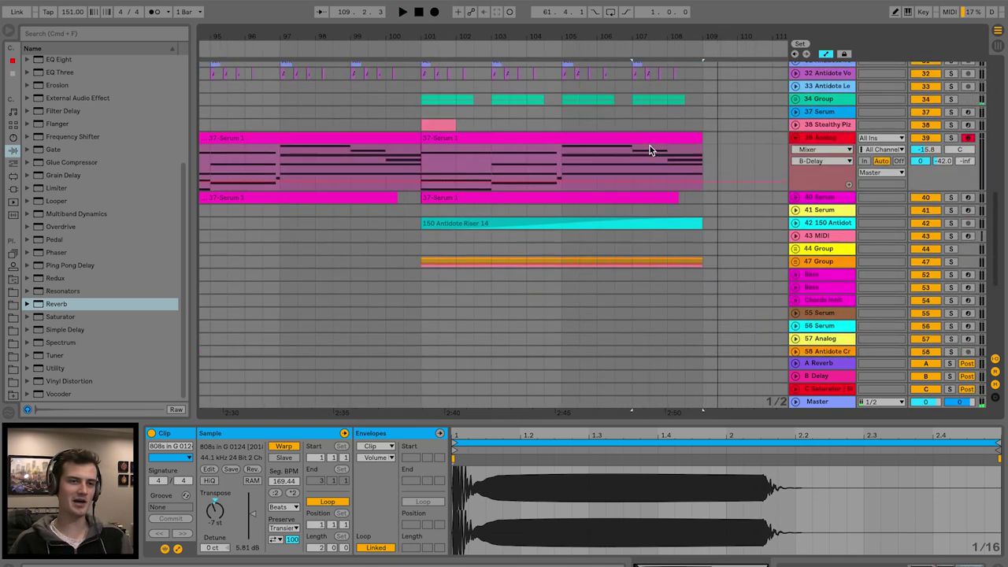
click(647, 150)
scroll(742, 171, up, 4)
key(space)
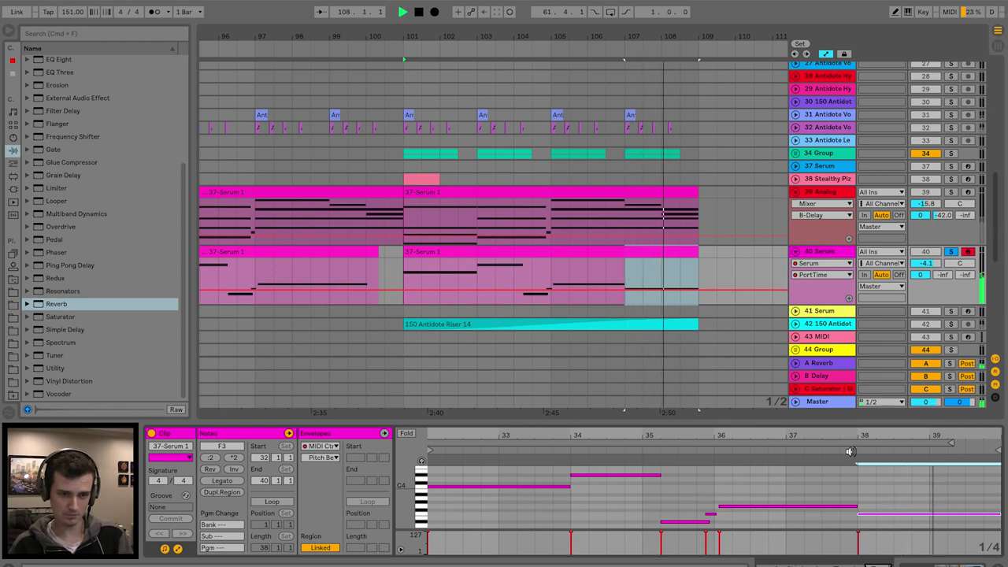
click(404, 263)
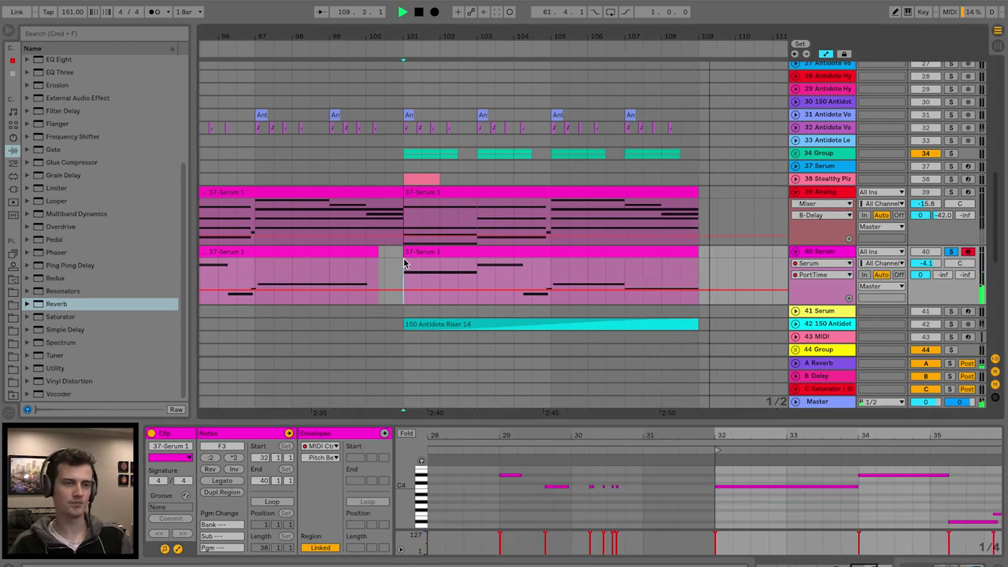
key(space)
click(952, 252)
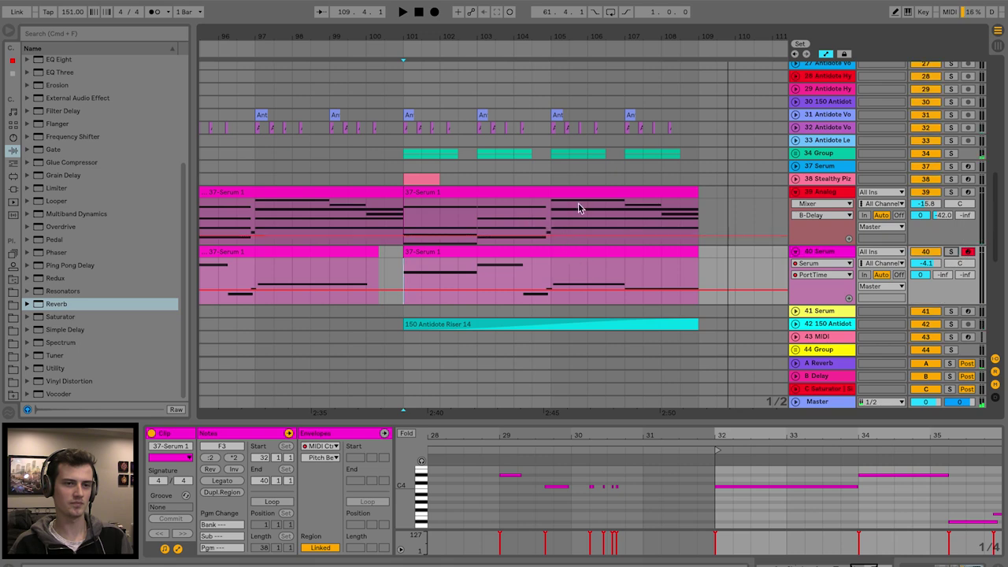
Examine the Analog chord clip at bar 101 with tracks 39 and 40 soloed, and play from just before bar 101
scroll(551, 207, up, 1)
click(492, 204)
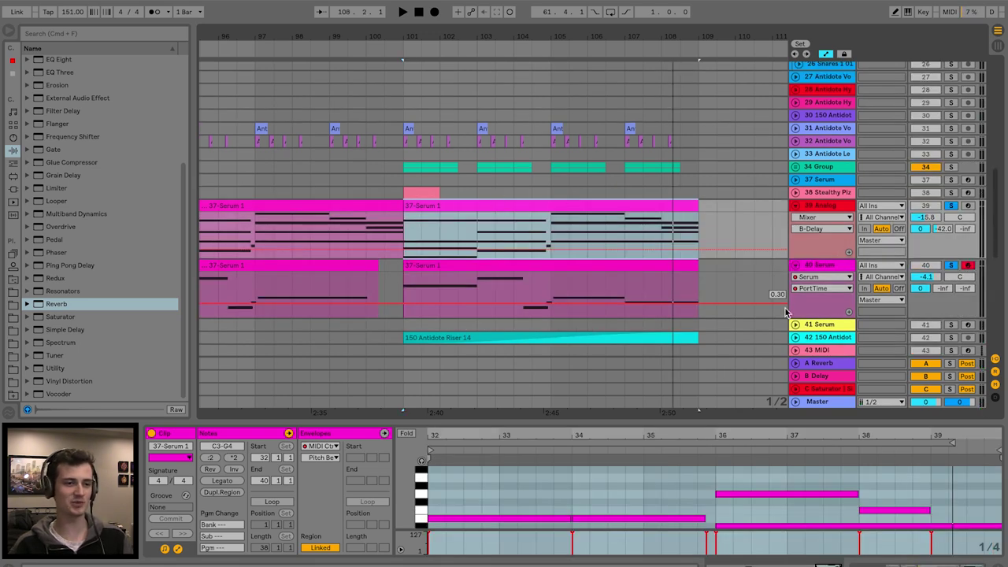
scroll(731, 281, up, 10)
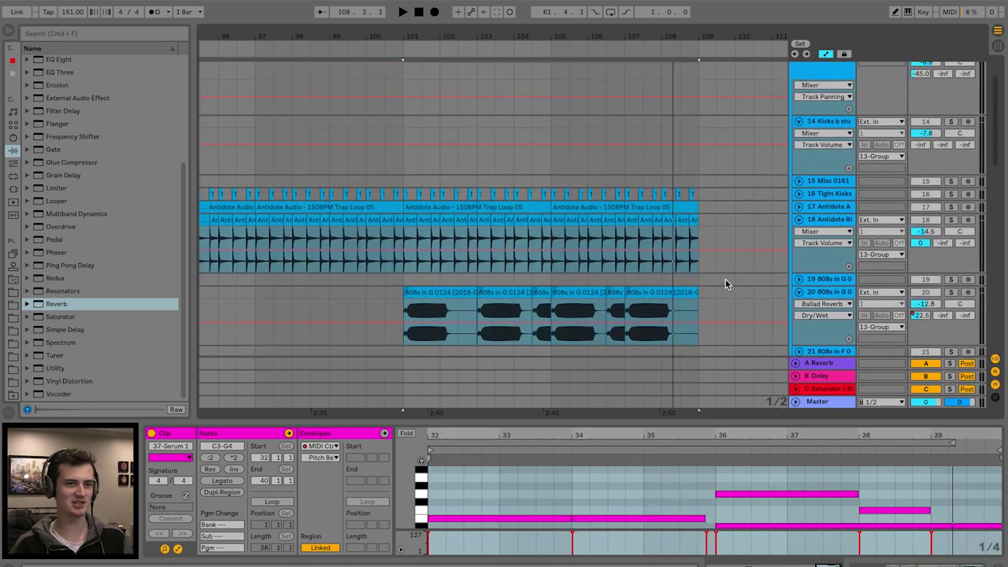
click(396, 223)
key(space)
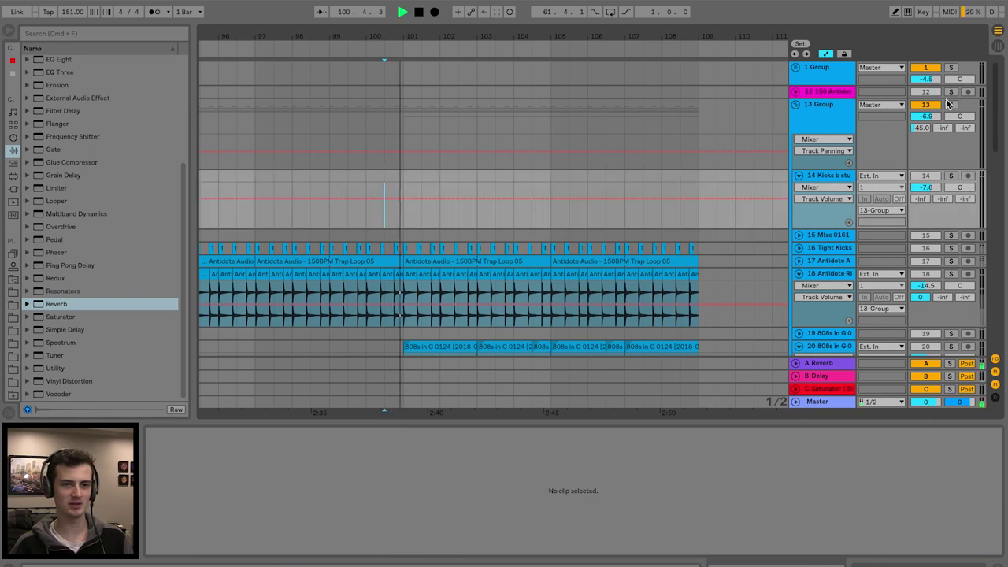
Review the arrangement around bars 91 to 109 during playback, folding and unfolding 13 Group to check the layers and 808s
click(795, 104)
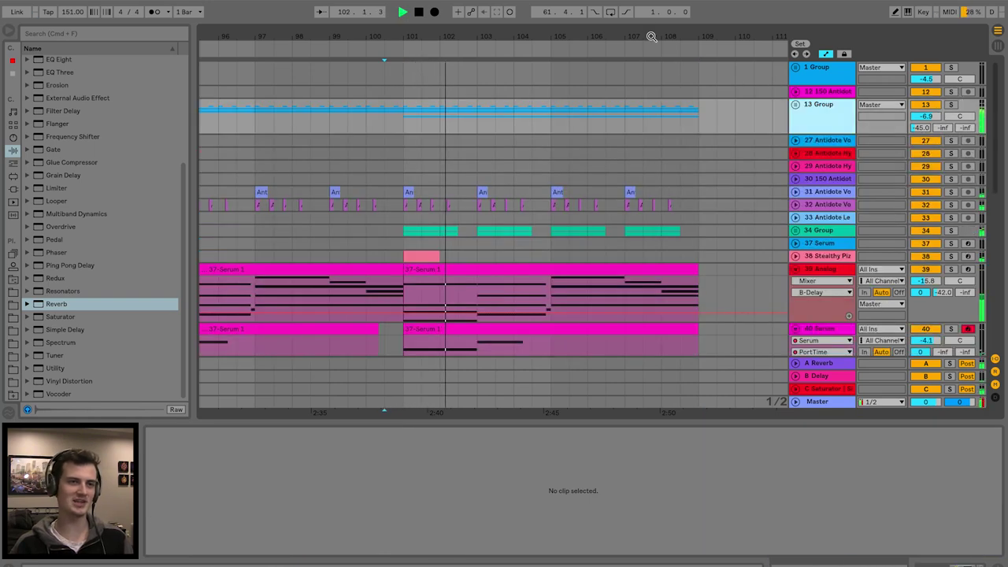
drag(651, 47, 651, 37)
scroll(576, 244, down, 5)
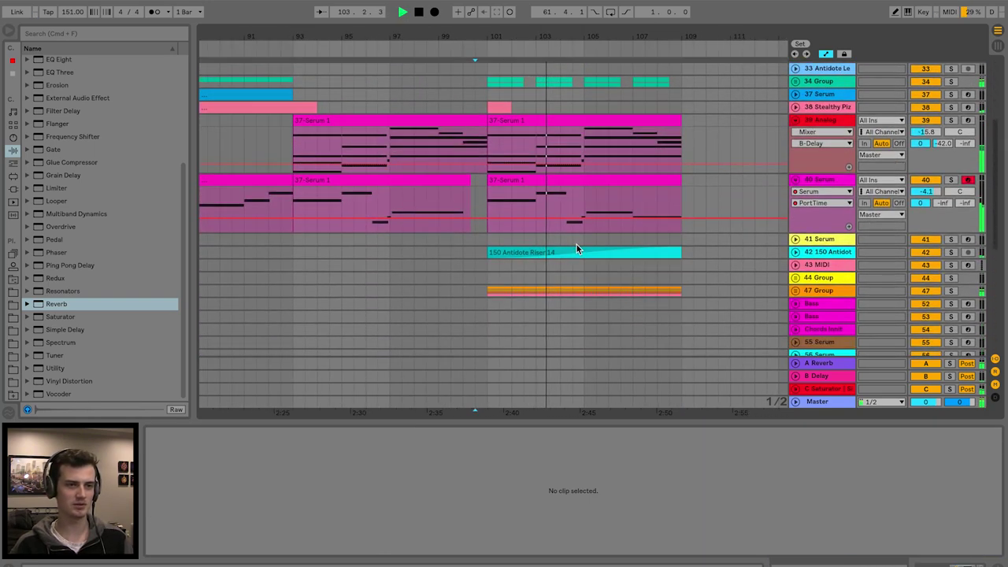
scroll(748, 198, up, 5)
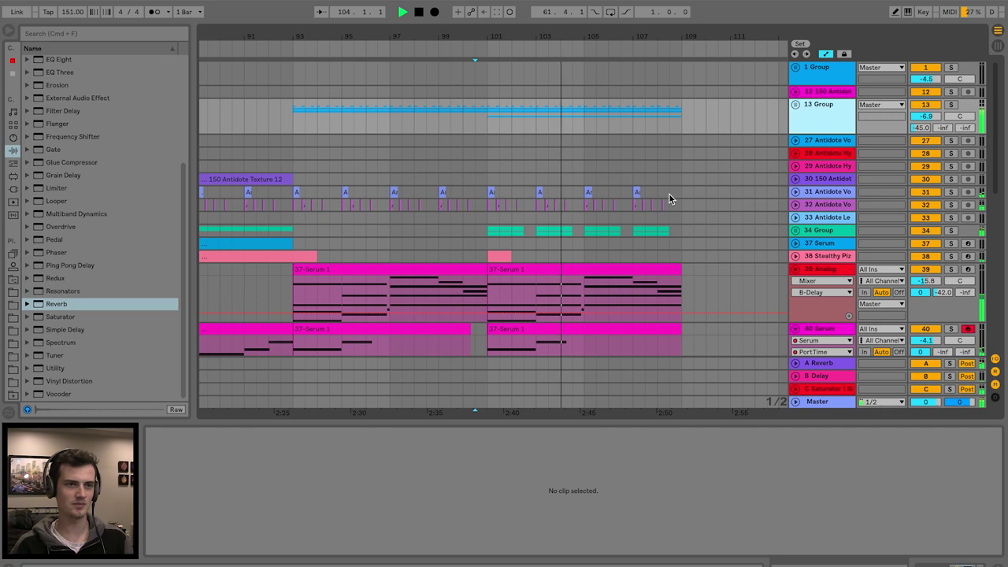
click(795, 104)
scroll(697, 315, down, 4)
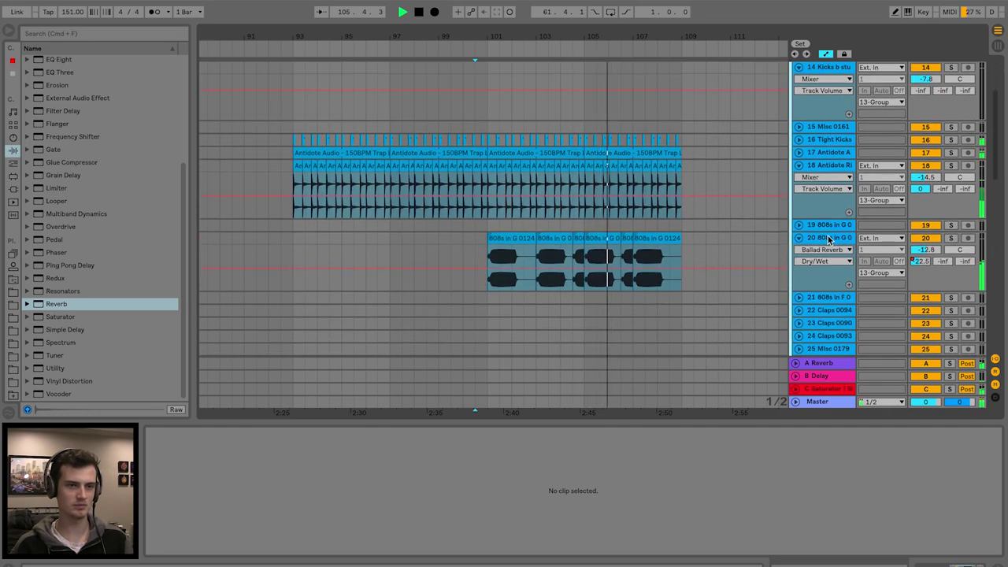
click(724, 288)
scroll(708, 504, right, 3)
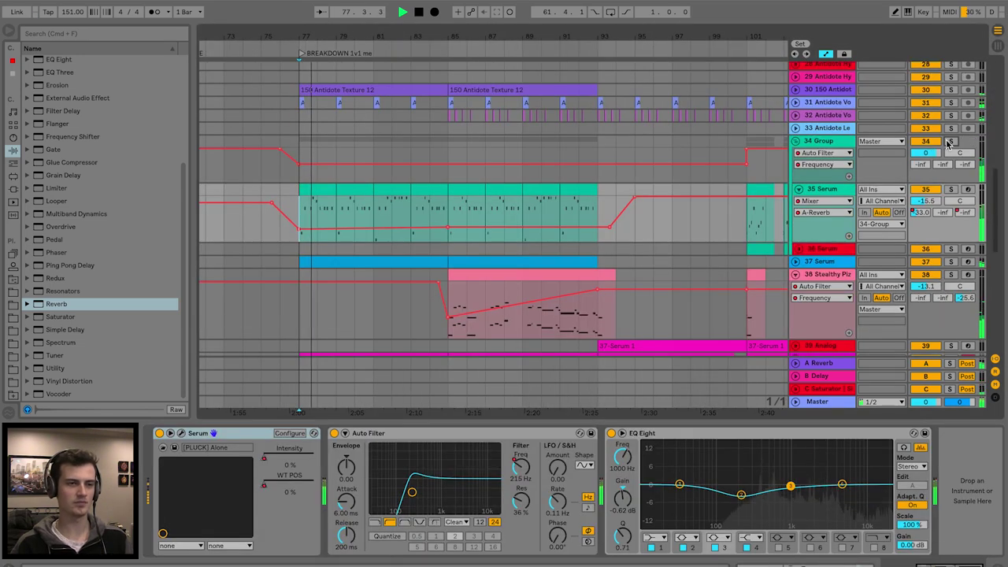
Fold 34 Group and track 38 to compact the arrangement around the breakdown
click(796, 141)
key(minus)
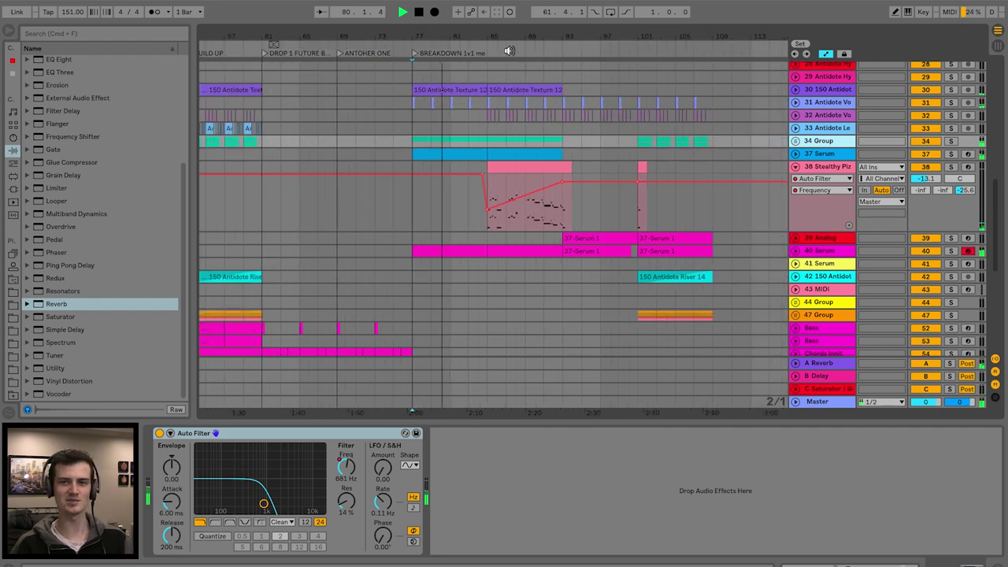
click(795, 166)
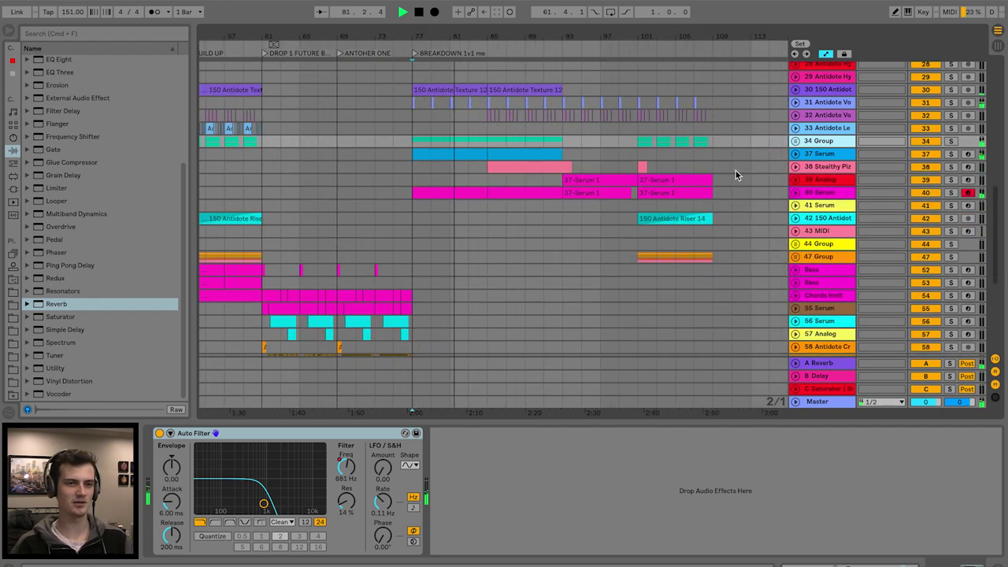
Insert a new MIDI track below Serum track 40 and load the Kontakt 5 plug-in onto it
click(819, 192)
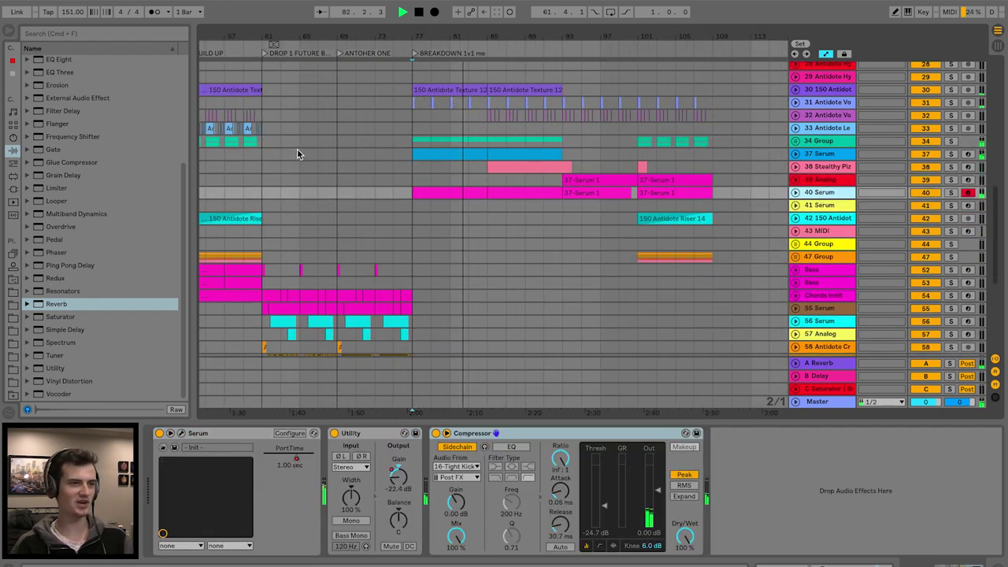
key(ctrl+shift+t)
click(12, 189)
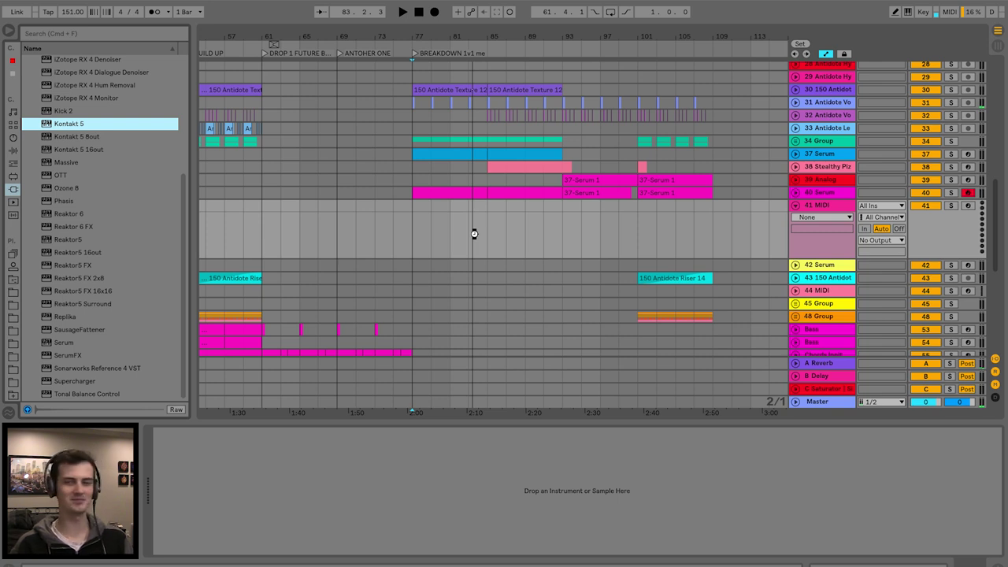
drag(474, 233, 474, 233)
Load the String Ensemble instrument in Kontakt, close the plug-in window and set the start position to bar 75
double_click(264, 280)
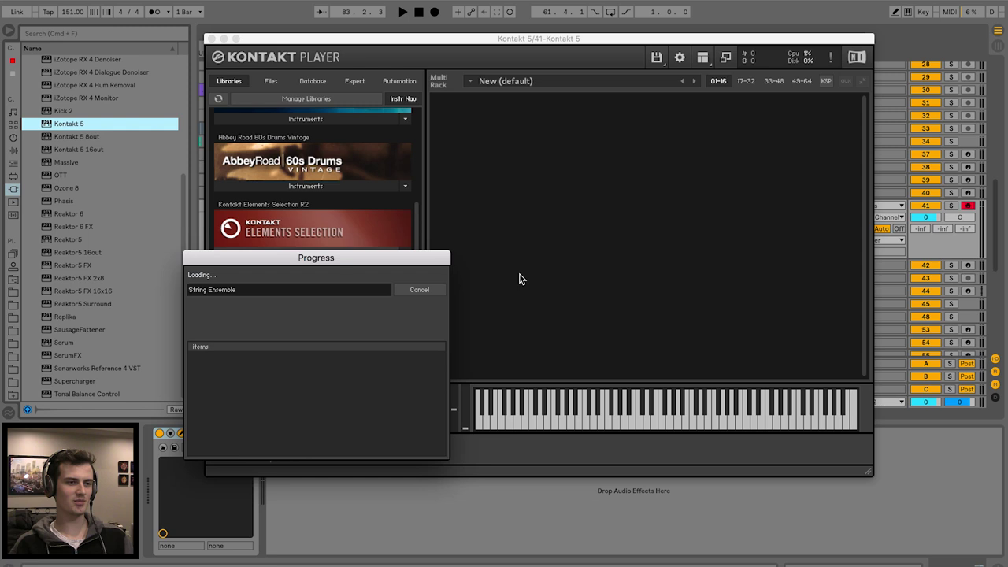
click(210, 40)
click(391, 203)
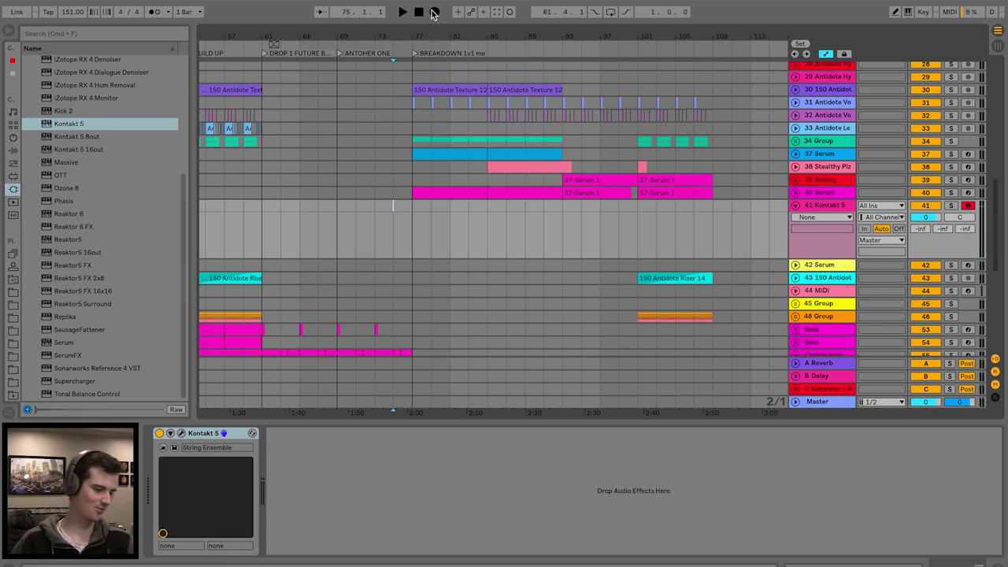
Set track 41 Kontakt 5's reverb send to 0, record a strings part from bar 75, and trim the clip's end to bar 85
click(916, 229)
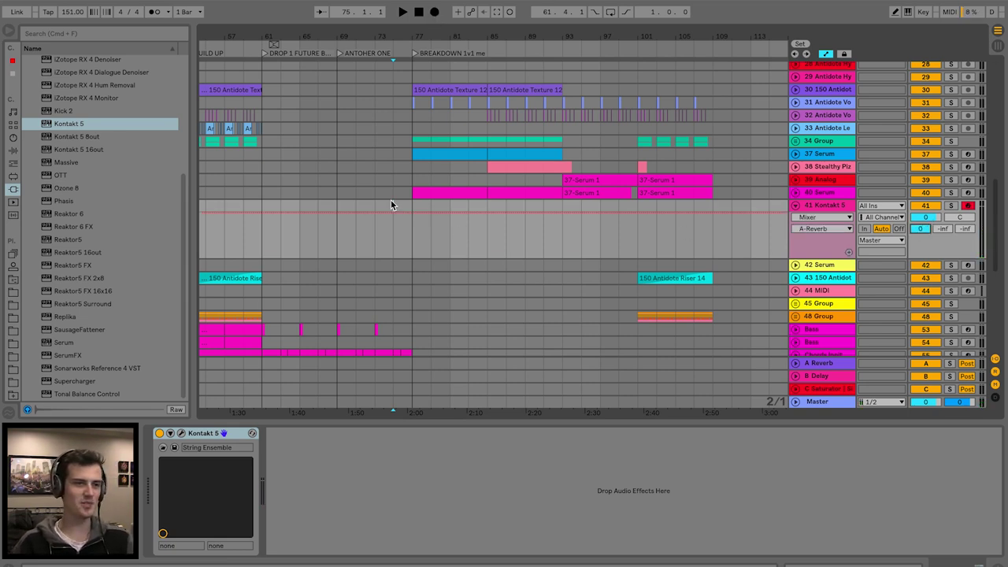
click(434, 12)
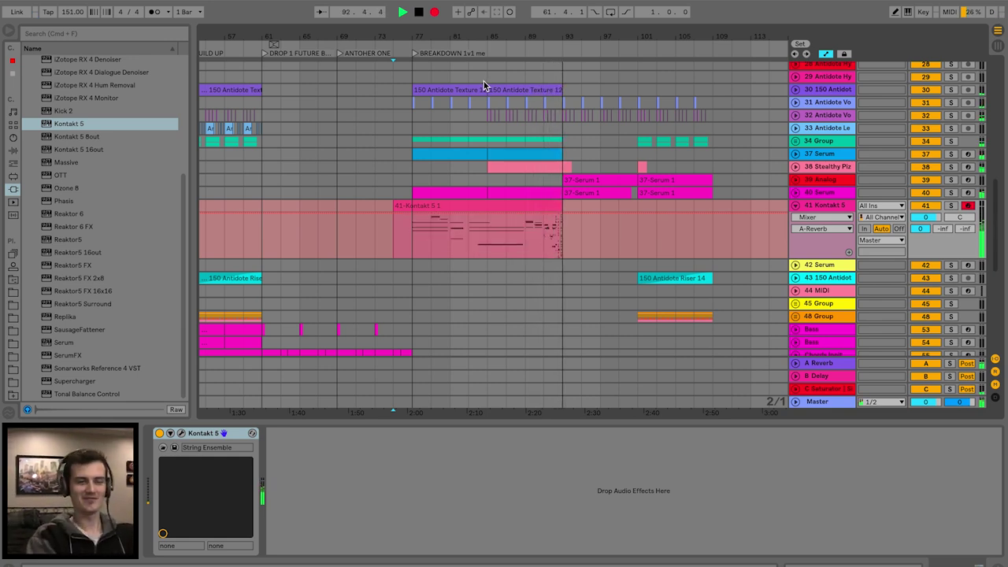
key(space)
click(539, 209)
mouse_move(539, 208)
mouse_down()
mouse_move(462, 210)
mouse_move(488, 212)
mouse_up()
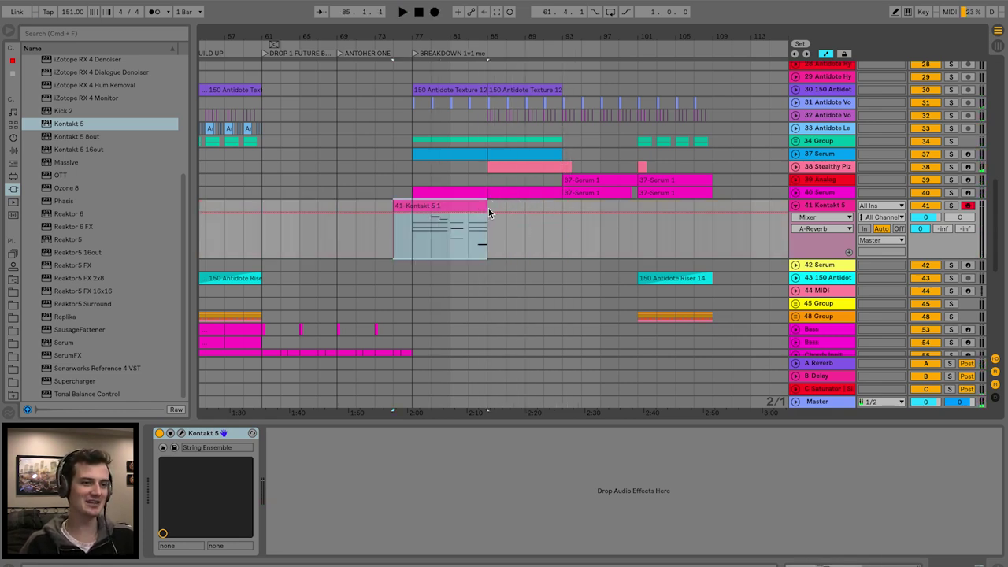
In the strings clip, extend the three long chord notes to the clip's end and the F4 note to just past bar 8
double_click(481, 206)
drag(739, 422, 740, 223)
drag(761, 396, 988, 383)
click(537, 248)
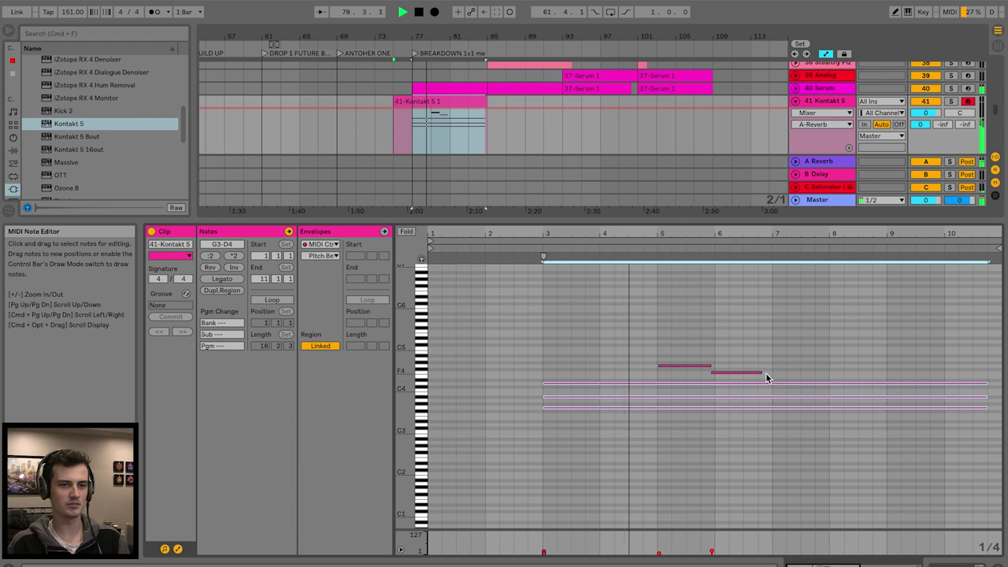
drag(761, 371, 856, 370)
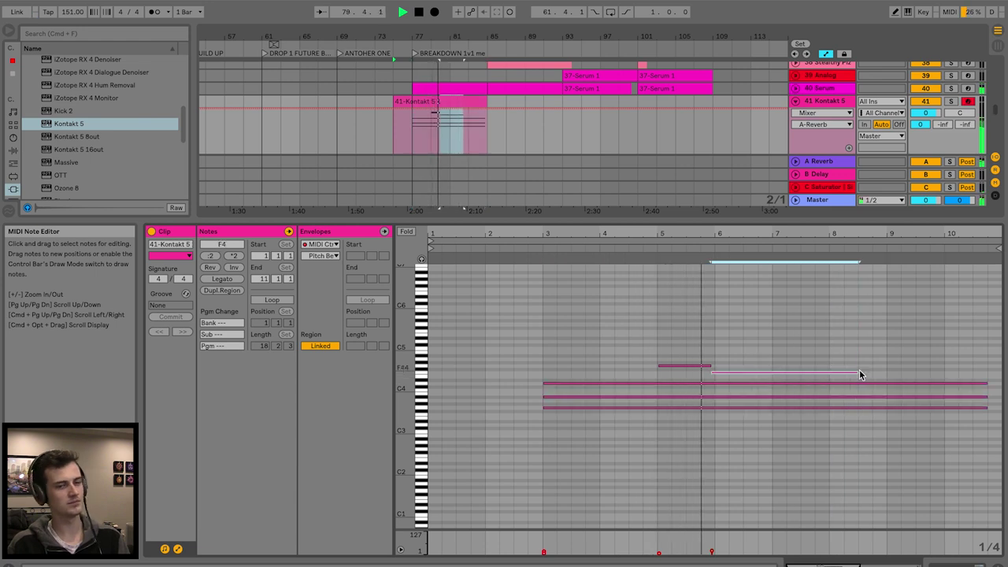
Lower the Kontakt 5 track's volume to -9.8 dB and shrink the note editor to reveal more of the arrangement
drag(925, 113, 938, 126)
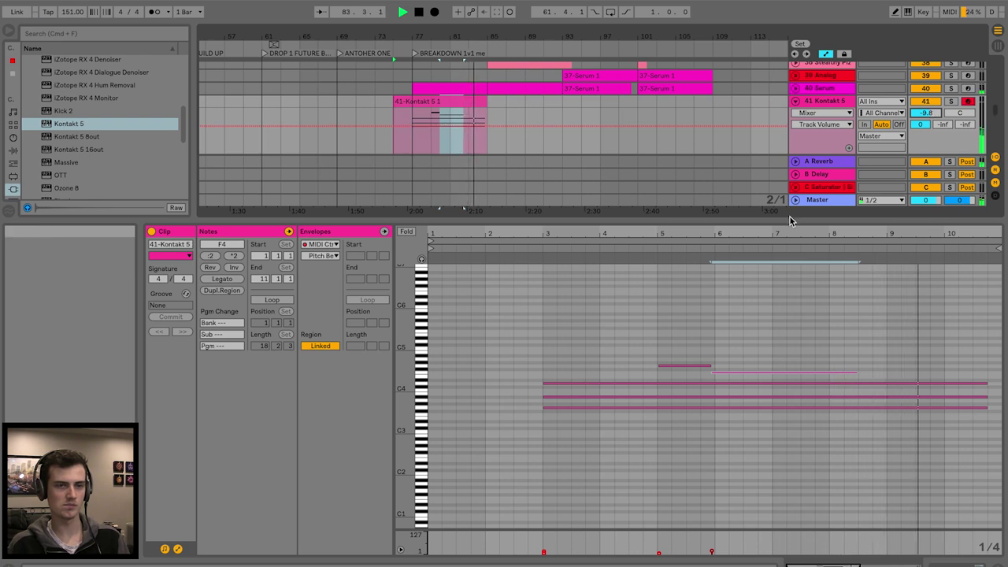
drag(790, 217, 786, 419)
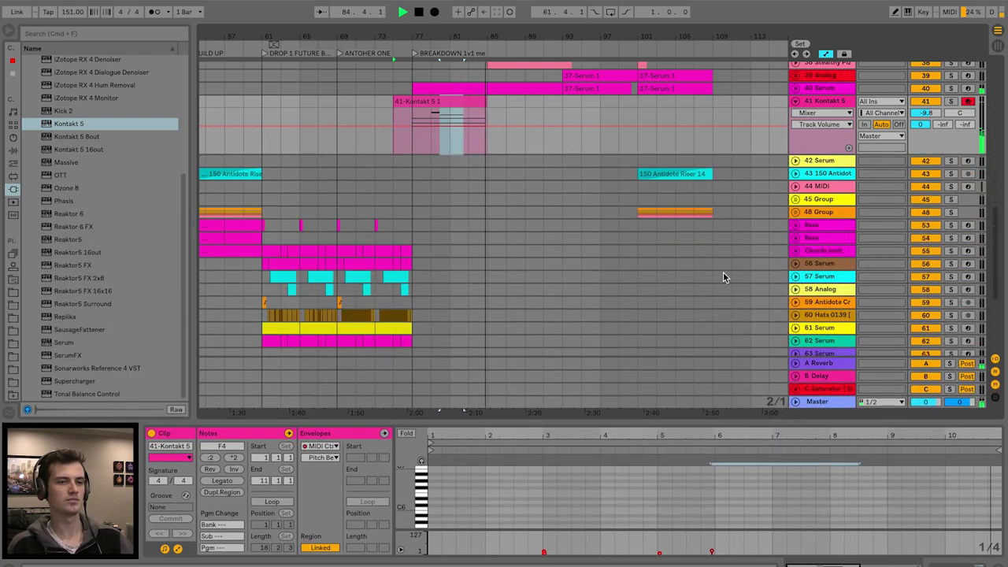
scroll(583, 156, up, 2)
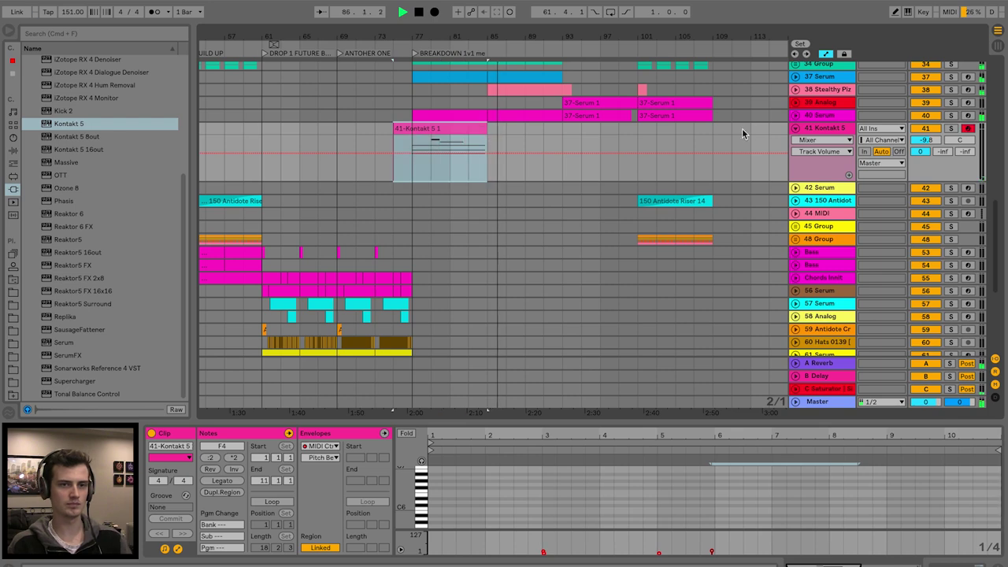
Add a Ping Pong Delay after Kontakt 5, with dry/wet at 60% and the beat division at 4
click(806, 135)
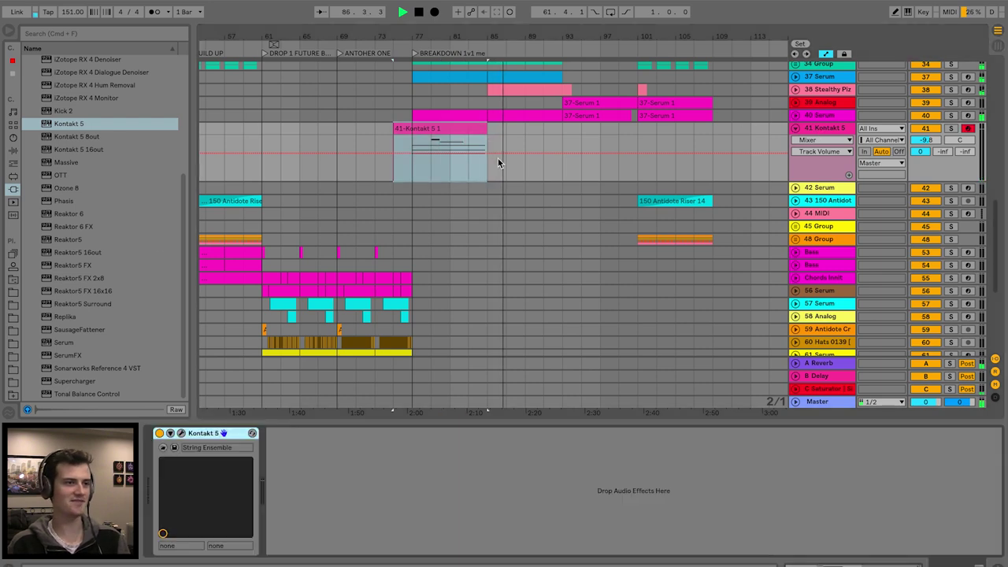
click(13, 150)
click(83, 265)
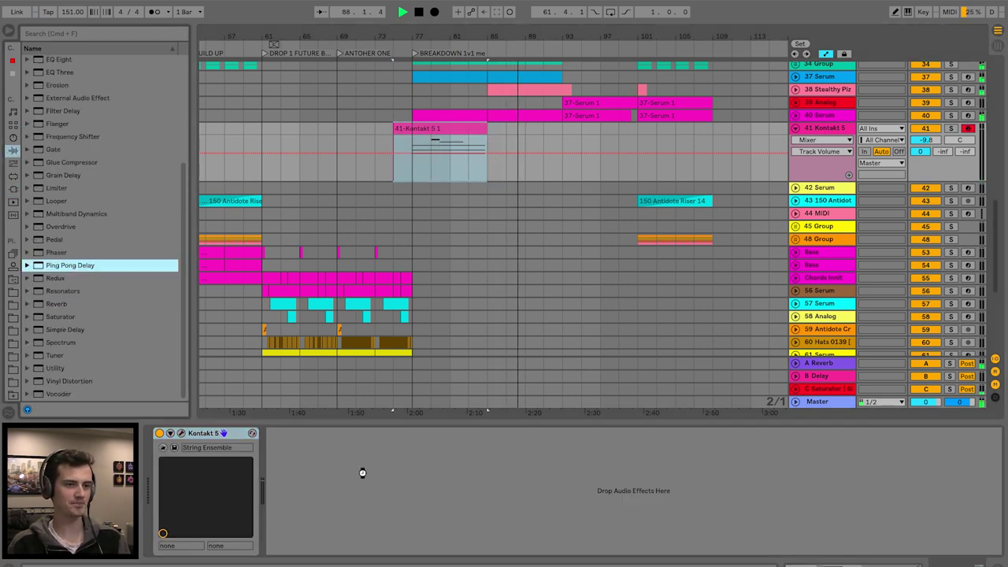
drag(523, 129, 522, 138)
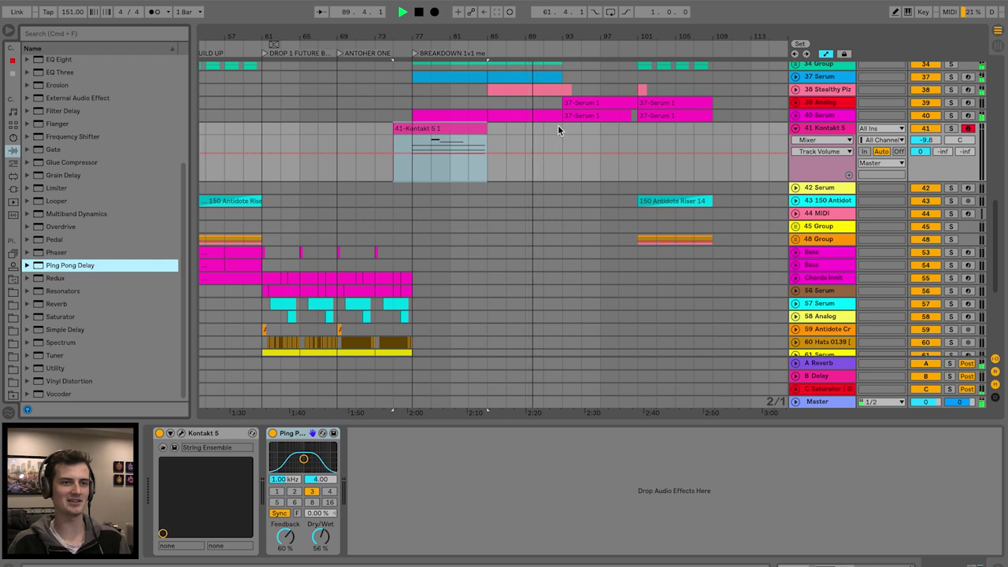
drag(320, 536, 320, 532)
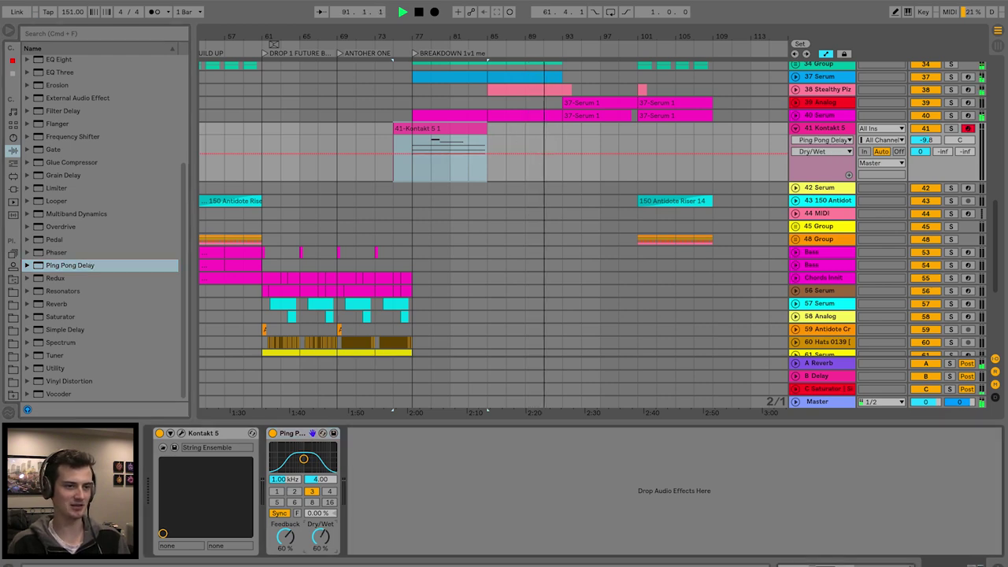
click(329, 491)
Duplicate track 38 Stealthy Pizzicato, solo the copy, replace its instrument with Analog and audition its clip
scroll(612, 203, up, 5)
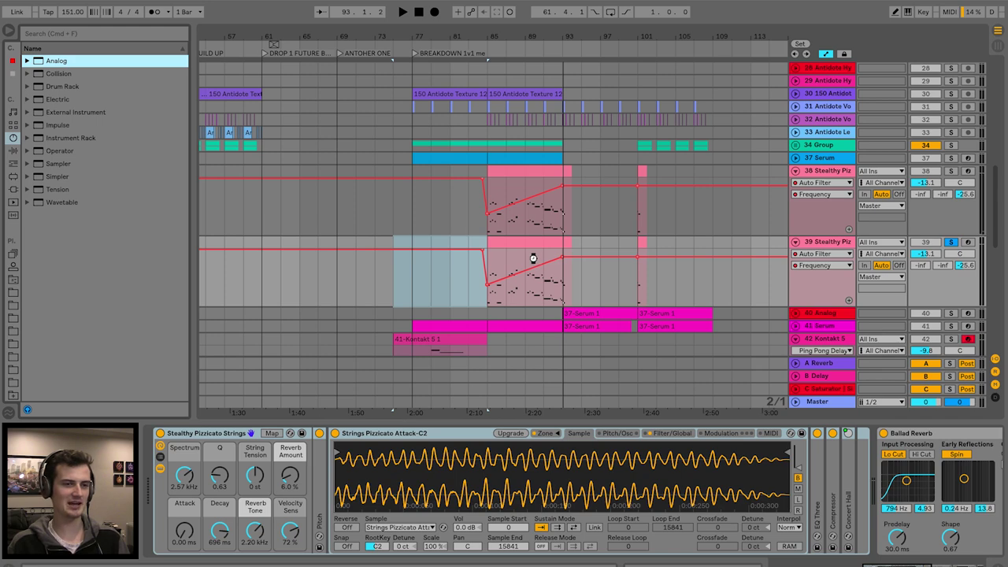
drag(529, 251, 531, 254)
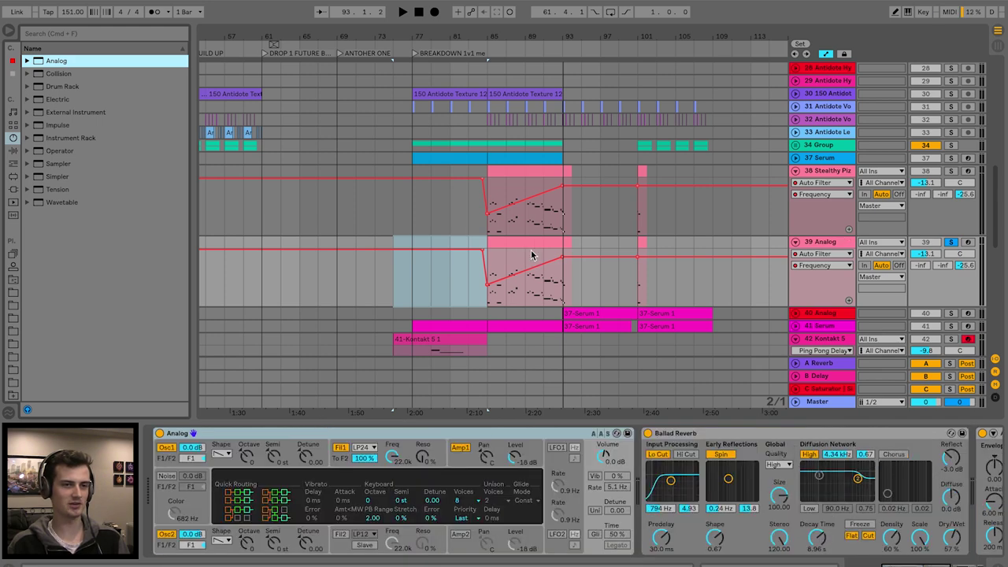
key(space)
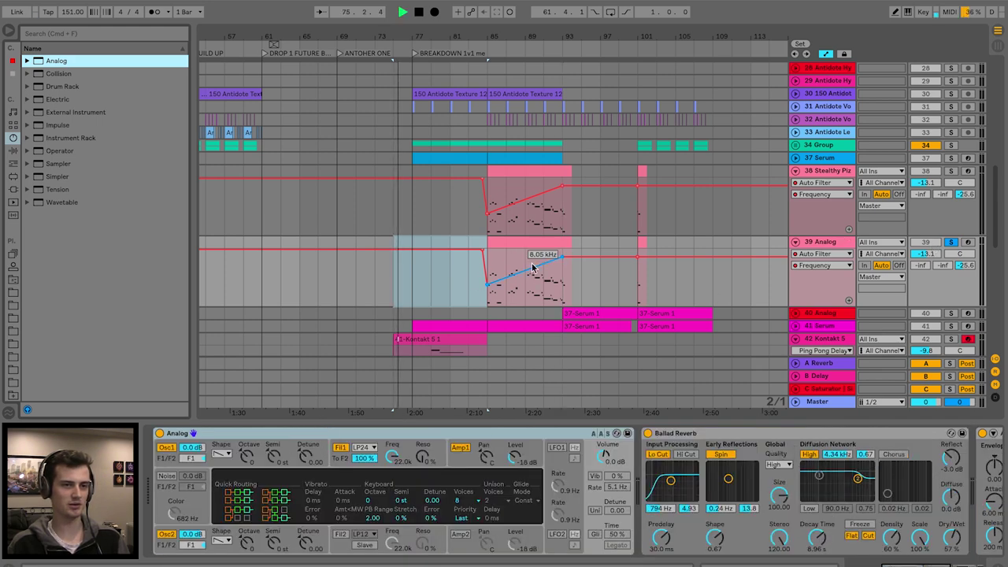
click(499, 242)
Set Analog's Osc1 to a rectangle wave, the amp envelope to 542 ms decay and 1.00 sustain, and Osc2's octave to -2
click(224, 455)
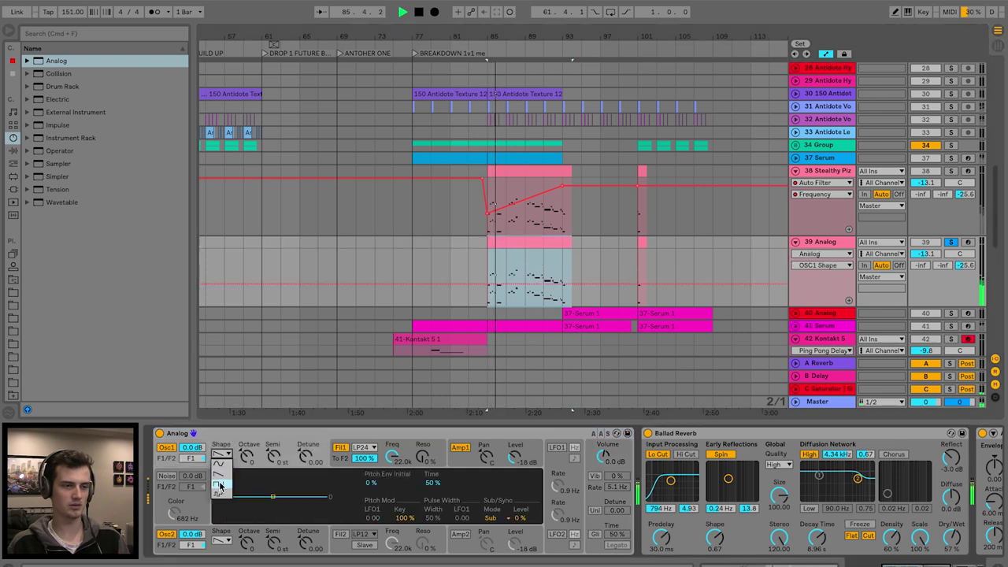
click(464, 461)
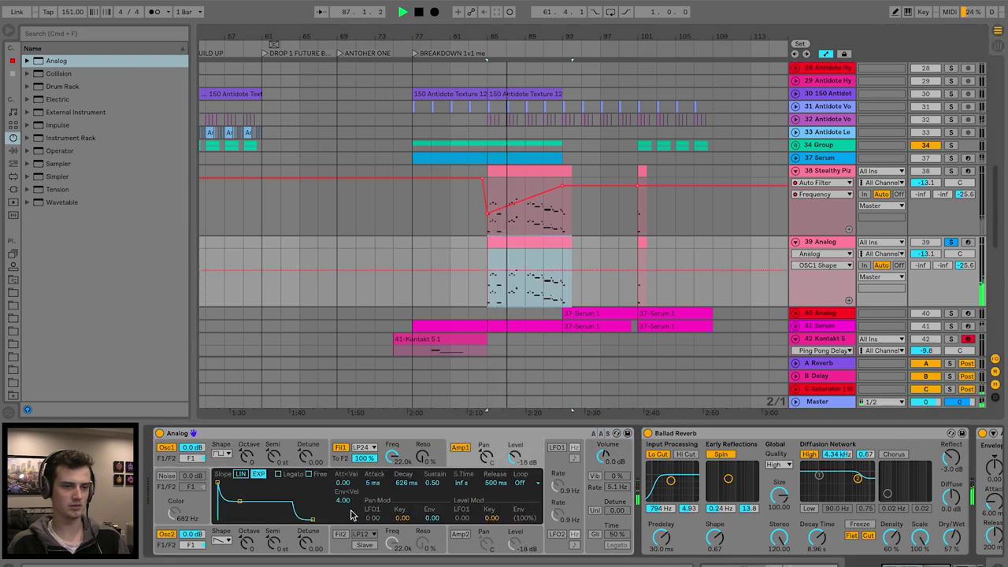
drag(311, 522, 238, 481)
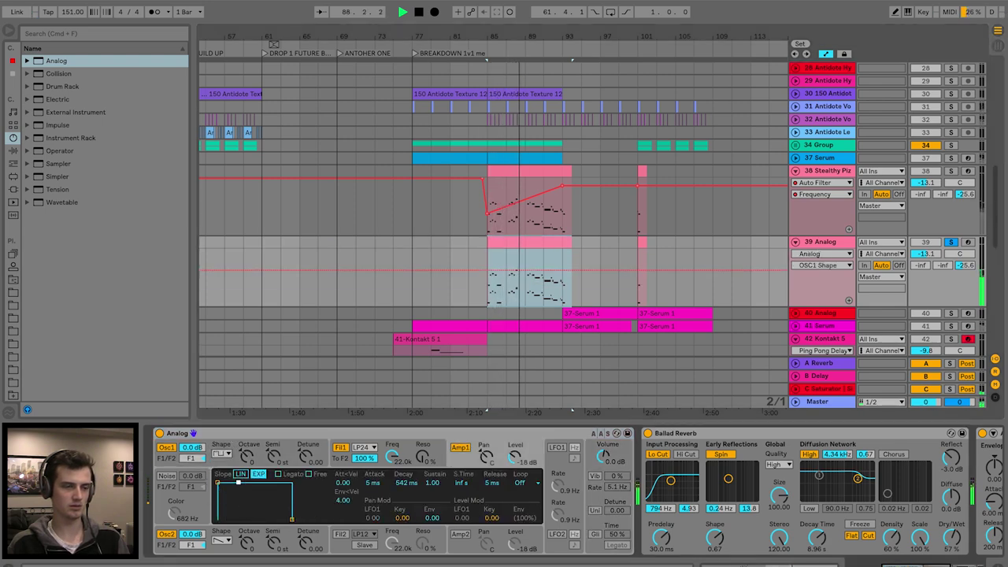
click(238, 532)
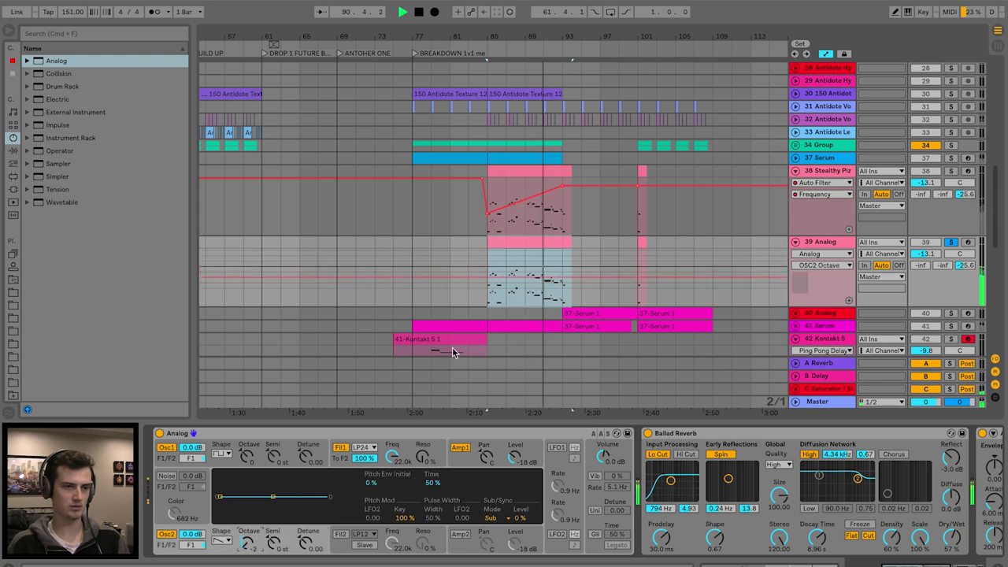
Unsolo track 39 Analog, play from just before bar 85, and set its A-Reverb send to -26.5 dB
click(476, 248)
key(space)
click(951, 244)
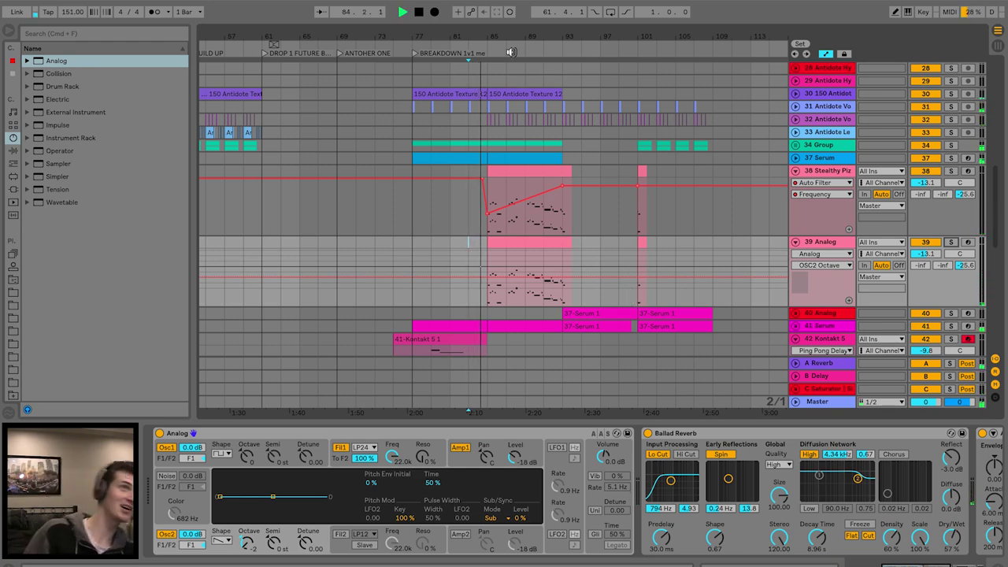
scroll(509, 52, up, 5)
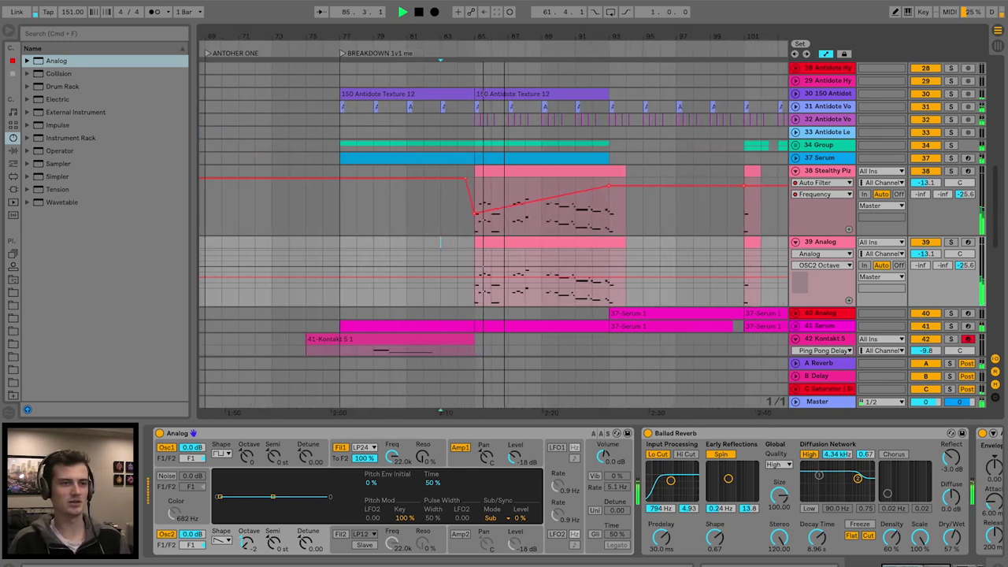
click(923, 266)
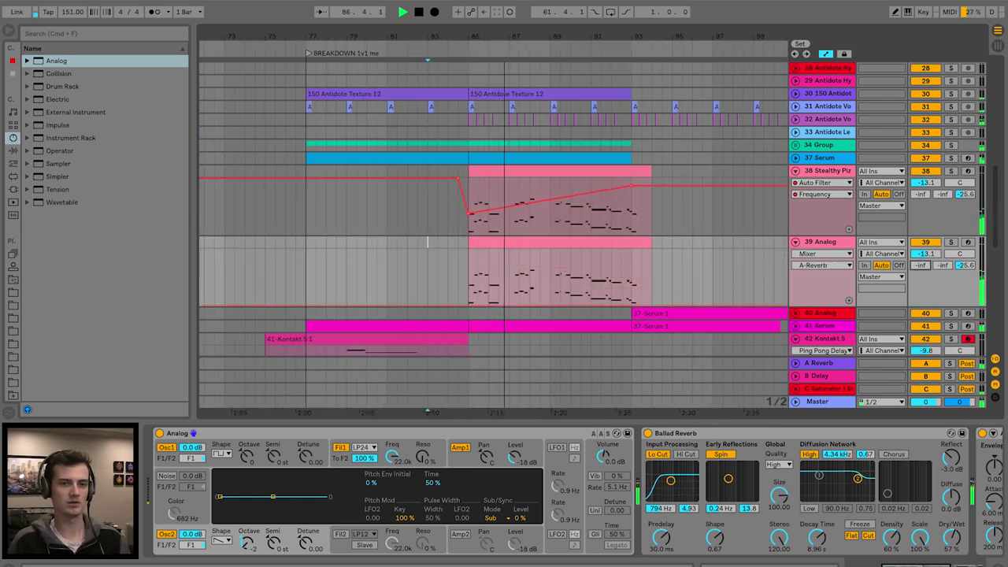
drag(921, 265, 695, 559)
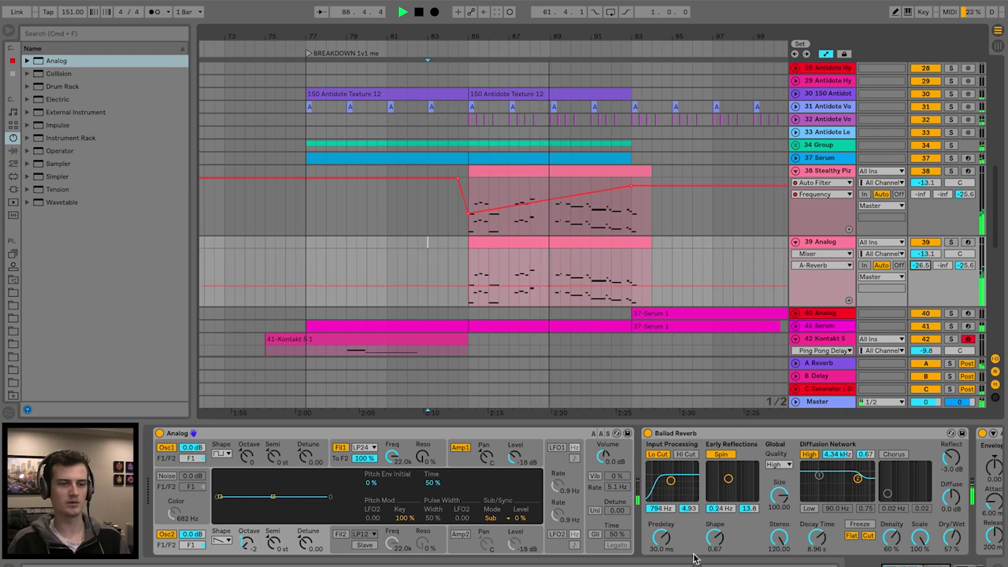
Shorten the Ballad Reverb decay time on track 39 Analog to 3.79 s and lower the track's volume to -14.6 dB
click(452, 466)
scroll(652, 515, down, 3)
drag(627, 538, 628, 546)
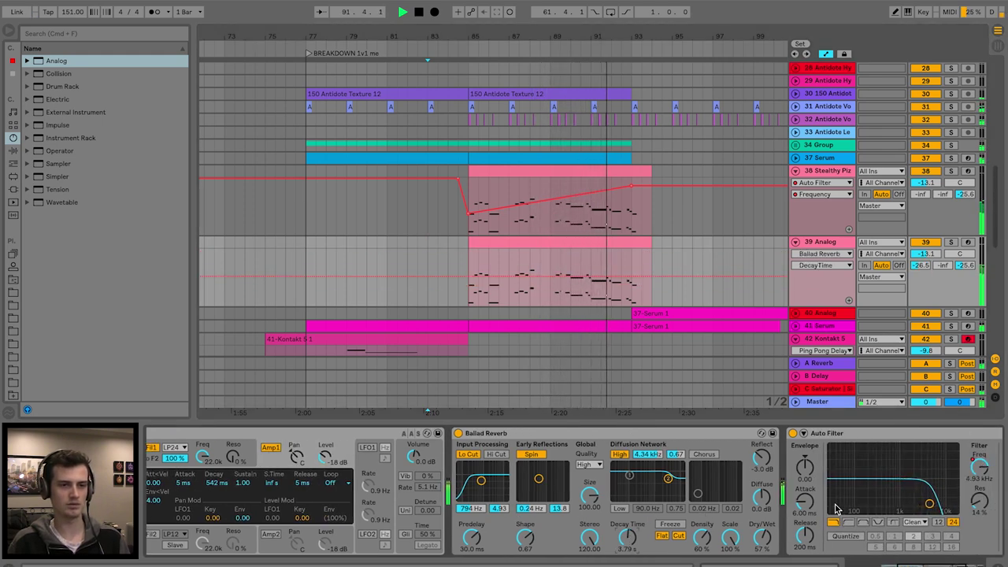
drag(930, 267, 930, 272)
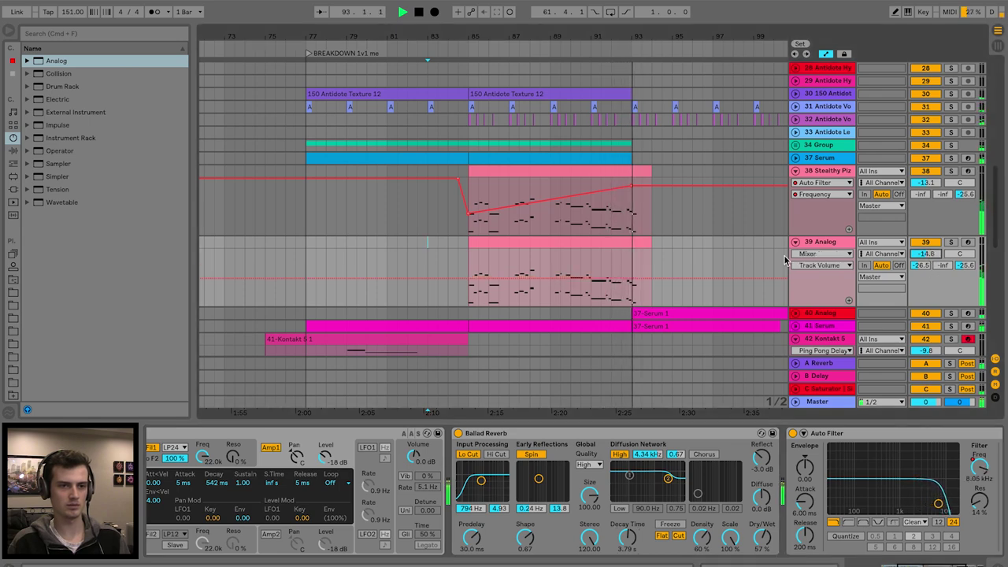
Duplicate bars 85 to 93 of track 38's pizzicato clip, including its filter automation, to bar 93
scroll(628, 258, right, 5)
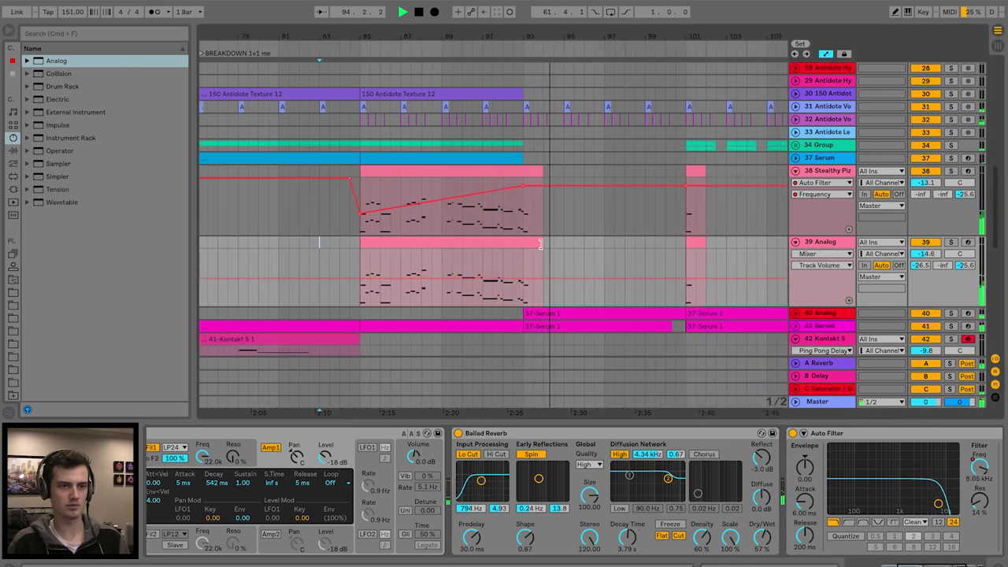
click(435, 169)
drag(527, 219, 367, 173)
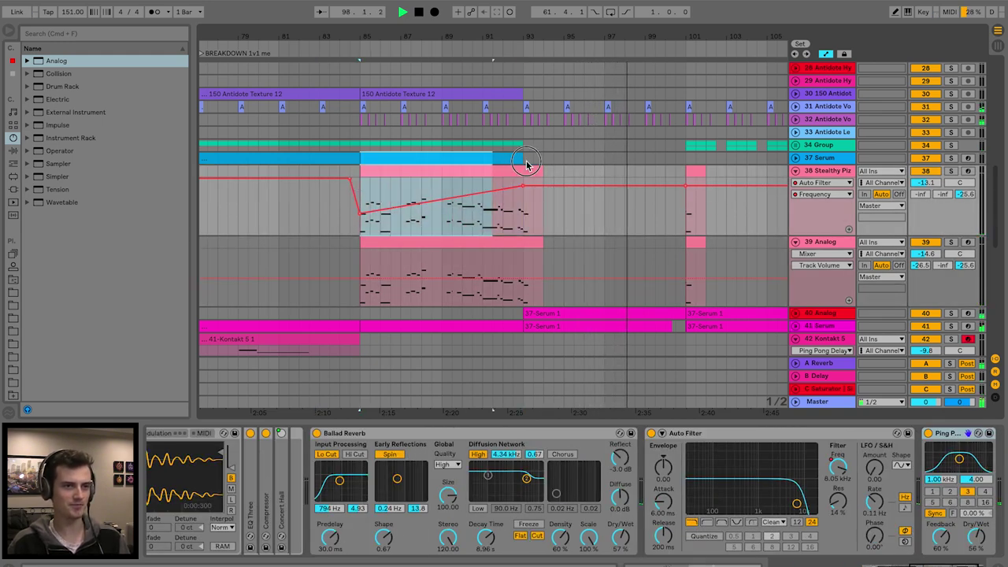
key(super+d)
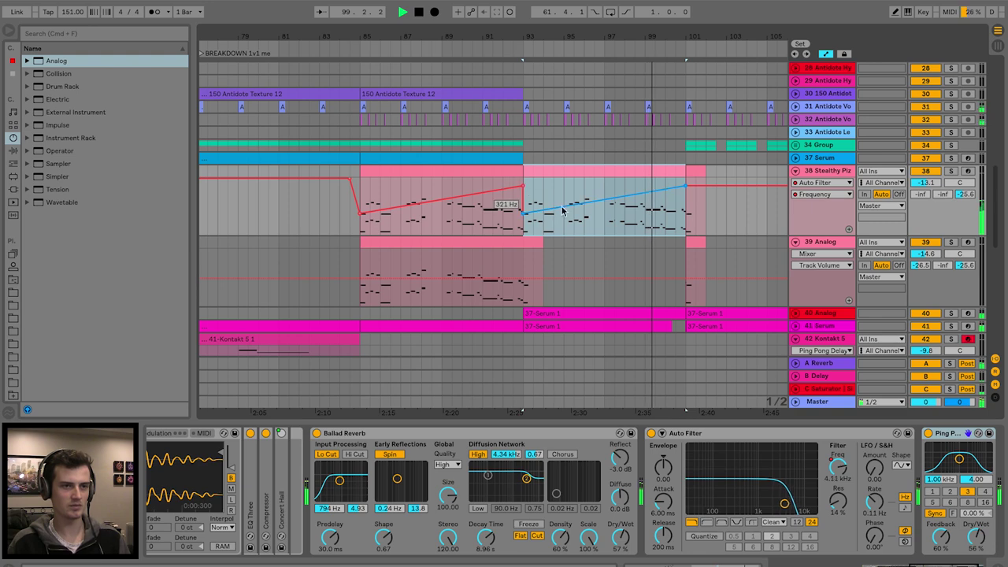
Lower track 38's filter frequency automation point at bar 101 and duplicate bars 93 to 101 of the clip to bar 101
drag(685, 186, 683, 209)
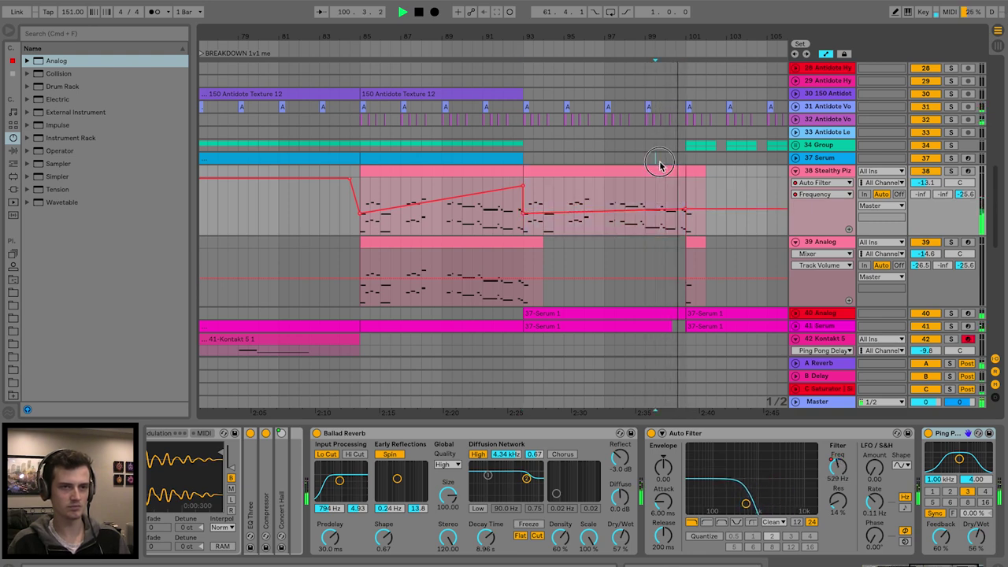
key(super+d)
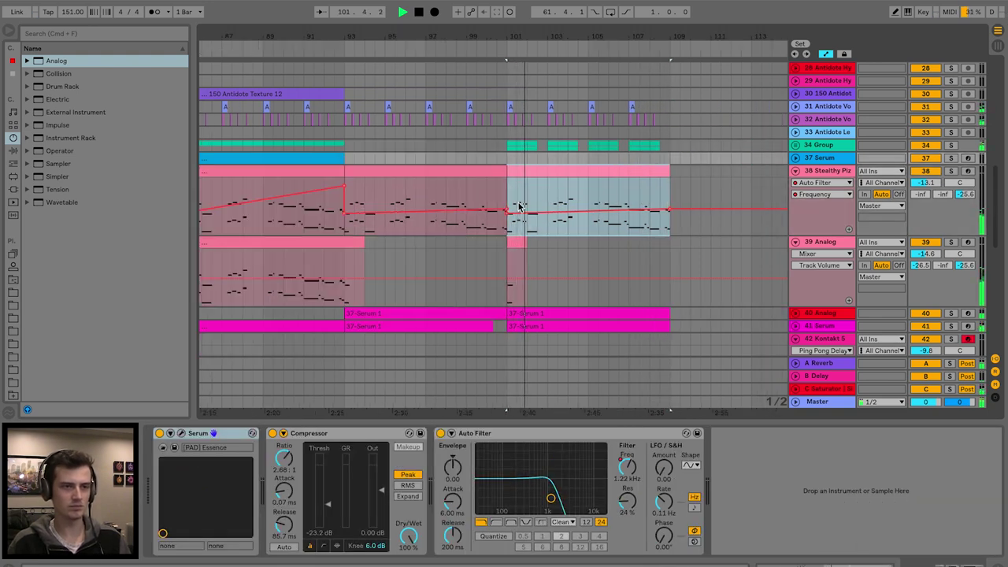
click(607, 211)
Review the drum group, 808 and melodic layers around bars 101 to 109 during playback
scroll(607, 211, up, 5)
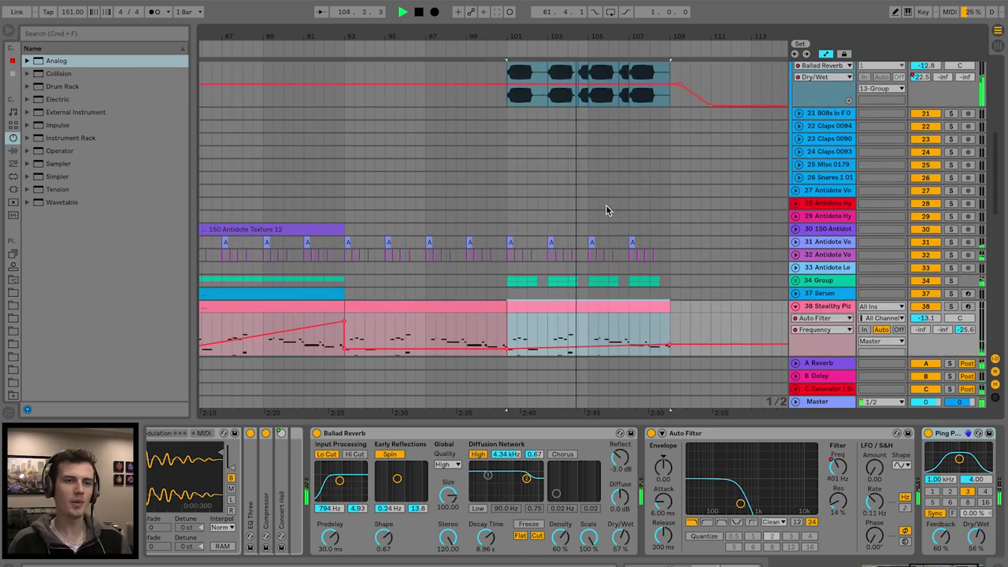
scroll(605, 206, up, 1)
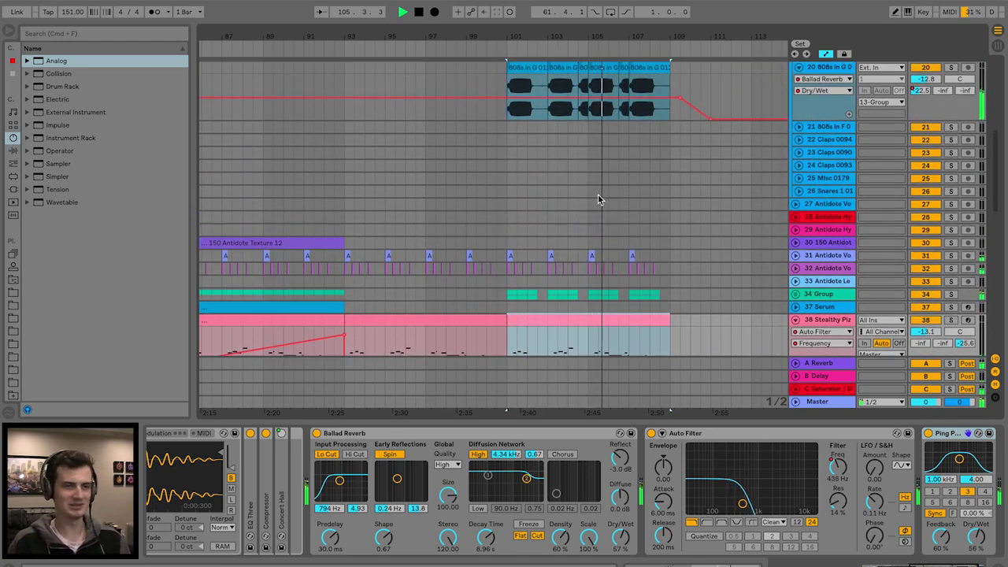
scroll(596, 204, down, 6)
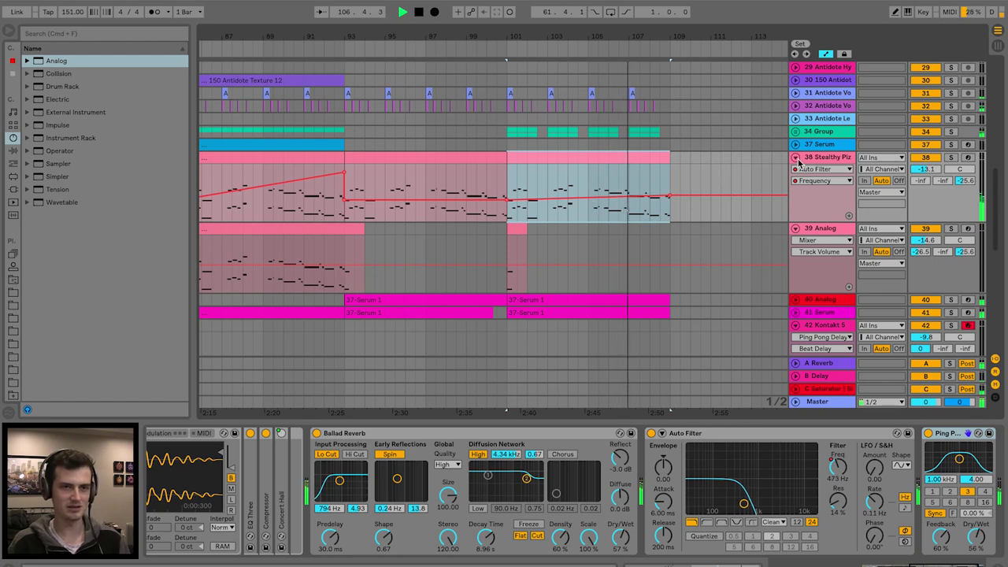
scroll(736, 162, up, 10)
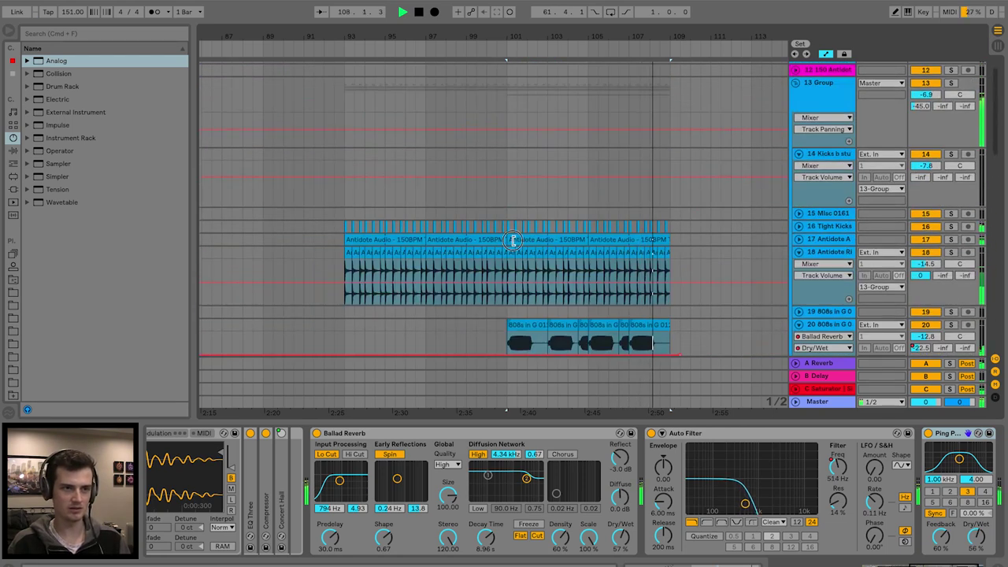
click(512, 240)
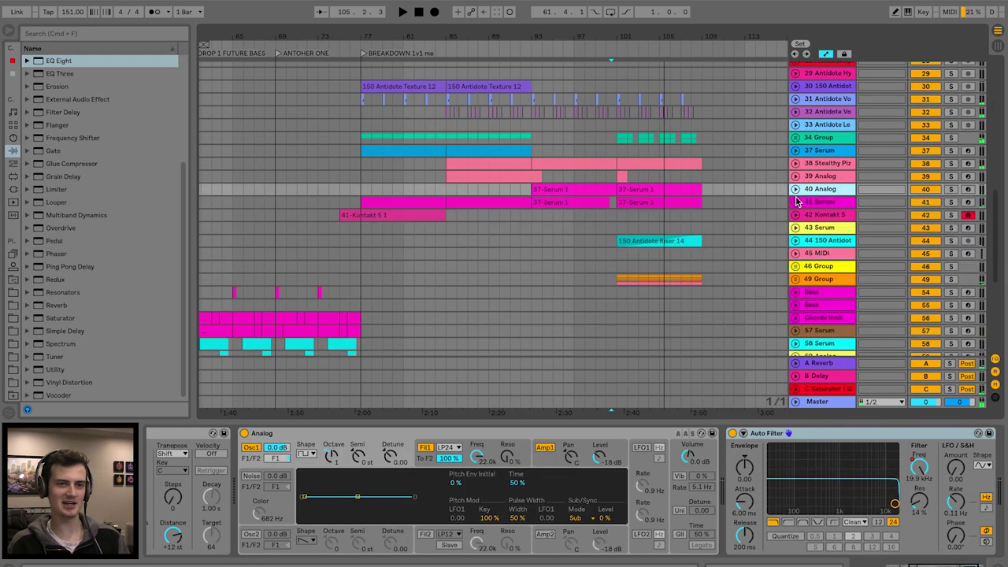
Solo track 41 Serum and automate its filter cutoff to ramp upward from bar 101 to about bar 109
click(795, 202)
click(951, 203)
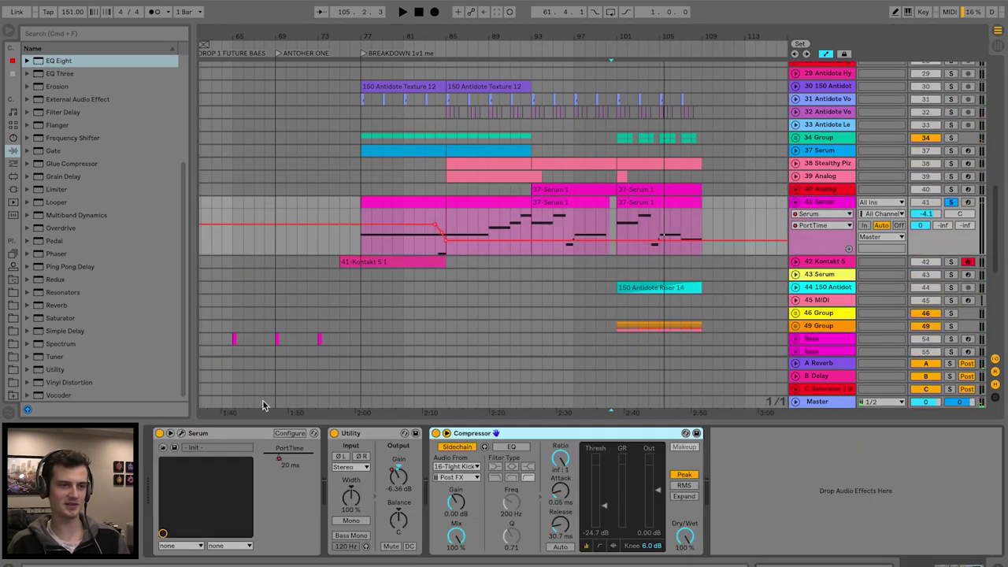
click(179, 433)
click(721, 229)
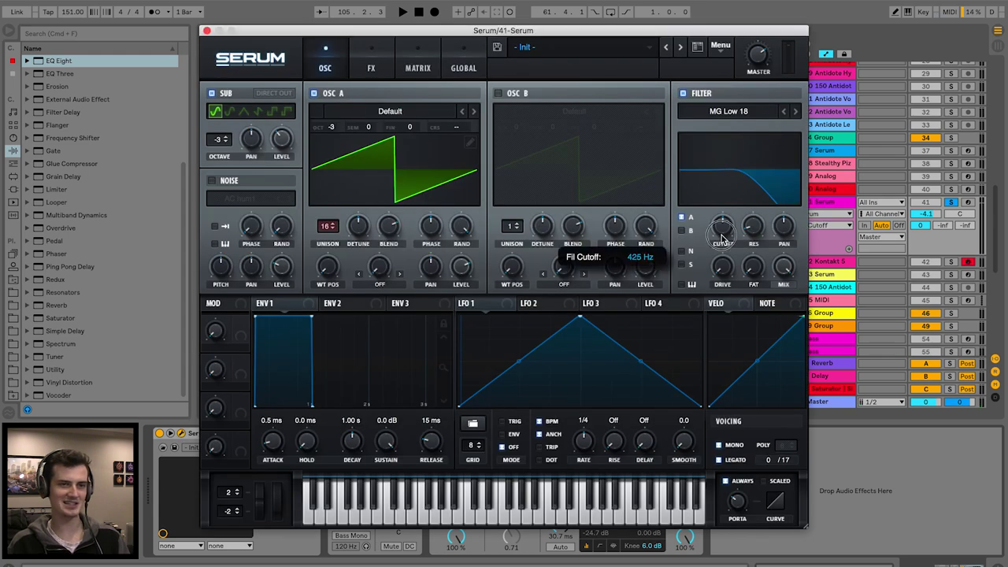
click(207, 30)
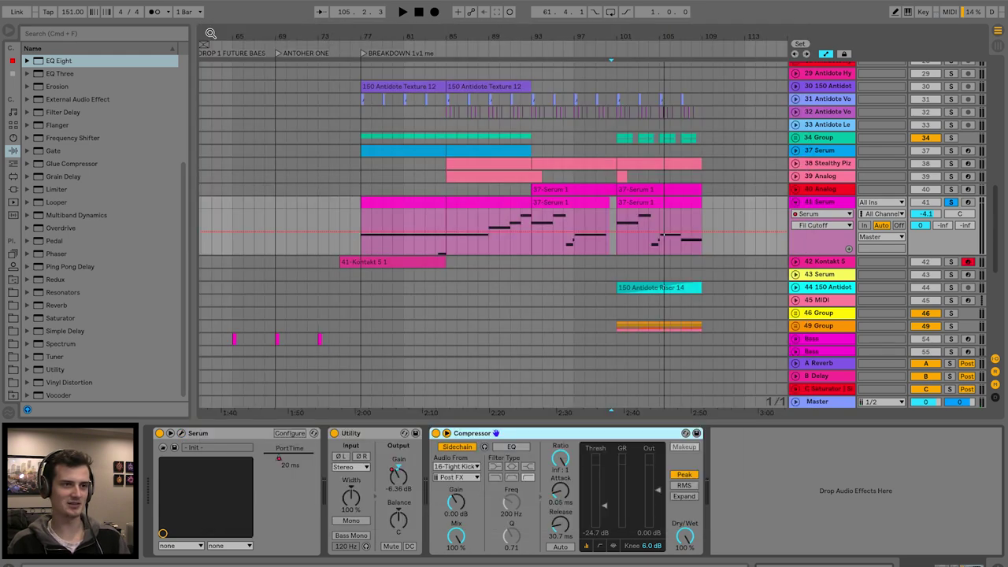
click(619, 234)
key(space)
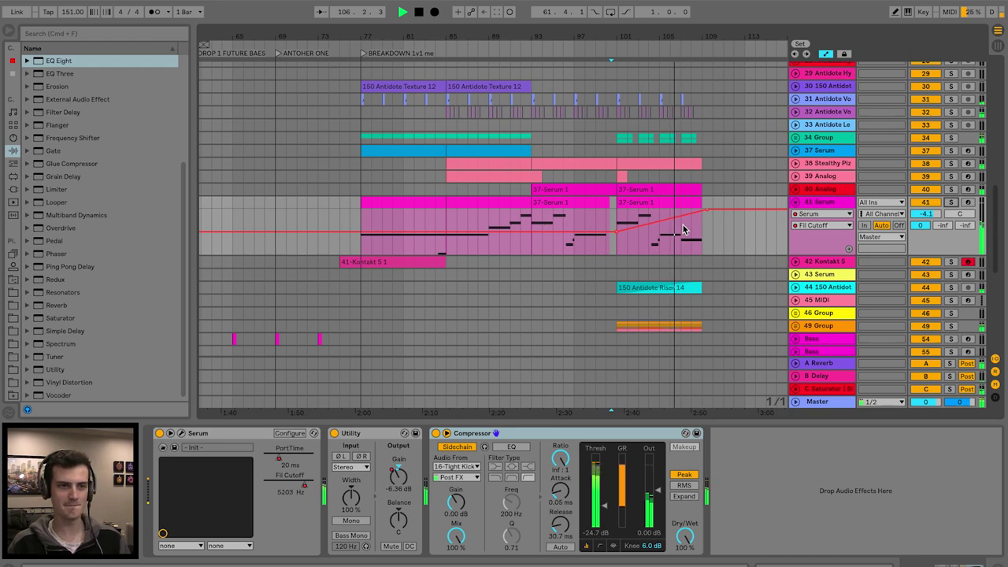
Copy a two-bar 808 clip on track 20, with its reverb Dry/Wet automation, to midway through bar 112 and play it
scroll(686, 226, up, 10)
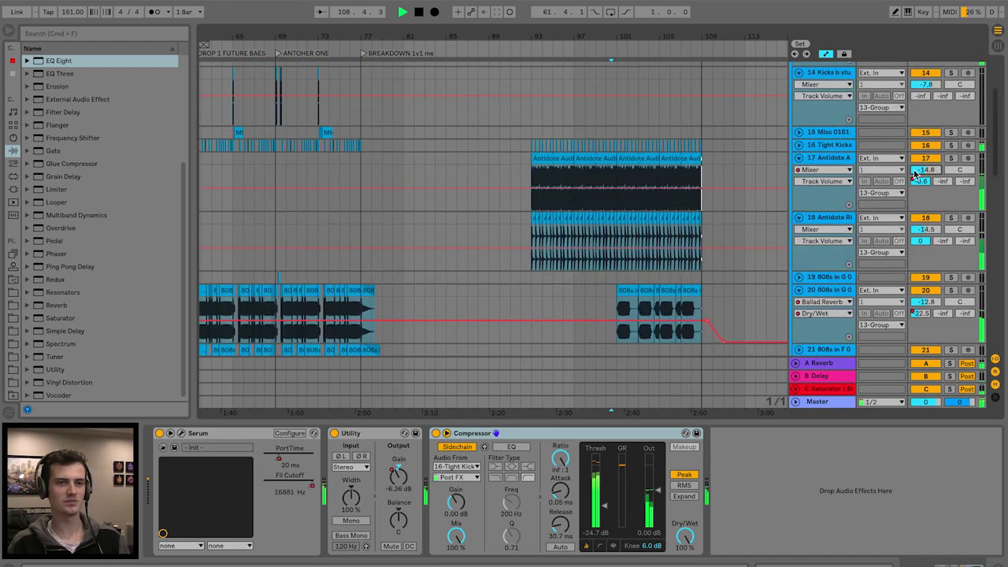
scroll(707, 304, up, 3)
click(708, 307)
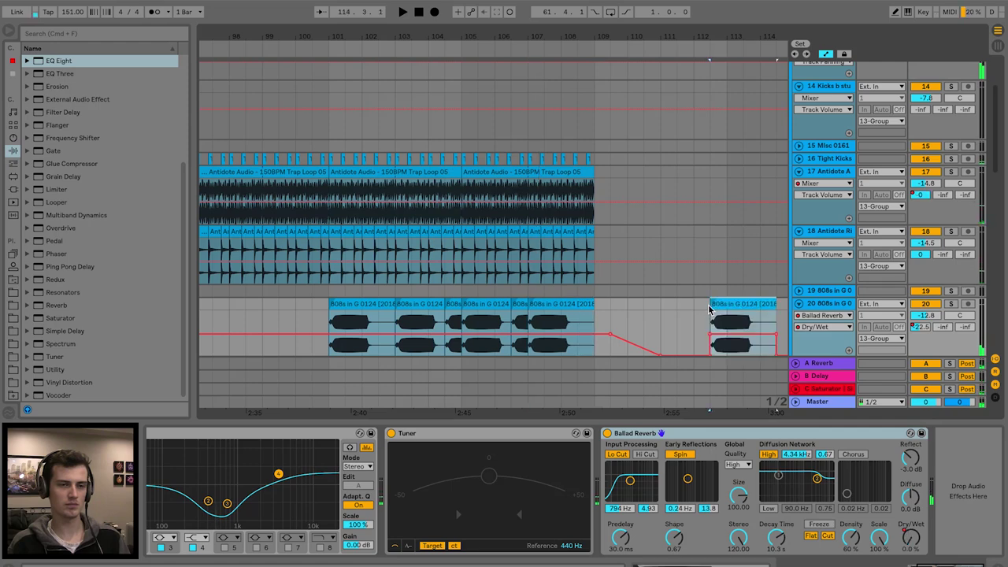
key(space)
key(space)
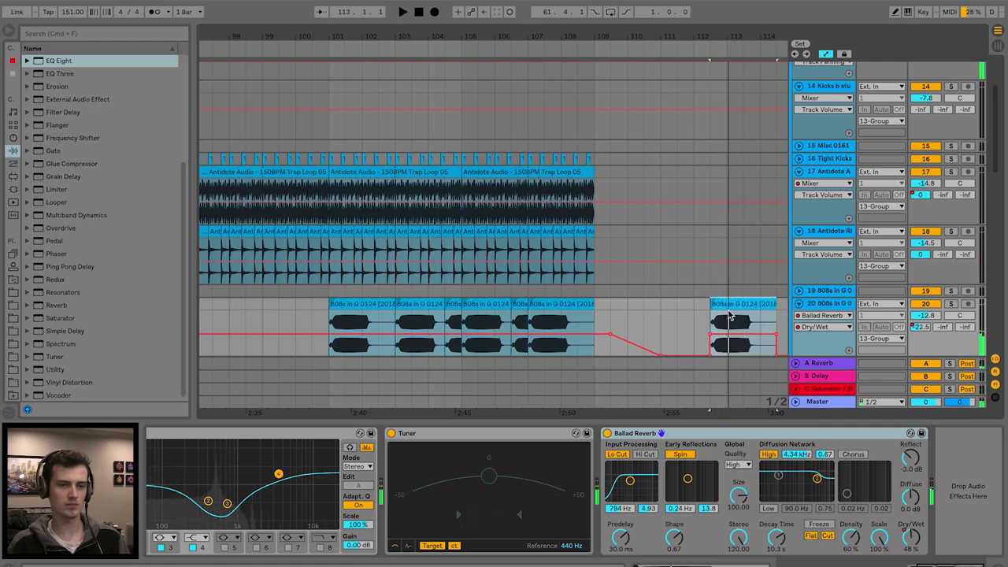
Audition the 808 hit before bar 107 for comparison and transpose the copied 808 clip to -5 st
click(516, 304)
key(space)
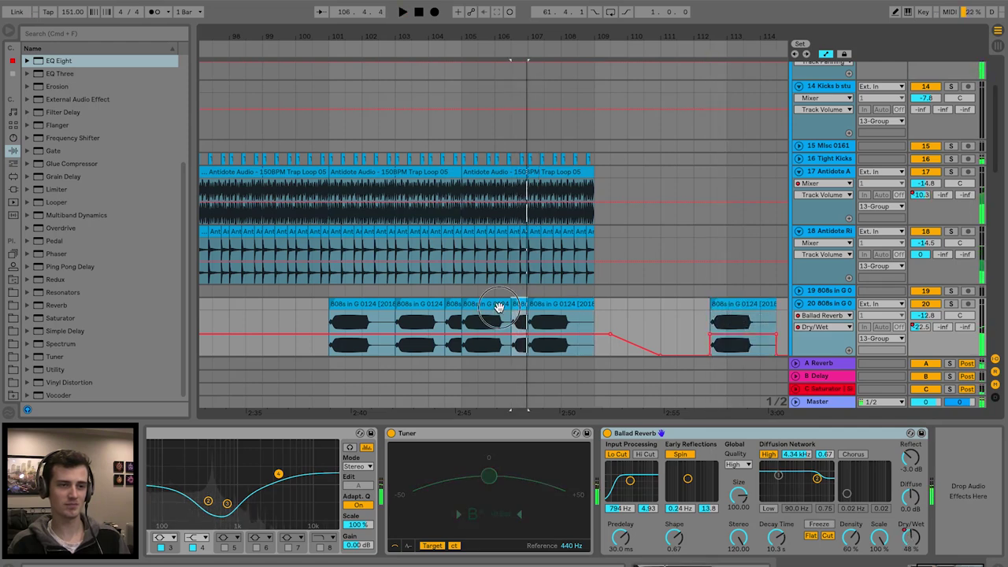
click(498, 305)
click(722, 305)
key(space)
drag(215, 508, 215, 502)
key(space)
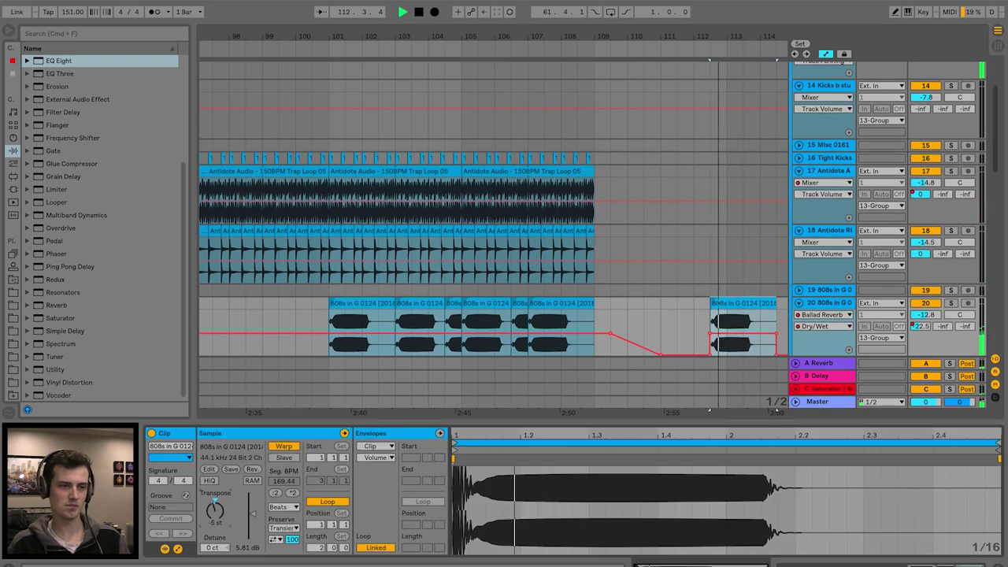
Draw a downward pitch bend starting at 1.2 in the copied 808 clip's transposition envelope and play it
click(374, 457)
click(394, 478)
key(shift+question)
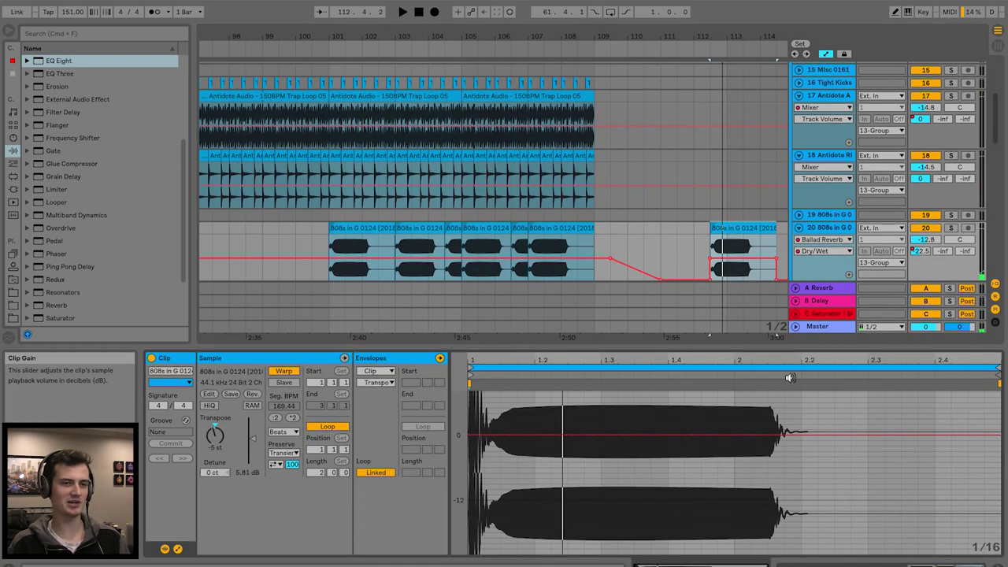
mouse_move(574, 435)
mouse_down()
mouse_move(577, 470)
mouse_move(587, 435)
mouse_move(589, 510)
mouse_up()
key(space)
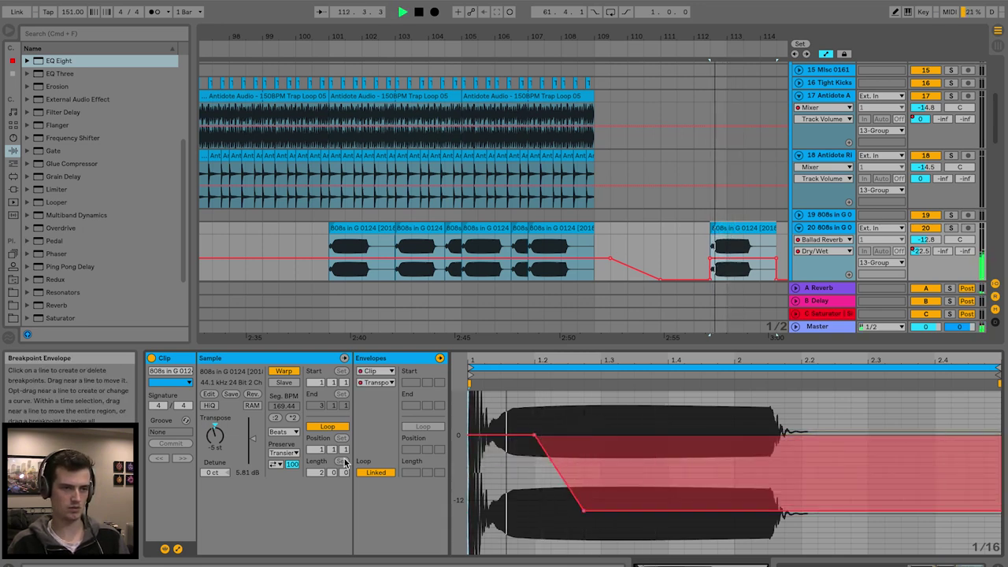
Set the copied 808 clip's warp mode to Tones and the end point of its pitch bend to -4 st
click(283, 431)
click(283, 441)
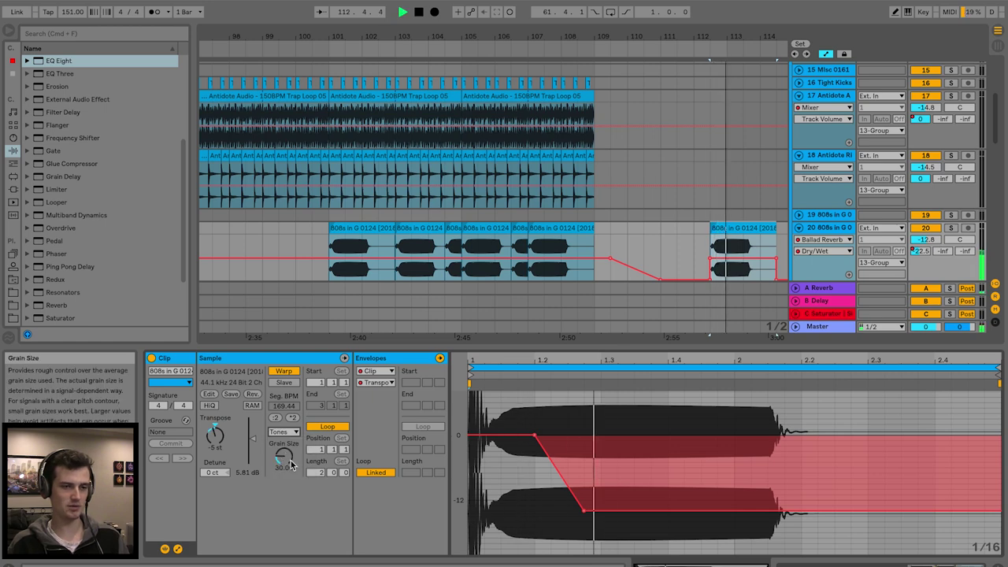
drag(584, 510, 568, 455)
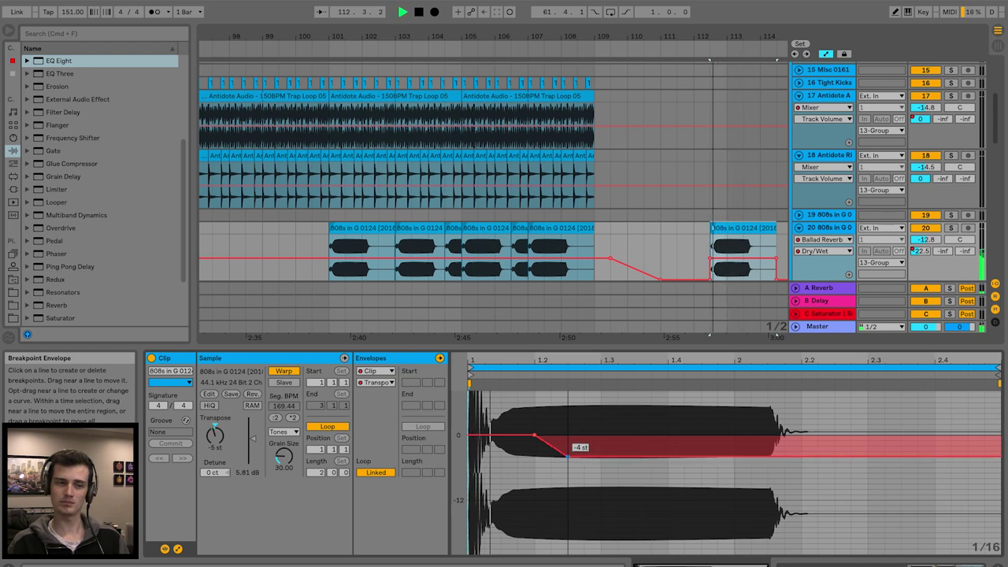
Show the clip fades and add a long fade-out to the copied 808 clip at bar 112
click(694, 226)
key(space)
key(space)
click(752, 232)
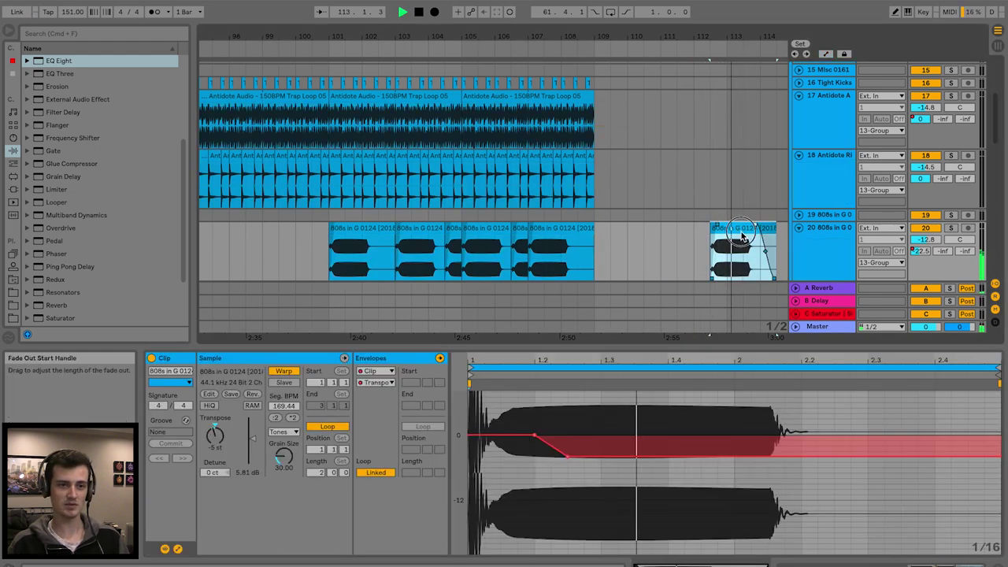
click(610, 251)
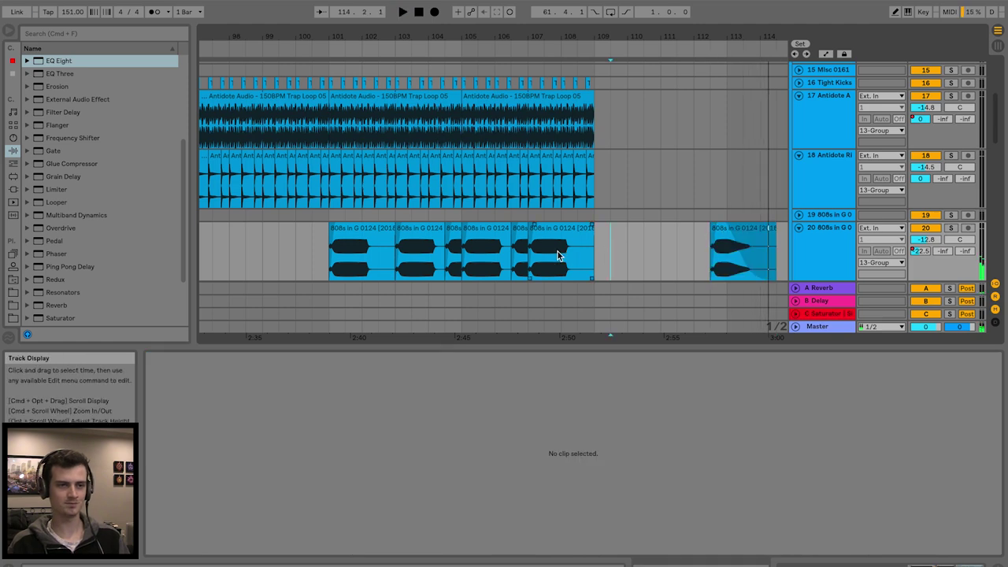
Play from the bar 107 808 into the copied one and slightly lower the end point of its pitch bend
click(565, 255)
key(space)
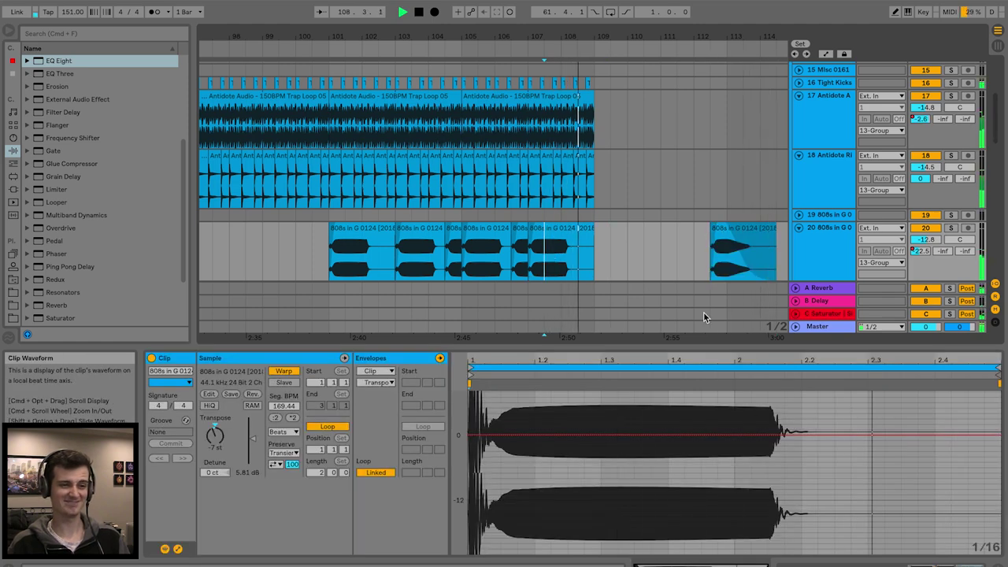
drag(729, 343, 716, 426)
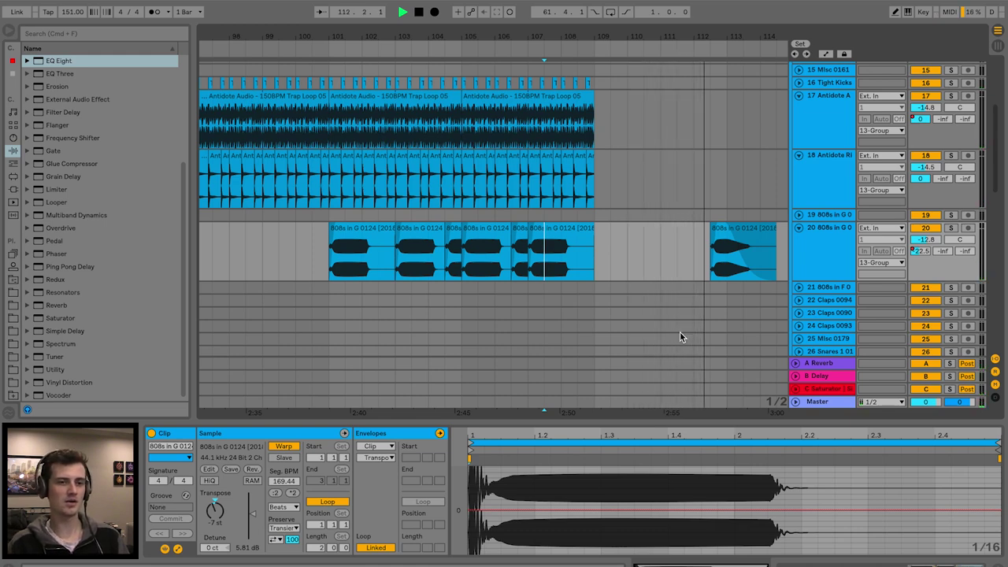
click(734, 245)
drag(570, 538, 567, 544)
click(674, 271)
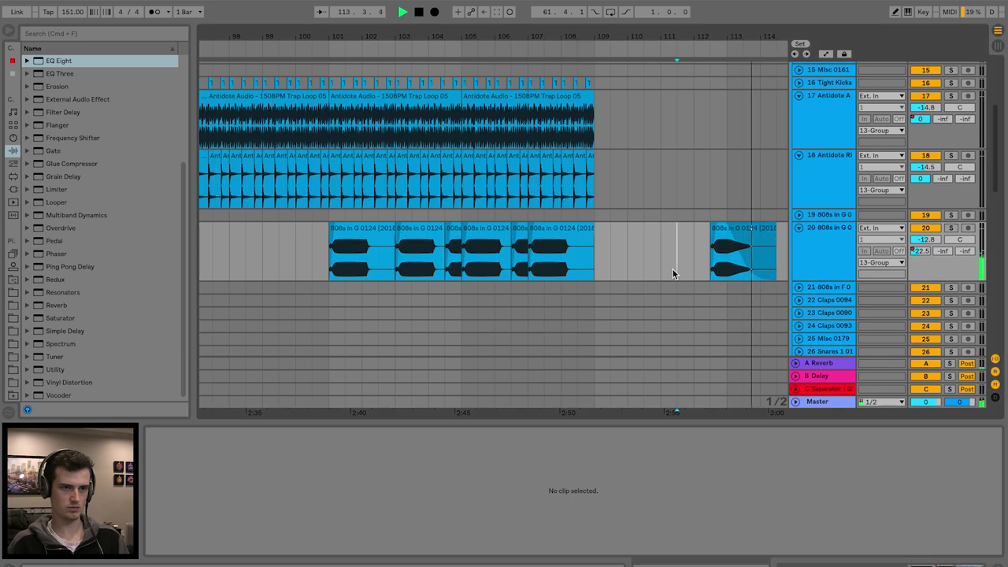
Fold track 20, then solo tracks 65 and 66 Analog and play their EPIC section clips from bar 45
click(798, 228)
key(minus)
key(minus)
key(minus)
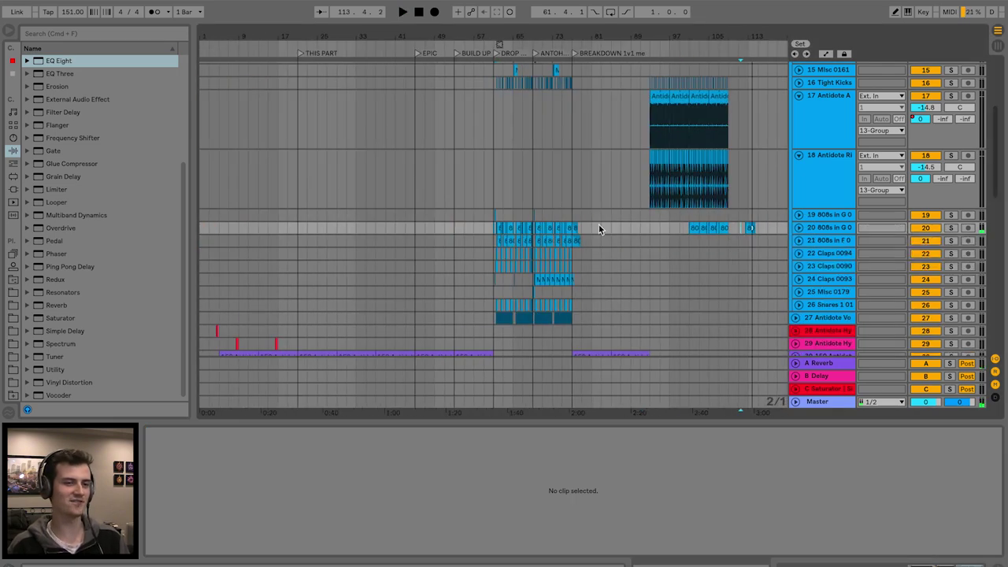
scroll(545, 281, down, 5)
scroll(545, 281, down, 5)
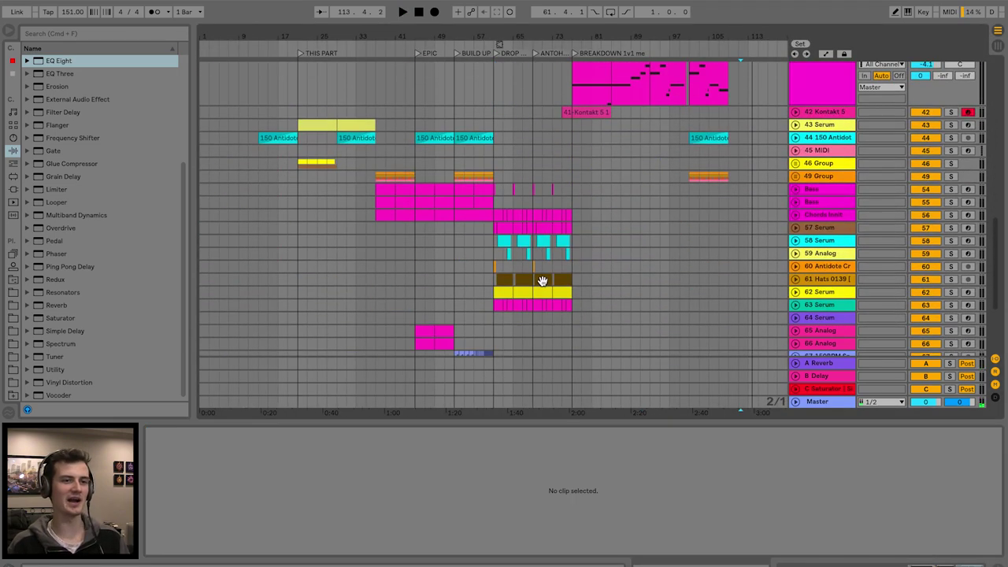
click(446, 217)
key(z)
click(416, 339)
key(space)
ctrl+click(951, 343)
click(473, 330)
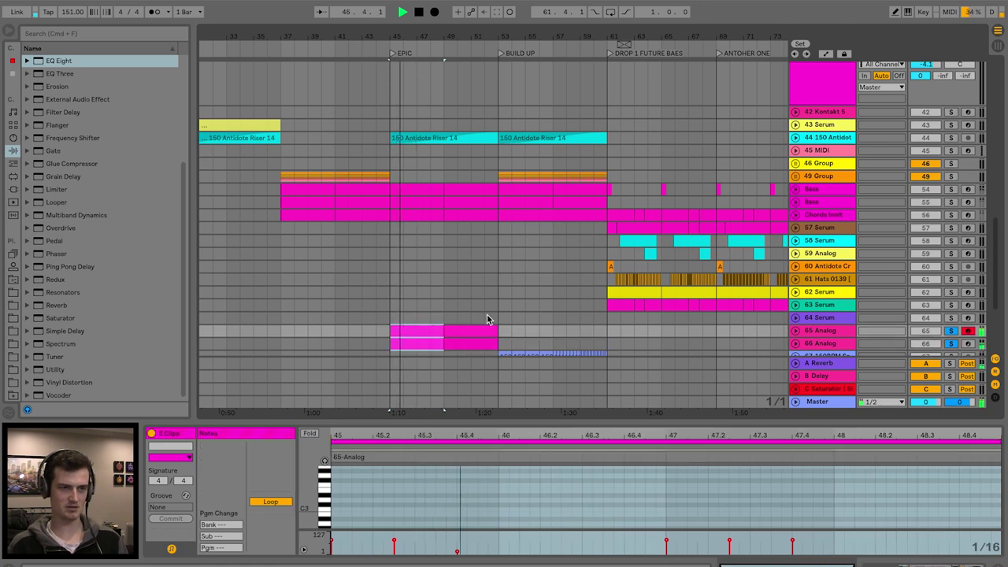
Paste the four-bar EPIC clips of tracks 65 and 66 Analog at bar 113
scroll(488, 319, right, 10)
click(678, 331)
key(ctrl+v)
key(space)
click(694, 330)
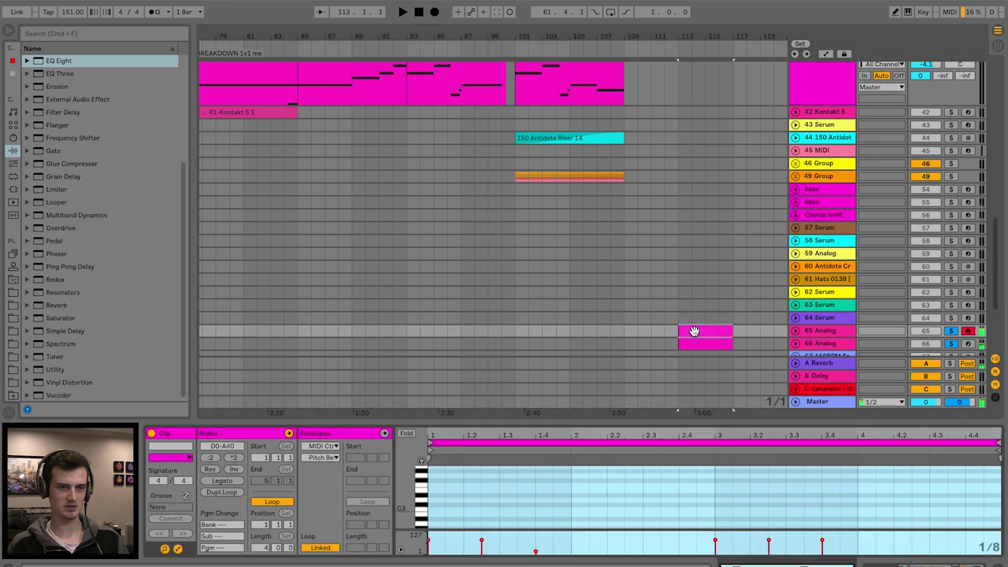
Delete the extra notes from track 65 Analog's clip at bar 113 and extend its G0 note to two bars
drag(663, 423, 661, 251)
drag(522, 396, 866, 499)
key(Delete)
key(space)
drag(463, 470, 715, 470)
scroll(689, 165, down, 3)
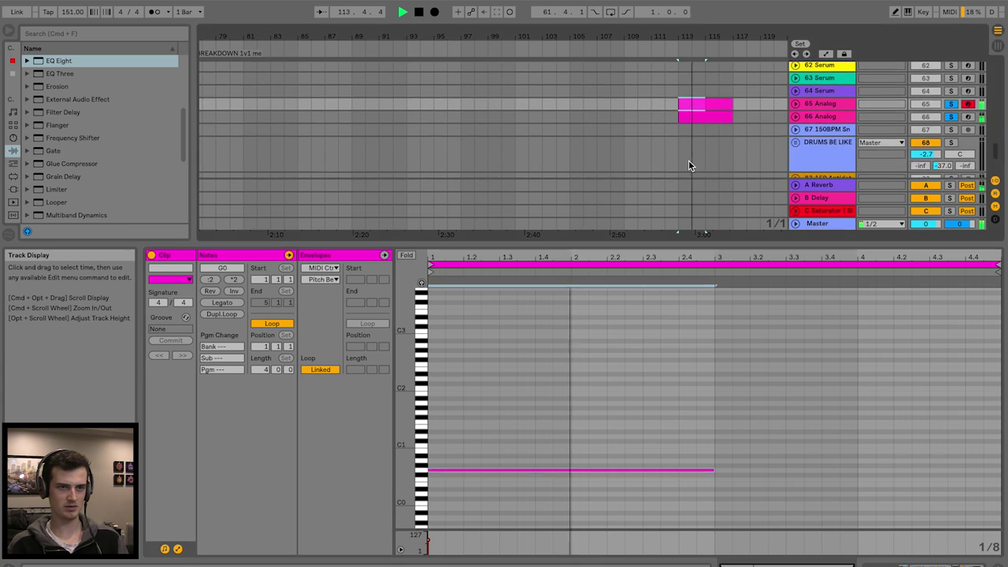
Inspect the notes of track 66 Analog's clip at bar 113 and play it back with track 65
click(694, 117)
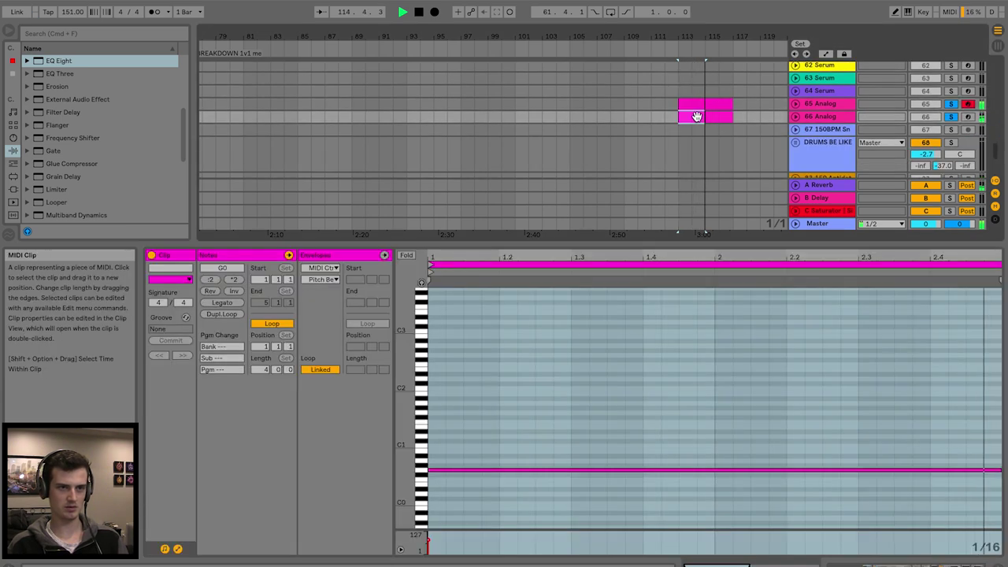
click(796, 116)
key(space)
click(632, 323)
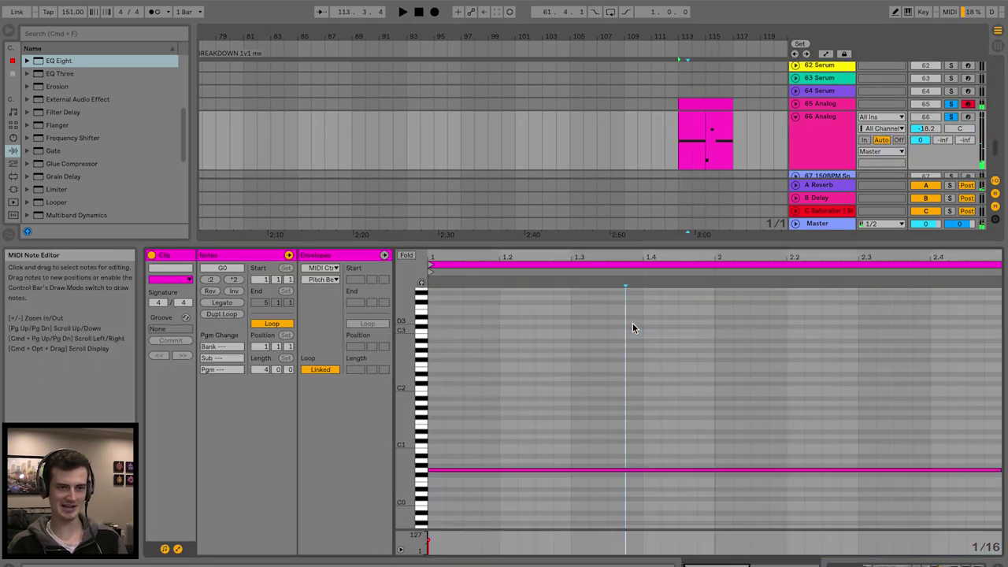
key(shift+Down)
key(space)
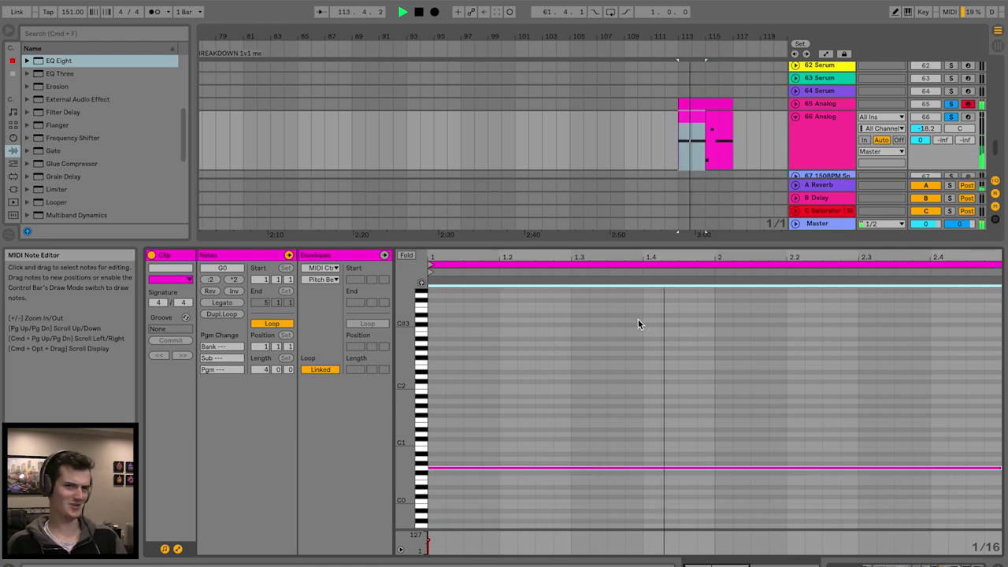
drag(715, 246, 717, 435)
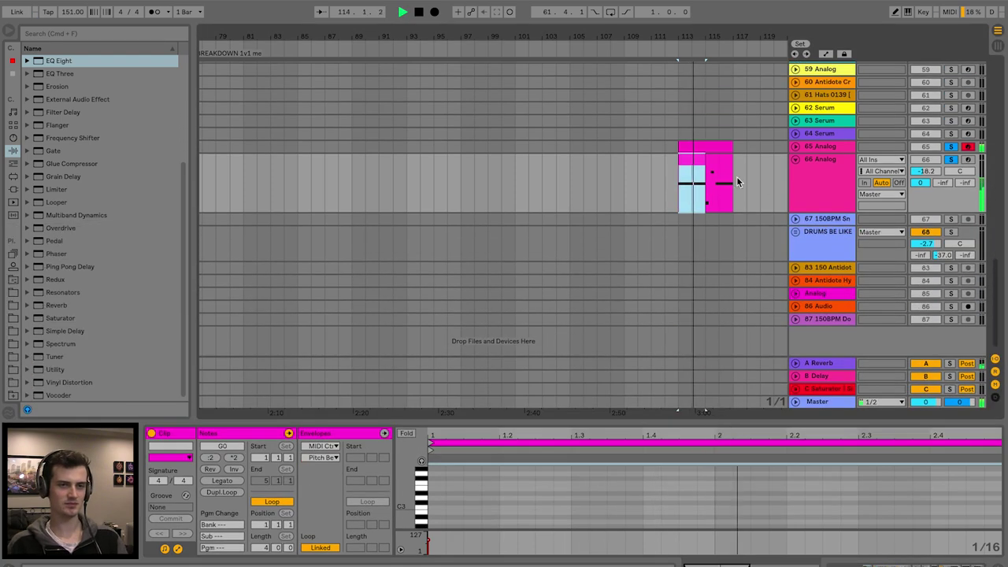
Duplicate bars 113 to 117 of the clips on tracks 65 and 66 Analog to bar 117
key(minus)
key(minus)
click(711, 180)
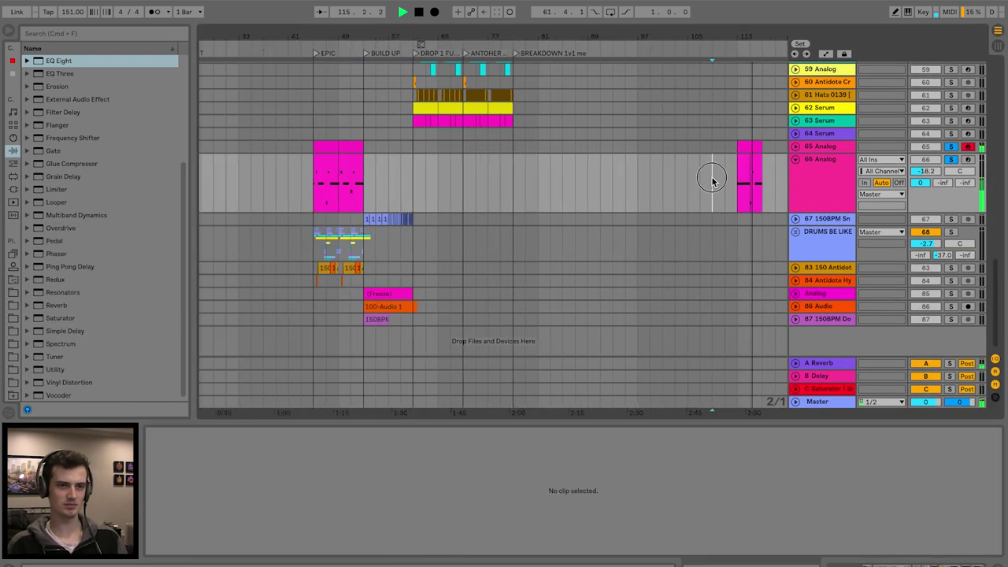
key(plus)
key(plus)
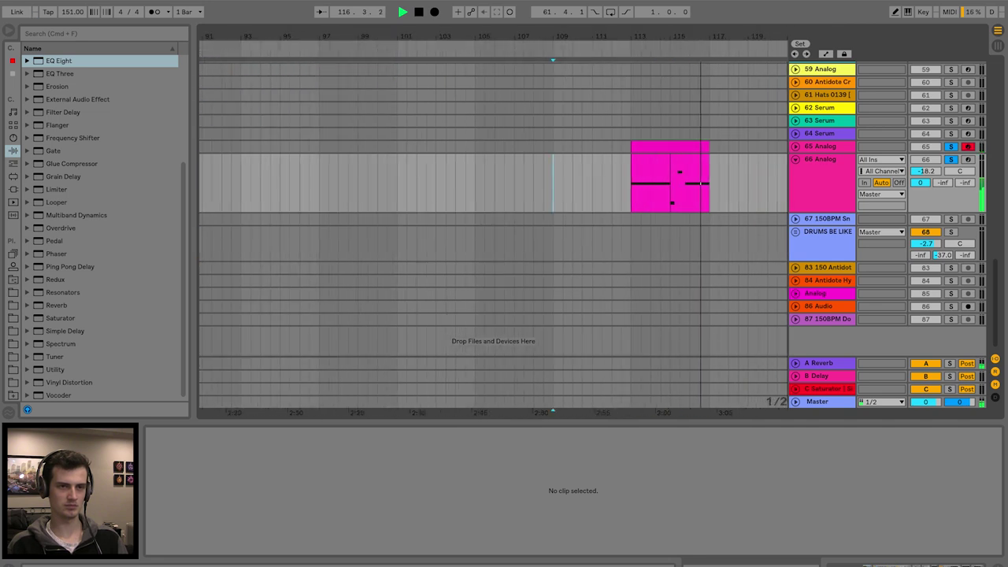
click(681, 177)
click(647, 150)
key(ctrl+d)
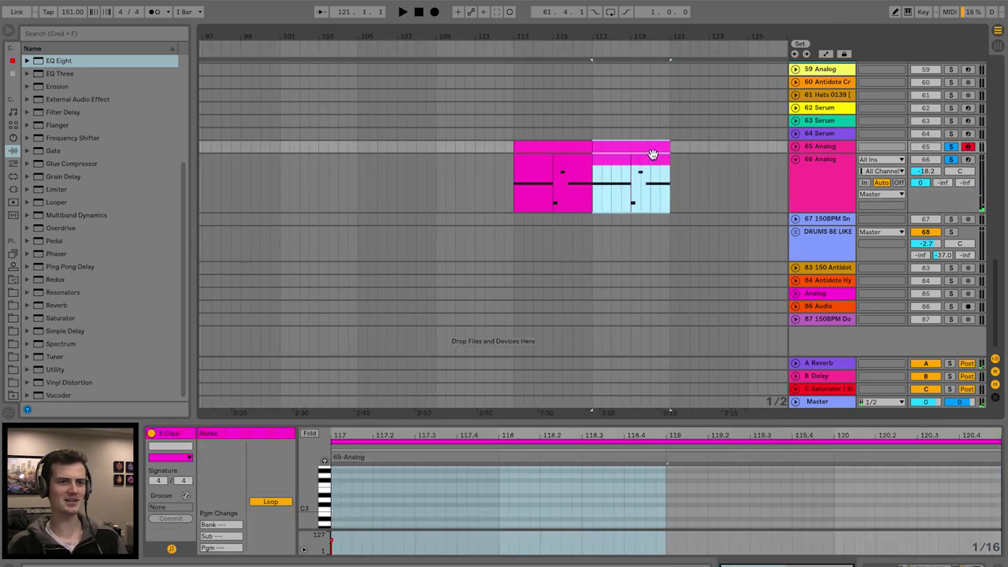
Copy track 66 Analog's clips from bars 113 to 121 onto soloed track 41 Serum at bar 113 and consolidate them into one clip
click(796, 159)
click(558, 175)
key(plus)
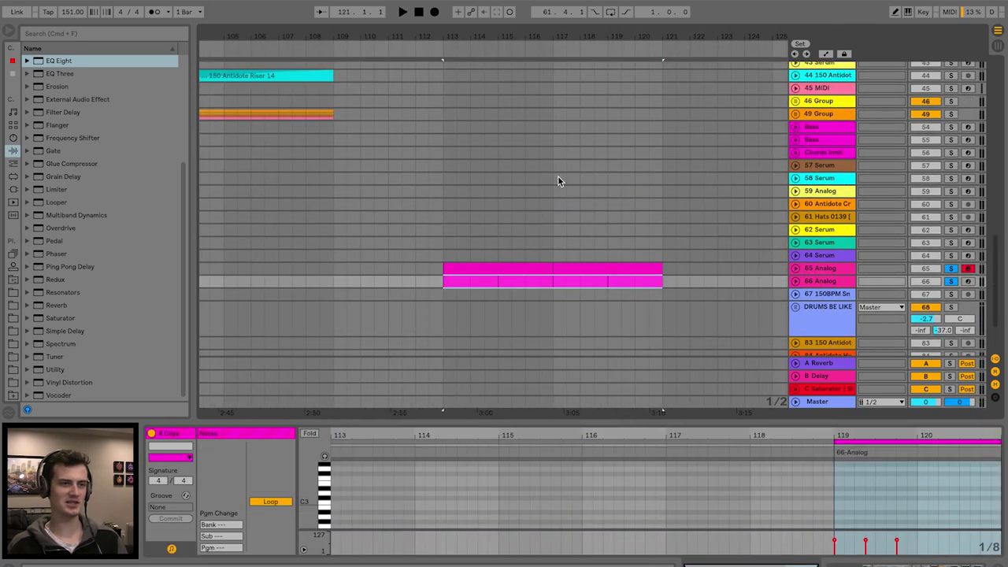
key(minus)
scroll(488, 172, up, 5)
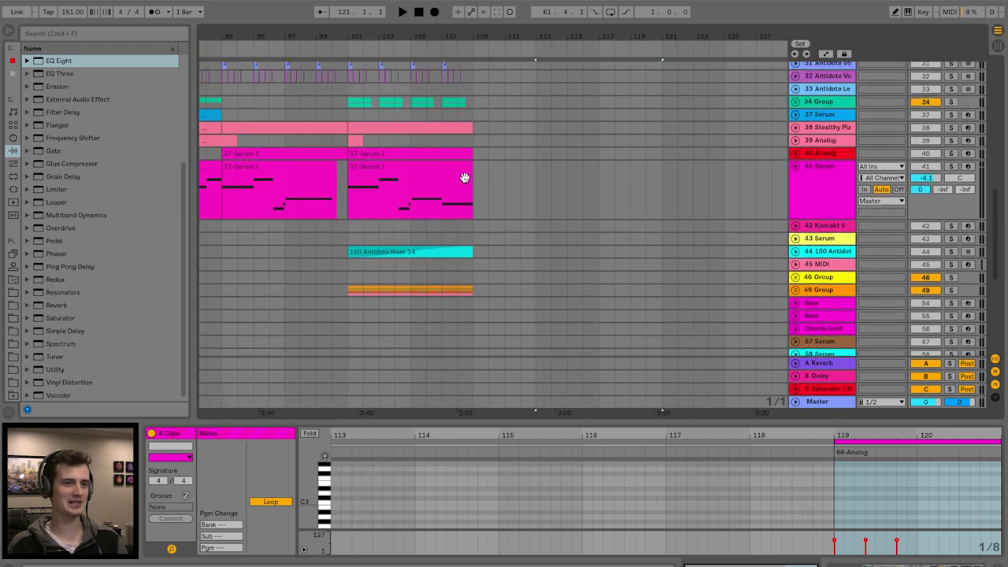
click(464, 177)
key(space)
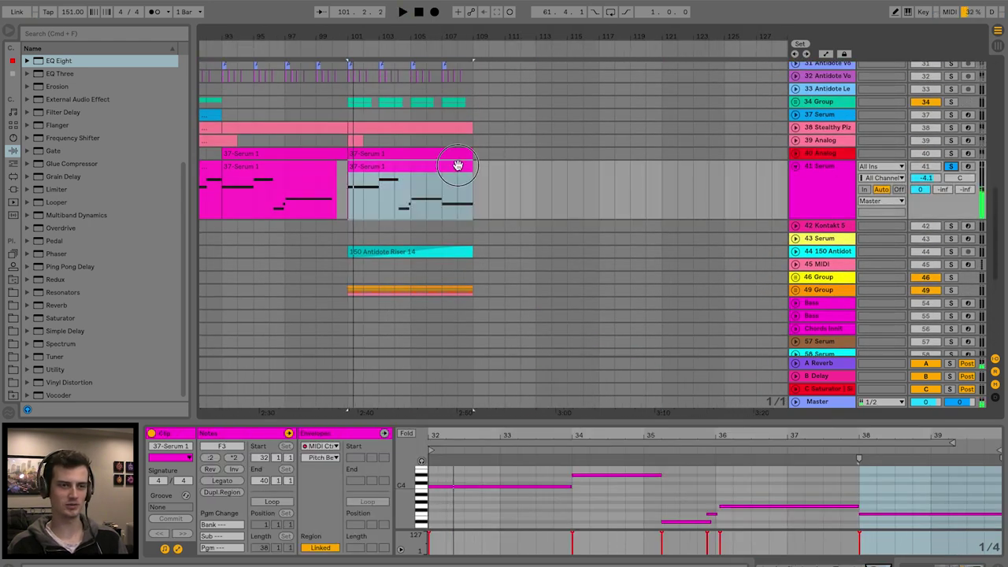
click(558, 169)
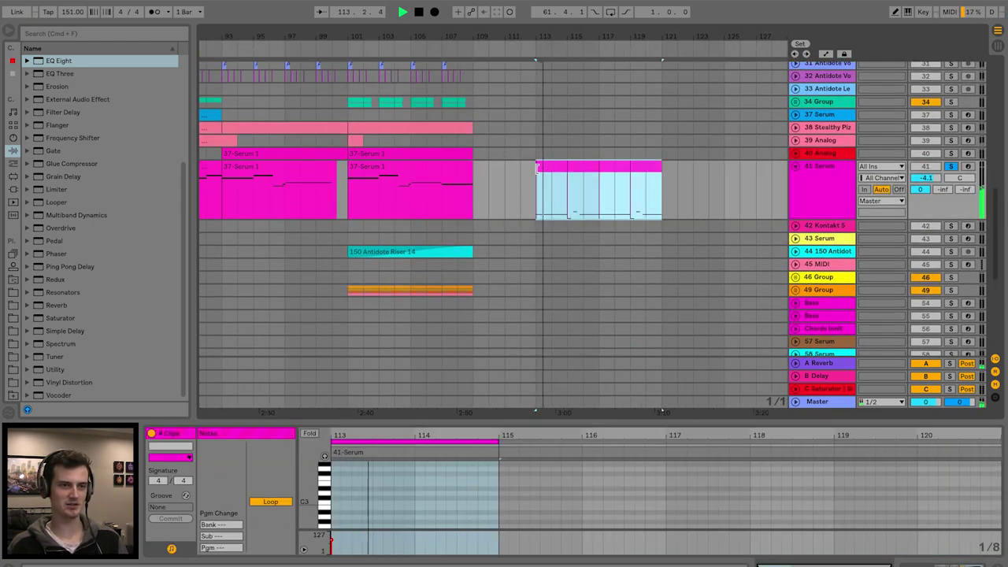
click(652, 170)
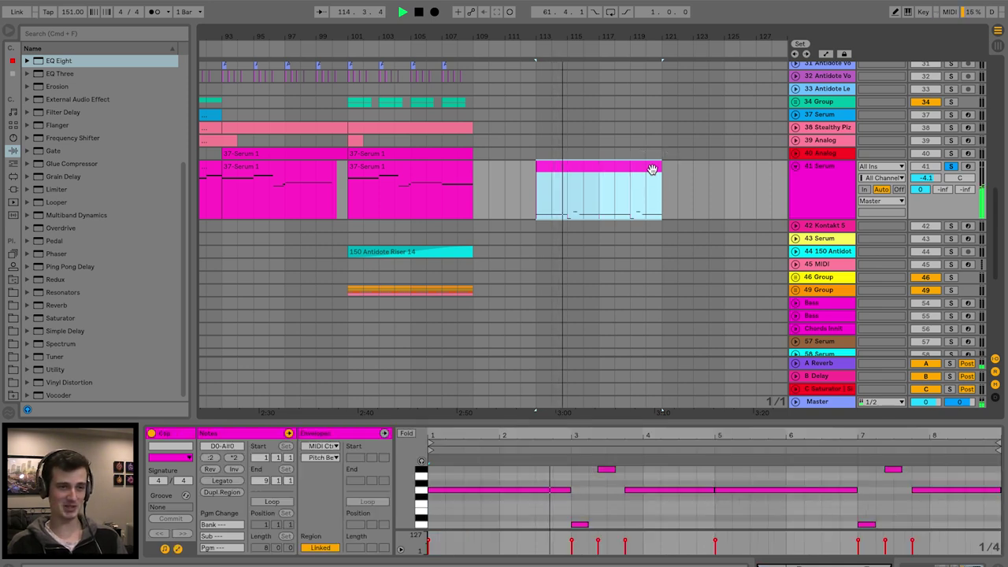
Transpose all notes in track 41 Serum's bar 113 clip up three octaves and play it with the full mix
click(641, 479)
key(shift+Up)
key(shift+Up)
key(shift+Up)
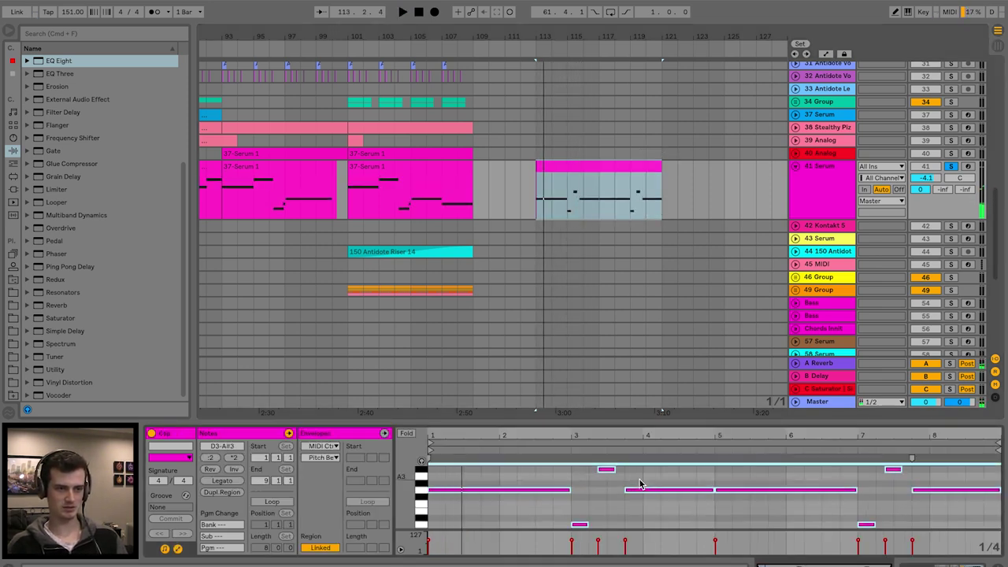
click(571, 180)
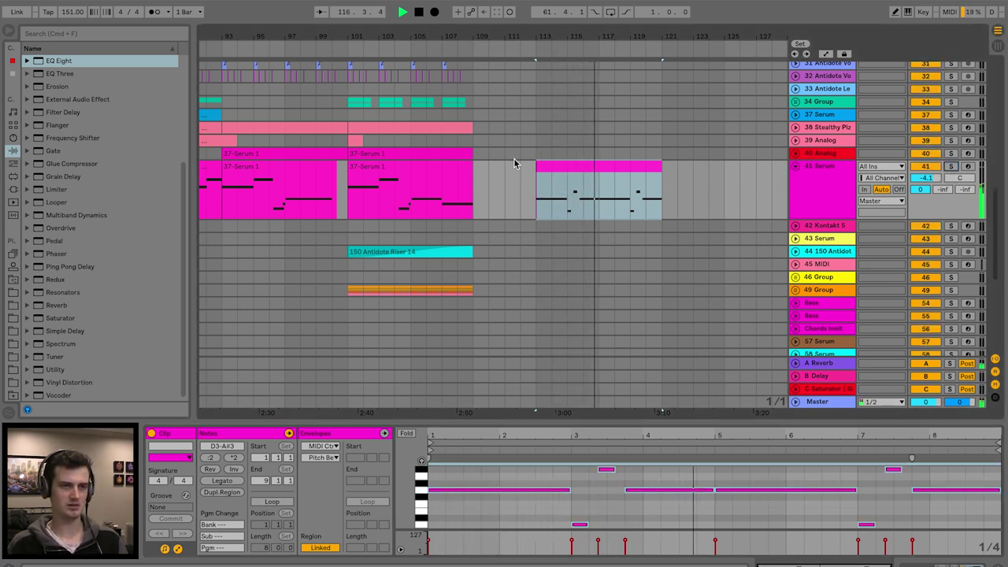
Copy the kick hit at bar 69 on track 16 Tight Kicks to bar 113
key(minus)
key(minus)
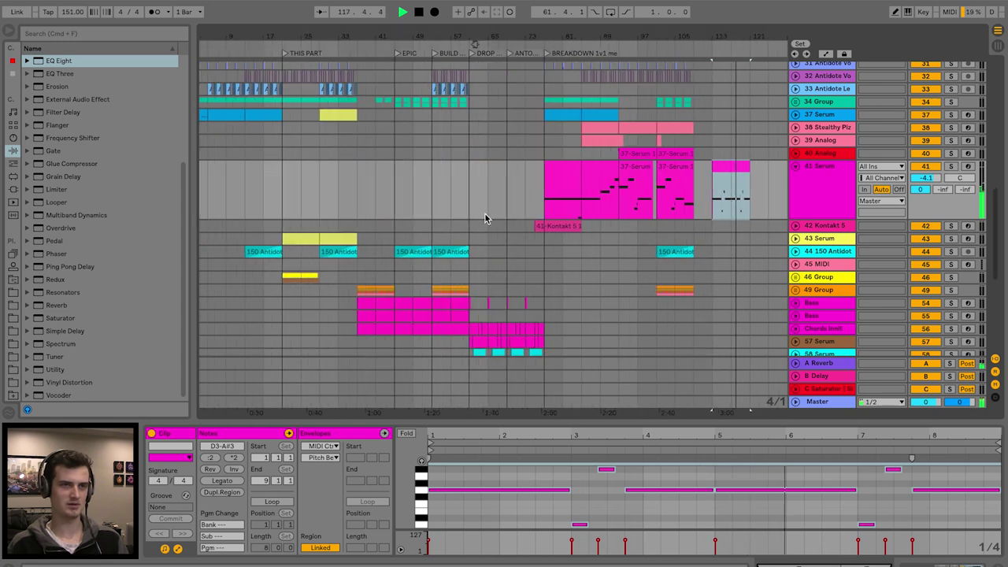
scroll(482, 221, up, 10)
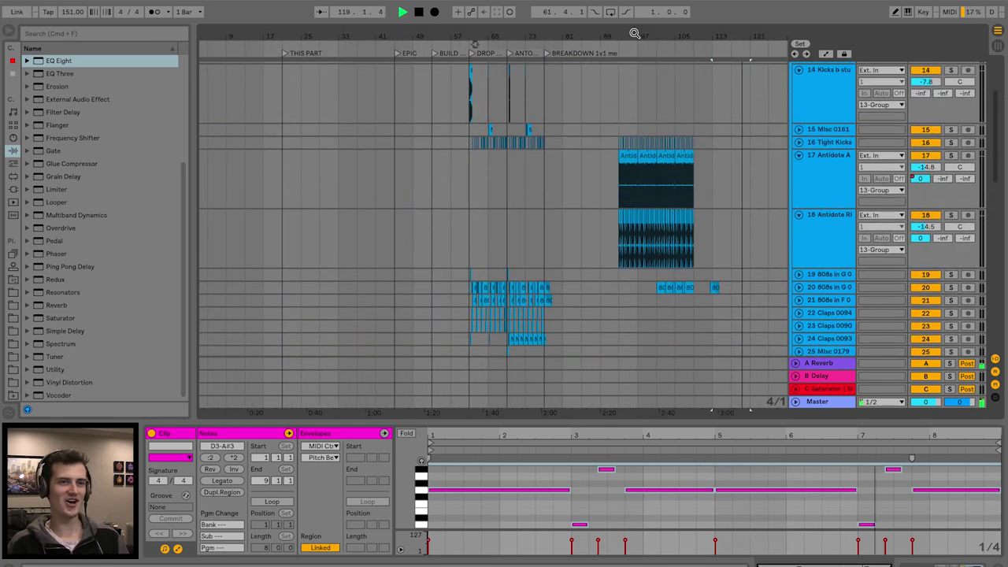
drag(634, 34, 489, 118)
scroll(396, 175, up, 6)
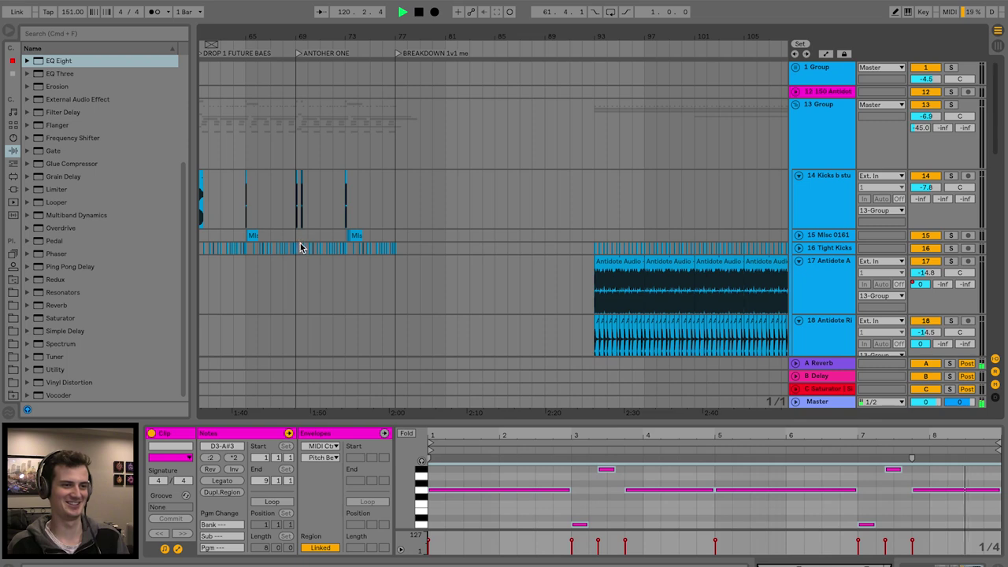
click(300, 247)
scroll(506, 220, down, 3)
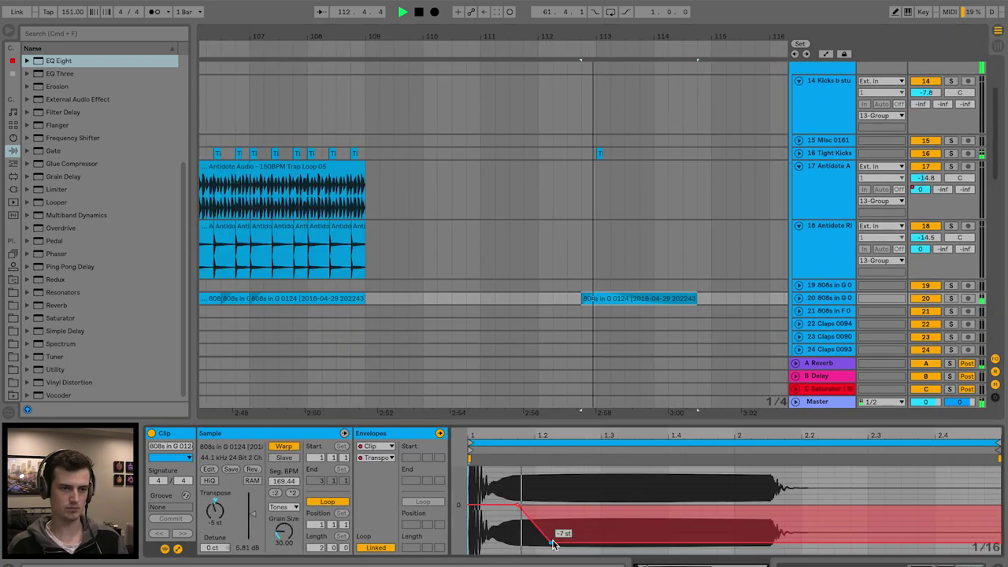
click(599, 152)
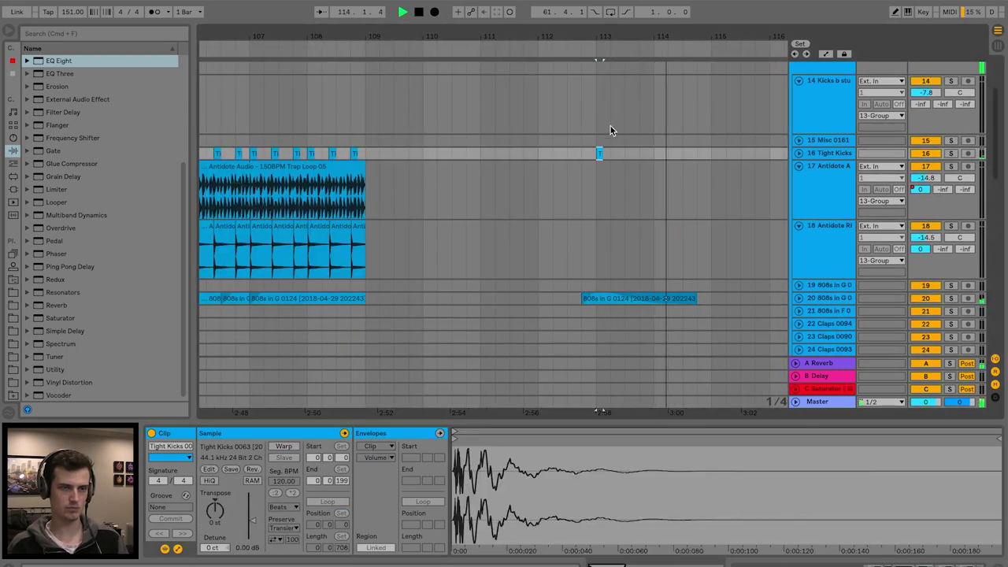
Collapse tracks 17 and 18, and copy the opening quarter note of the DRUMS BE LIKE group at bar 45 to bar 113
click(798, 165)
click(798, 179)
scroll(636, 228, down, 4)
scroll(634, 226, down, 8)
drag(605, 32, 604, 40)
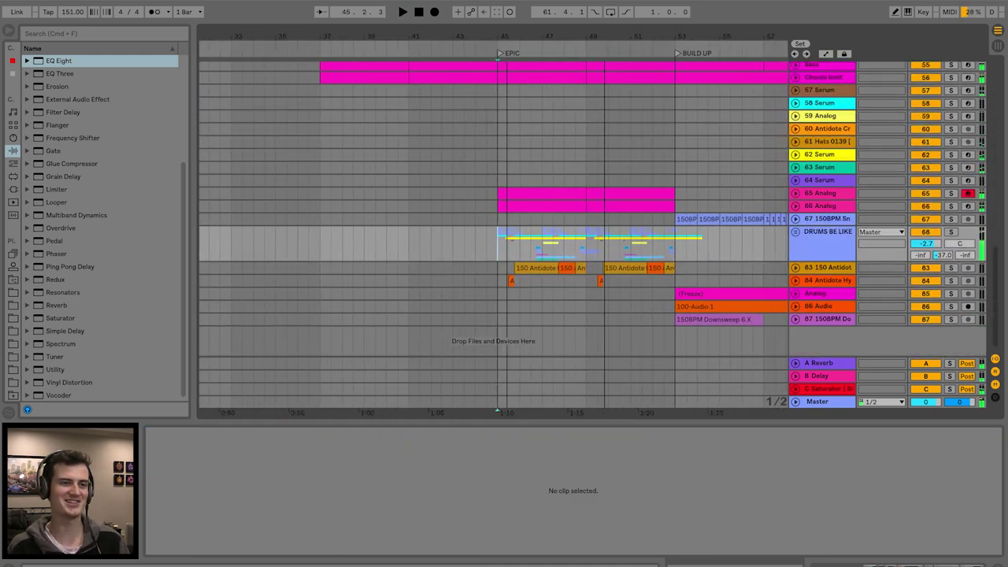
drag(607, 40, 609, 30)
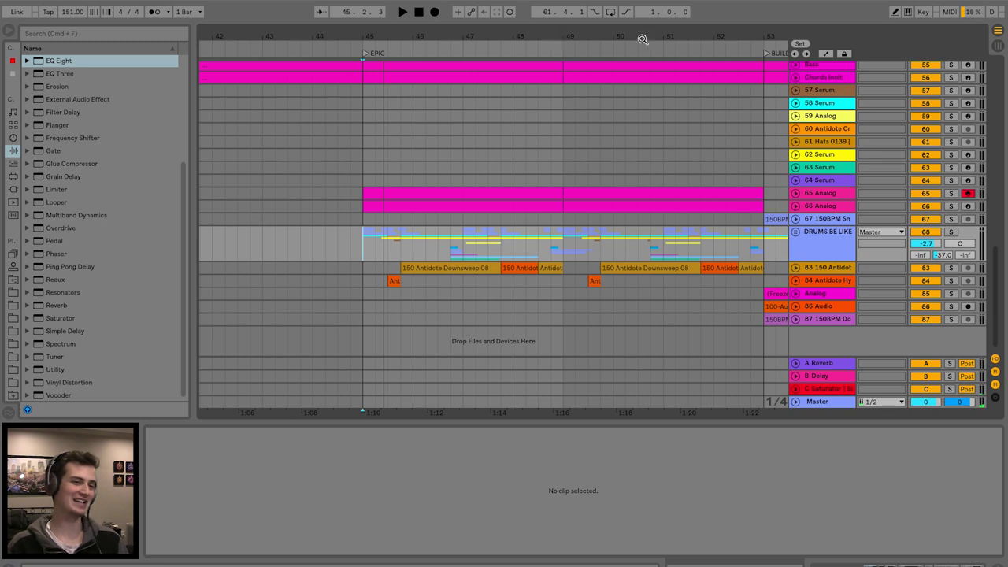
drag(366, 248, 379, 242)
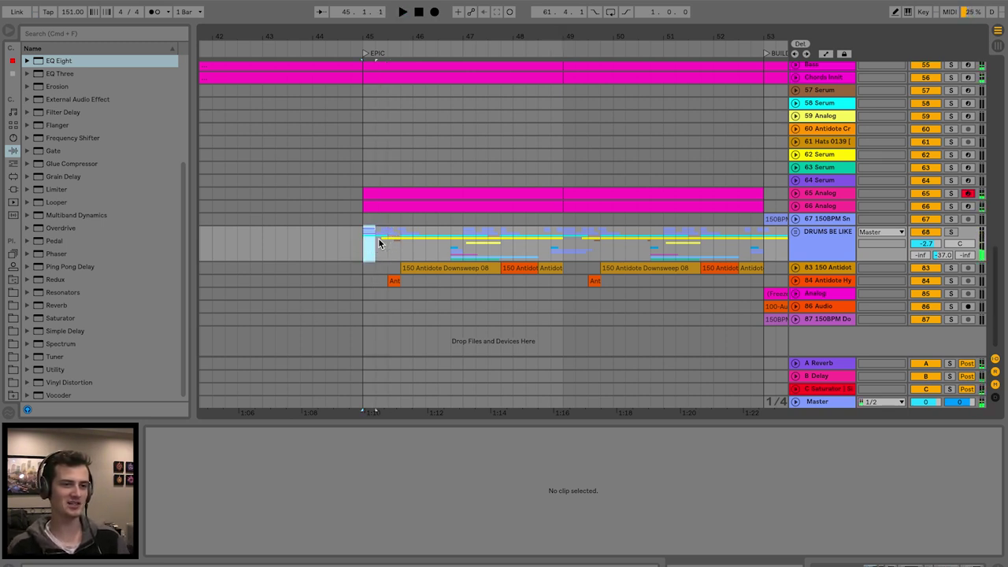
scroll(378, 237, right, 10)
click(307, 246)
key(space)
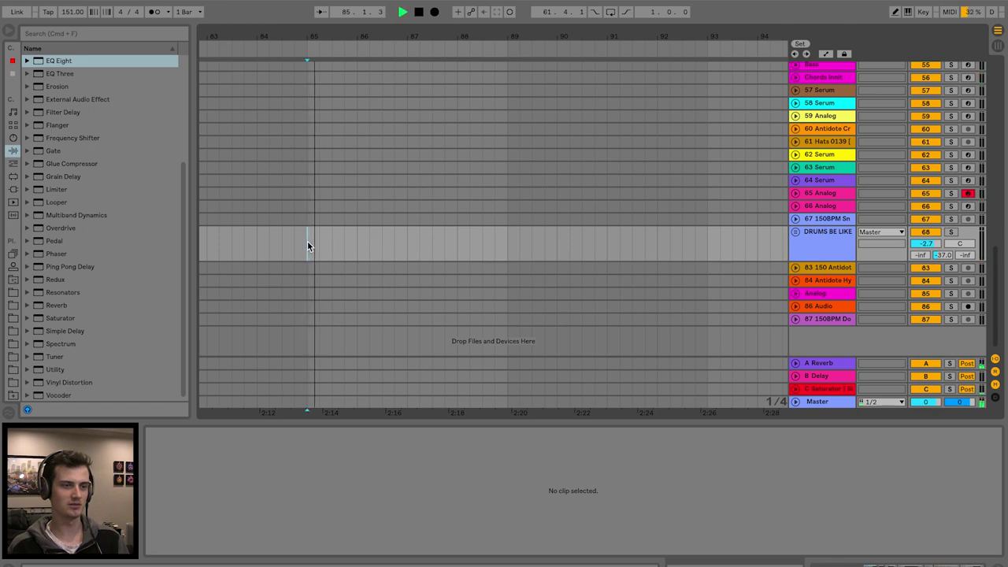
key(space)
scroll(646, 200, right, 3)
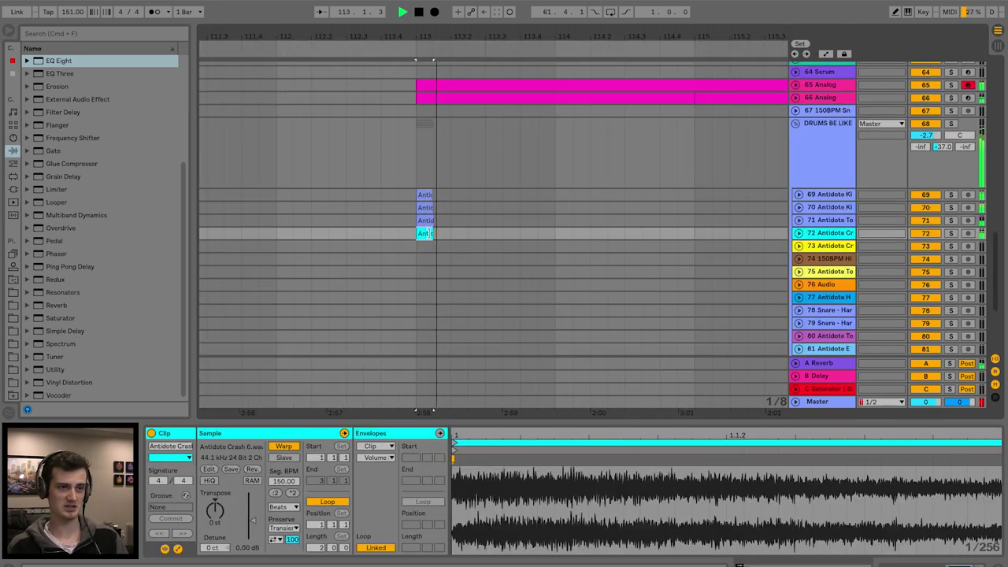
Lengthen the cut-off crash, tom and kick clips at bar 113 inside the DRUMS BE LIKE group, auditioning the hit
drag(429, 227, 500, 232)
key(space)
key(space)
click(431, 223)
key(space)
click(460, 208)
key(space)
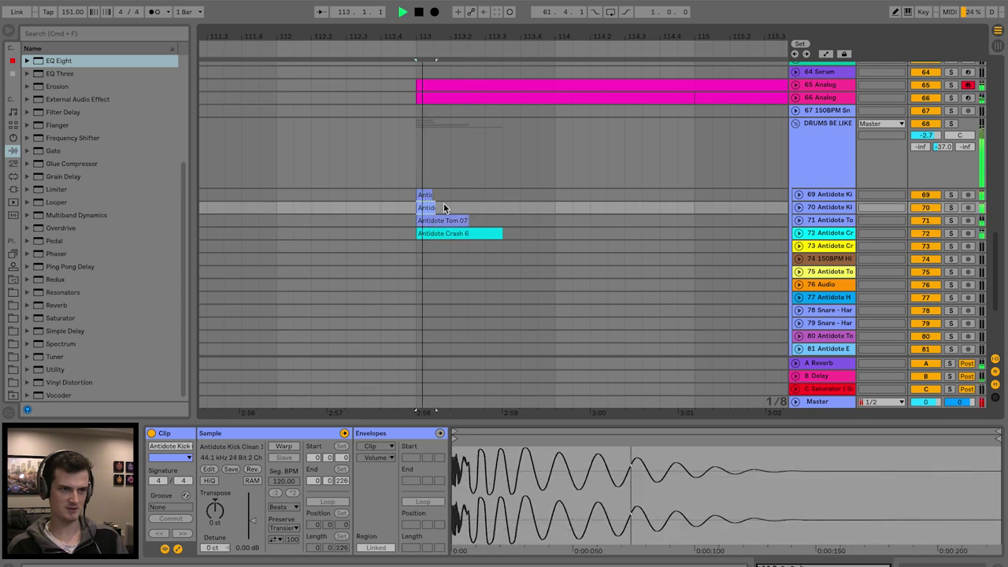
click(480, 195)
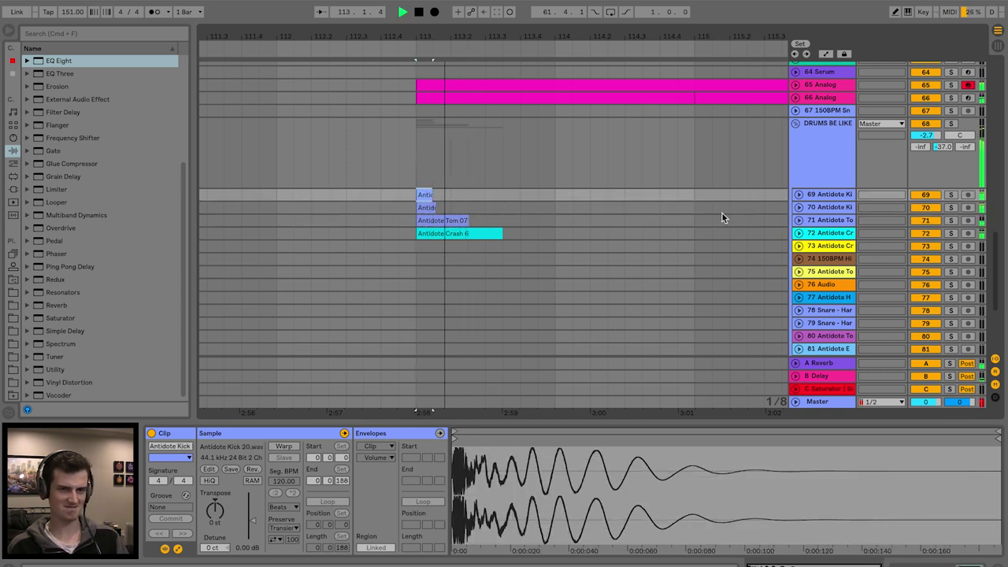
Duplicate the drum hits from bar 113 to bar 117 and collapse the DRUMS BE LIKE group
click(982, 403)
scroll(418, 74, down, 5)
click(430, 188)
scroll(430, 187, up, 3)
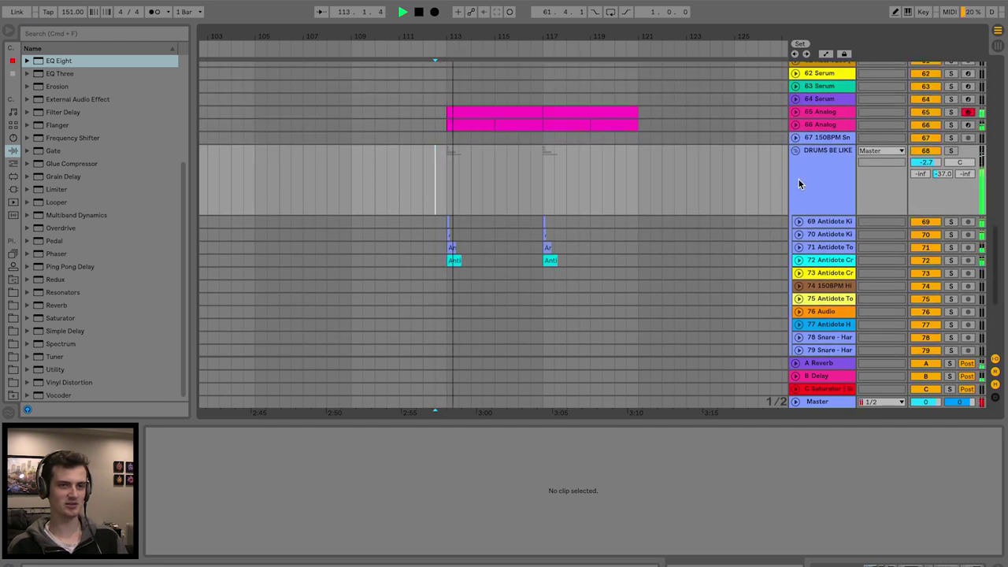
click(795, 150)
Add a Kontakt 5 track below track 66 Analog and load the Brass Ensemble instrument
scroll(686, 218, up, 3)
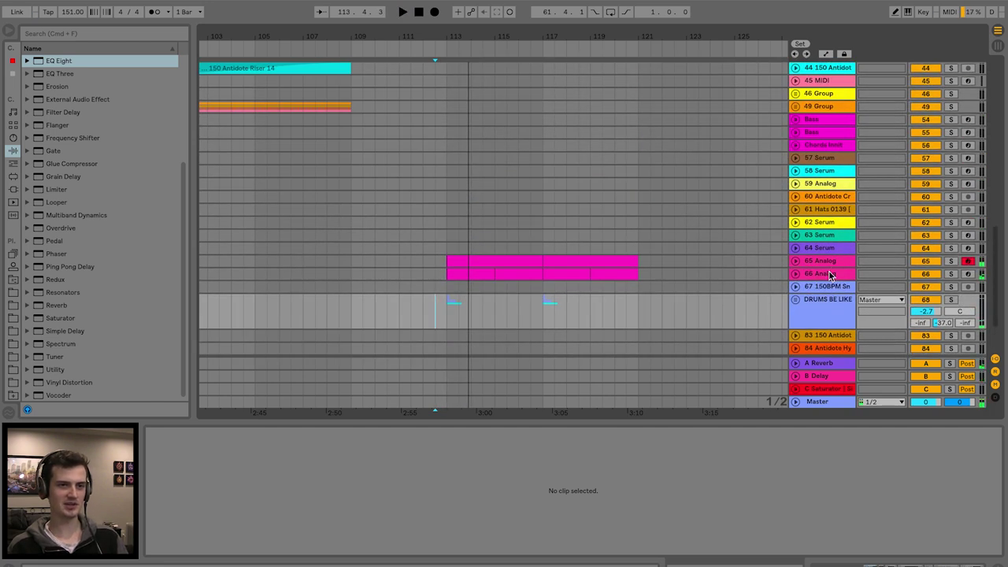
click(829, 274)
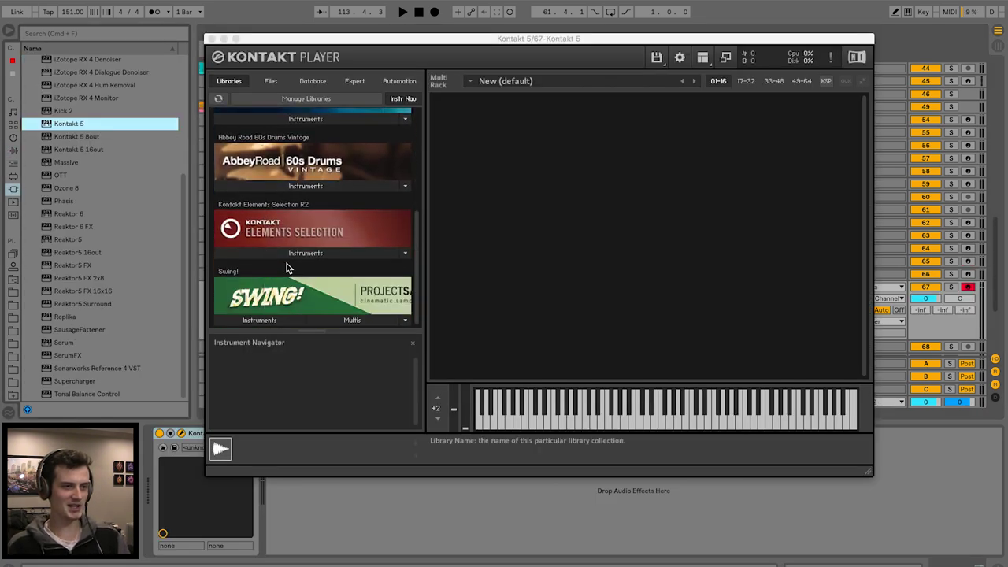
click(304, 254)
click(263, 269)
click(265, 293)
double_click(272, 281)
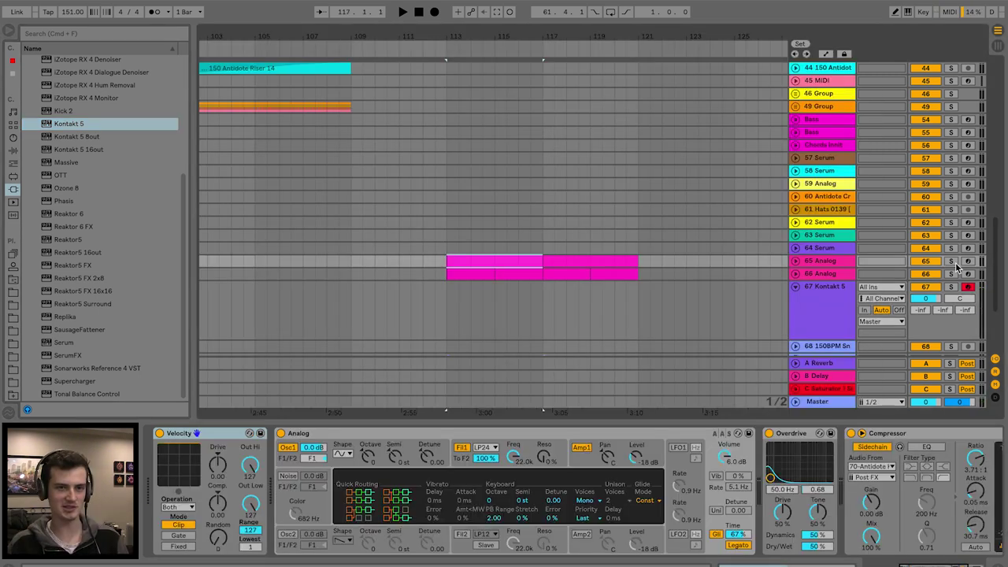
Copy track 65 Analog's clips from bars 113 to 121 onto soloed track 67 Kontakt 5 and consolidate them
click(527, 268)
key(space)
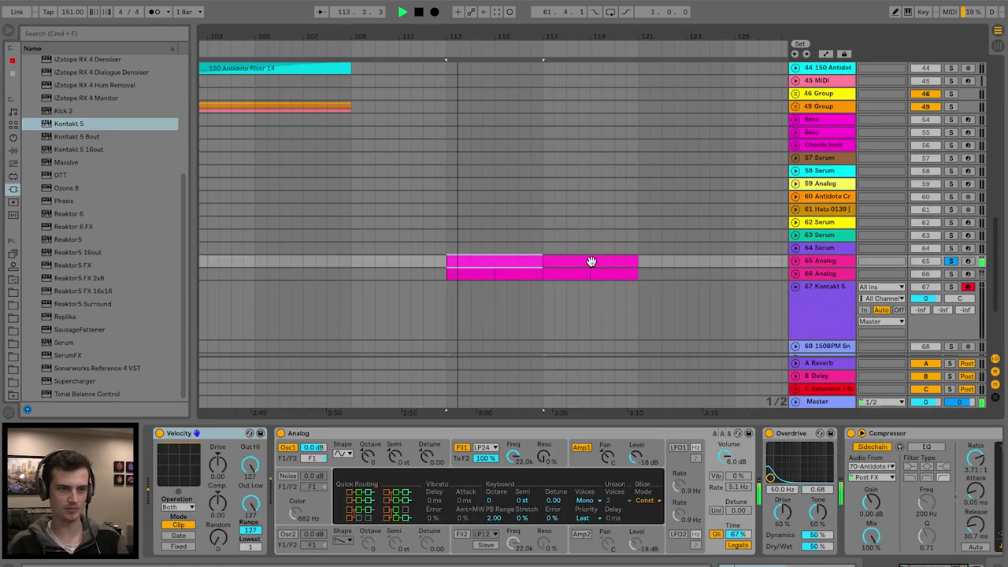
drag(609, 267, 610, 300)
key(space)
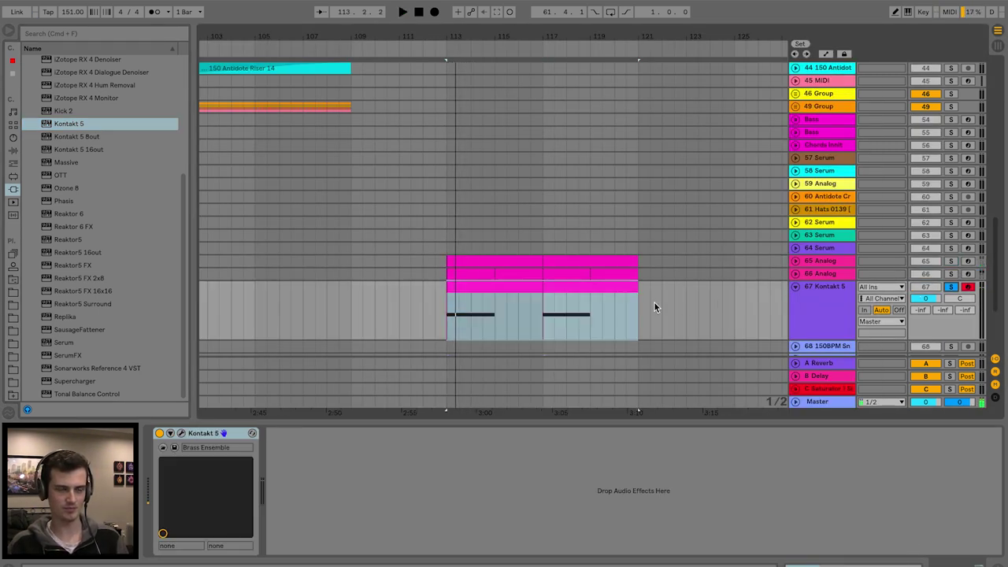
click(530, 297)
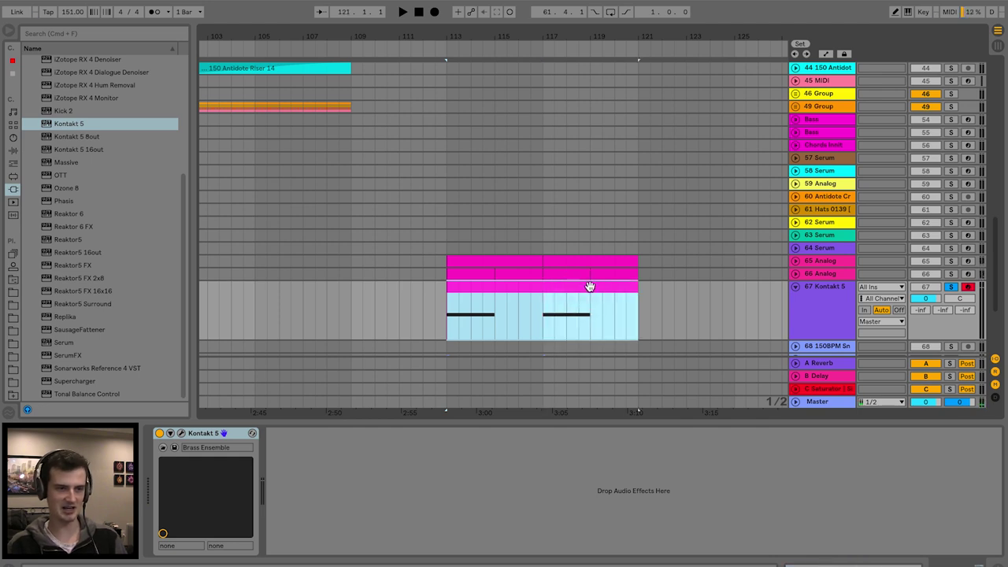
Transpose the two G0 notes in track 67 Kontakt 5's clip up to G2, auditioning the octaves
double_click(543, 290)
click(618, 504)
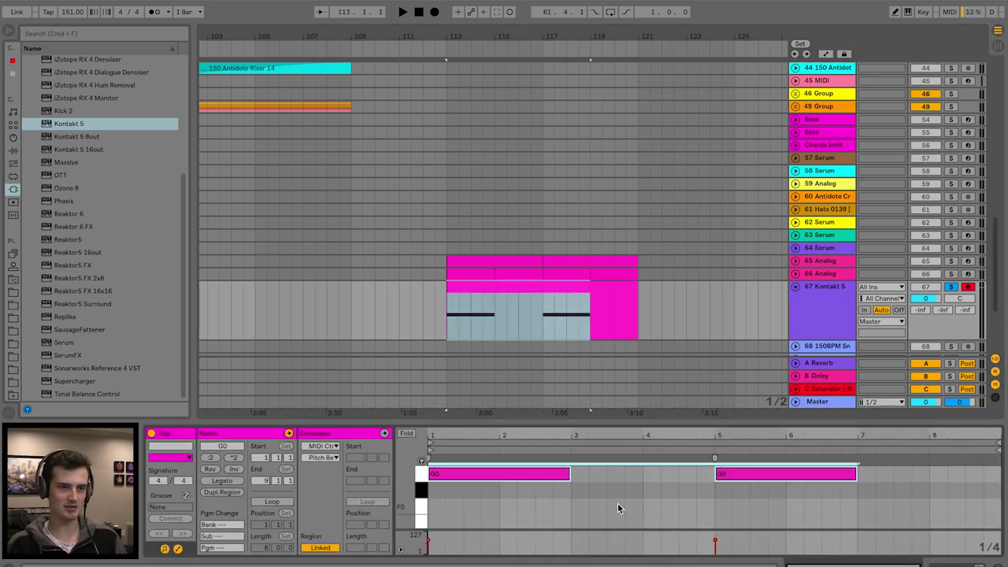
key(space)
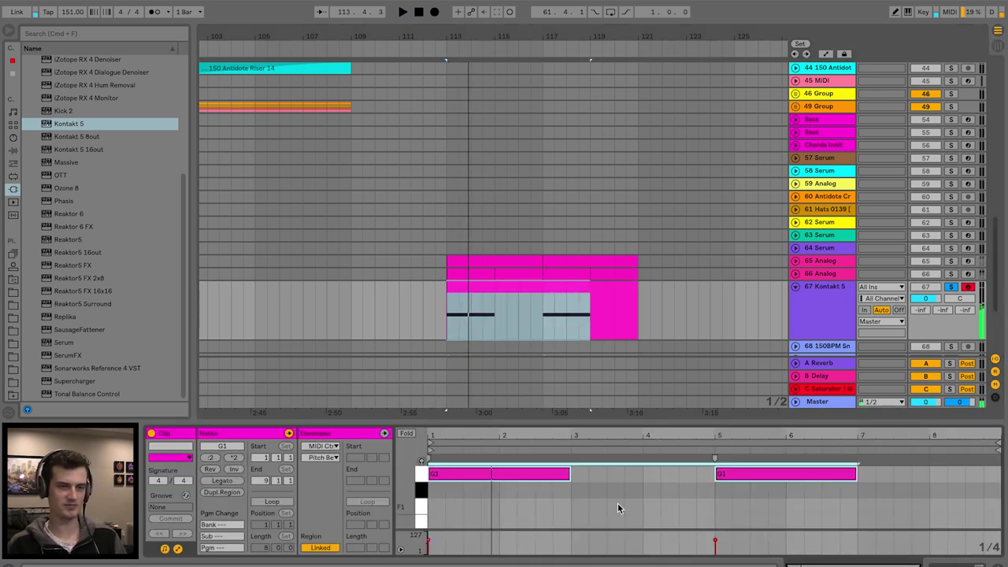
key(super+alt+e)
scroll(443, 439, up, 5)
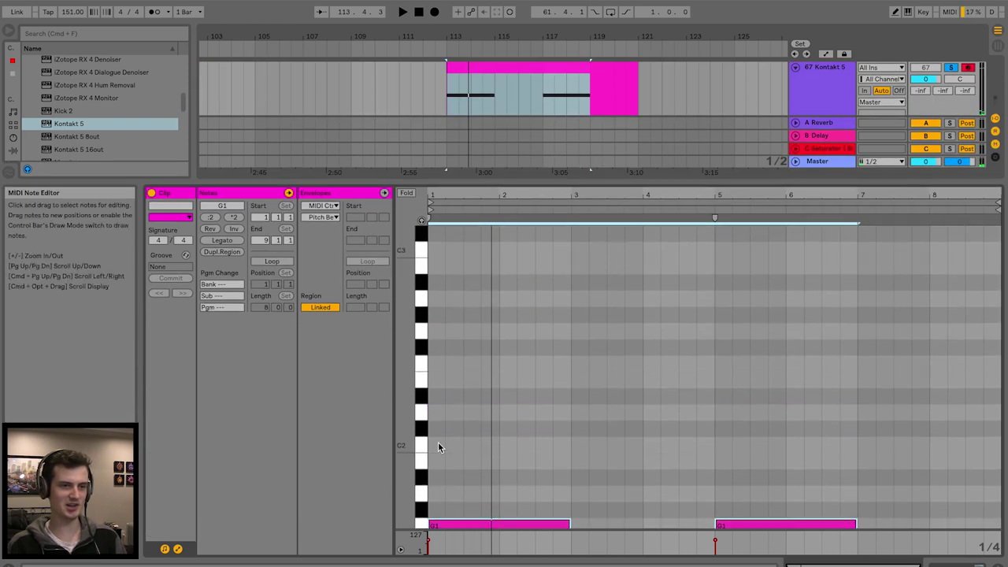
scroll(469, 450, down, 2)
drag(484, 490, 483, 297)
scroll(481, 301, up, 7)
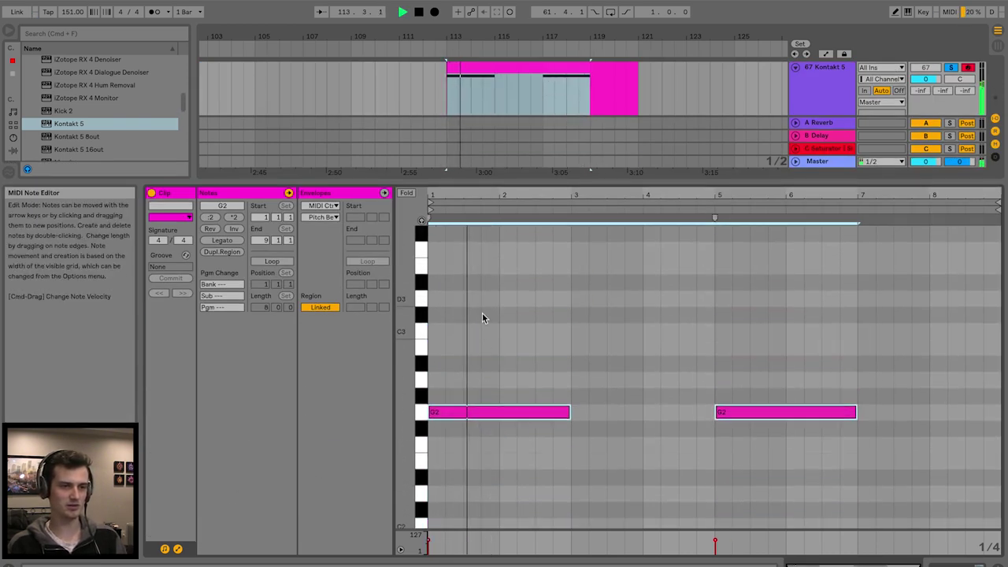
Layer octave copies of both brass notes so the clip stacks G1, G2 and G3
drag(500, 415, 517, 436)
key(space)
key(space)
scroll(517, 436, down, 5)
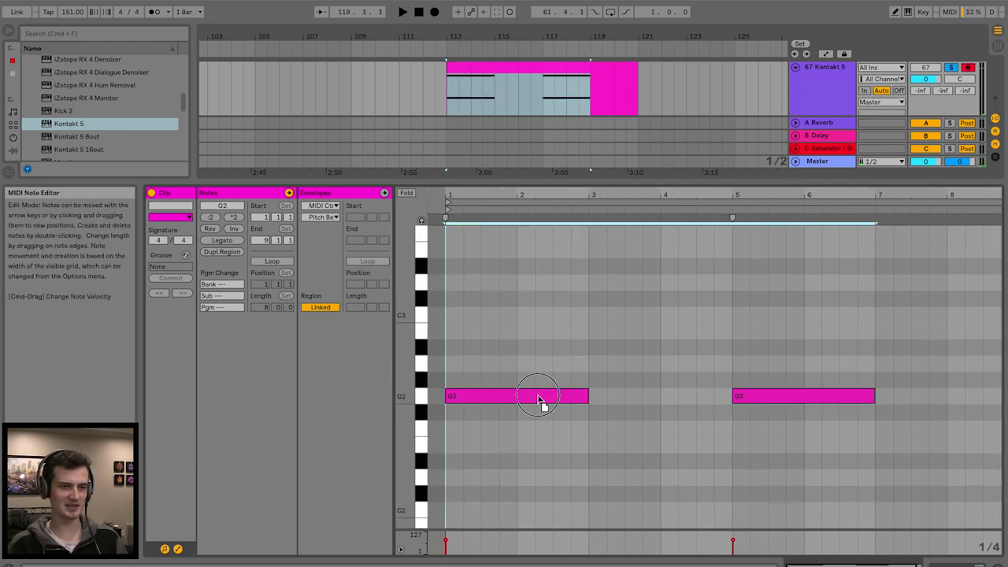
scroll(528, 436, up, 8)
drag(611, 183, 596, 418)
Select the Sustain articulation in Kontakt's Brass Ensemble, set its Chord control to Octave and audition the sound
click(826, 160)
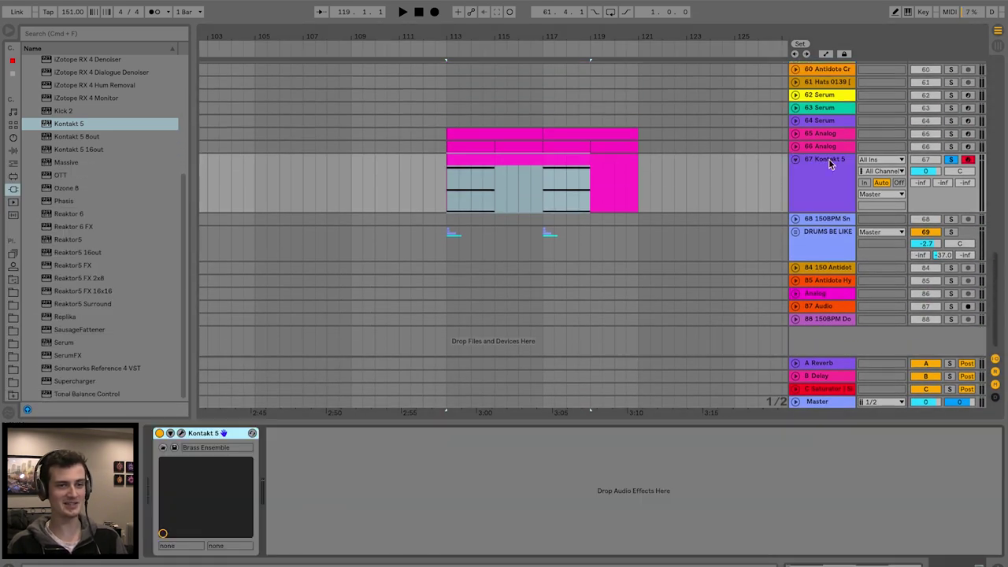
click(181, 433)
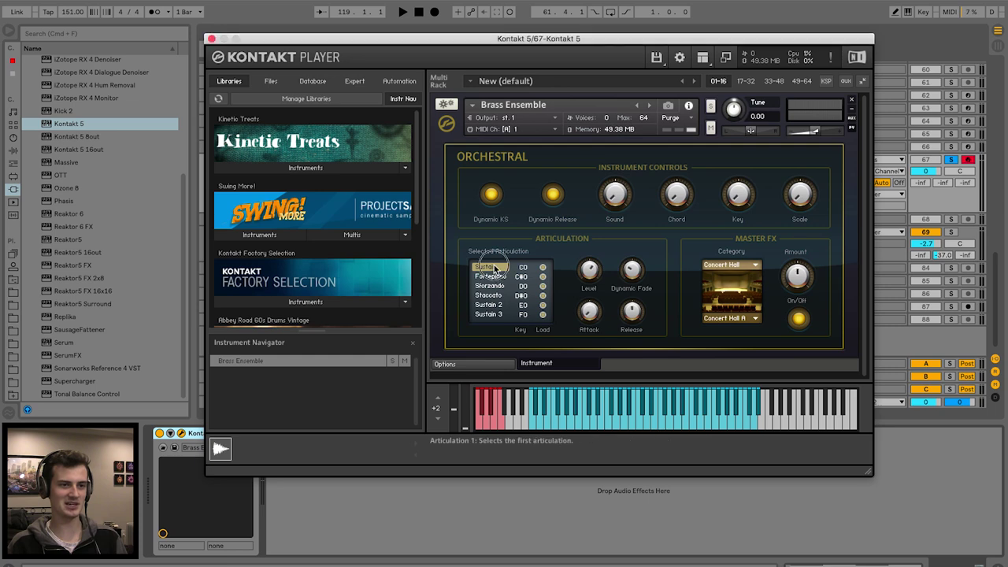
key(space)
key(space)
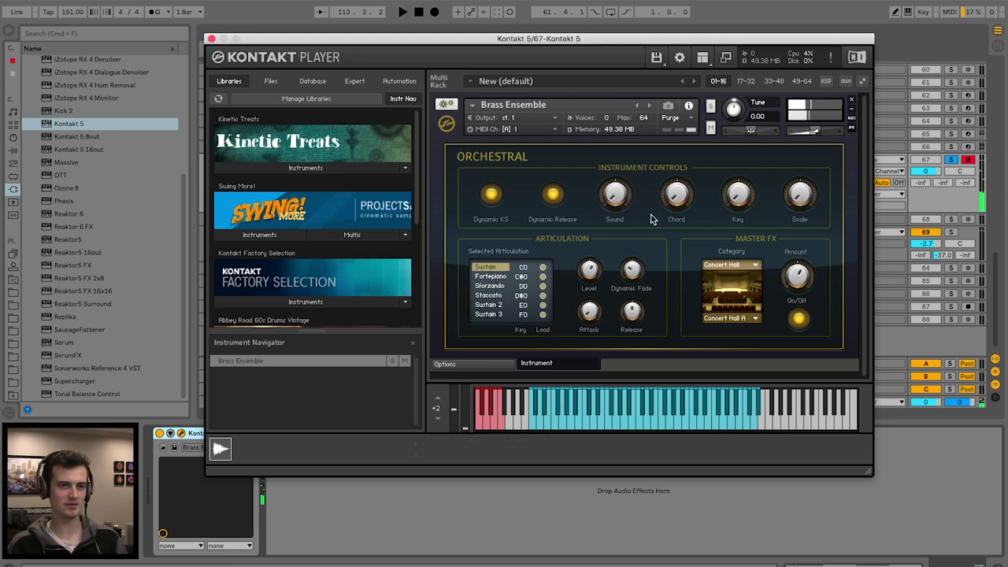
key(space)
drag(664, 199, 670, 168)
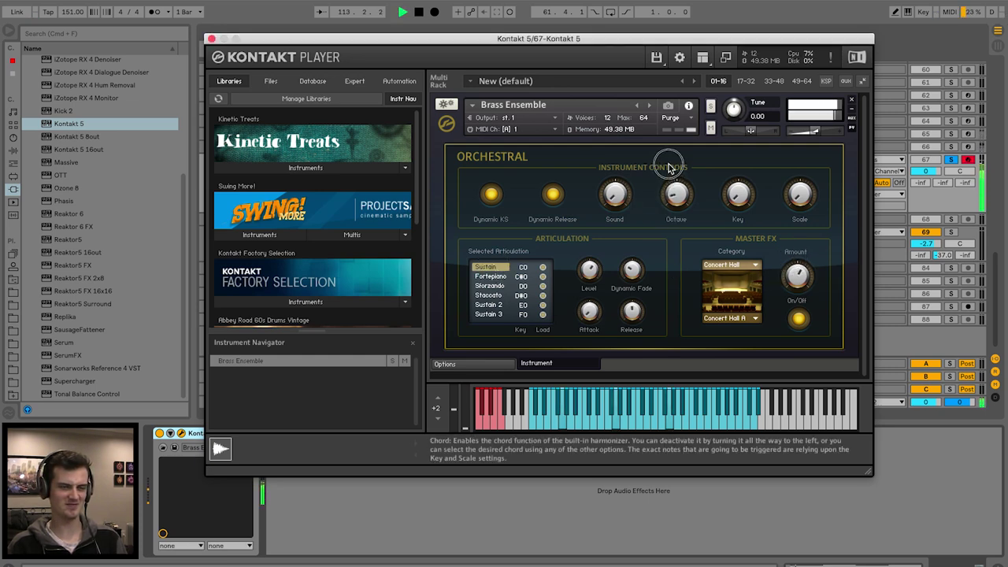
key(space)
click(211, 39)
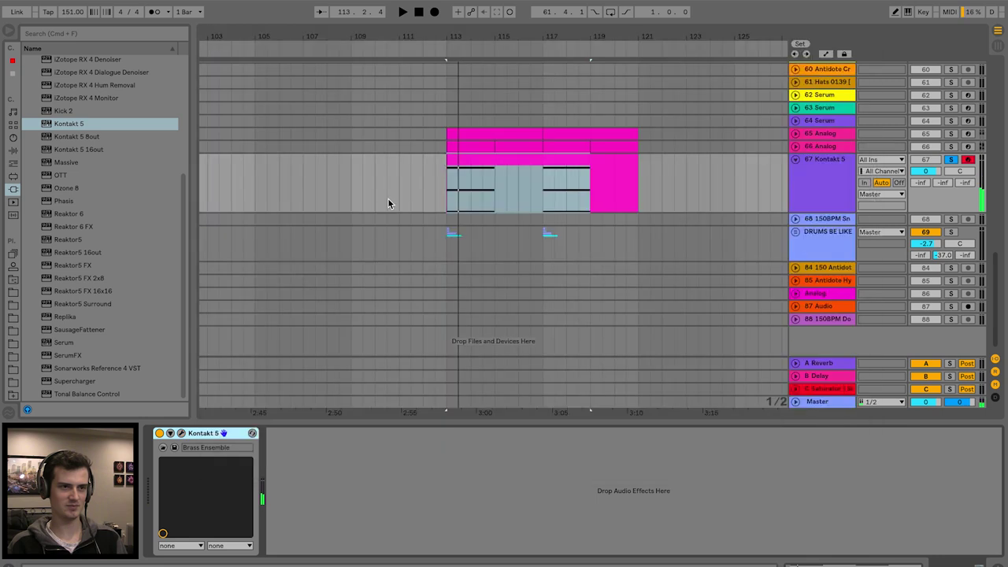
Raise the velocities of all notes in the brass clip to 127 and play it back
double_click(490, 164)
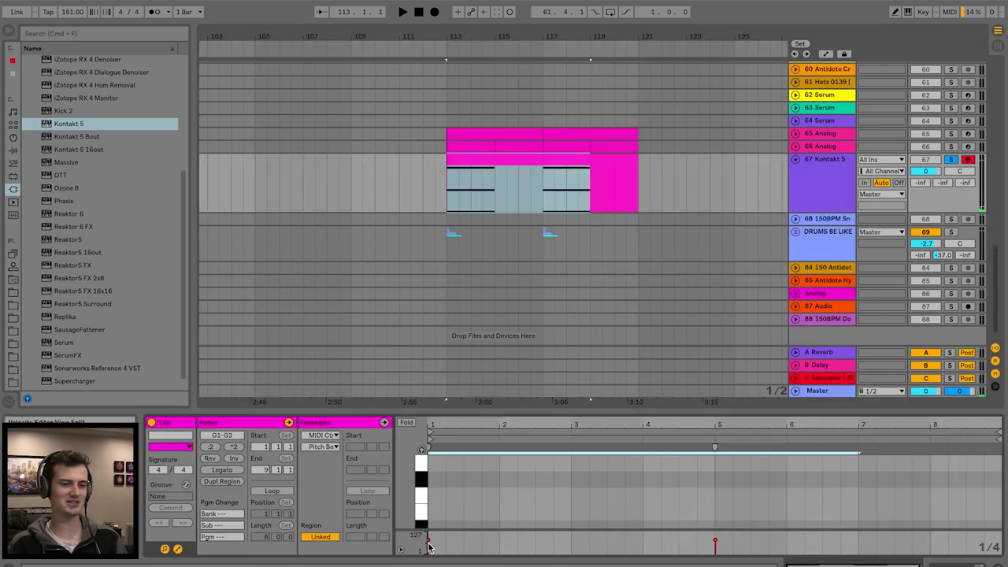
key(space)
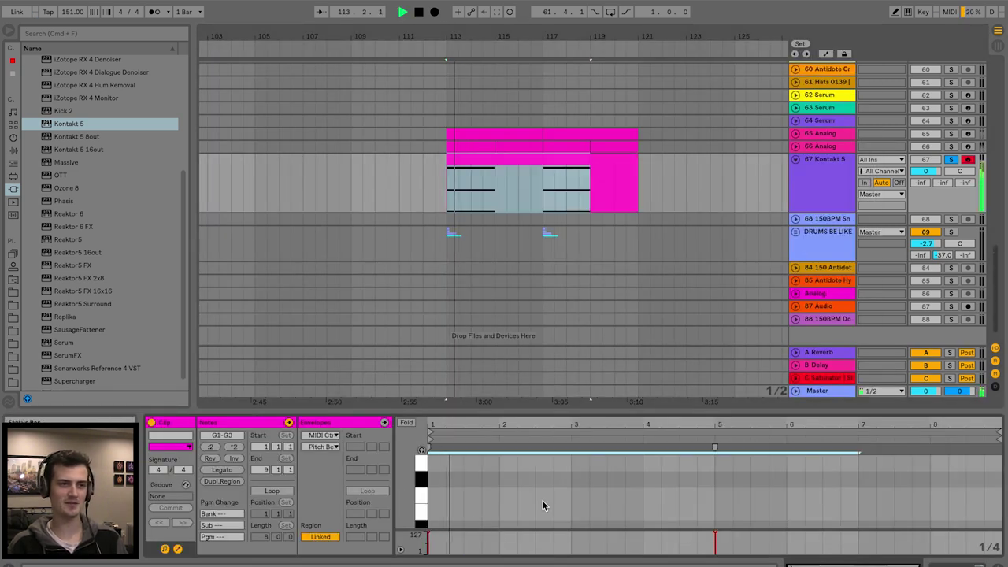
Lower track 67 Kontakt 5's volume to -13.3 dB and add the OTT compressor after Kontakt 5
drag(925, 171, 908, 202)
click(67, 175)
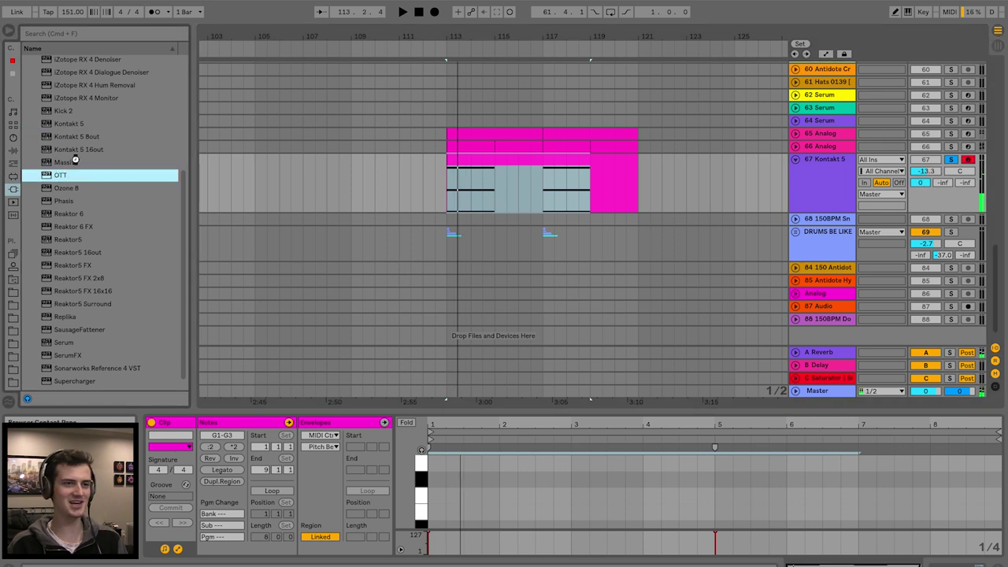
key(Return)
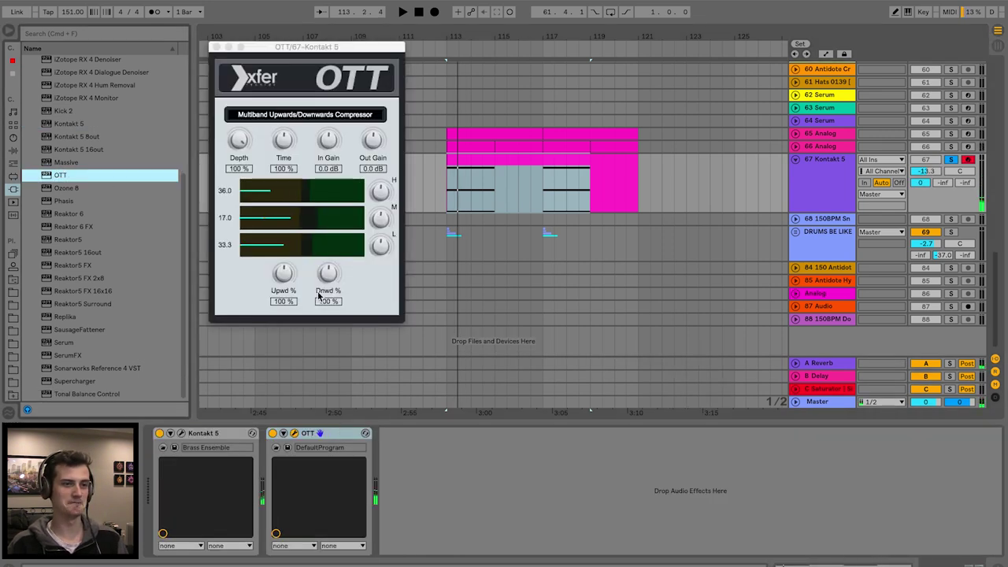
Set OTT's Depth to 49 % and add the Soundtoys LittleAlterBoy plugin after OTT on track 67
drag(239, 140, 238, 168)
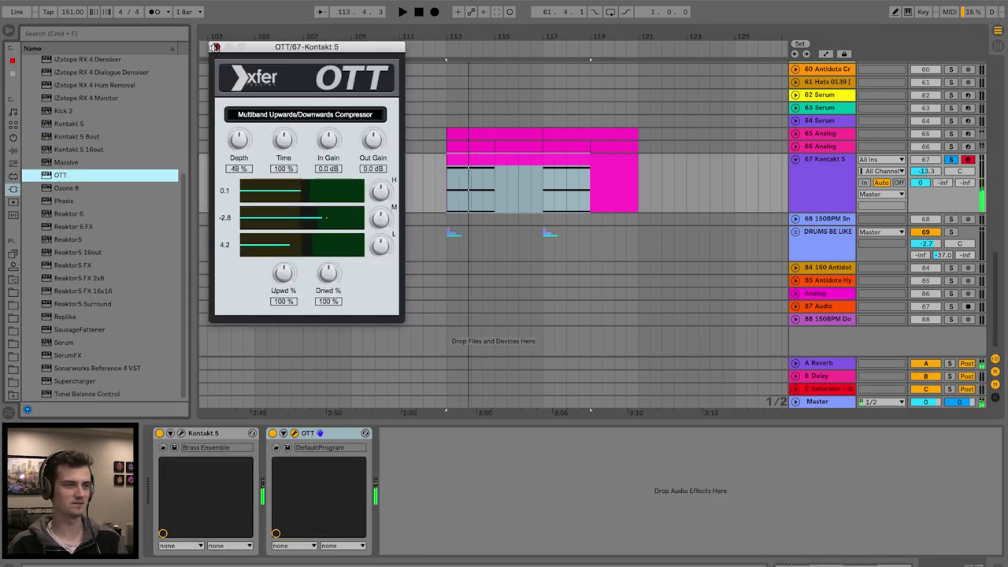
click(215, 48)
click(13, 150)
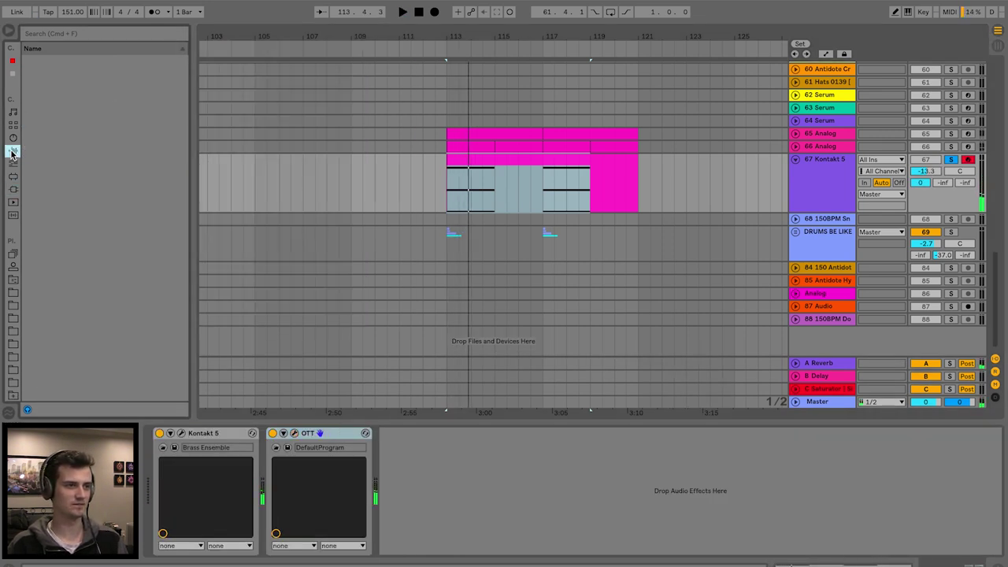
click(13, 190)
click(55, 112)
drag(95, 140, 386, 484)
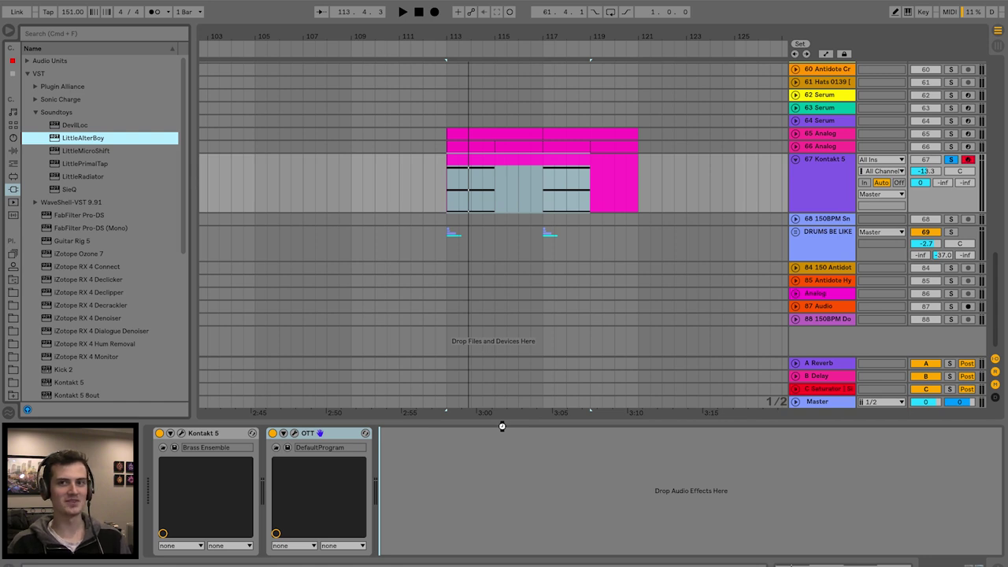
drag(502, 426, 501, 429)
Set LittleAlterBoy's Pitch to -12.0 and audition its Formant up to 12.0 during playback
key(space)
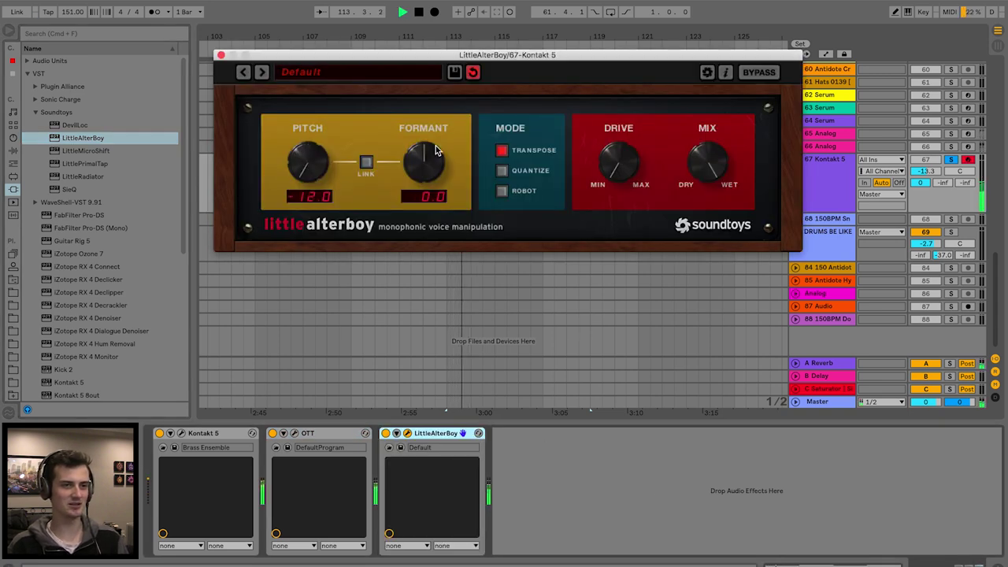
drag(436, 151, 432, 49)
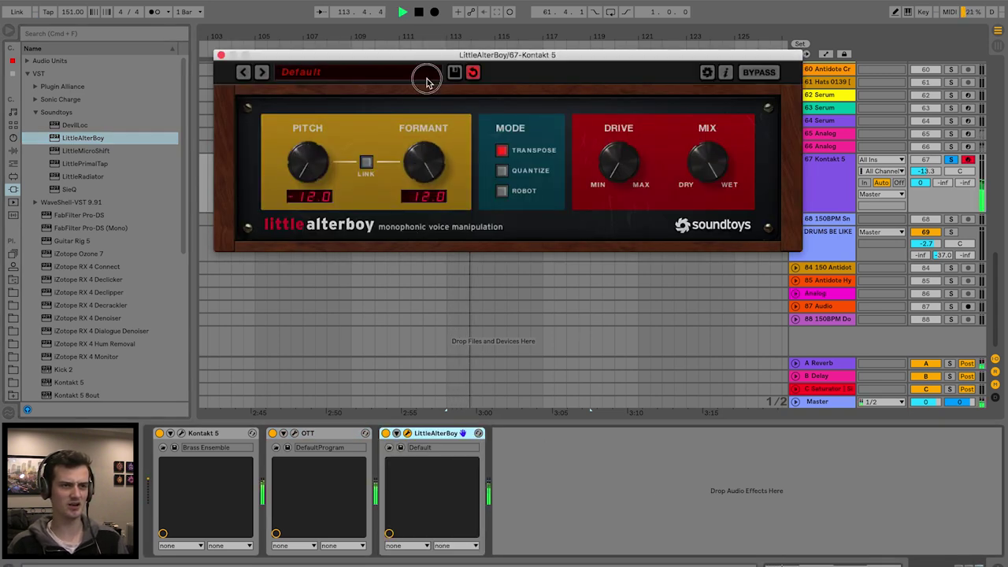
drag(378, 208, 395, 240)
click(221, 55)
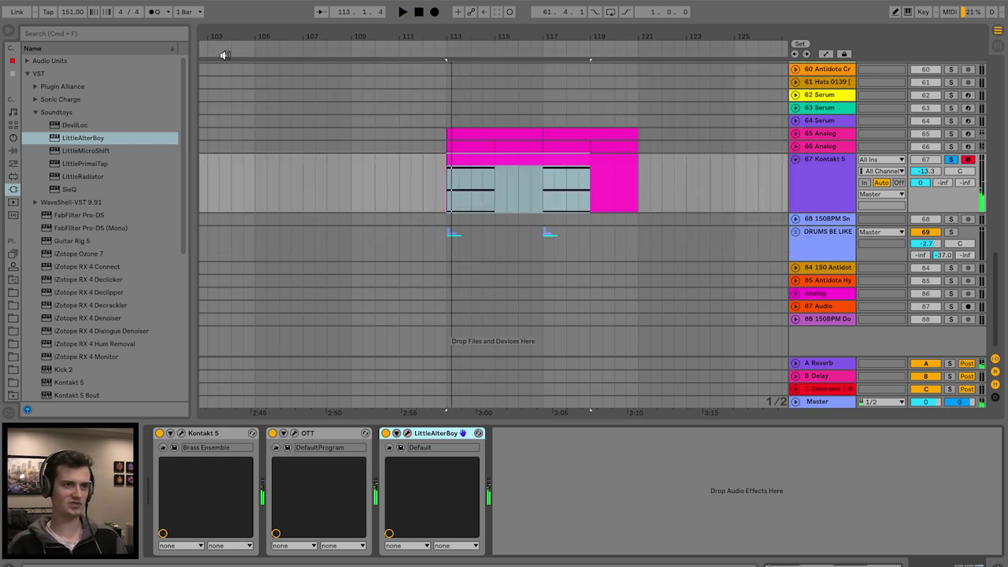
Automate LittleAlterBoy's Formant on track 67 as a ramp from 0.00 at bar 113 to 1.00 at bar 115
key(a)
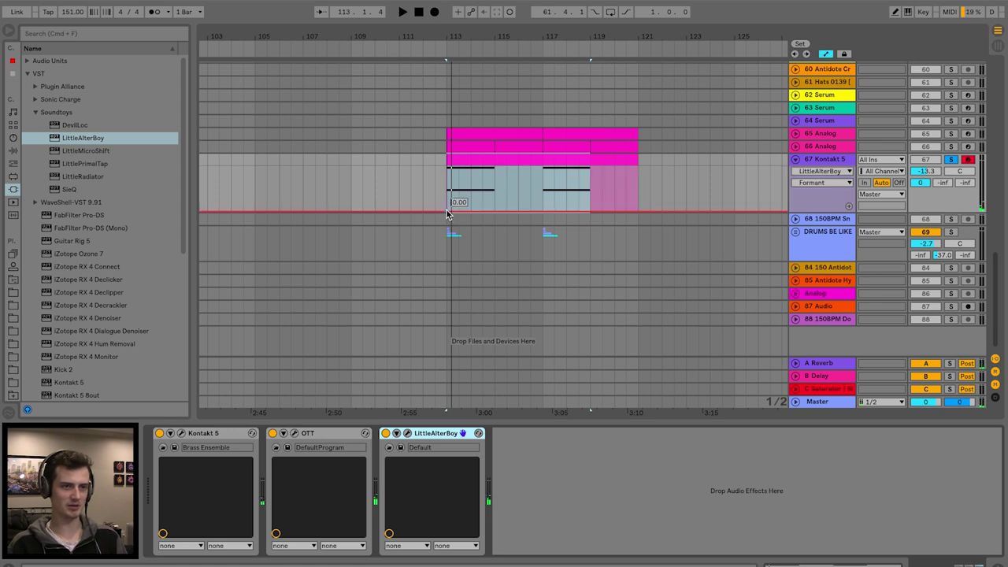
key(space)
drag(451, 211, 494, 167)
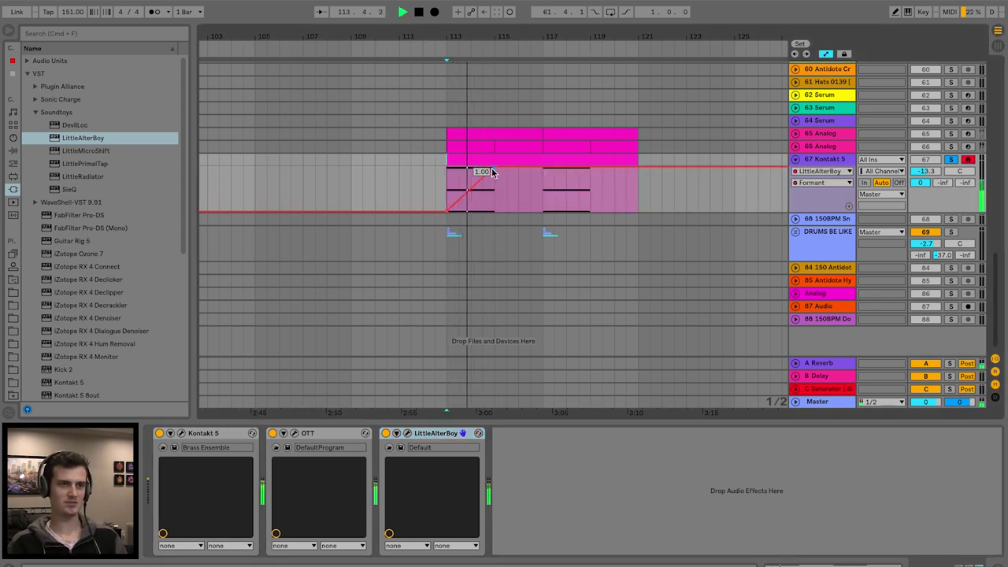
key(space)
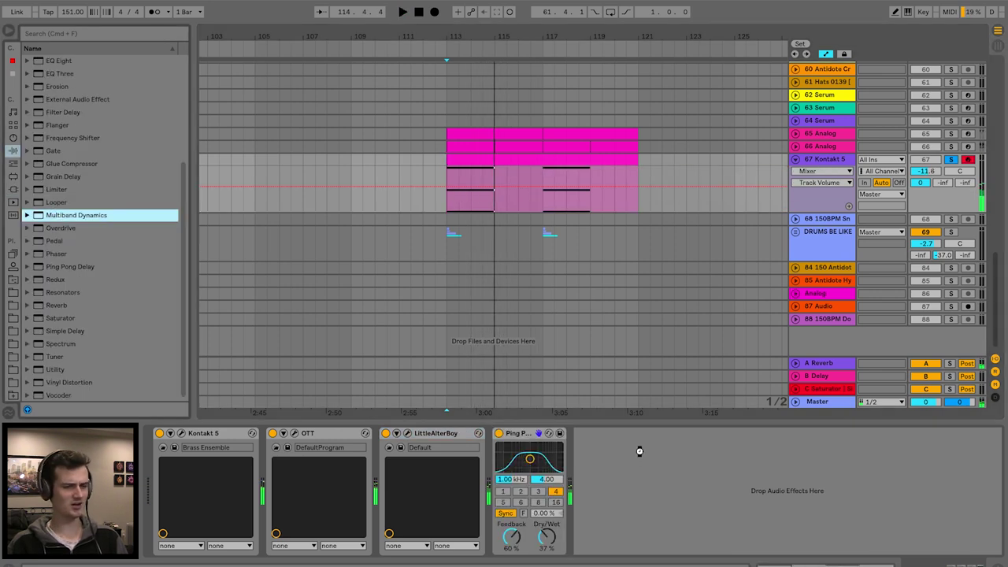
Try Multiband Dynamics after Ping Pong Delay on track 67, remove it and add Overdrive in its place
drag(640, 443, 647, 439)
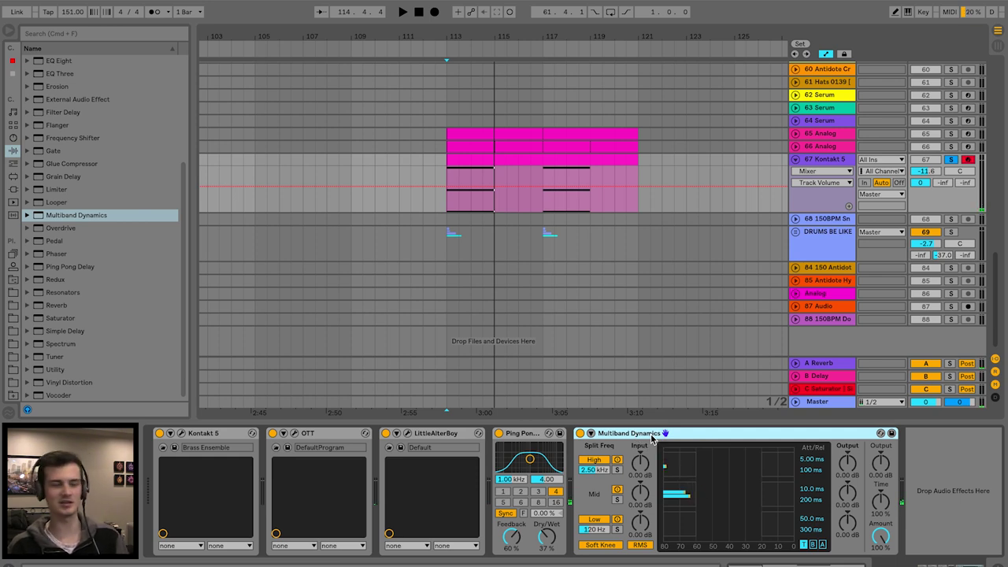
key(Delete)
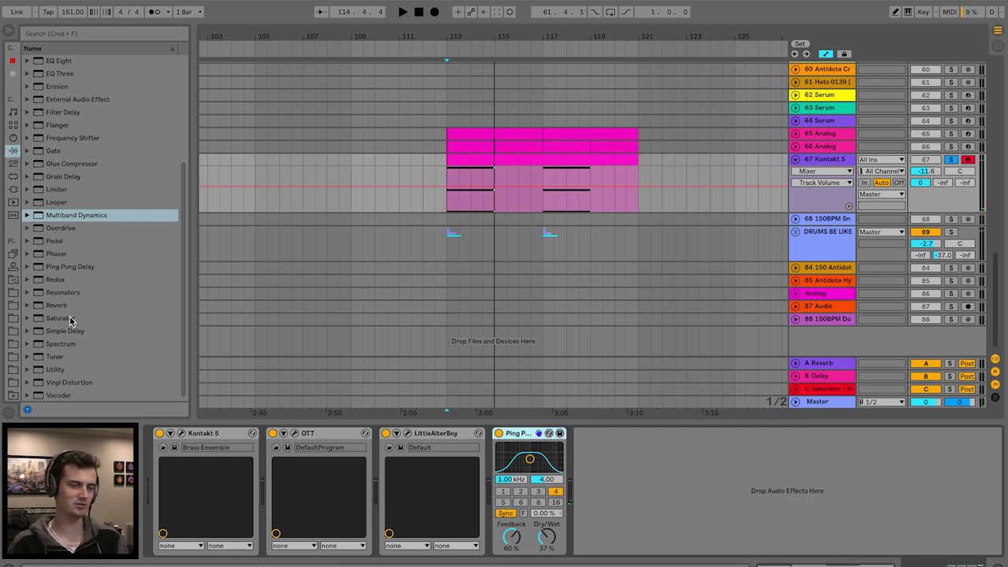
scroll(73, 317, down, 1)
drag(53, 228, 681, 482)
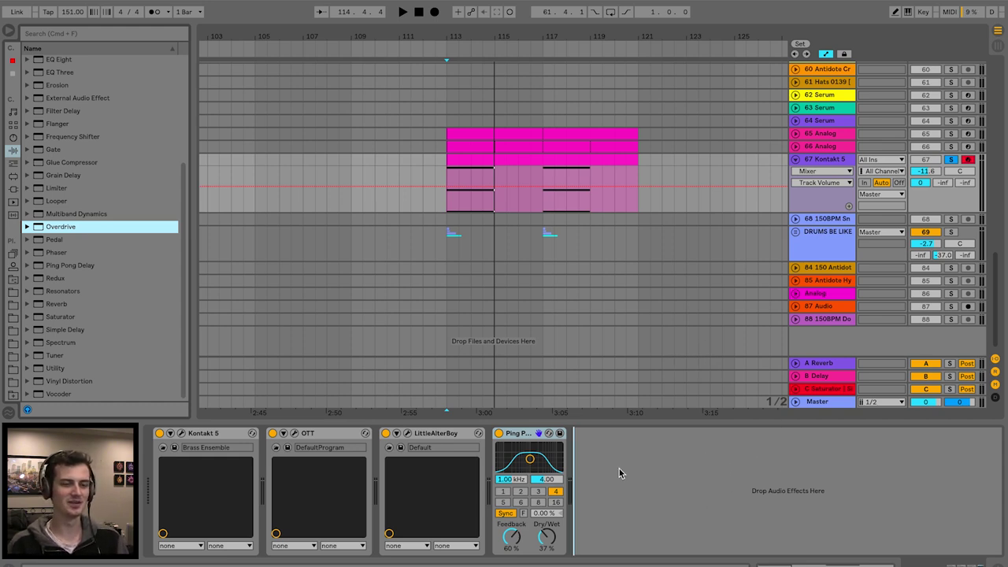
drag(618, 468, 616, 469)
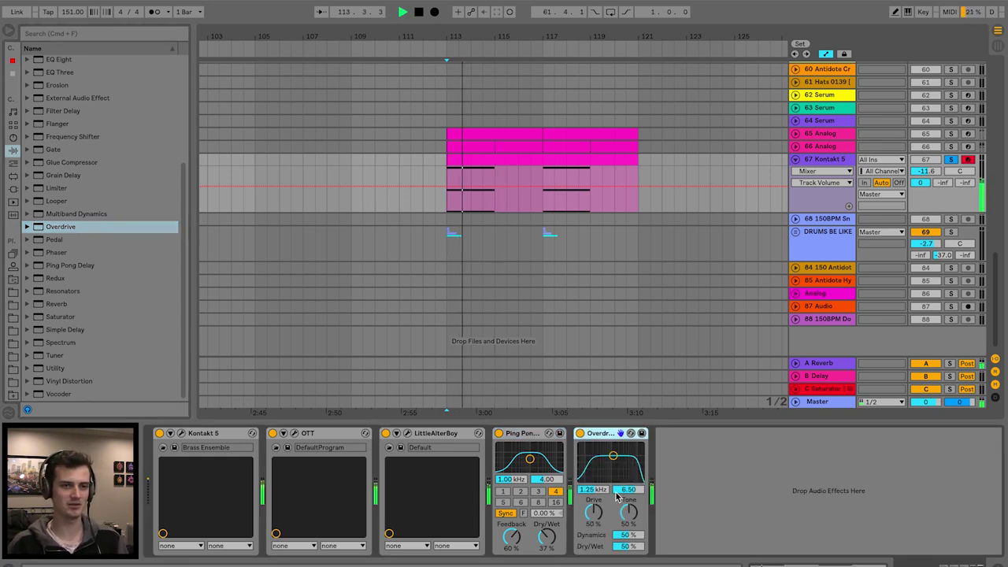
Raise track 67's volume to -8.9 dB, unsolo it and play the section from before bar 113 in the full mix
drag(938, 173, 938, 161)
key(space)
click(386, 168)
click(951, 159)
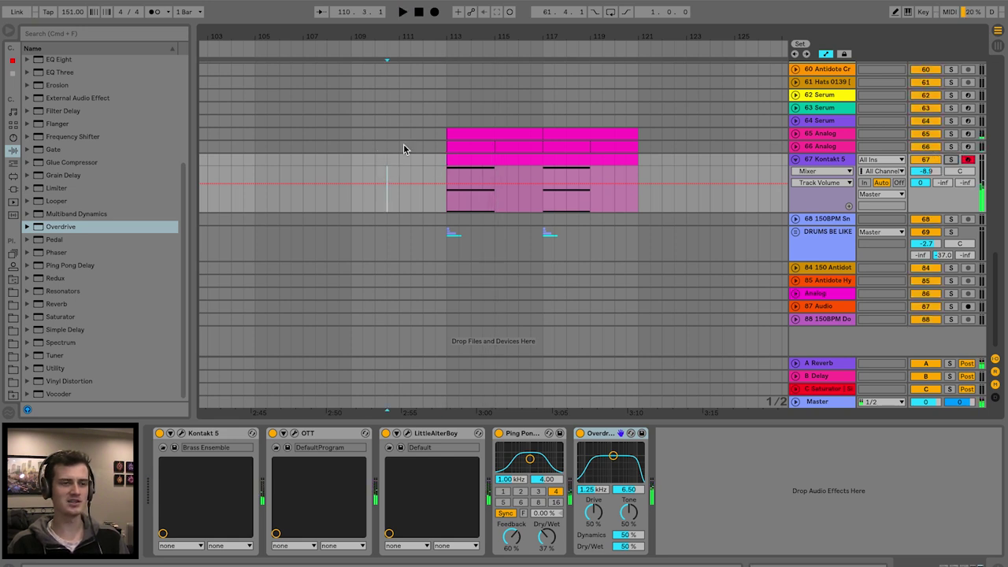
scroll(406, 221, up, 5)
key(space)
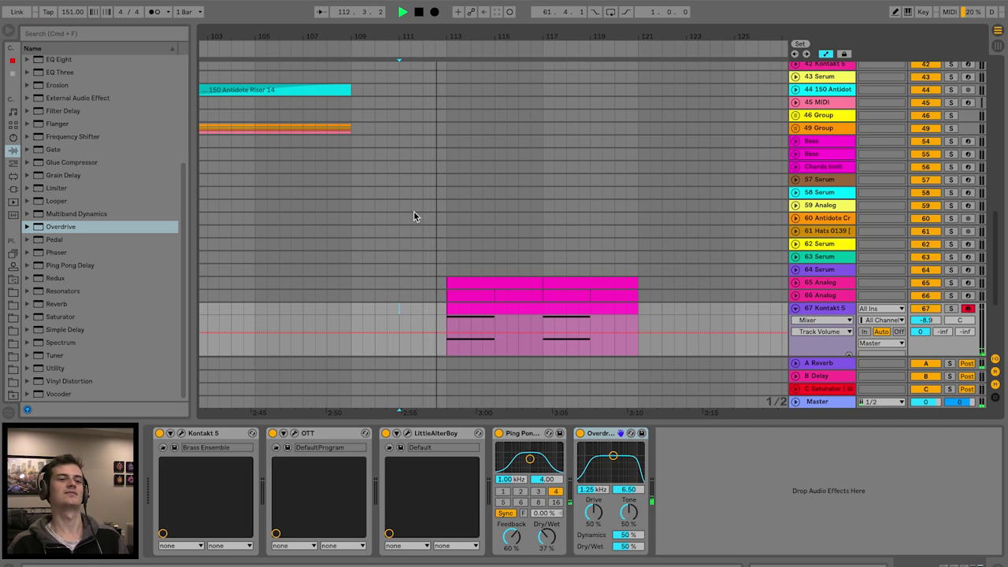
scroll(448, 229, down, 5)
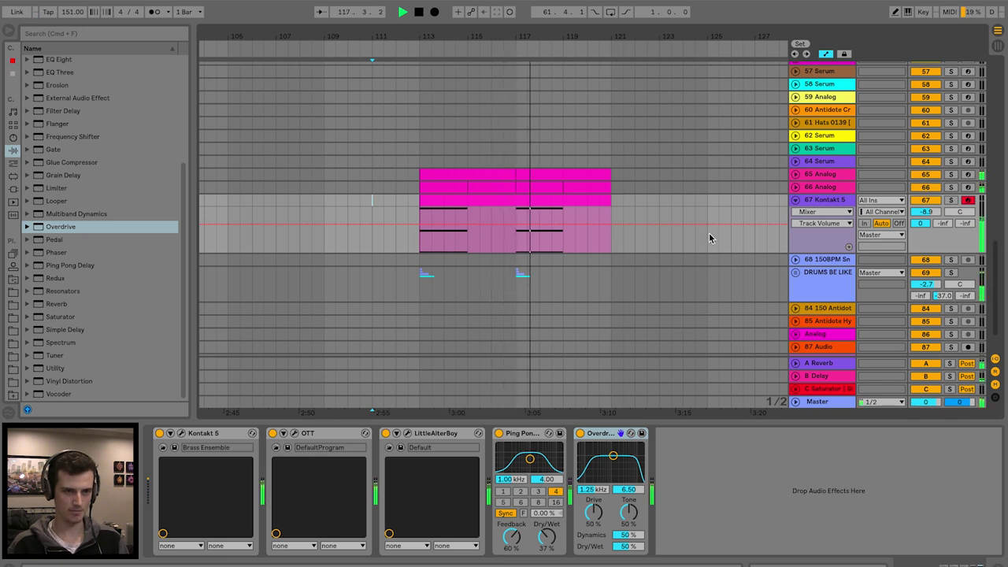
key(space)
Solo track 67 and try LittleAlterBoy's Mix at about halfway between dry and wet during playback
key(super+alt+p)
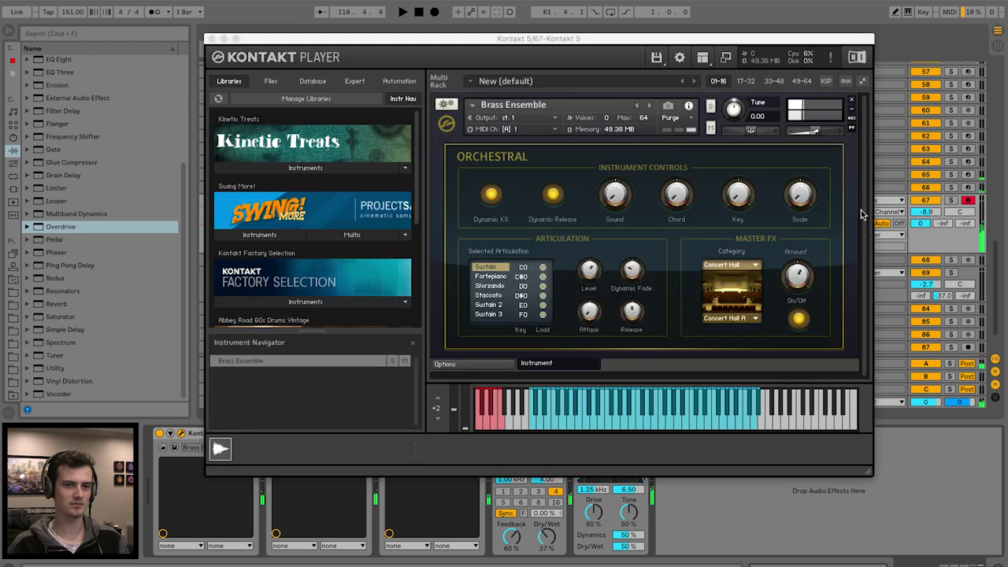
click(951, 201)
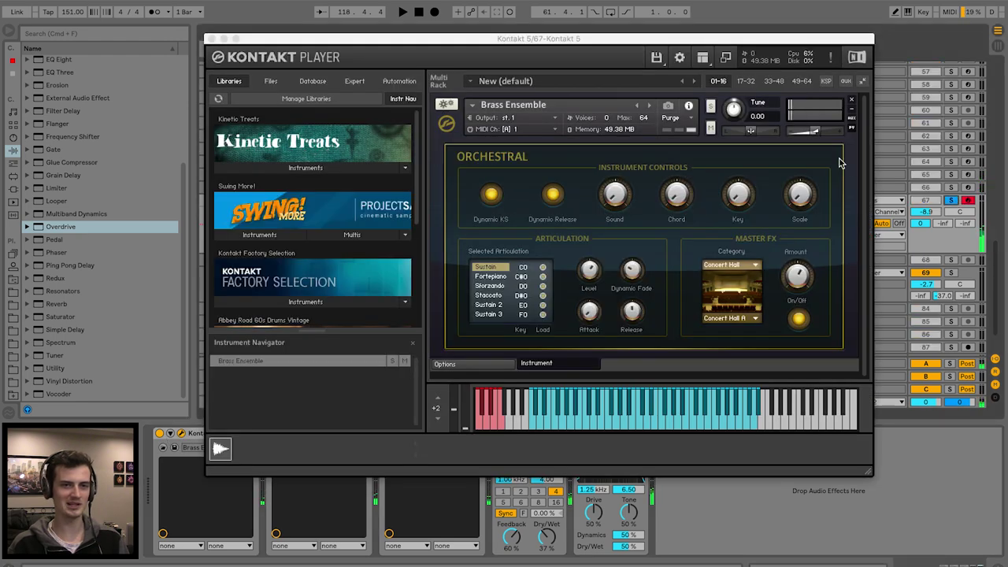
click(210, 39)
key(space)
key(super+alt+p)
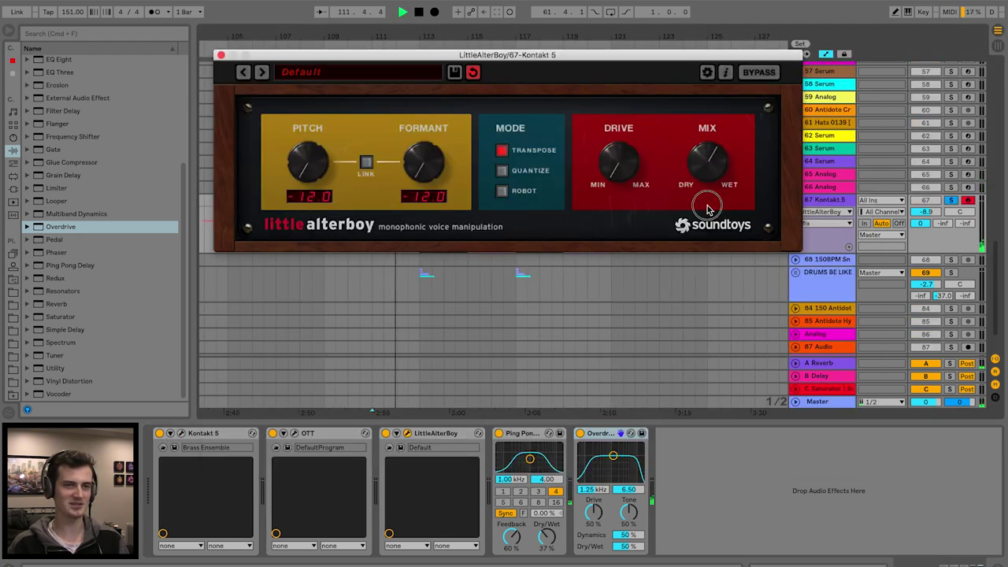
drag(600, 59, 585, 183)
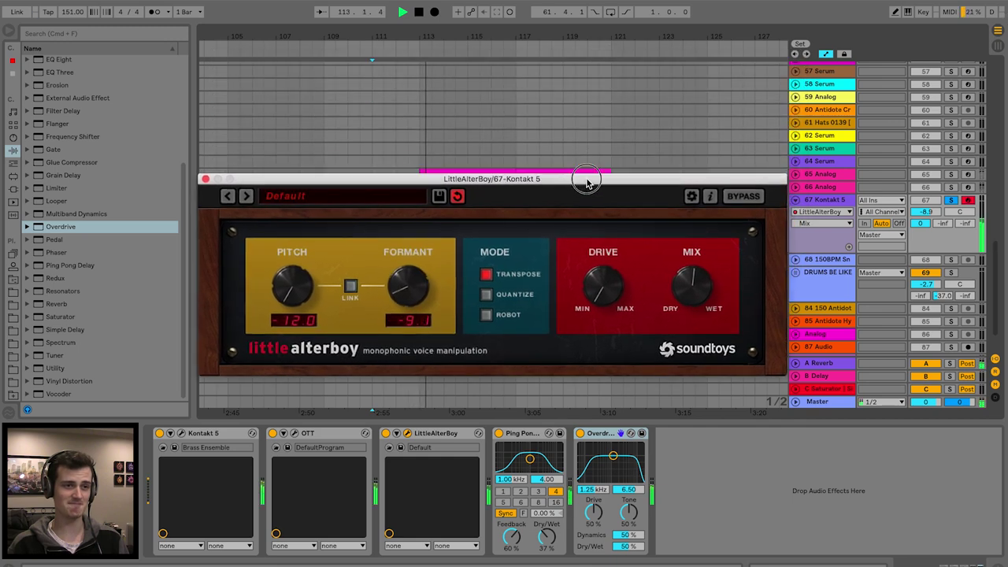
drag(699, 295, 700, 295)
click(205, 179)
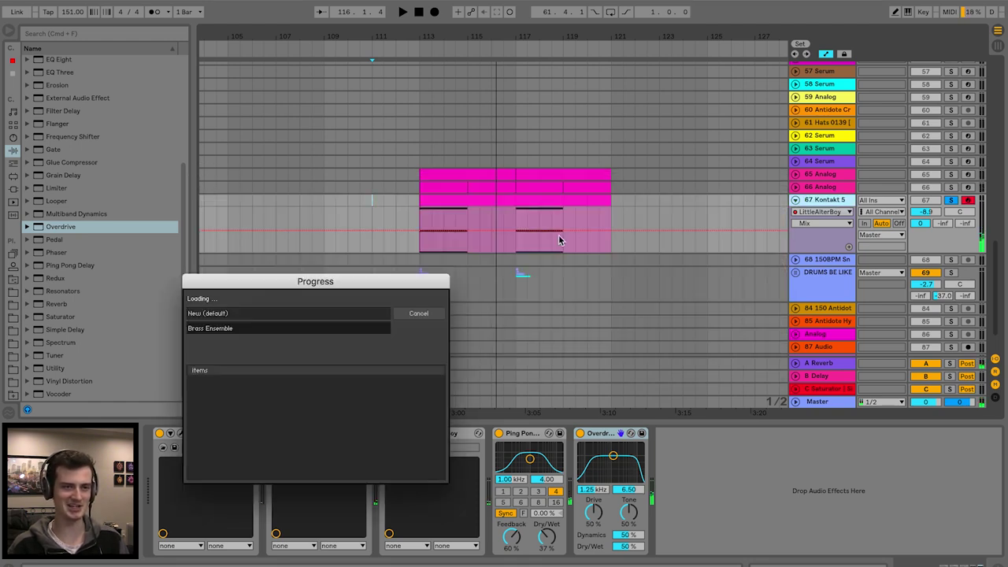
Duplicate track 67 Kontakt 5 and set the original track's LittleAlterBoy Mix fully wet
click(809, 205)
click(400, 434)
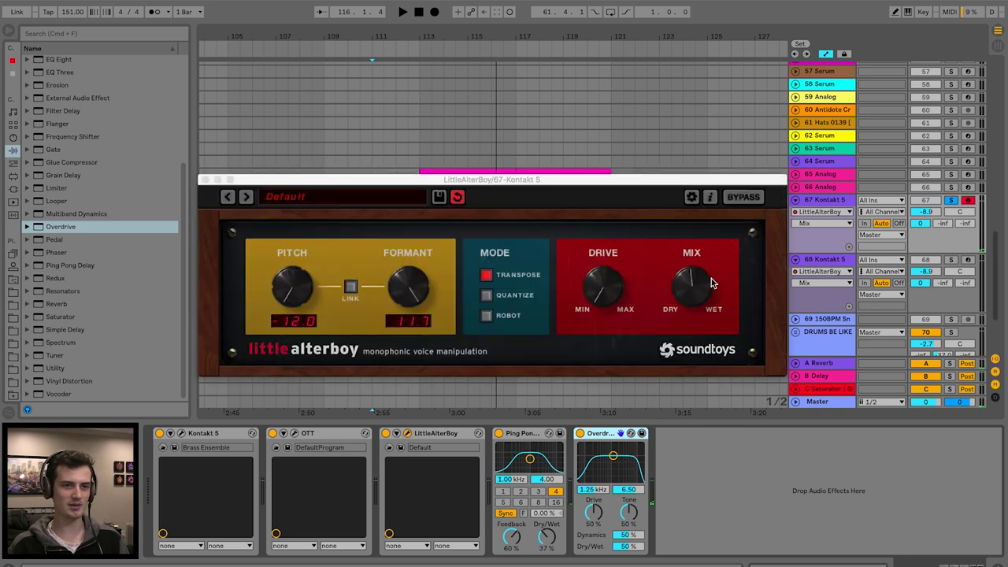
click(205, 180)
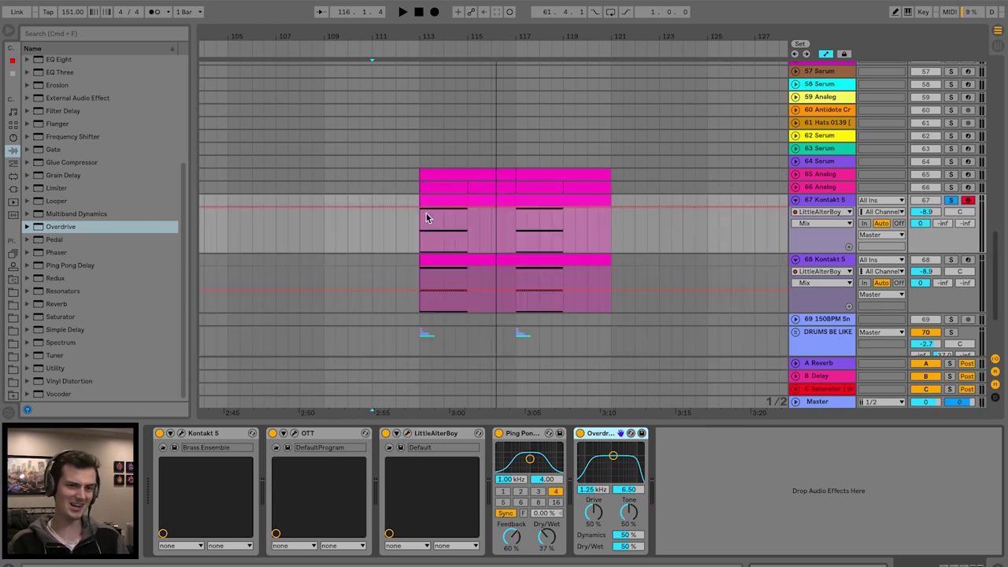
Solo the duplicated track 68 Kontakt 5 and delete LittleAlterBoy from its device chain
click(966, 267)
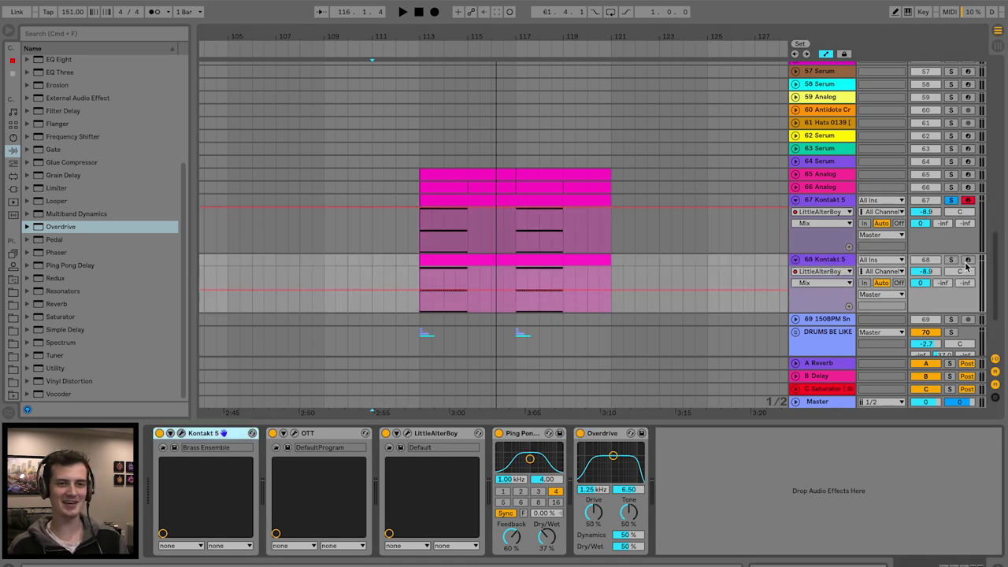
click(950, 260)
click(439, 434)
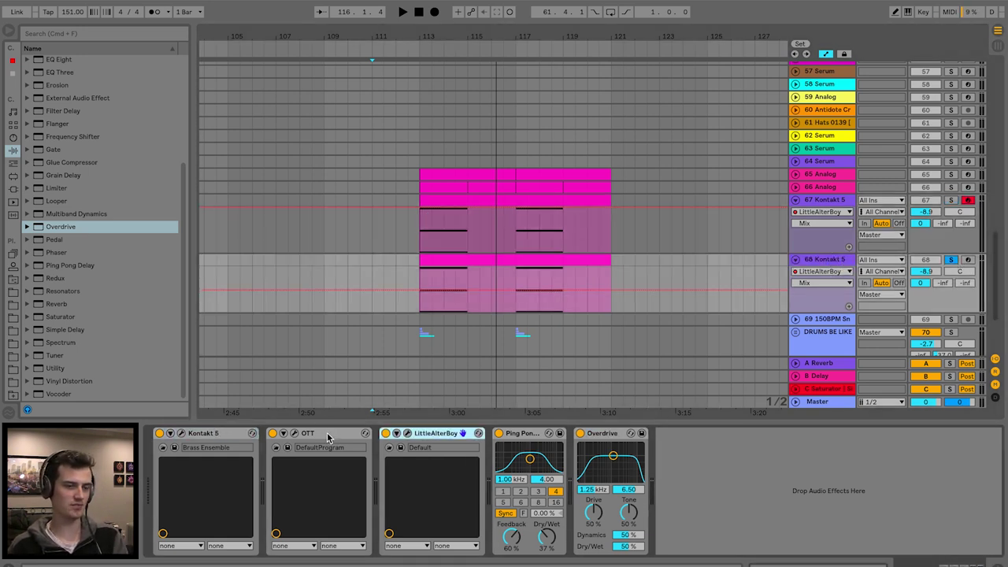
key(Delete)
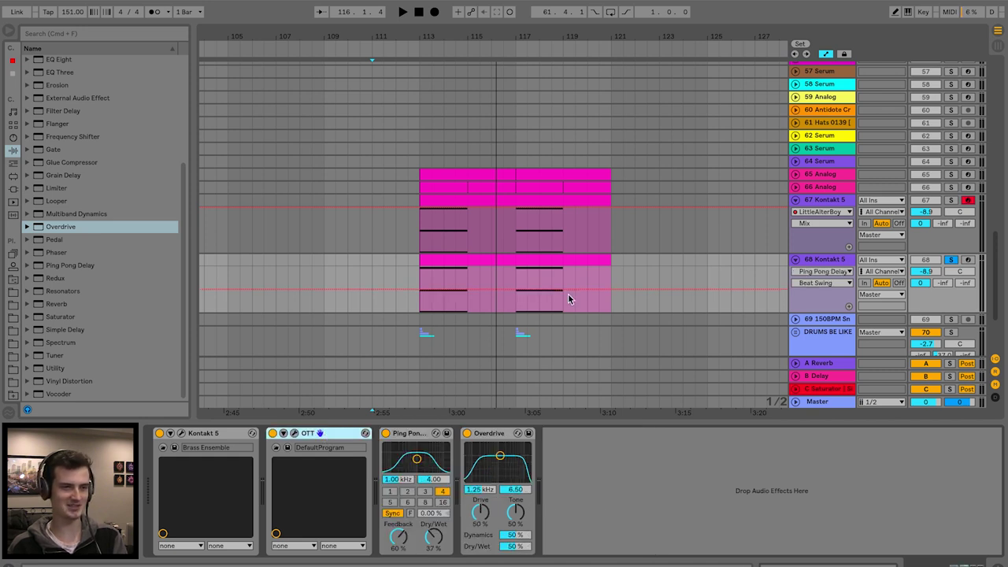
Delete both G3 notes from track 68's brass clip, keeping G1 and G2, and play it back
click(493, 258)
drag(638, 406, 637, 109)
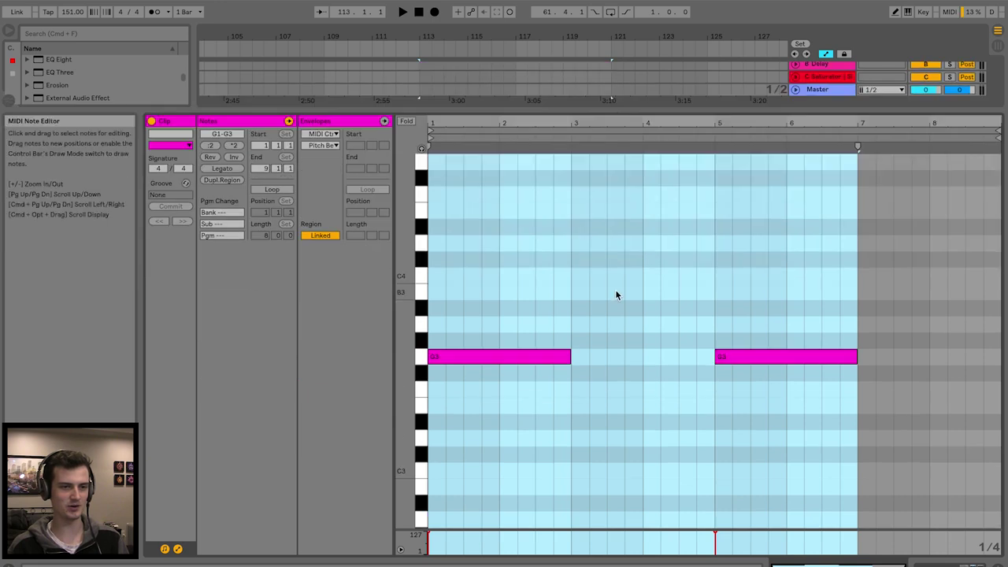
scroll(616, 292, up, 2)
drag(468, 326, 878, 439)
key(space)
drag(761, 110, 765, 423)
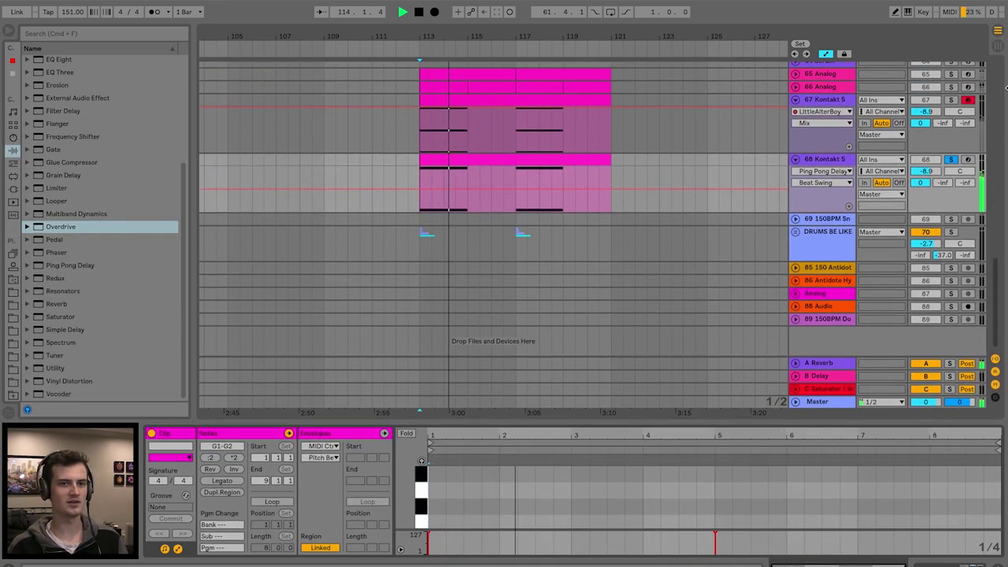
Audition both Kontakt tracks together and in the full mix, lowering track 68's volume to -10.7 dB
click(951, 99)
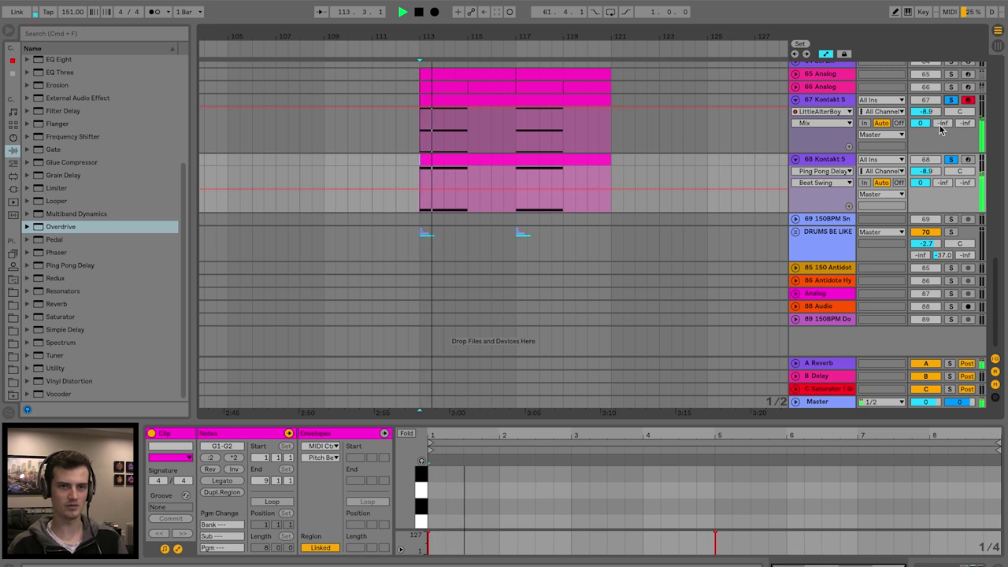
click(950, 159)
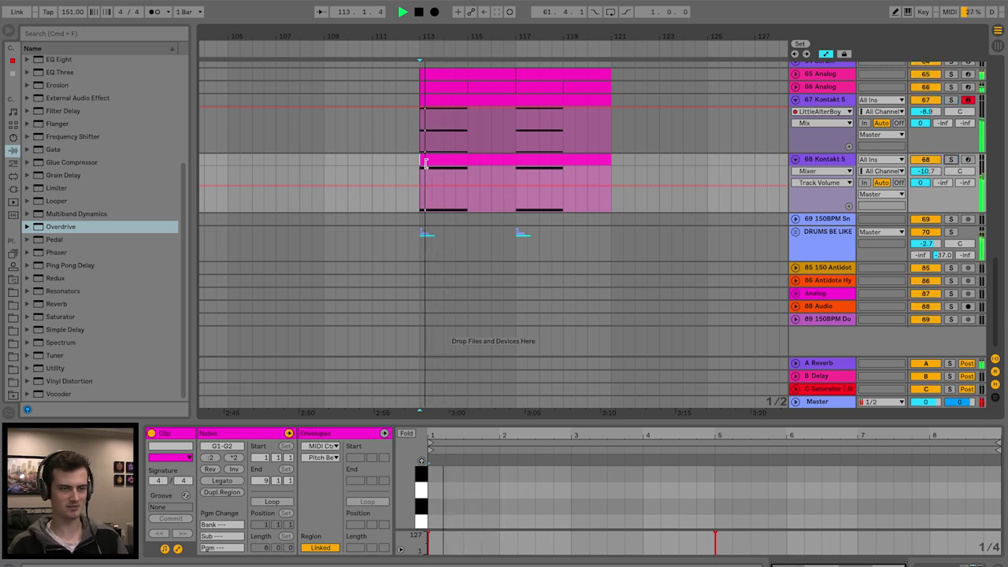
key(super+alt+l)
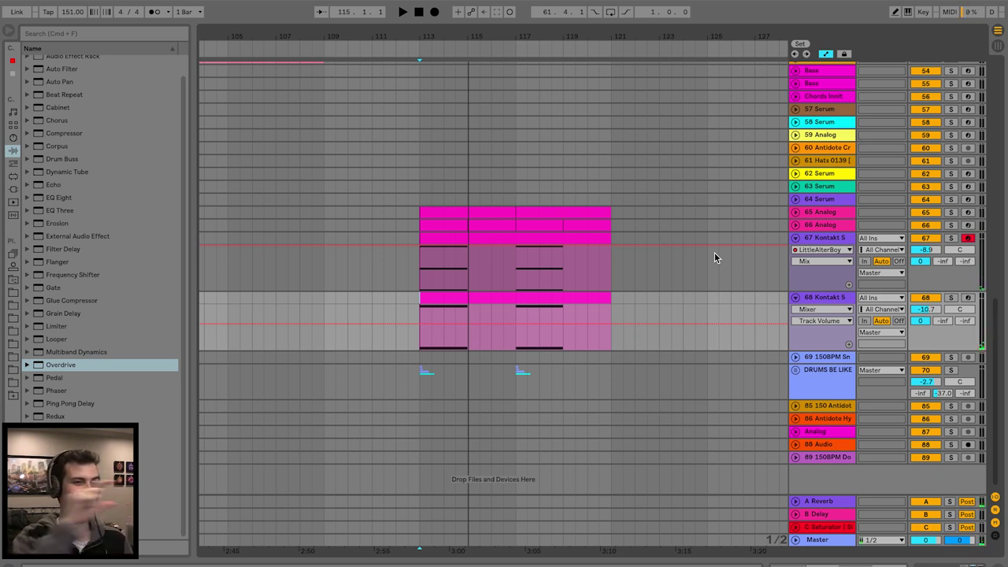
Repeat the 150 Antidote Texture and track 41 Serum clips across bars 113 to 129 and add a BUILD locator at bar 121
click(401, 268)
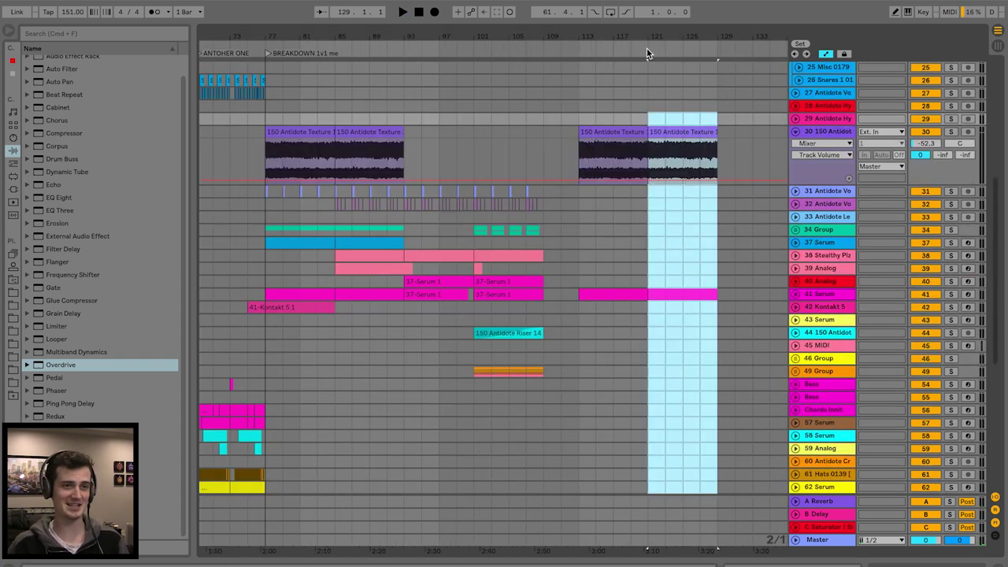
click(647, 53)
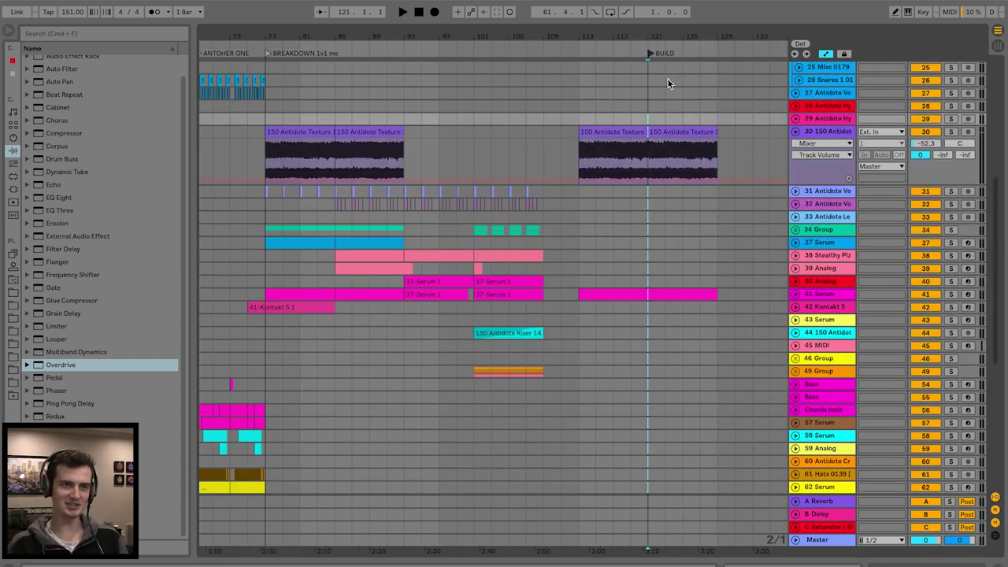
Play the earlier BUILD UP section from bar 53 and examine which tracks and clips it uses
scroll(521, 191, left, 5)
scroll(519, 193, left, 8)
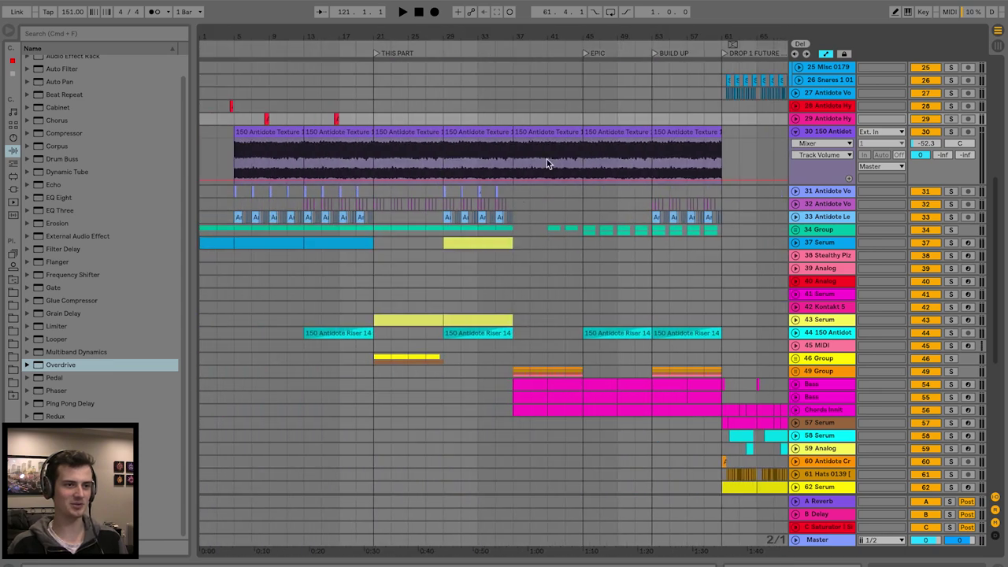
click(647, 97)
key(space)
scroll(650, 106, down, 10)
scroll(651, 106, right, 9)
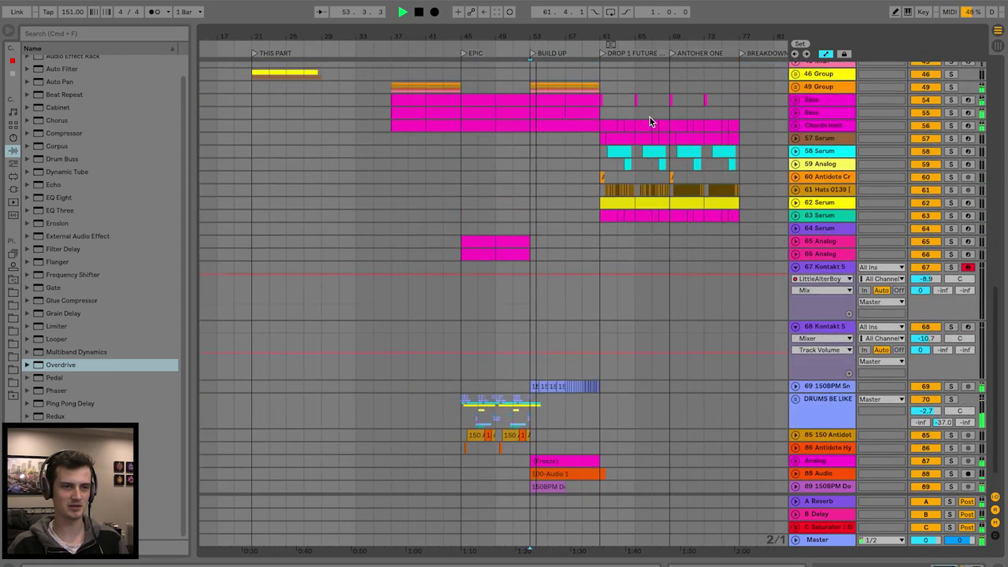
Stop playback and select the BUILD UP section from bar 53 to 61 across all tracks to reuse its clips at bar 121
scroll(648, 117, right, 3)
scroll(578, 186, left, 7)
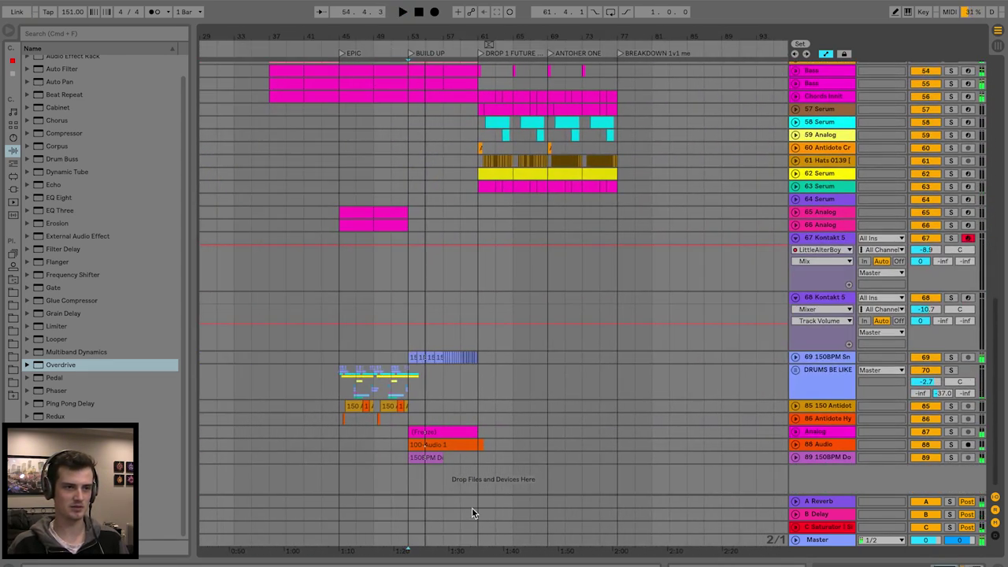
key(space)
click(409, 39)
scroll(407, 39, up, 5)
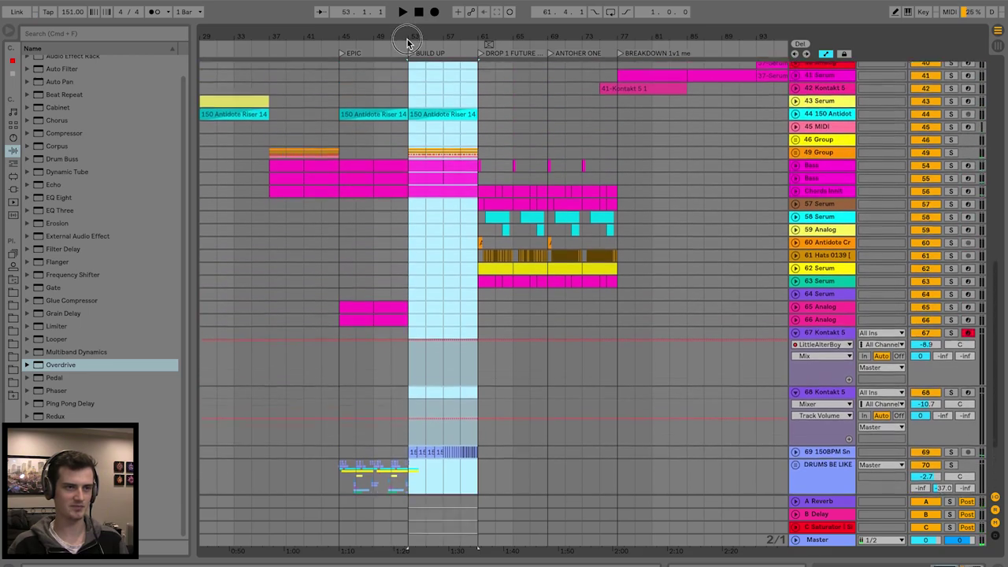
scroll(407, 39, up, 6)
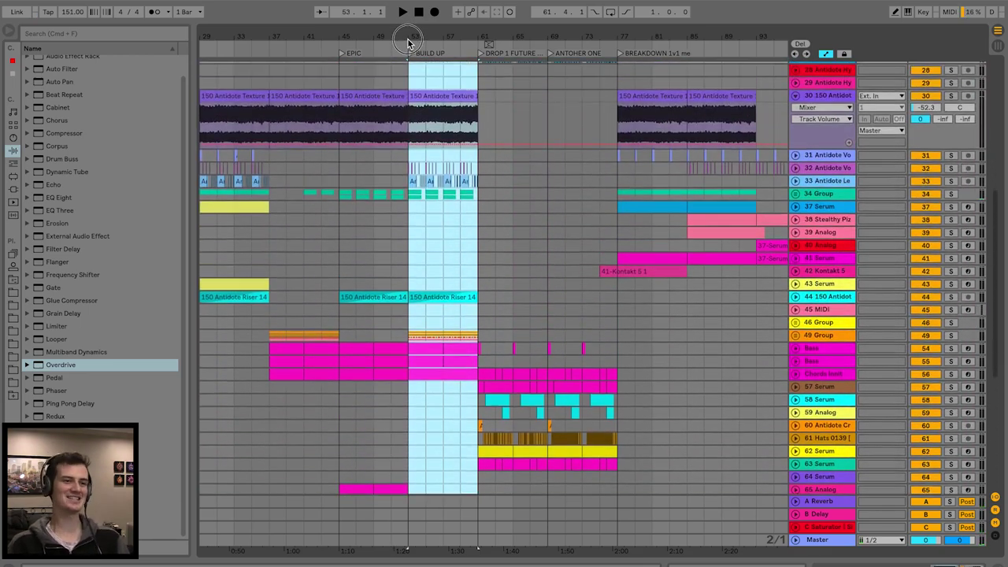
scroll(407, 39, up, 6)
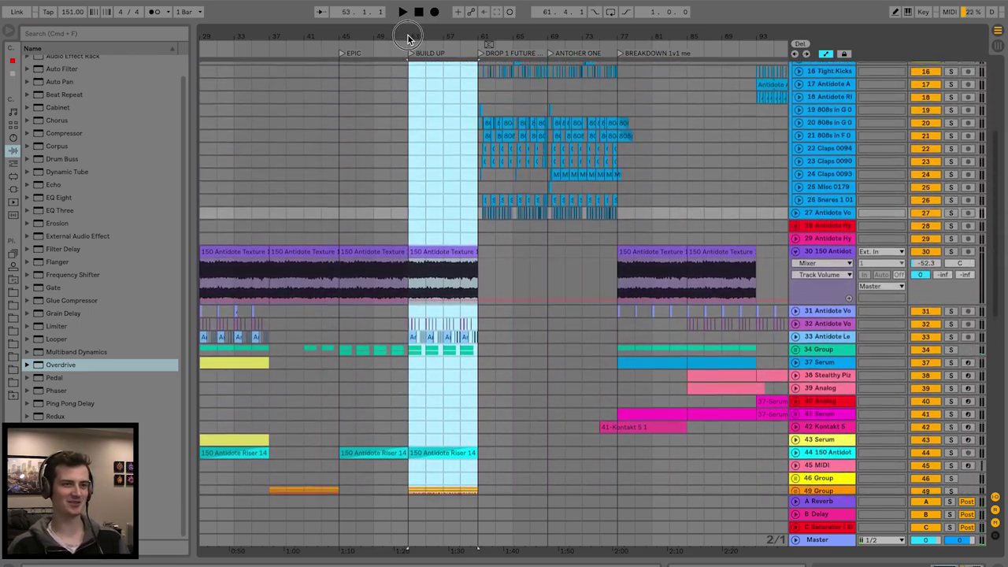
scroll(407, 37, up, 6)
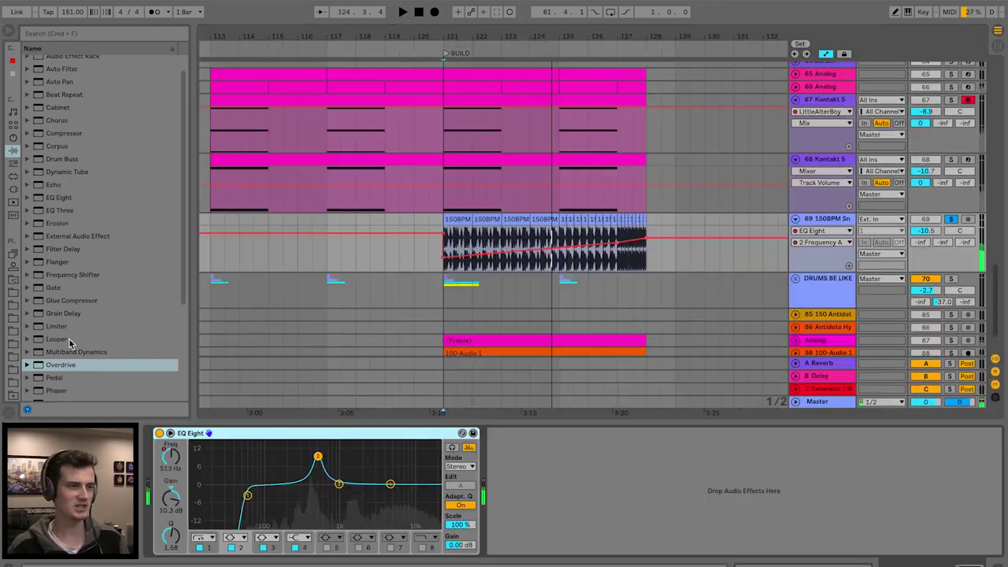
Add Overdrive after EQ Eight on snare track 69, with Drive 100%, a 2.21 kHz filter, bandwidth 1.21 and Dry/Wet 0%
scroll(67, 276, down, 4)
drag(68, 275, 518, 465)
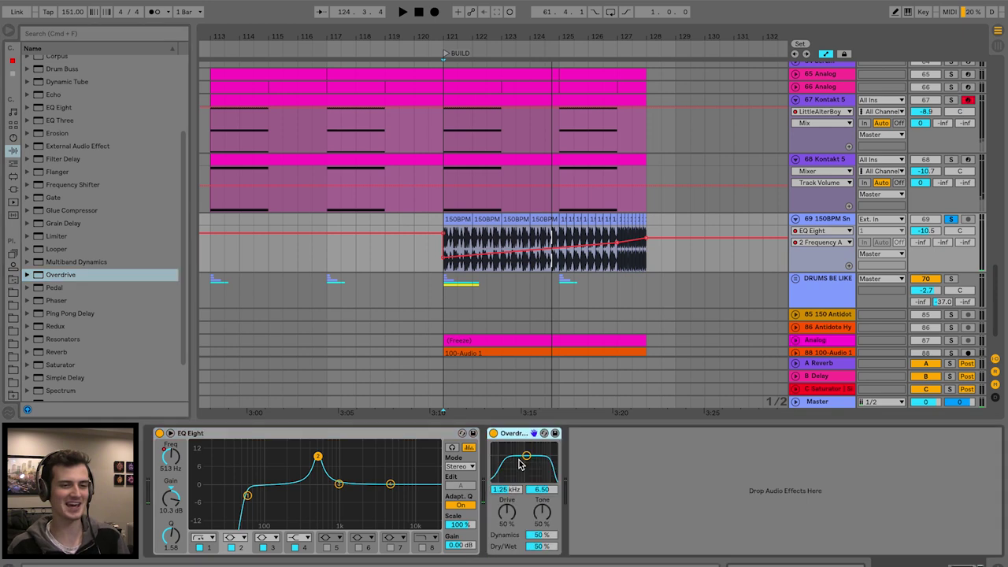
key(space)
drag(542, 546, 542, 566)
drag(507, 512, 507, 480)
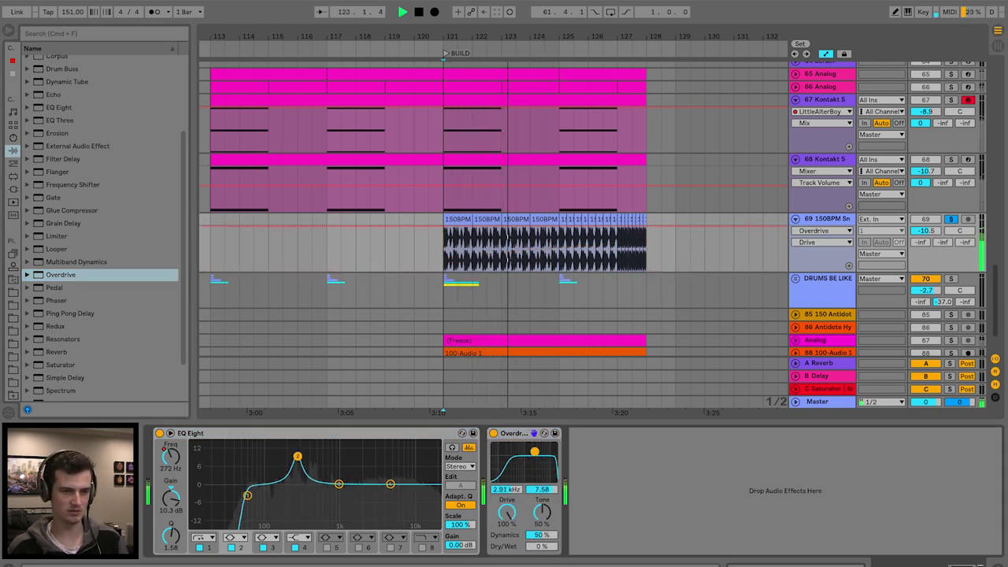
drag(544, 547, 548, 566)
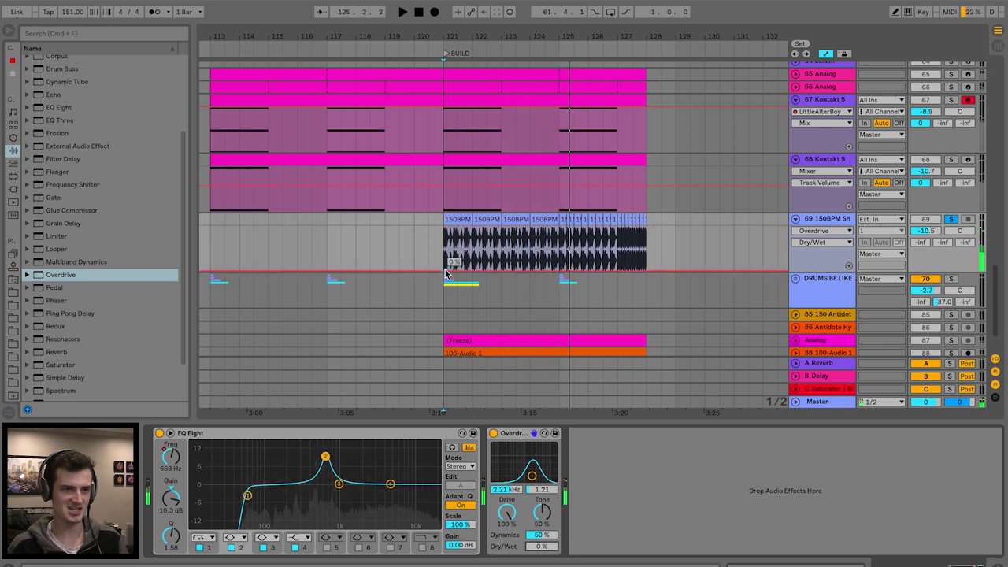
Automate track 69's Overdrive Dry/Wet to rise from 0% at bar 121 to 100% at the snare roll's end and play it back
drag(649, 271, 649, 229)
key(space)
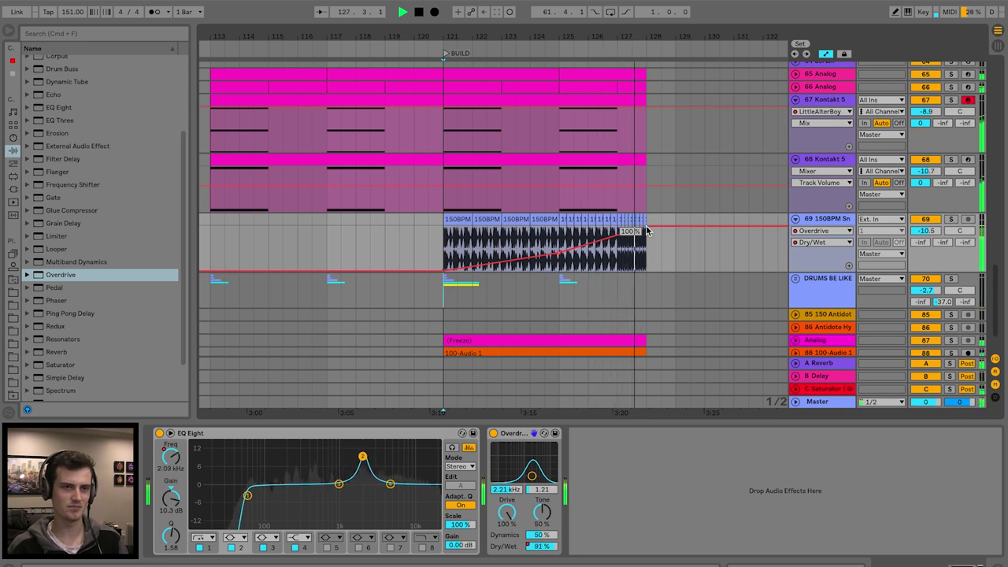
drag(626, 36, 678, 36)
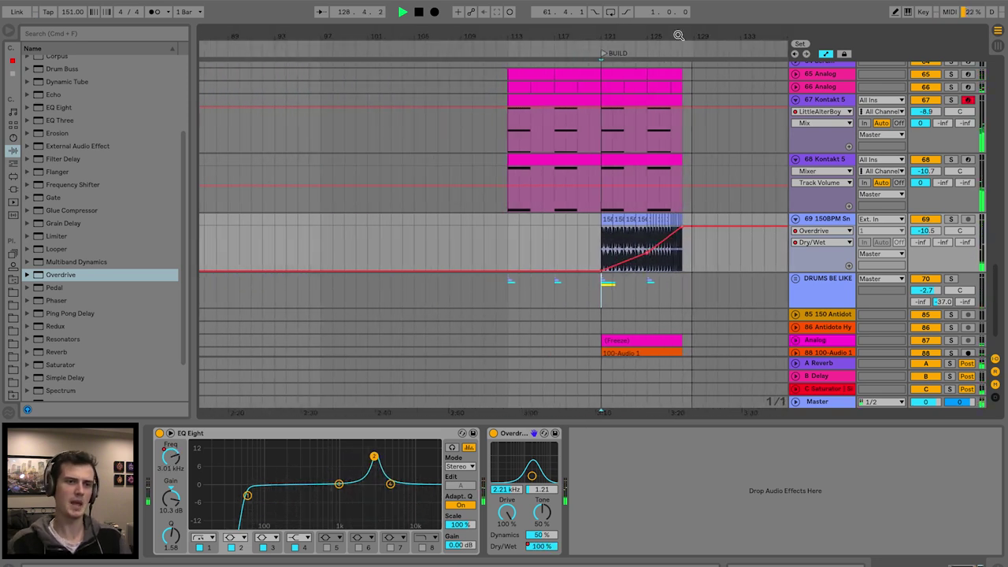
key(space)
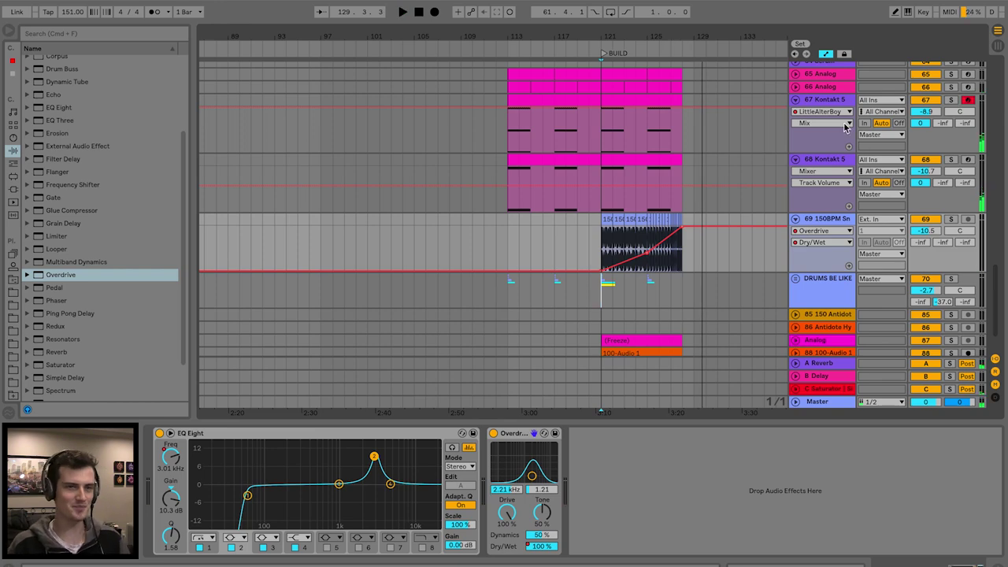
Fold tracks 67, 68 and 69 in the arrangement
click(796, 100)
click(795, 114)
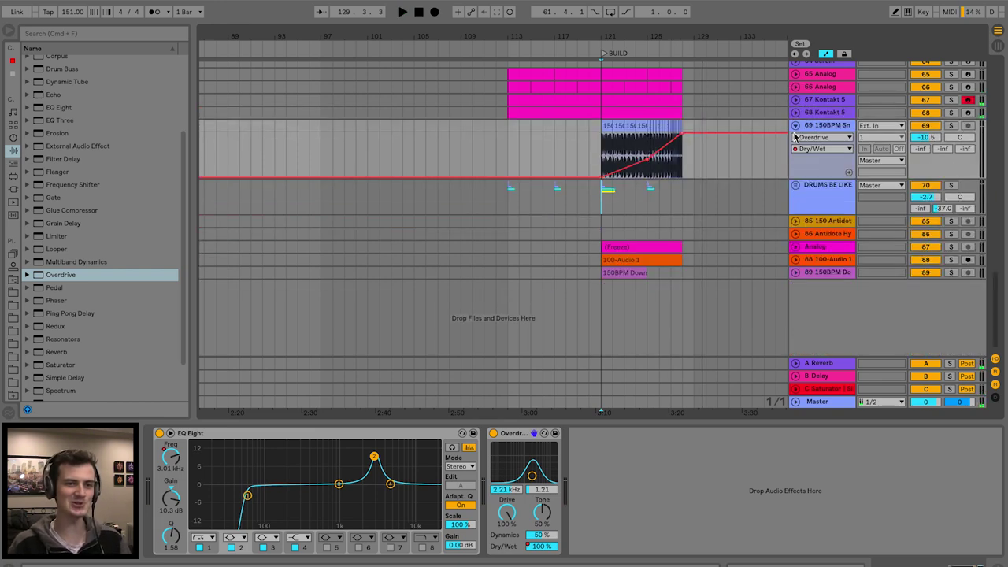
click(795, 125)
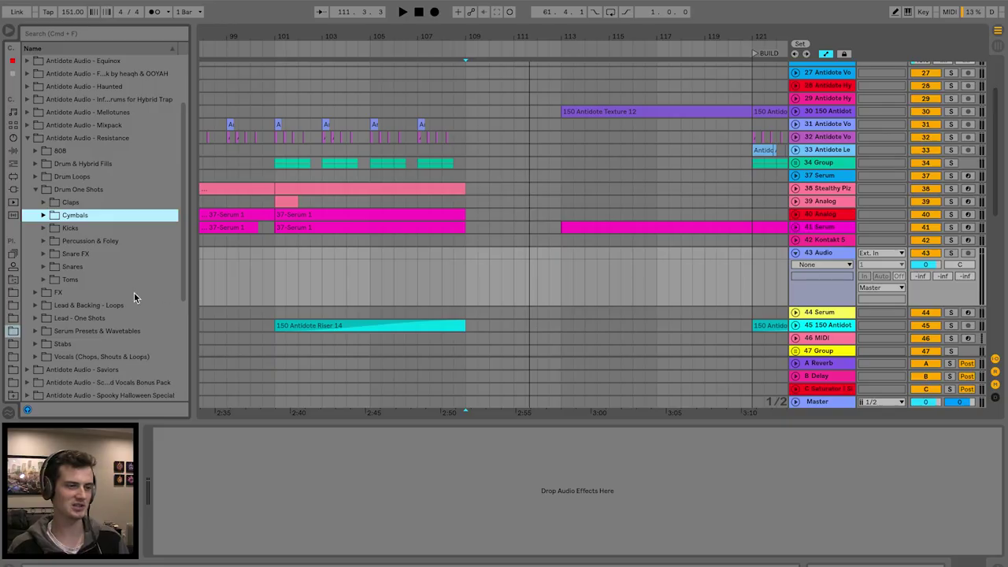
Audition the Resistance pack's Shouts & Phrases and place the Trap Like A Boss shout on audio track 43 at bar 109
click(37, 352)
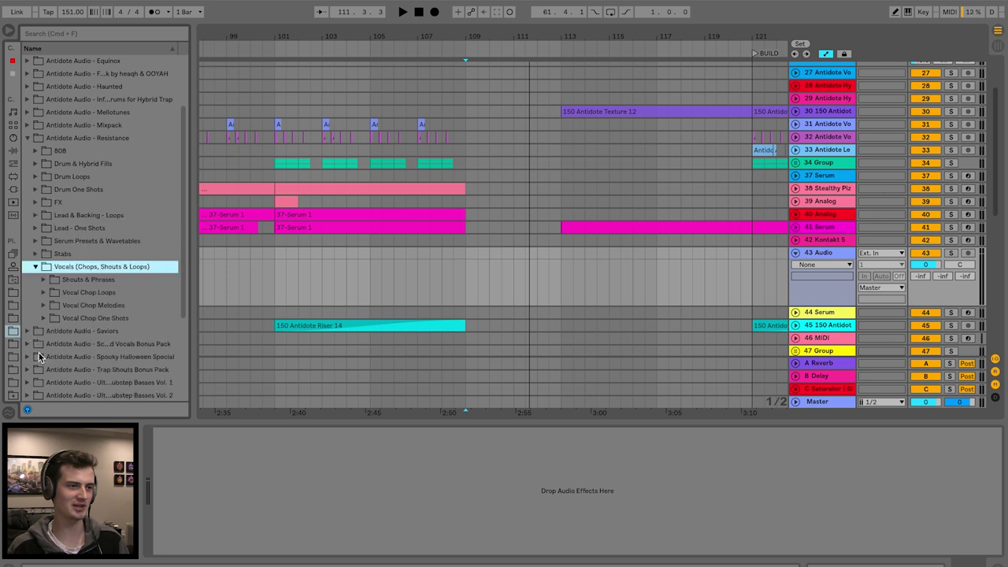
click(44, 266)
click(81, 291)
click(42, 267)
click(43, 240)
click(102, 293)
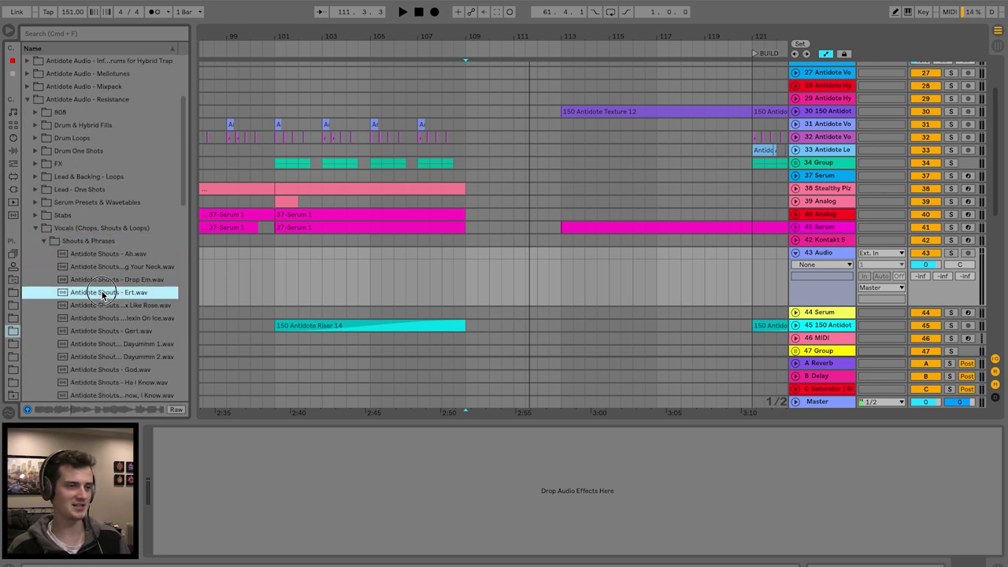
click(98, 315)
scroll(99, 314, down, 8)
click(134, 317)
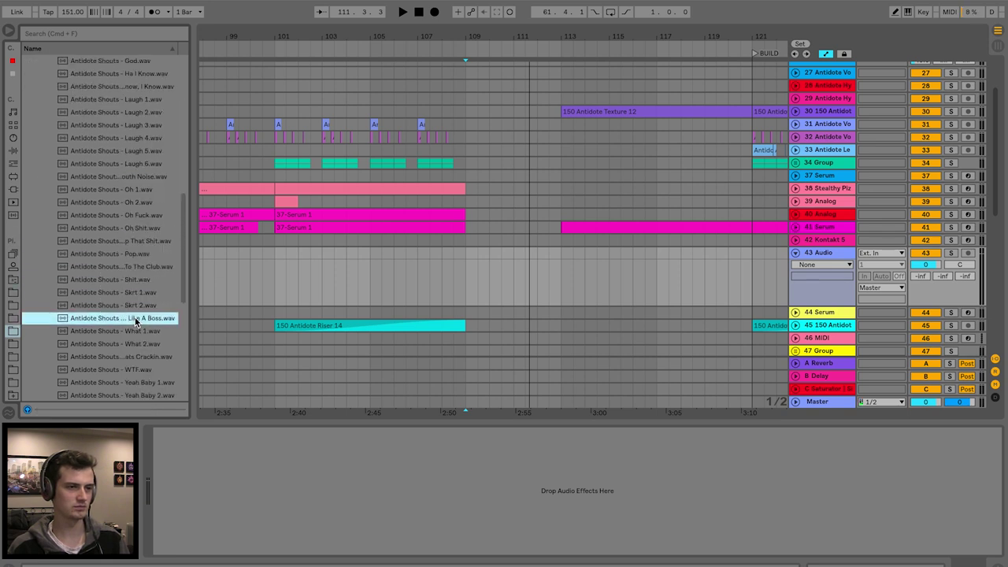
mouse_move(132, 317)
mouse_down()
mouse_move(475, 263)
mouse_move(471, 252)
mouse_up()
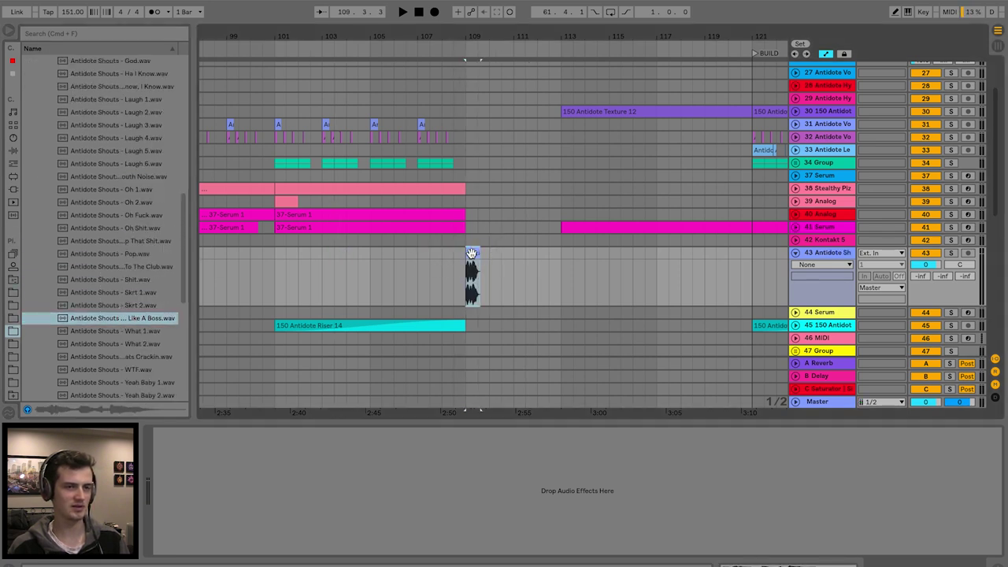
Transpose the Trap Like A Boss clip to -41 st, trim its end to bar 113 and play it back
drag(218, 508, 218, 551)
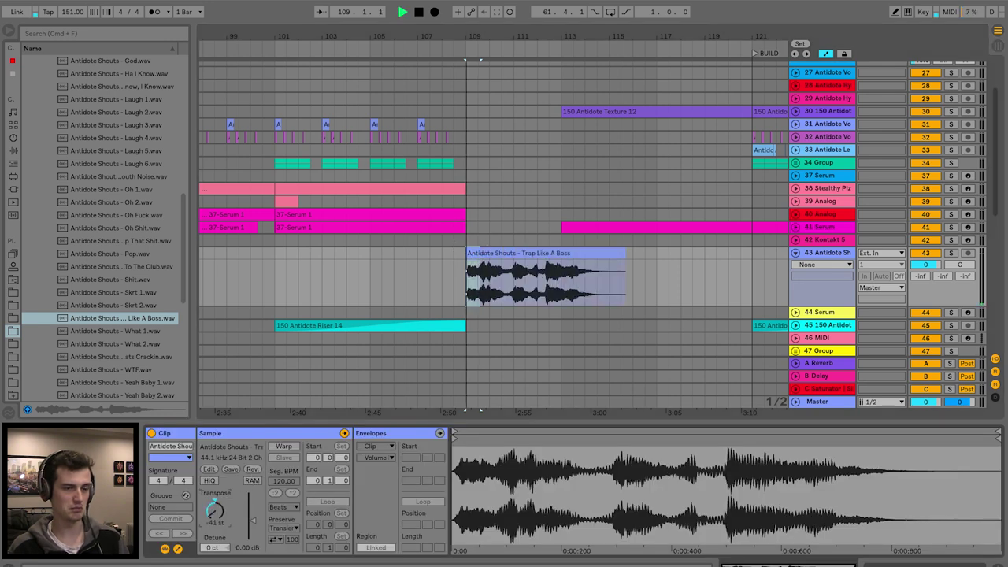
key(space)
drag(215, 510, 215, 505)
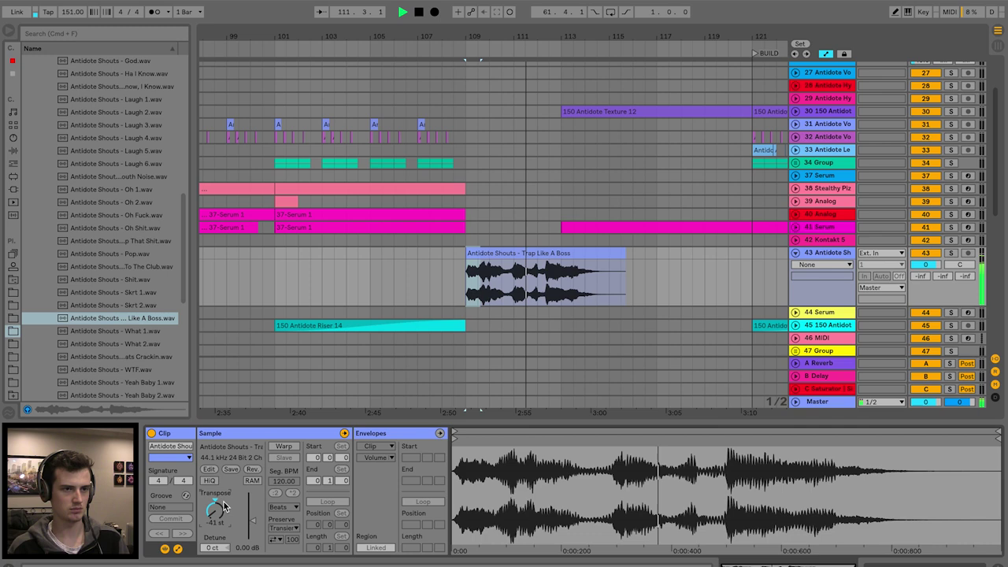
drag(622, 256, 561, 255)
click(453, 253)
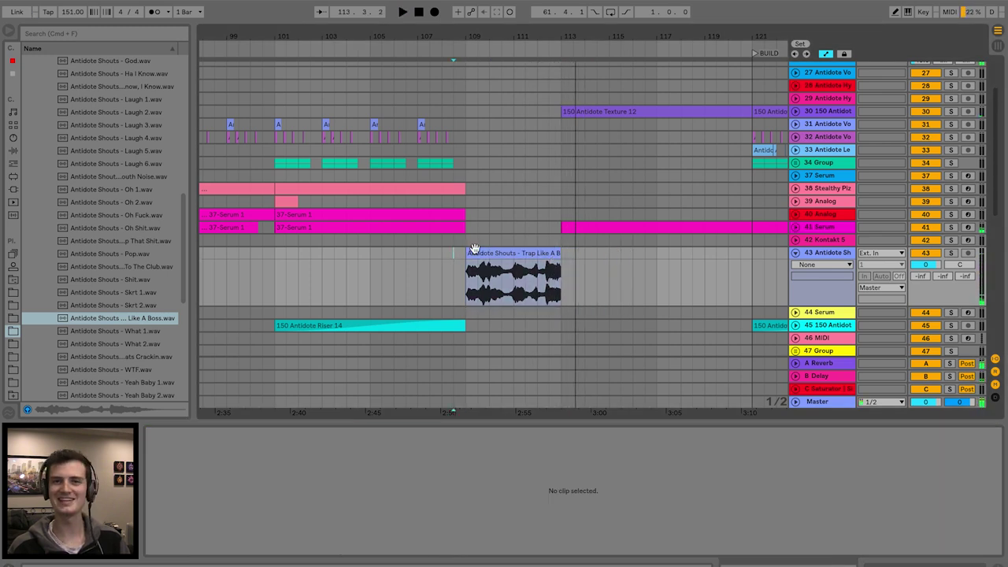
click(474, 252)
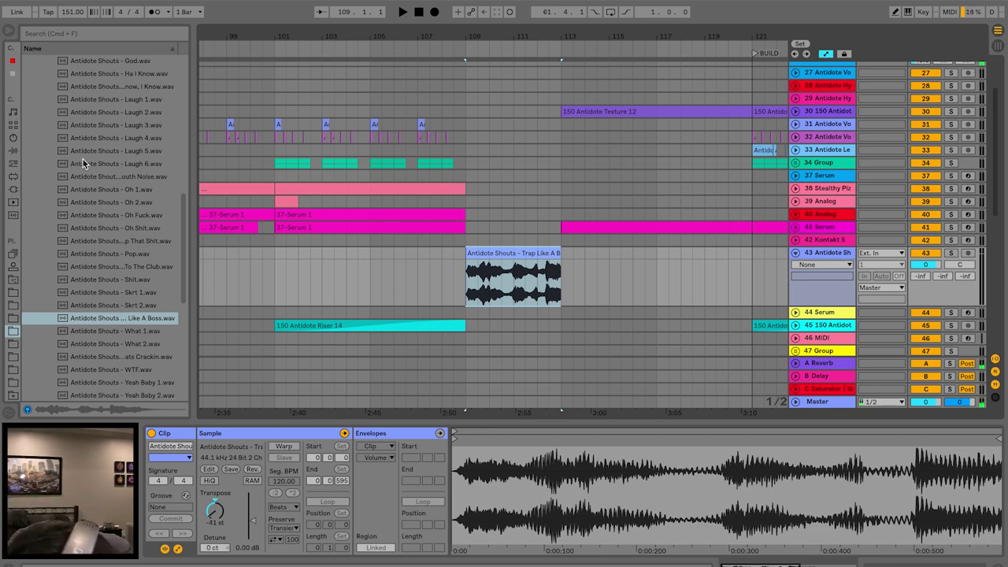
Add Overdrive to shout track 43 with its filter at 1.46 kHz and bandwidth 0.50, and play it
click(13, 150)
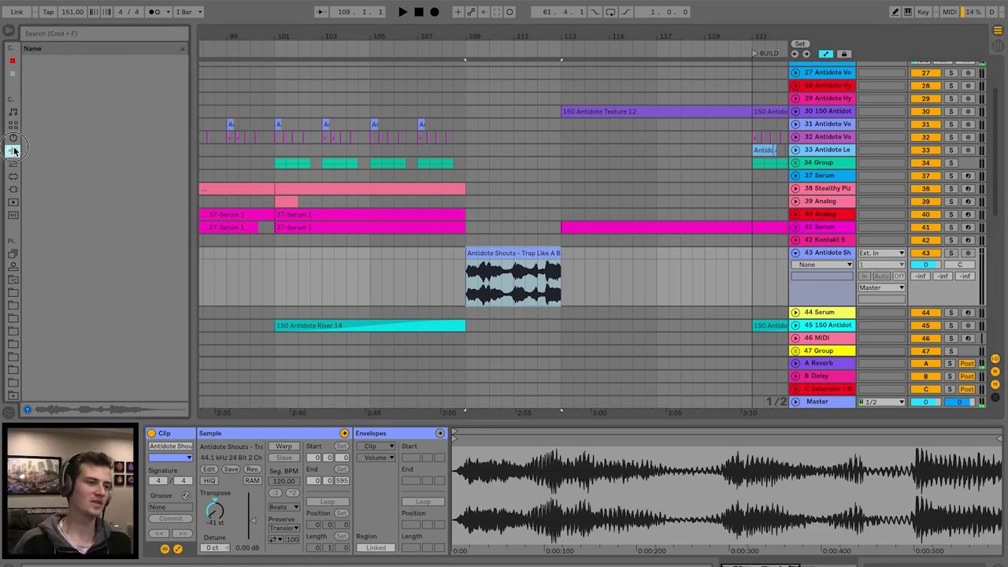
key(Up)
key(Up)
scroll(118, 224, down, 1)
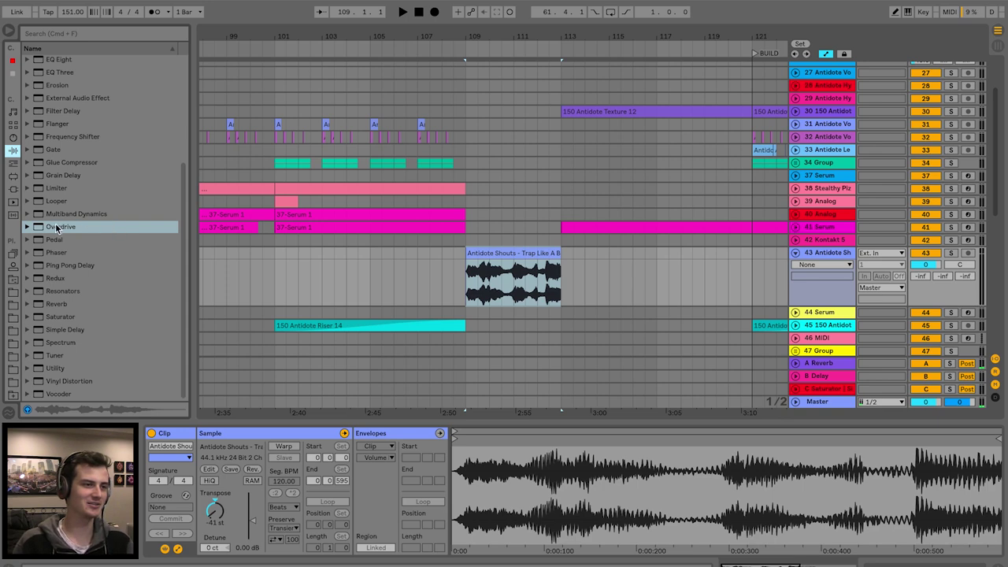
key(Return)
key(space)
Add the Ballad Reverb preset after Overdrive on track 43 and set its Dry/Wet to 61%
click(55, 305)
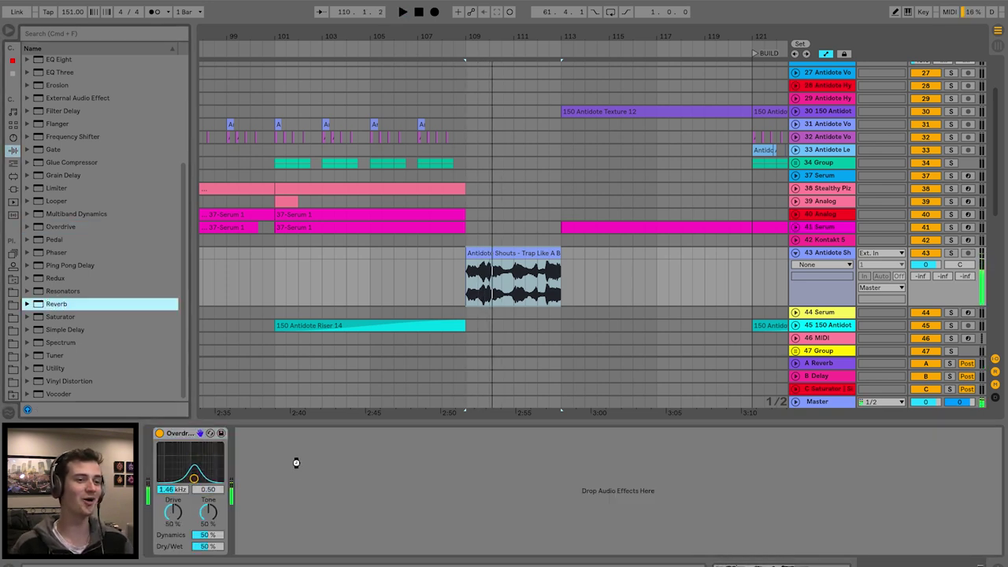
drag(296, 462, 297, 466)
drag(544, 538, 544, 520)
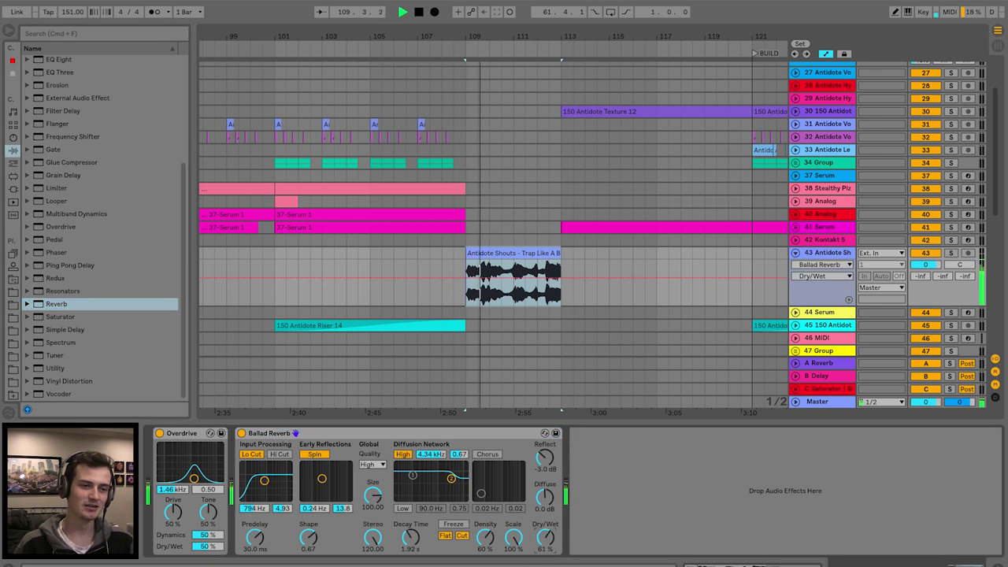
Add EQ Three after the reverb on track 43, cut GainLow to -inf dB and play from just before bar 109
scroll(108, 262, up, 4)
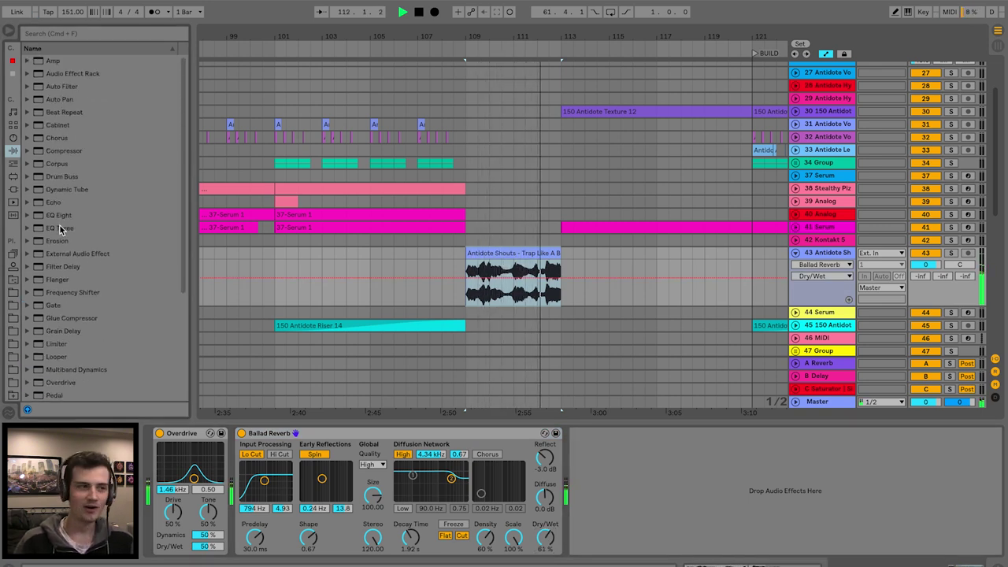
click(61, 228)
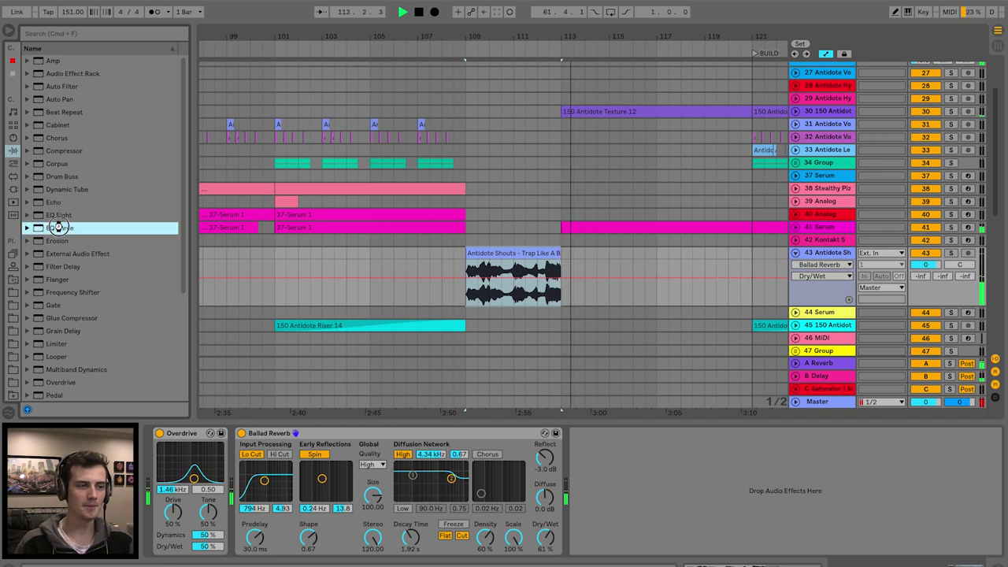
key(space)
drag(599, 481, 593, 535)
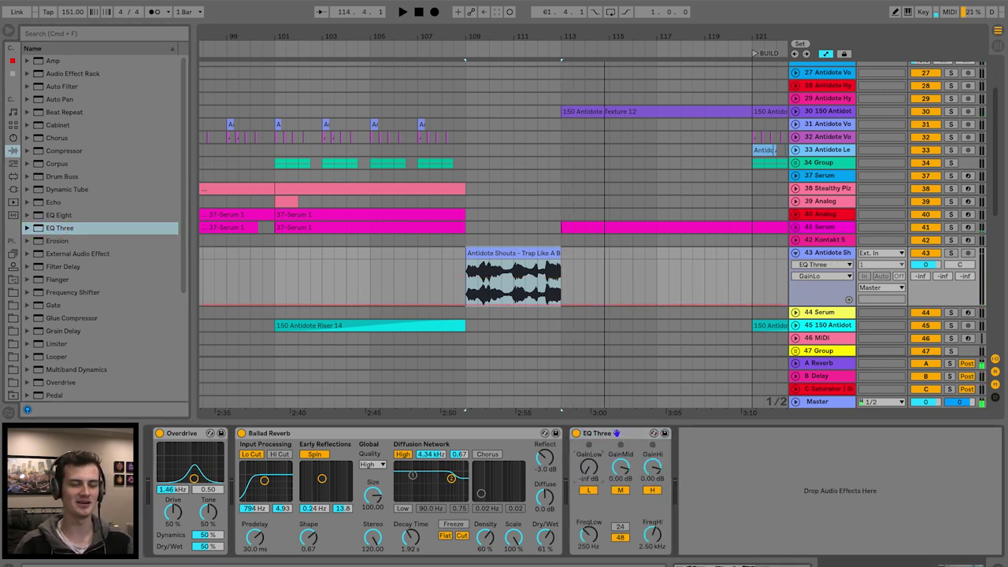
click(454, 256)
key(space)
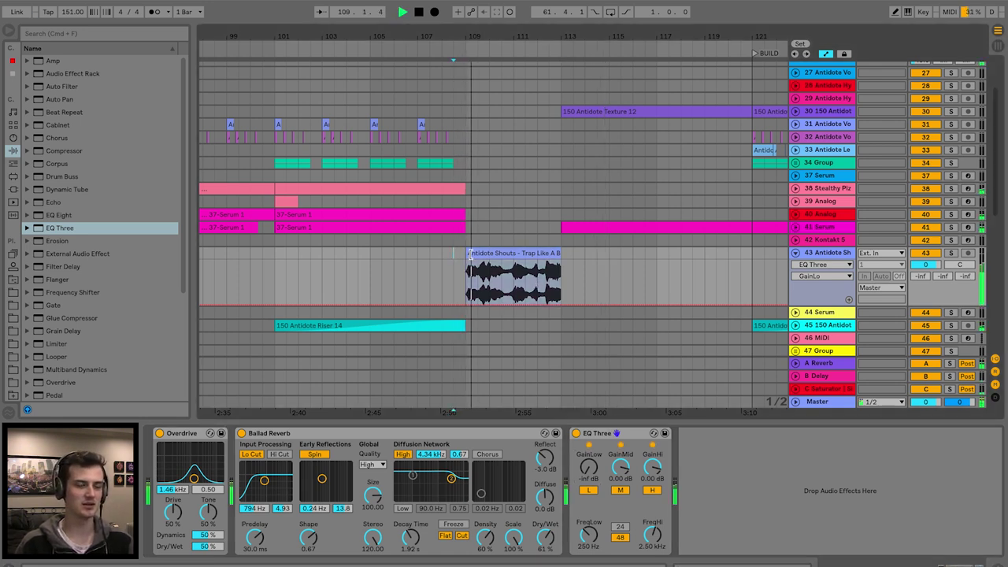
Give the shout clip at bar 109 a long fade-in and play from around bar 107
click(475, 253)
click(426, 270)
key(space)
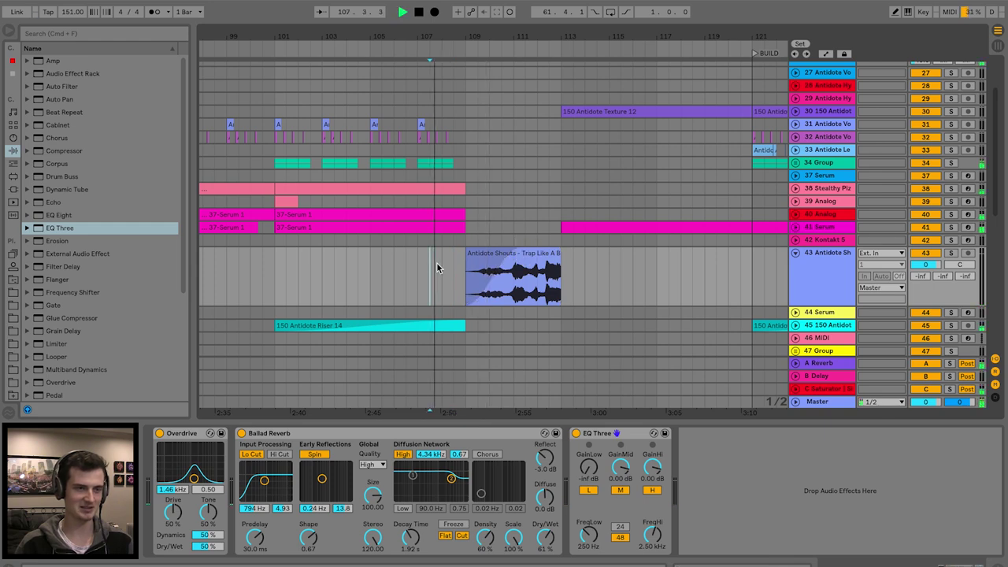
Set track 43's send to the C Saturator return to -19.7 dB and raise its A Reverb send
click(961, 277)
drag(961, 277, 935, 280)
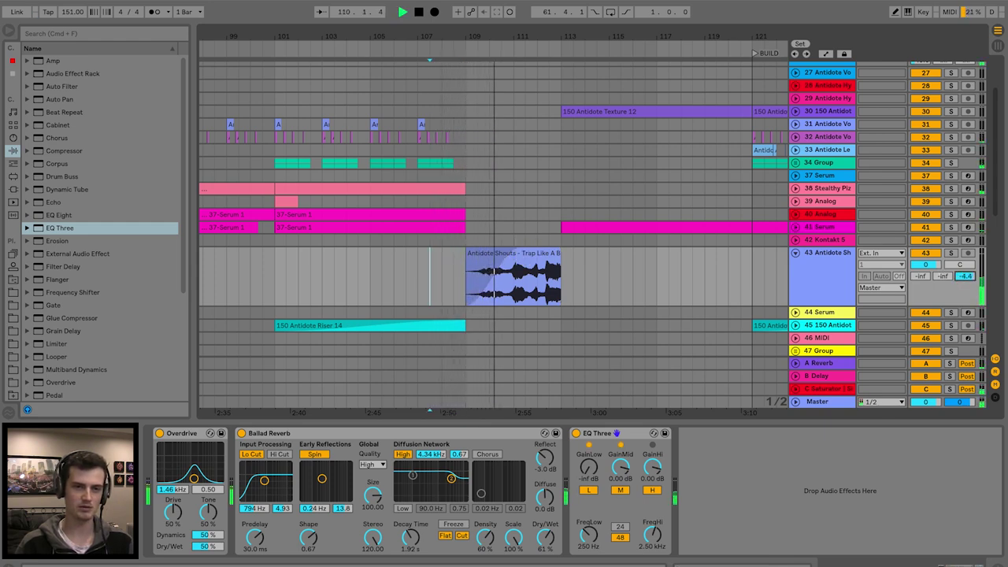
click(919, 277)
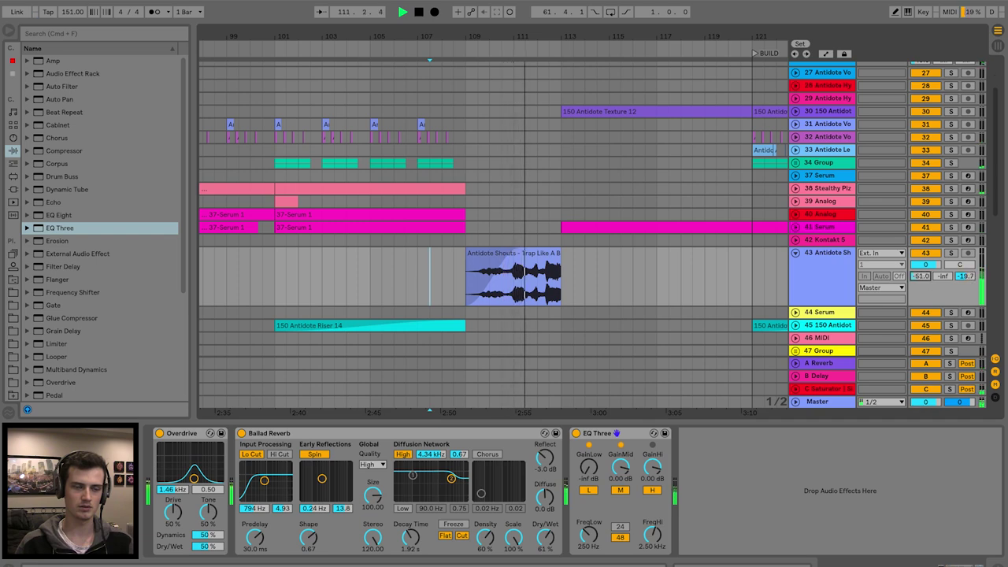
Fold track 43, place the Kontakt 5 string clip on track 42 from bar 113 to 121 and play it in the mix
click(811, 268)
click(532, 264)
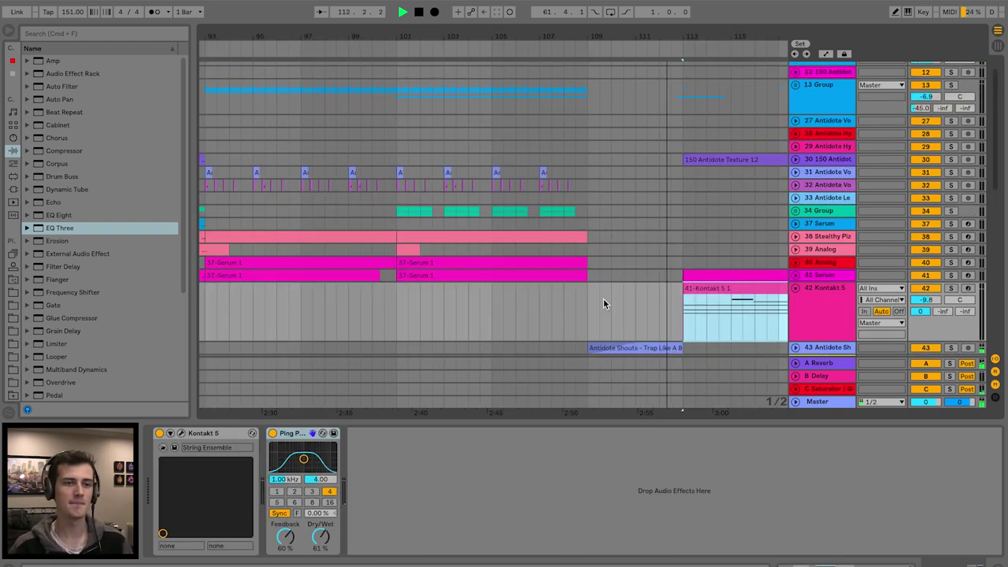
scroll(601, 298, down, 5)
scroll(601, 298, left, 3)
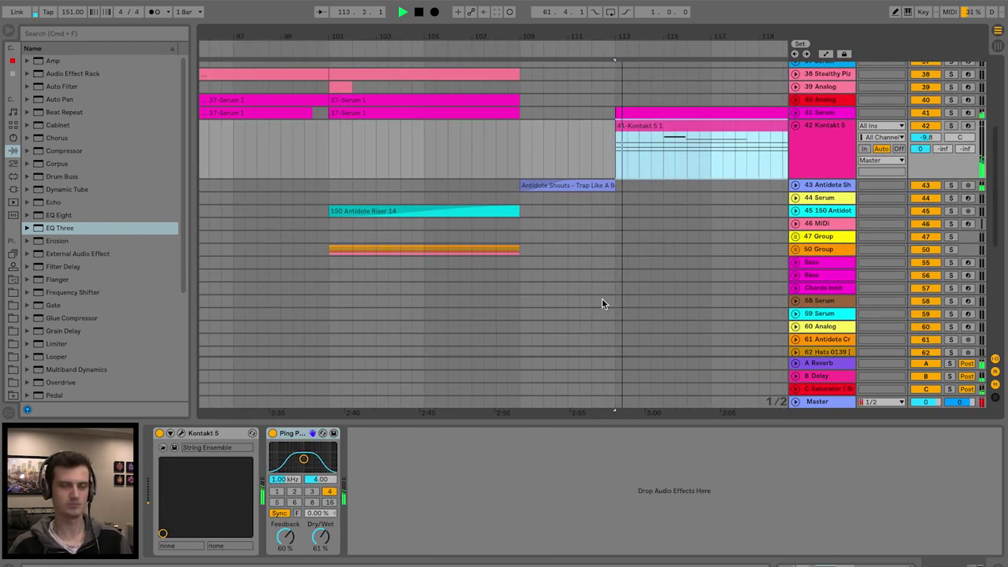
scroll(602, 303, right, 3)
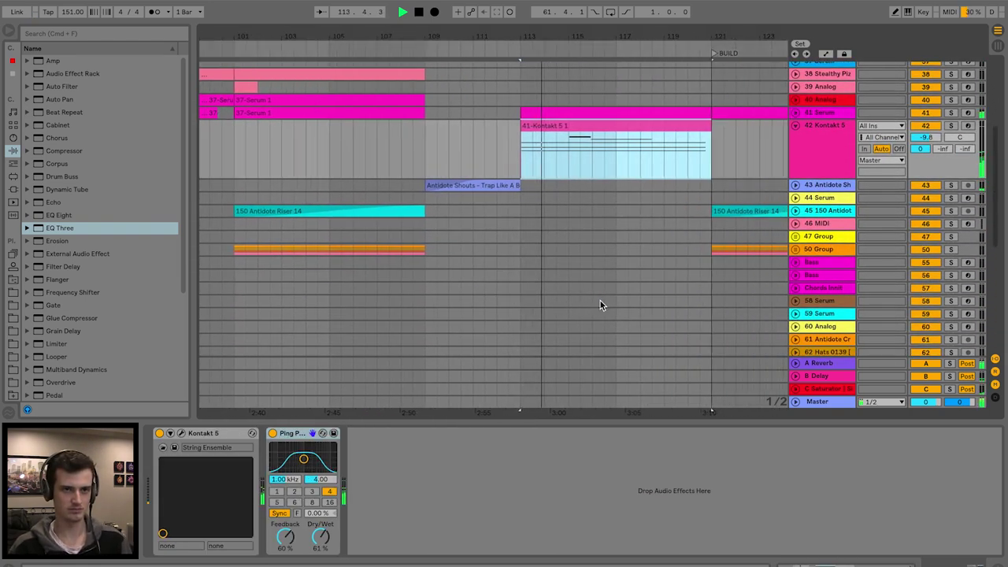
Add Ping Pong Delay before the Bass - Punch compressor on the 13 Group, set its Dry/Wet to 0% and unfold the group
double_click(583, 124)
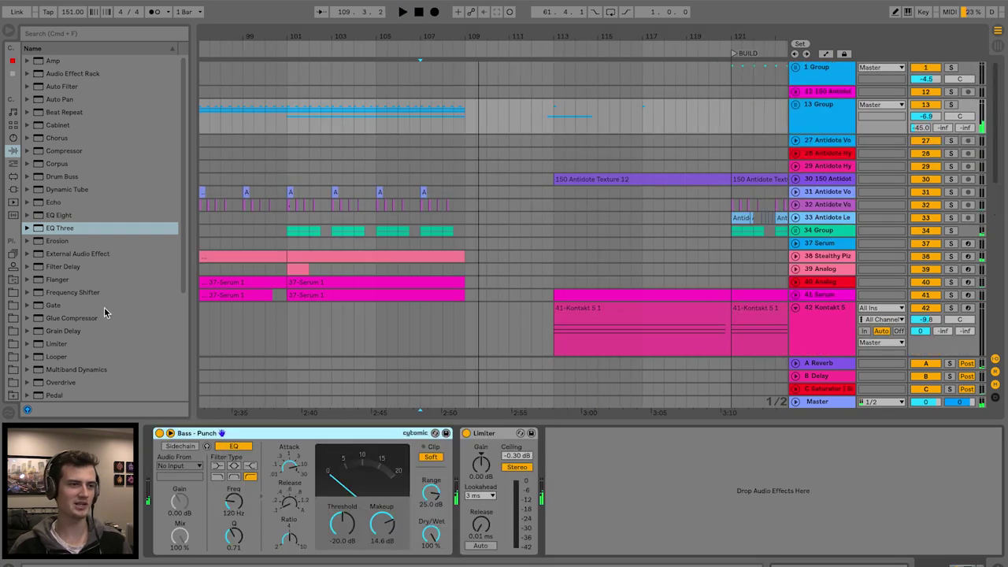
scroll(95, 318, down, 3)
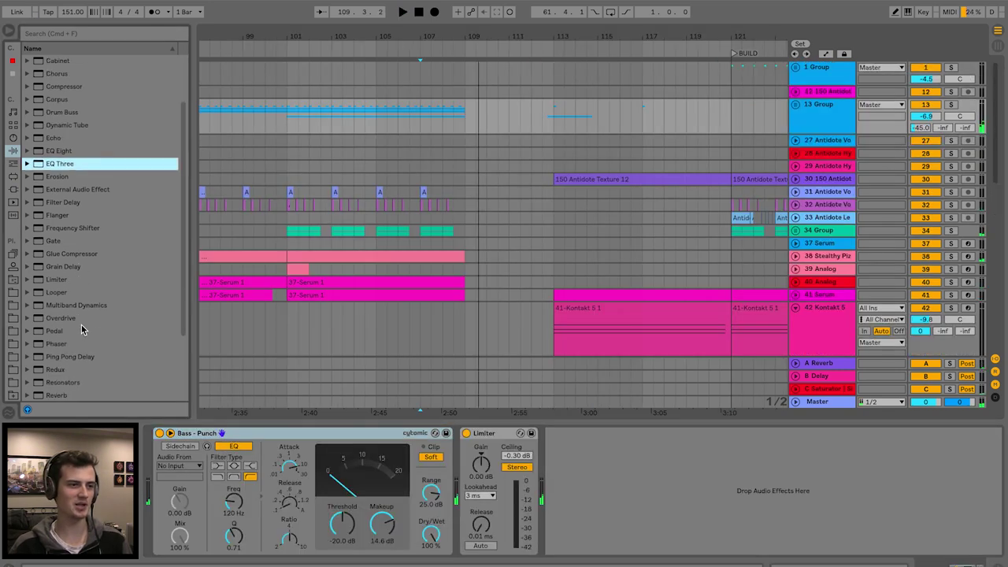
drag(70, 358, 250, 474)
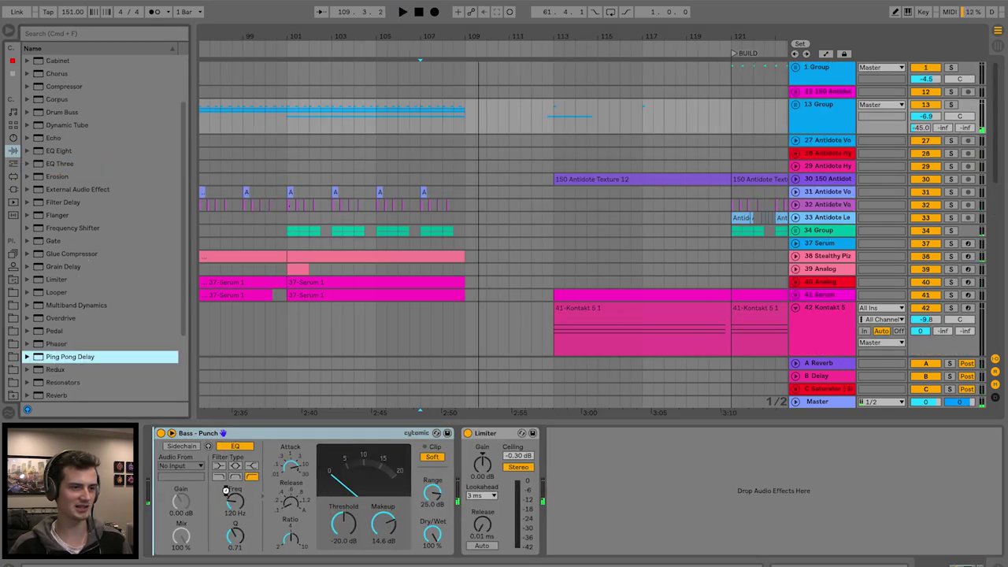
drag(261, 460, 264, 465)
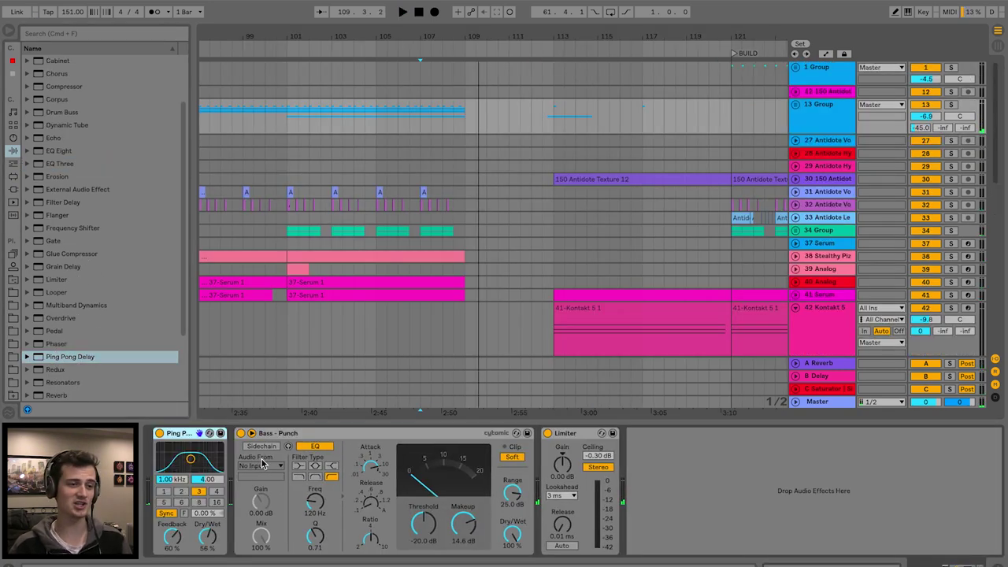
click(795, 106)
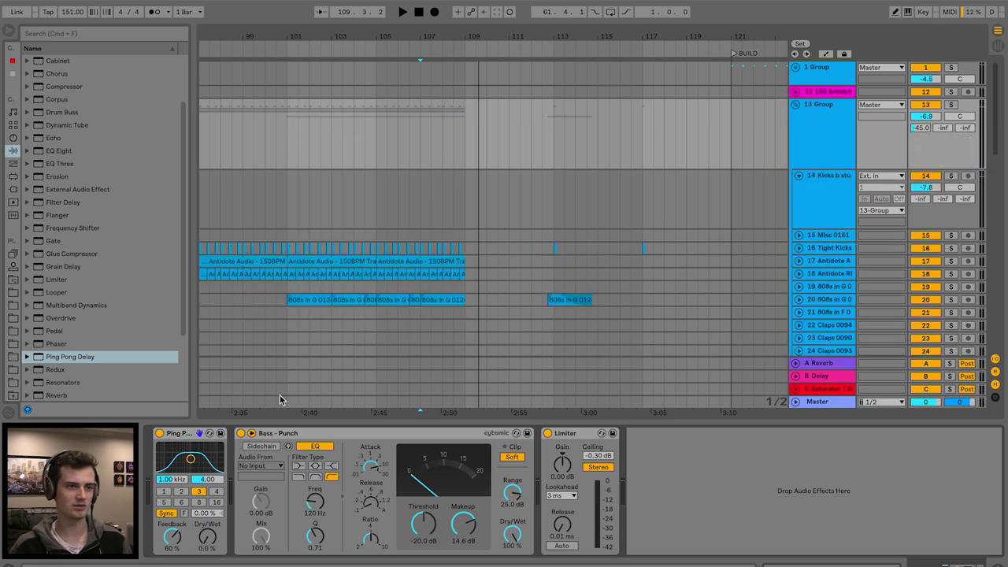
Automate the 13 Group's Ping Pong Delay Dry/Wet to rise from 0% at bar 107 to about 45% at bar 109, and play it
key(a)
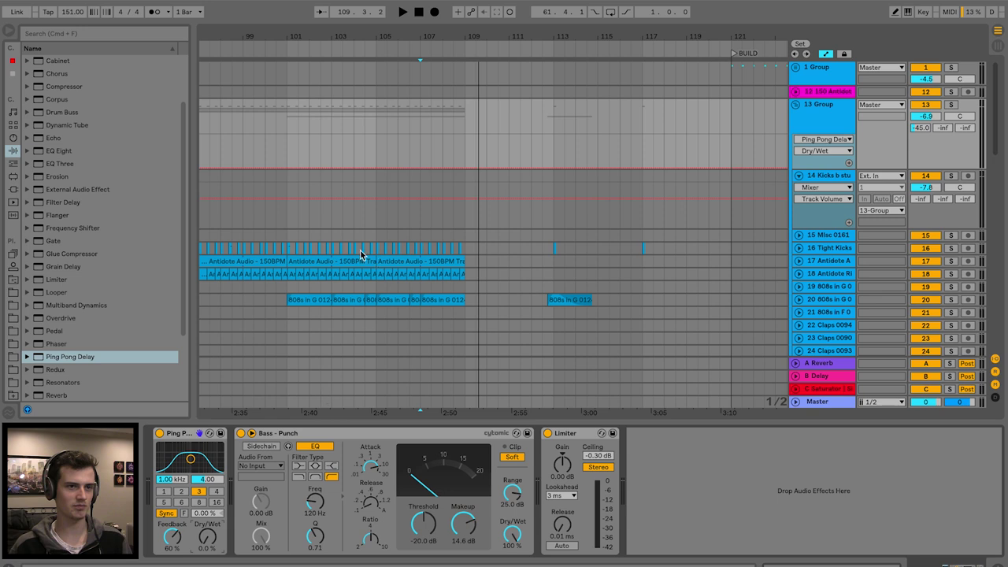
click(421, 168)
mouse_move(468, 169)
mouse_down()
mouse_move(467, 144)
mouse_move(465, 154)
mouse_up()
key(space)
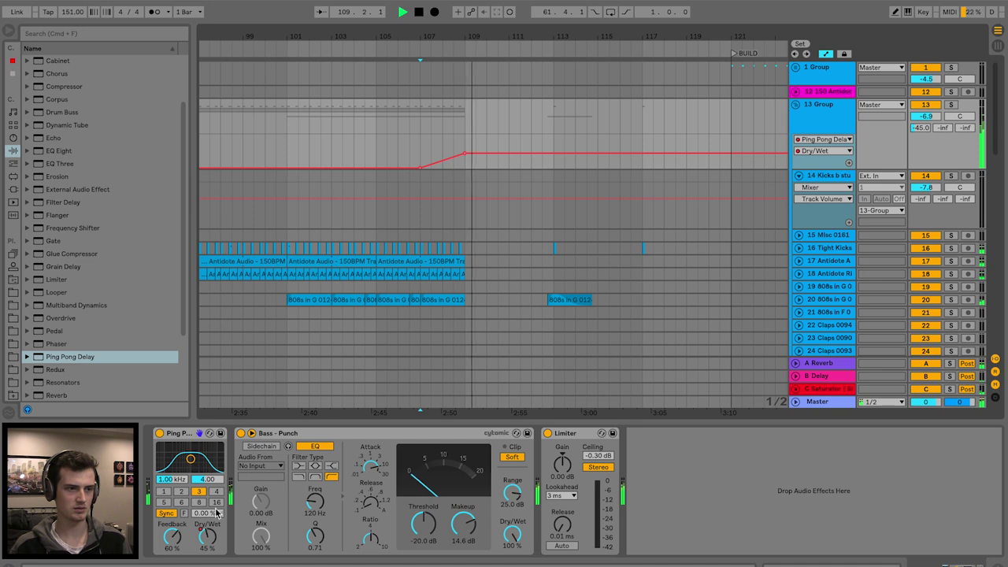
Shift the delay's filter to 3.16 kHz with width 2.05, and automate Dry/Wet back down to 0% at bar 113
drag(190, 459, 203, 464)
key(space)
key(space)
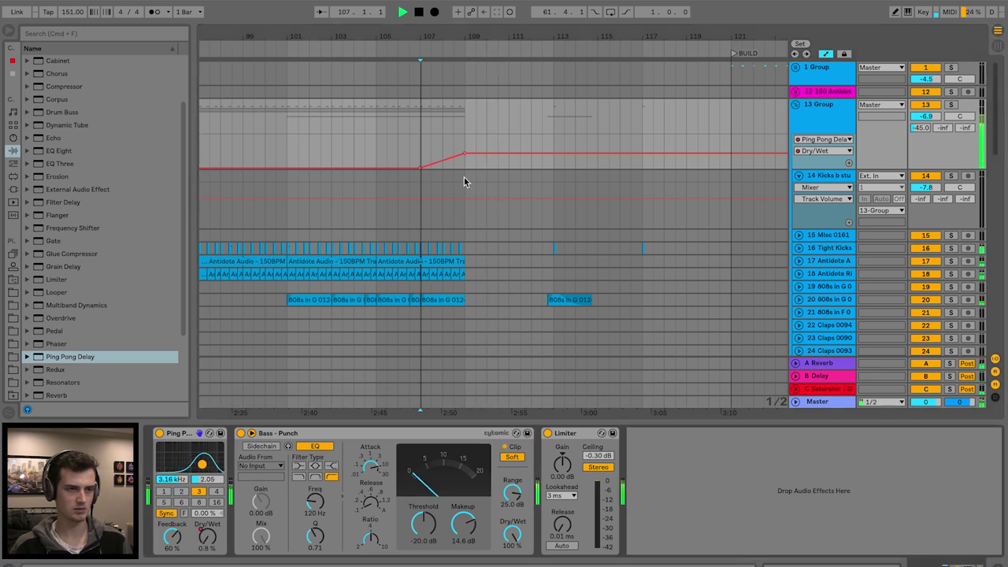
click(530, 153)
drag(551, 153, 553, 167)
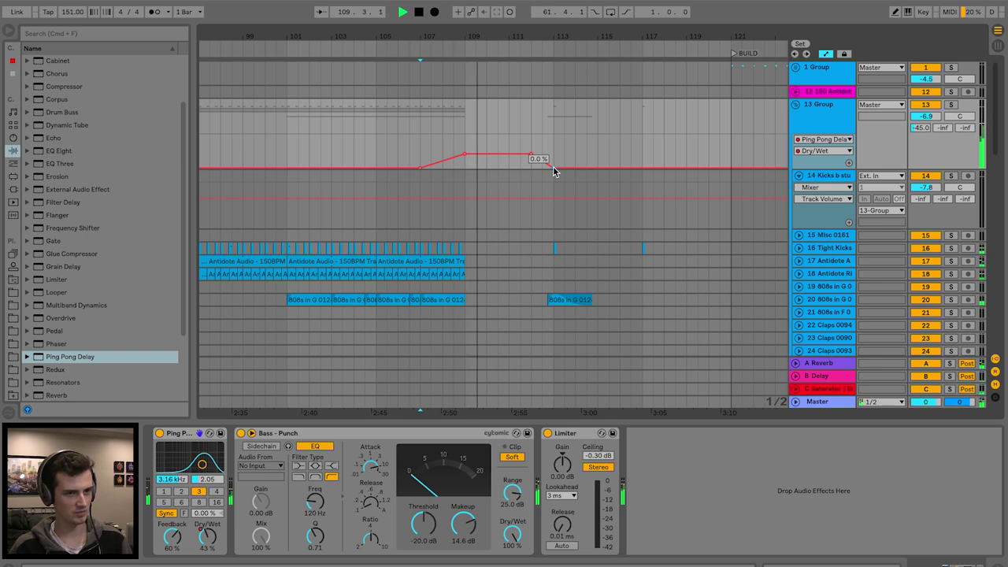
Replay the transition around bar 109, set the delay's filter to 556 Hz with width 0.76 and raise its Feedback to 69%
click(461, 147)
key(space)
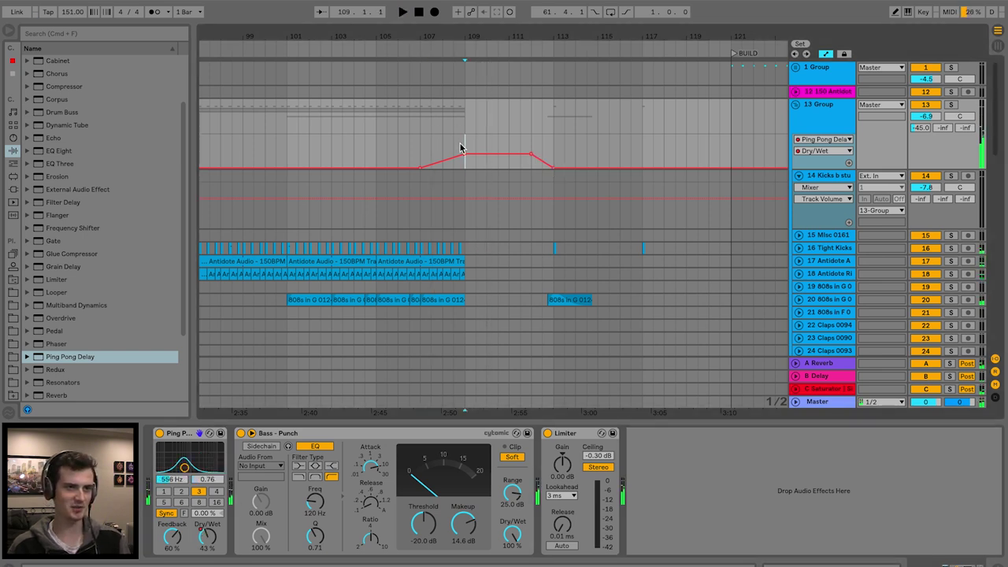
click(443, 150)
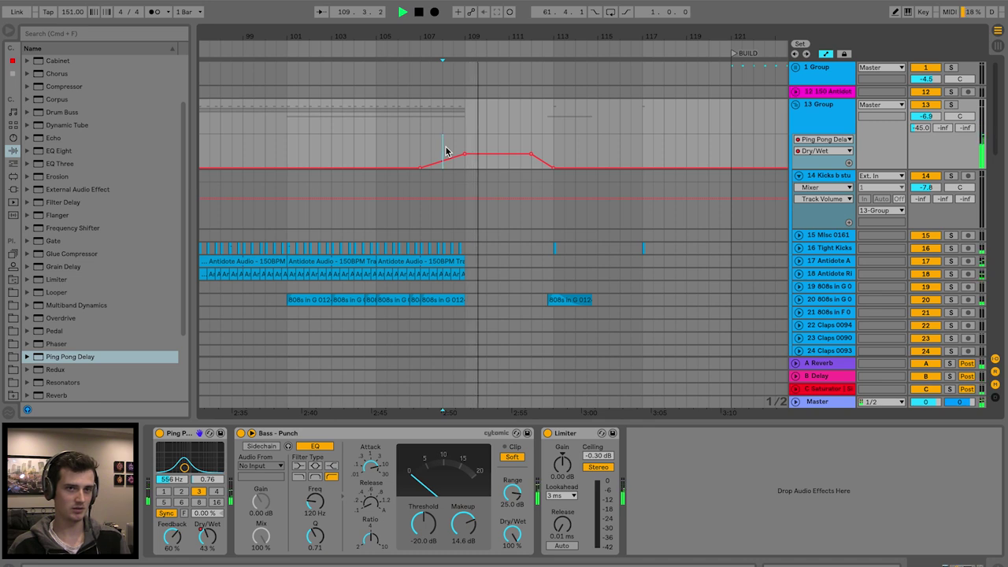
drag(172, 536, 172, 531)
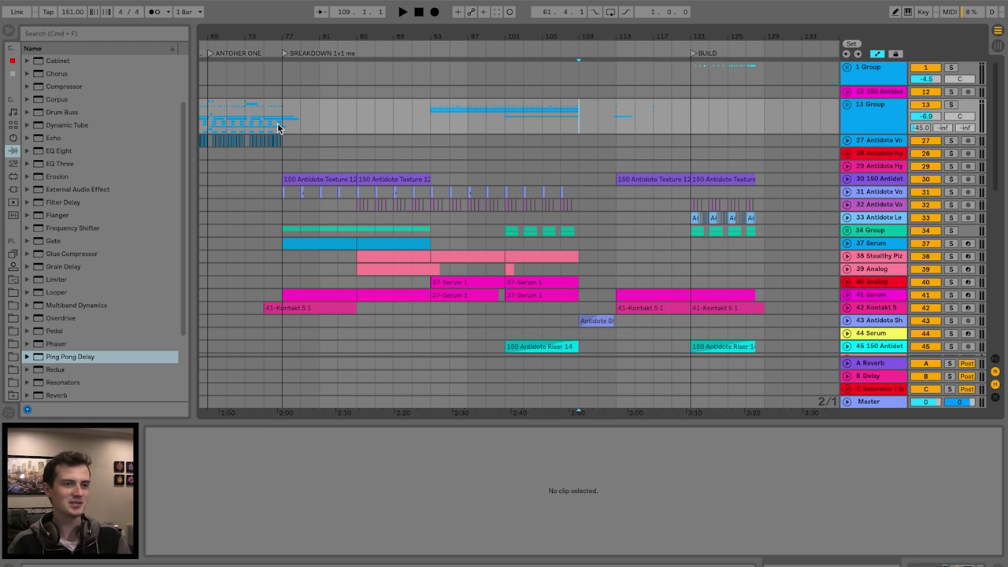
Review the whole arrangement across all tracks, from the opening section through EPIC and BREAKDOWN to the BUILD at bar 121
scroll(281, 126, left, 3)
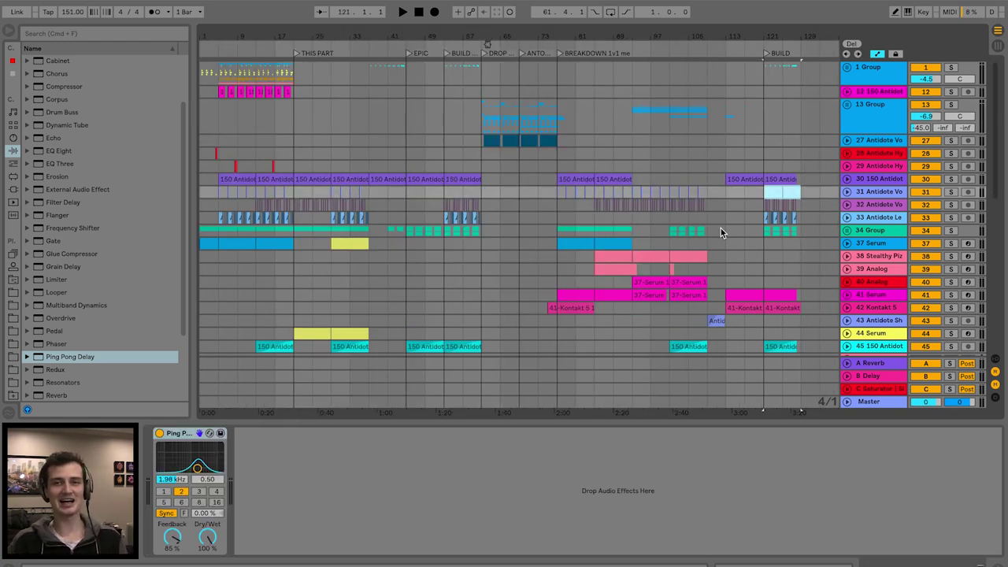
click(711, 195)
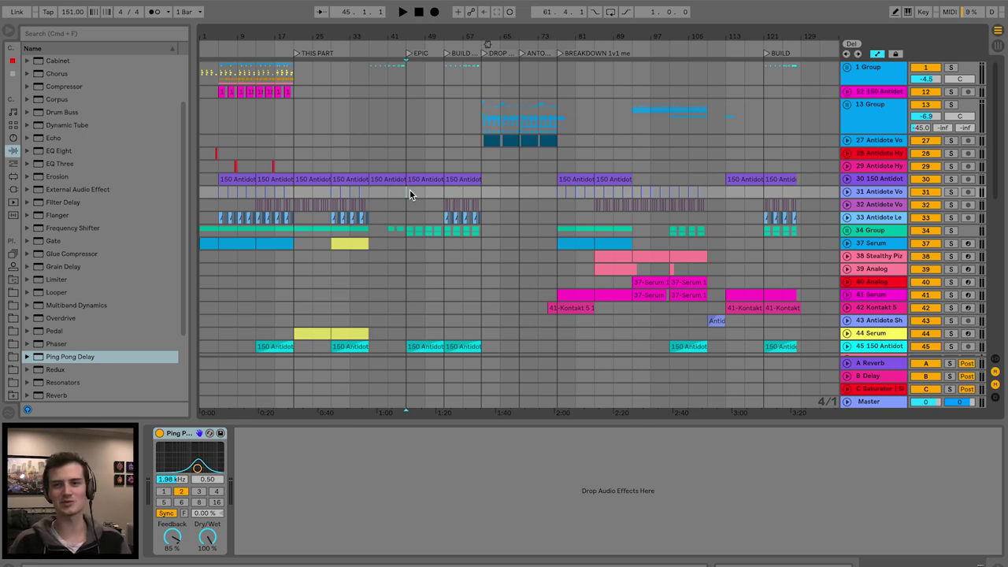
scroll(409, 194, down, 10)
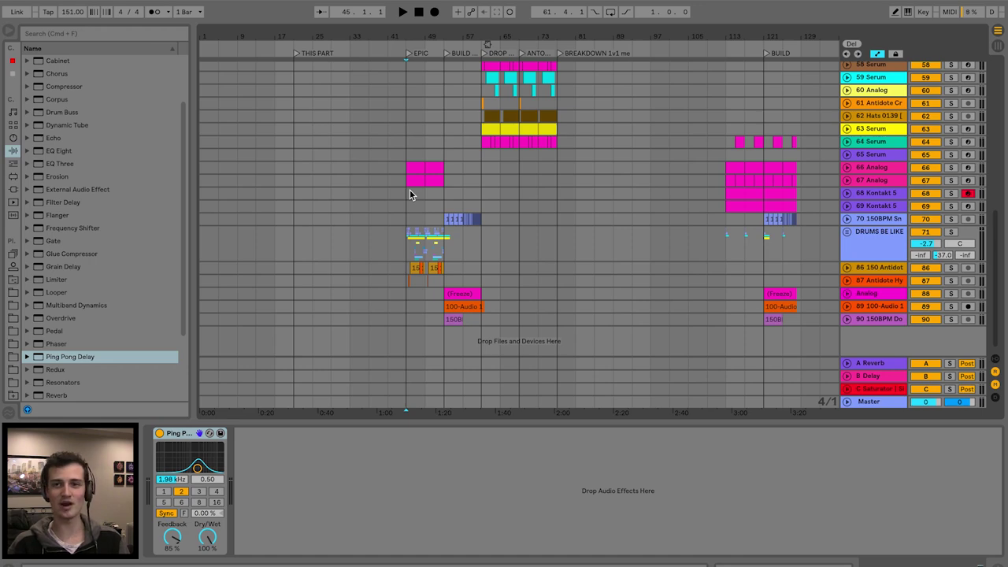
scroll(410, 192, up, 10)
click(654, 43)
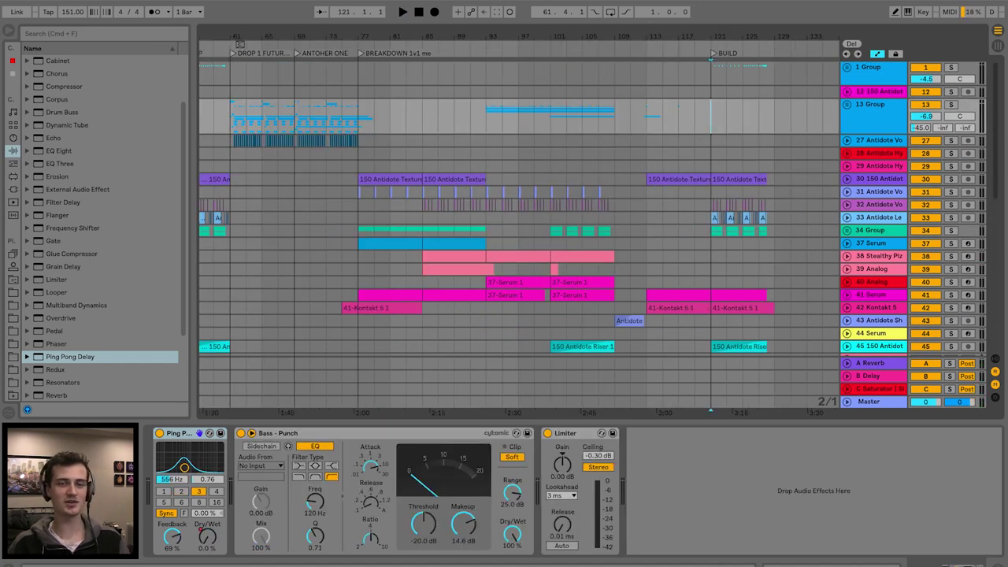
key(plus)
scroll(673, 150, right, 2)
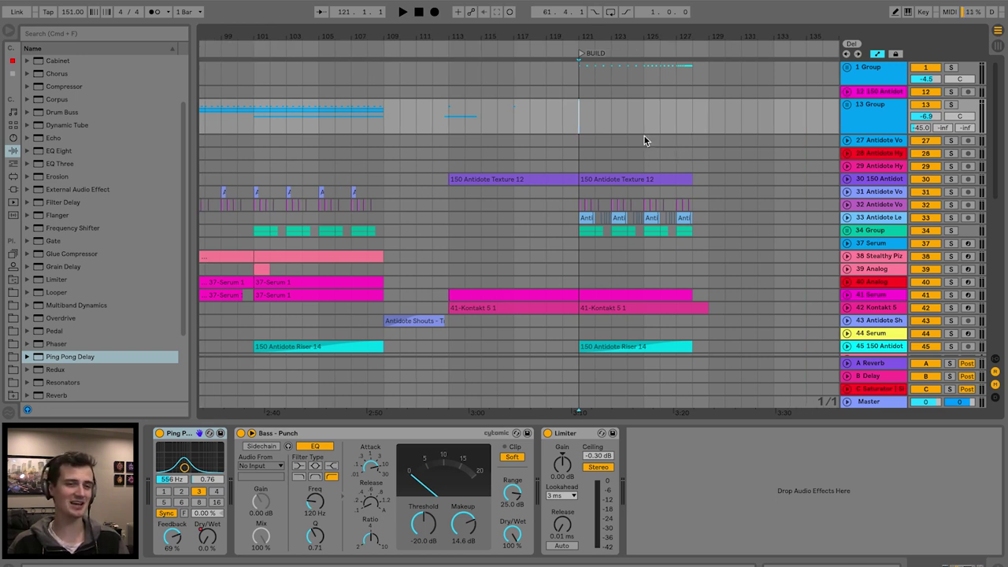
drag(711, 36, 759, 36)
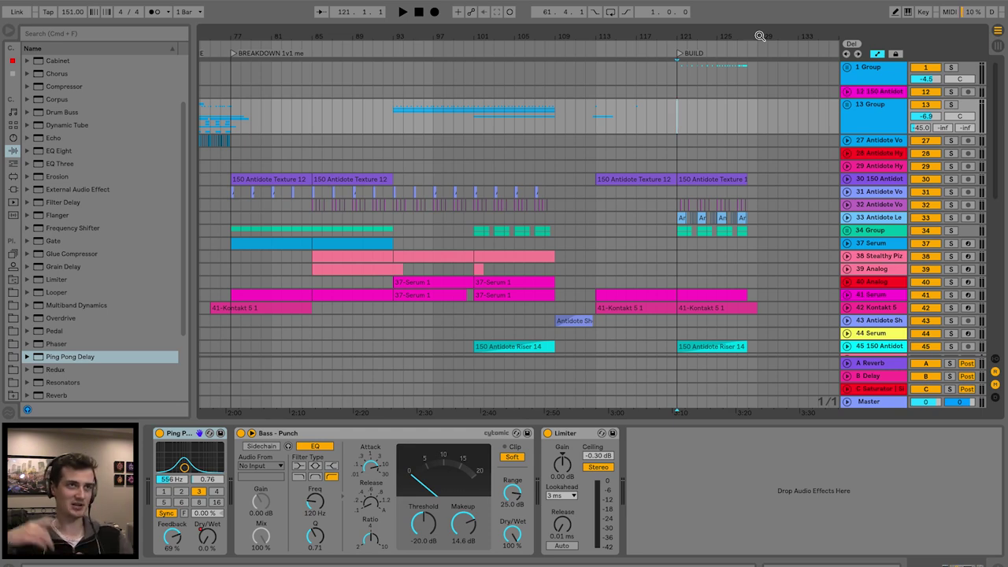
scroll(664, 139, left, 15)
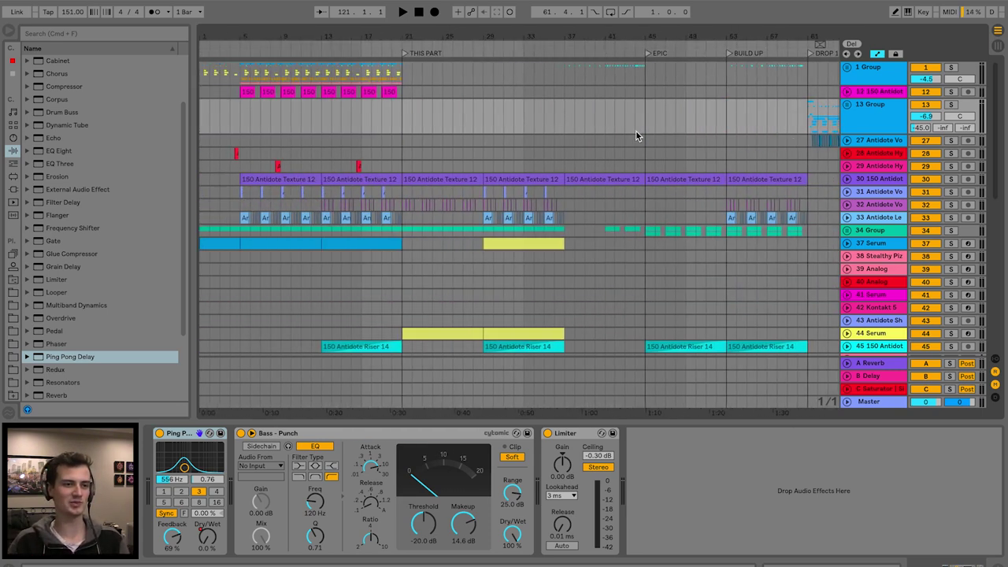
scroll(548, 172, down, 10)
scroll(549, 172, up, 5)
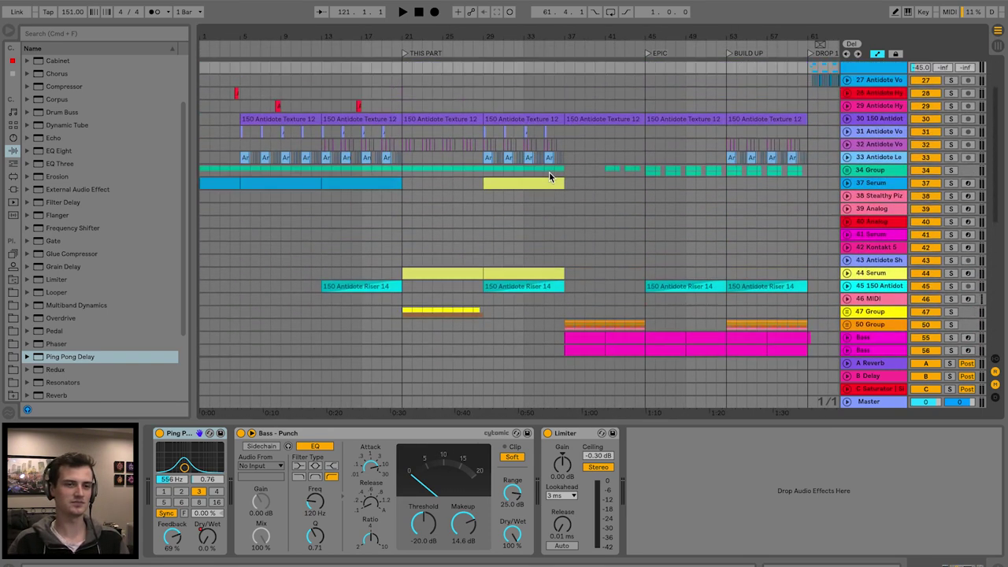
scroll(607, 225, down, 6)
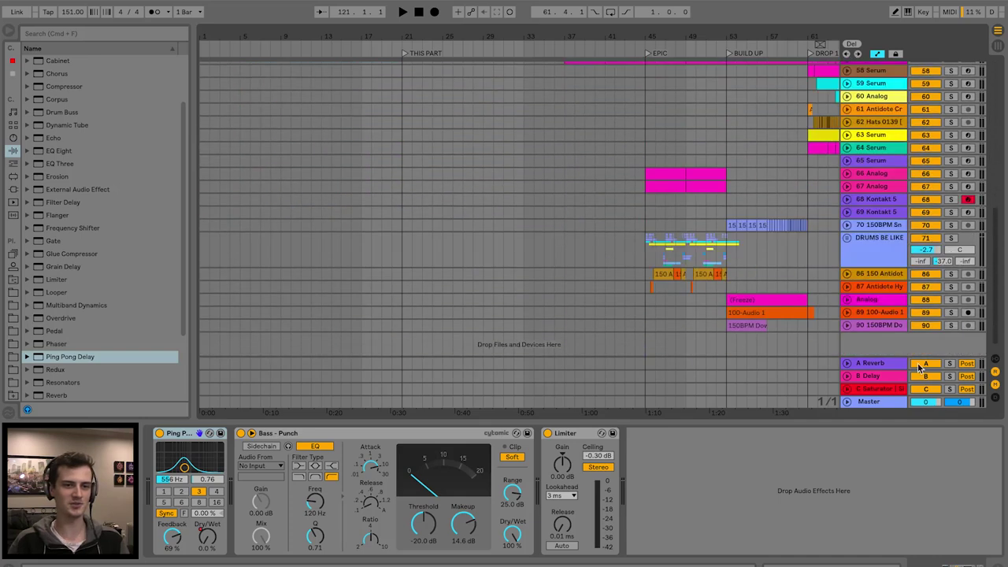
Examine the Master track's automation and effect devices, fold it again and return to the full arrangement overview
click(847, 401)
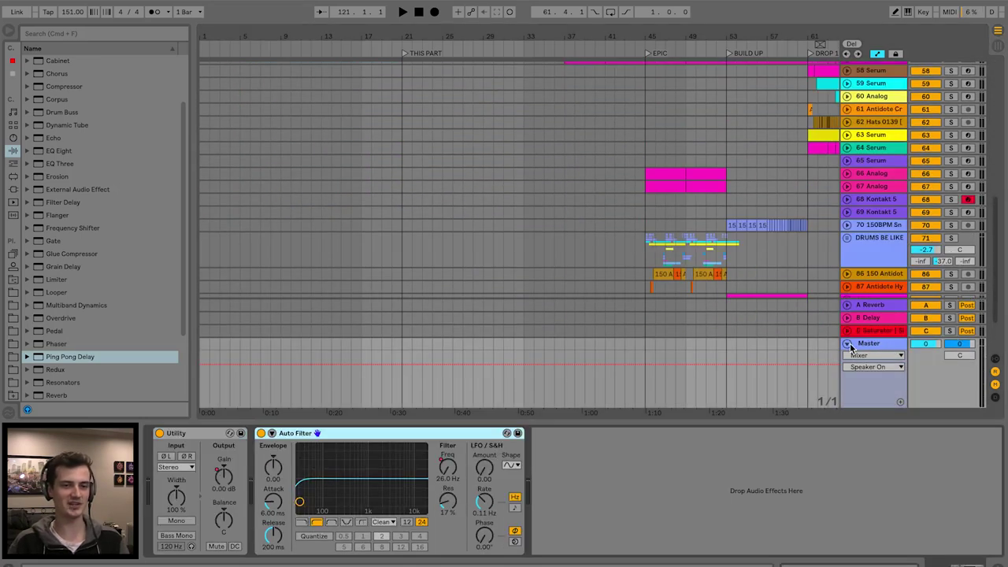
click(847, 344)
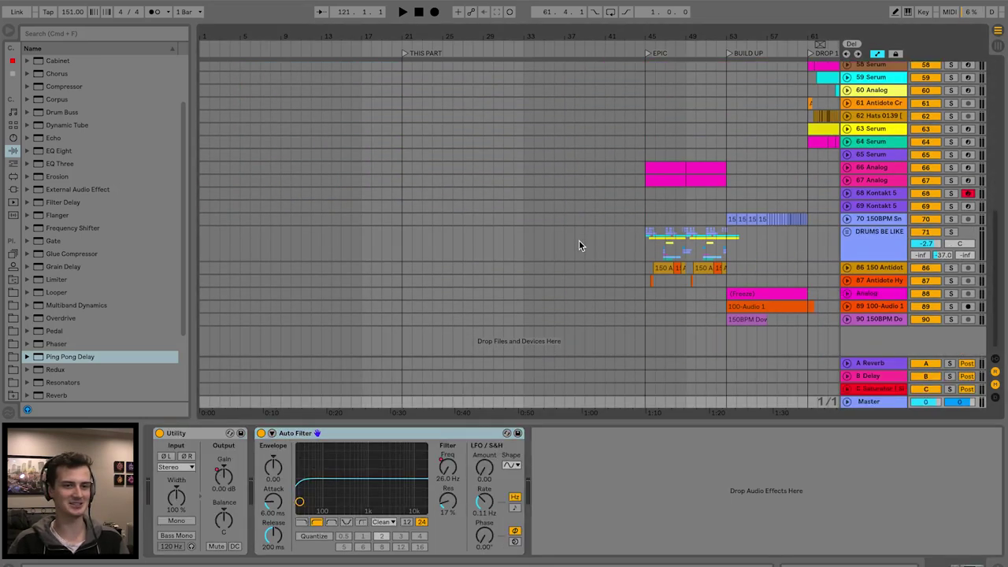
scroll(578, 240, right, 10)
scroll(578, 240, up, 15)
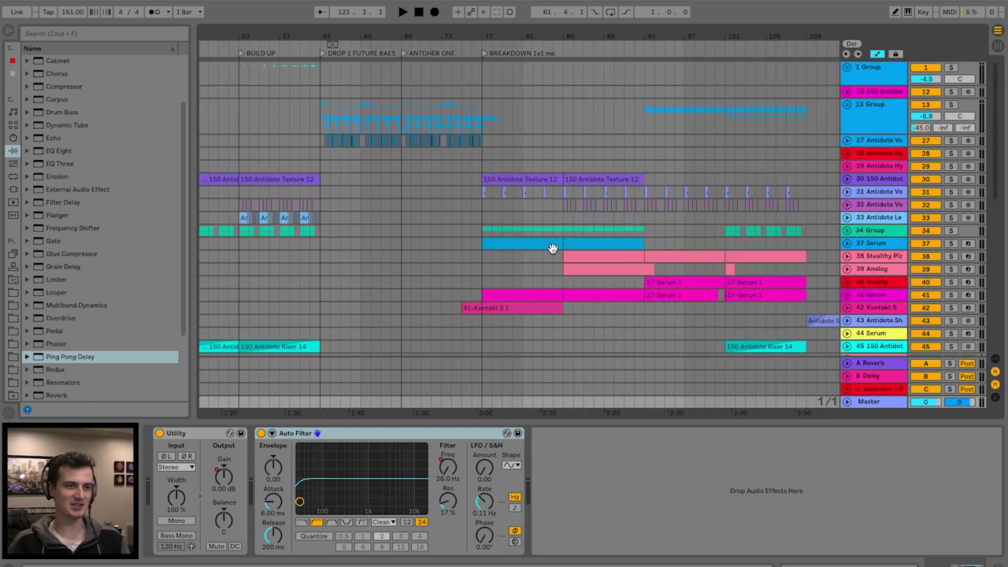
scroll(552, 248, left, 12)
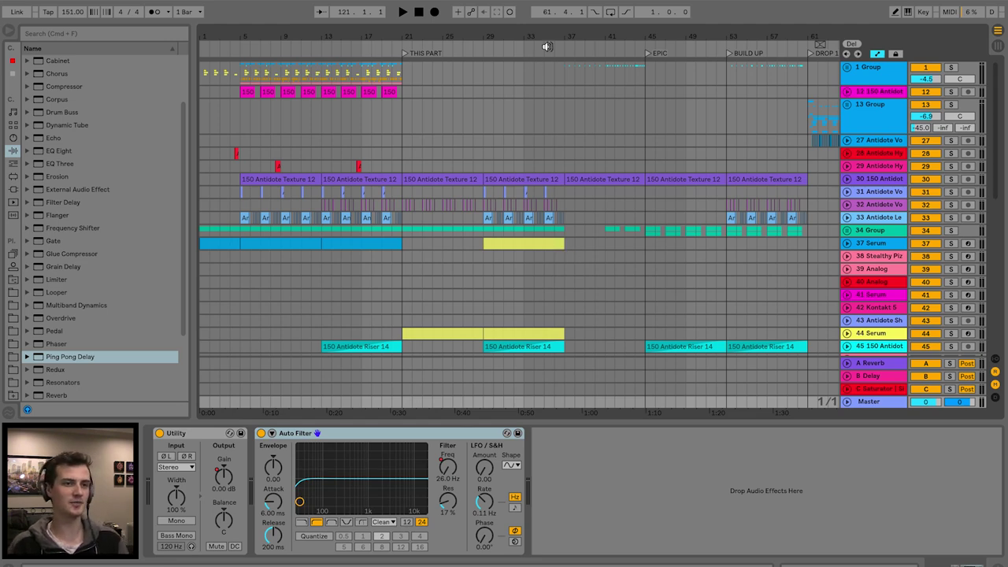
drag(547, 47, 487, 44)
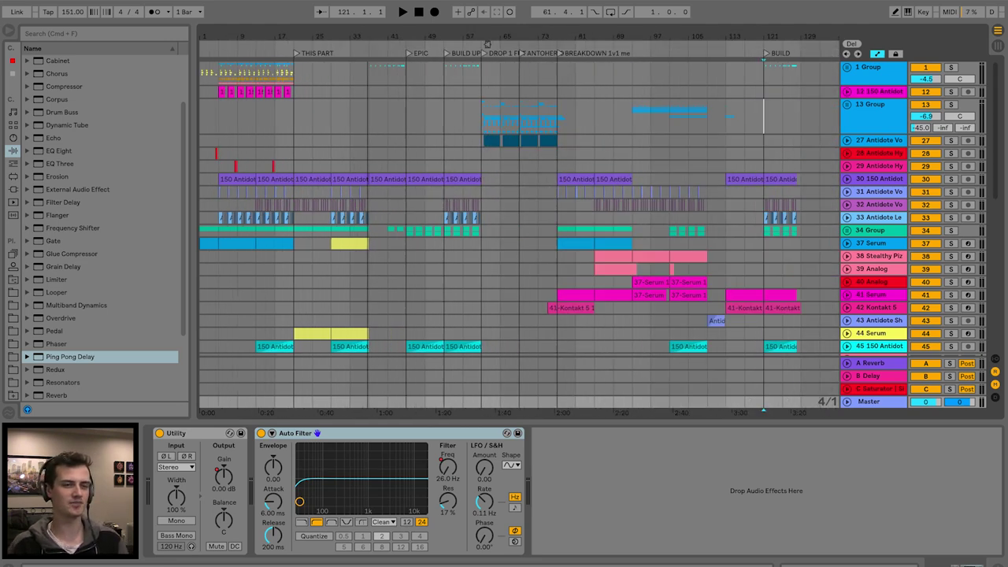
click(360, 151)
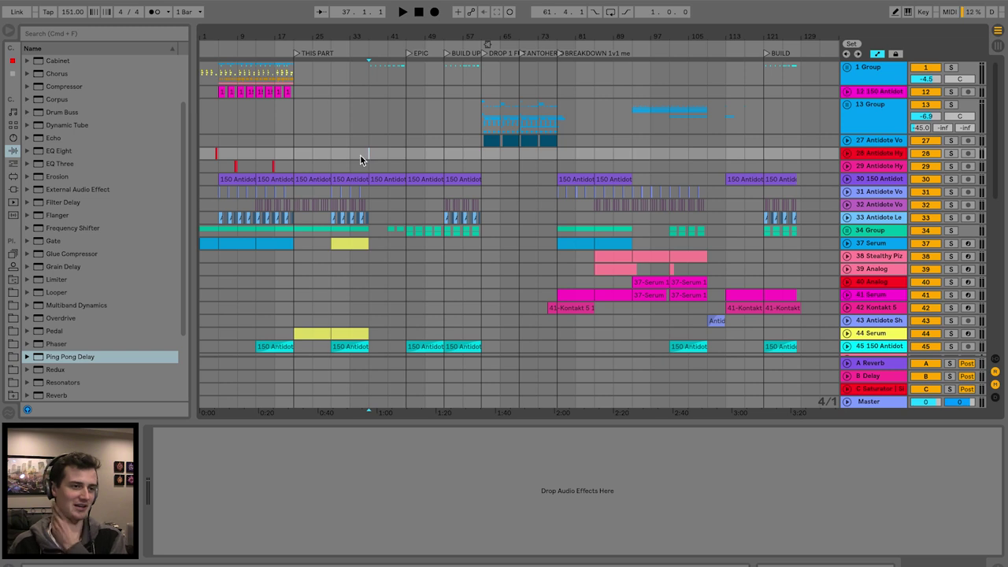
click(362, 164)
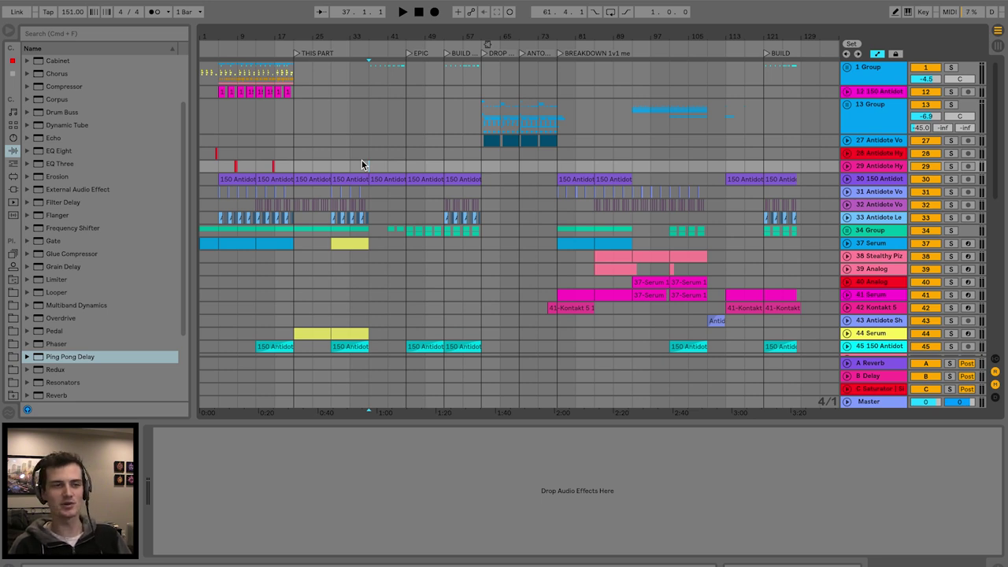
scroll(361, 164, down, 10)
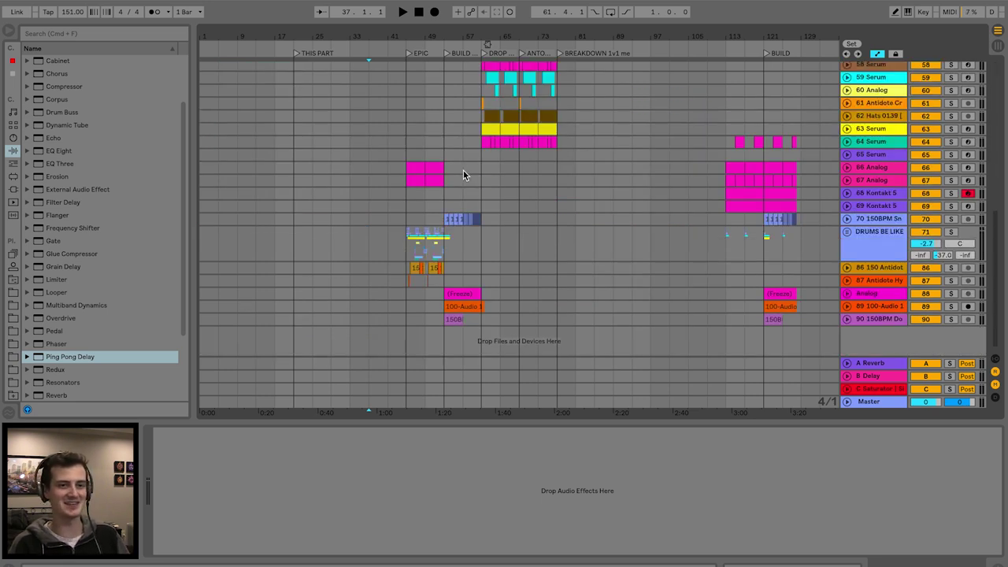
click(862, 153)
click(701, 319)
scroll(698, 246, up, 10)
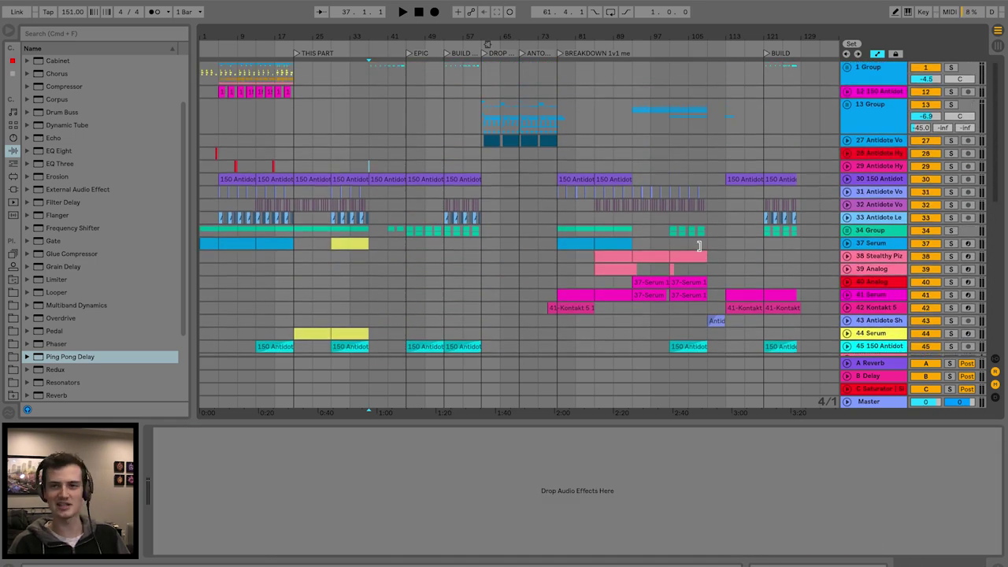
Insert the iZotope Ozone 7 plug-in after Auto Filter on the Master track
click(203, 120)
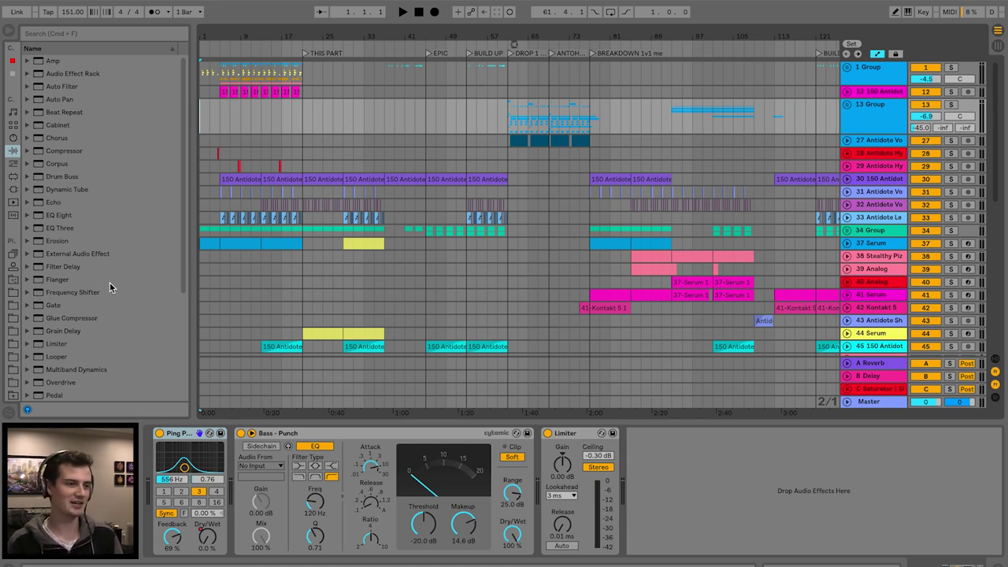
click(14, 189)
scroll(82, 178, down, 2)
drag(83, 203, 381, 179)
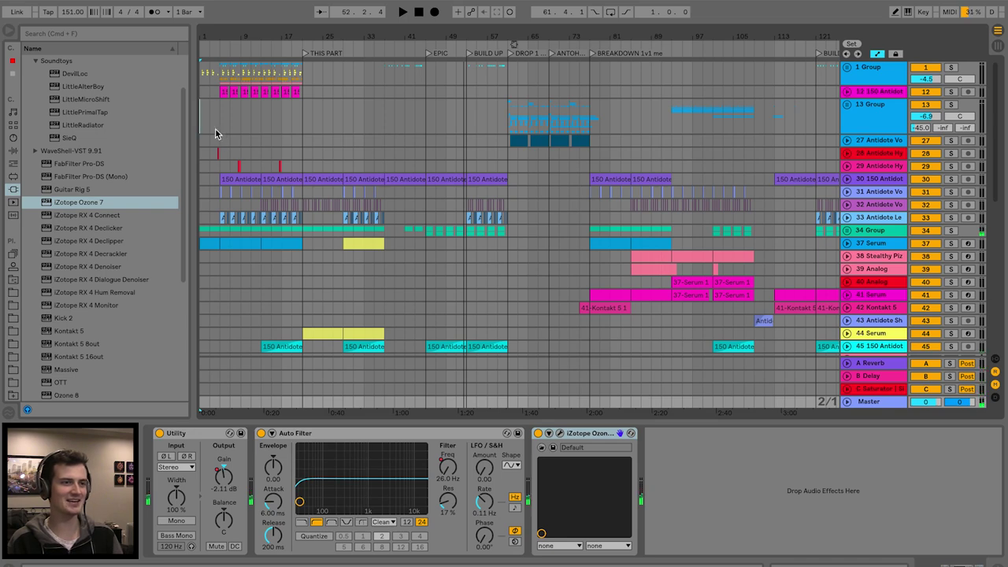
Play the song from bar 1 and open the Master's iZotope Ozone 7 window to check the Maximizer
click(200, 119)
key(space)
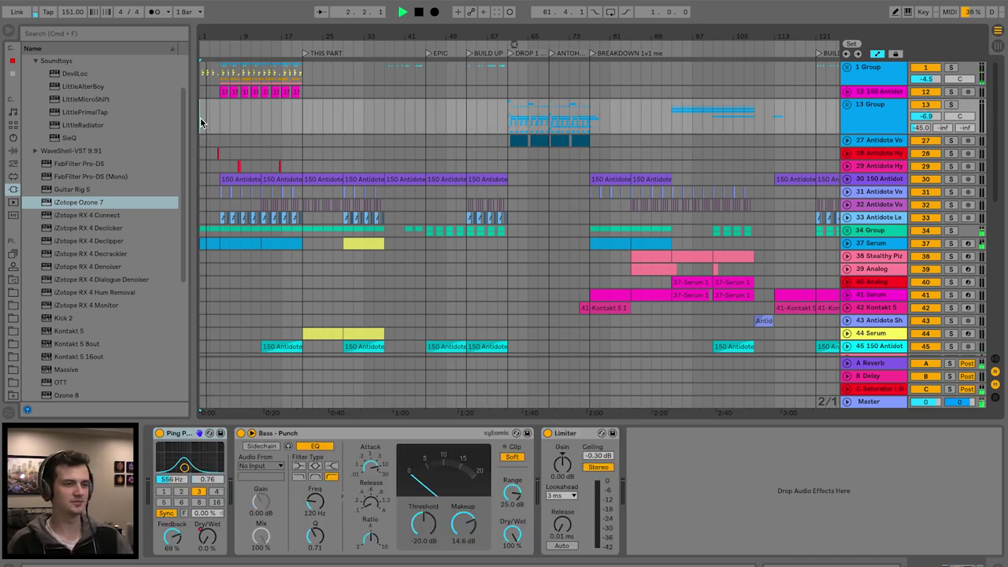
key(plus)
key(plus)
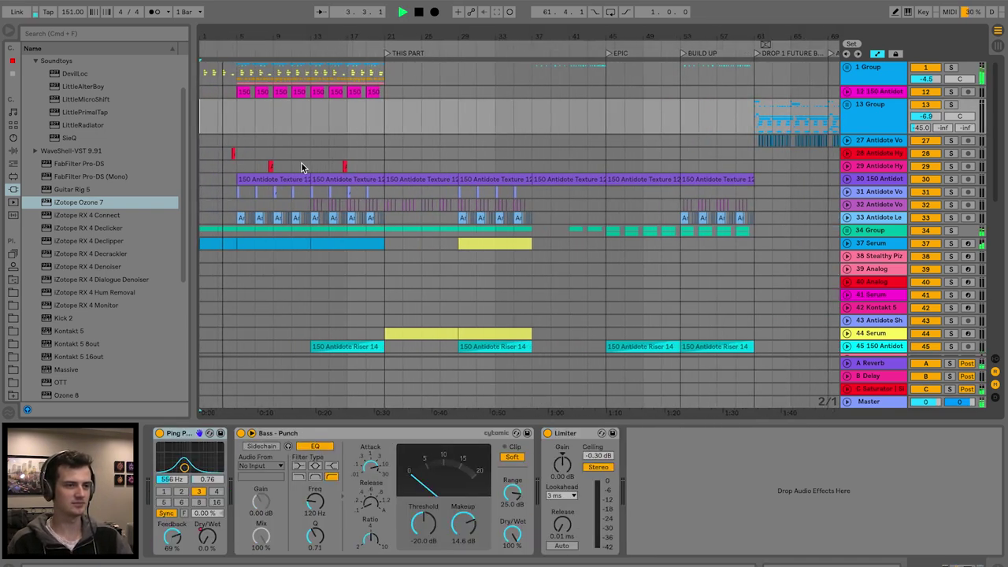
click(884, 402)
click(560, 434)
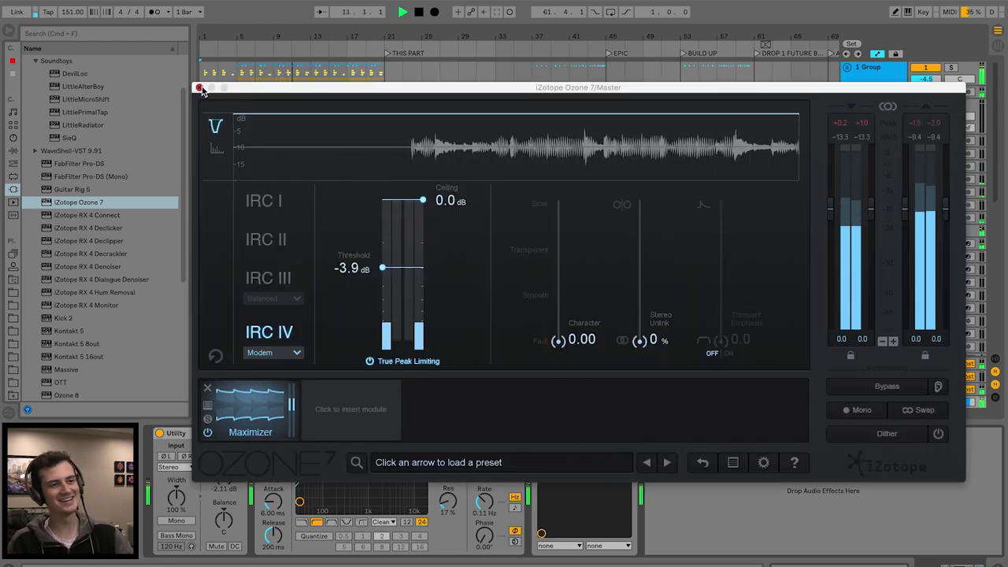
Close the Ozone 7 window and collapse the Soundtoys folder in the browser
click(200, 88)
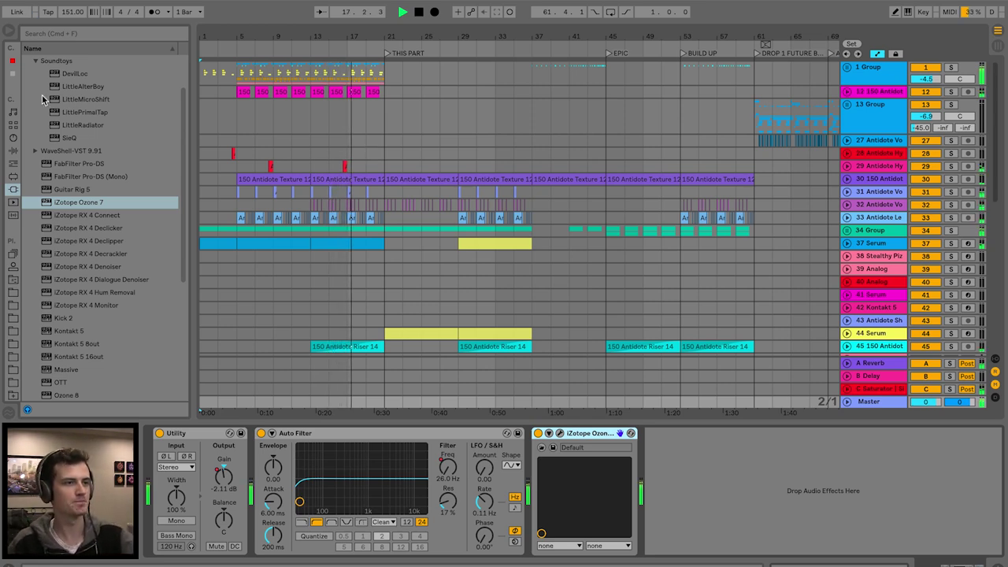
click(35, 61)
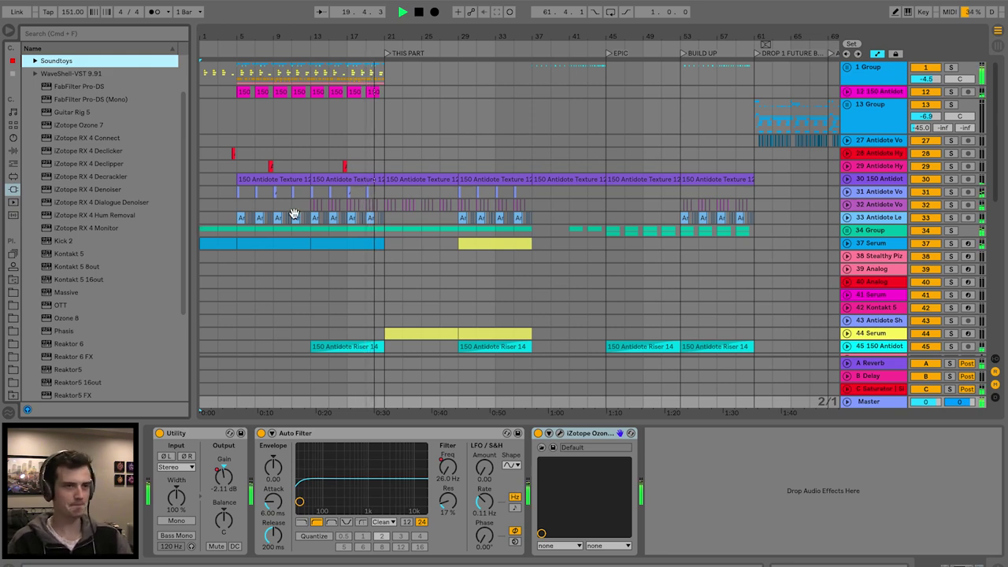
Review the clips across all tracks from the opening section through THIS PART to EPIC while the song plays
scroll(358, 263, down, 5)
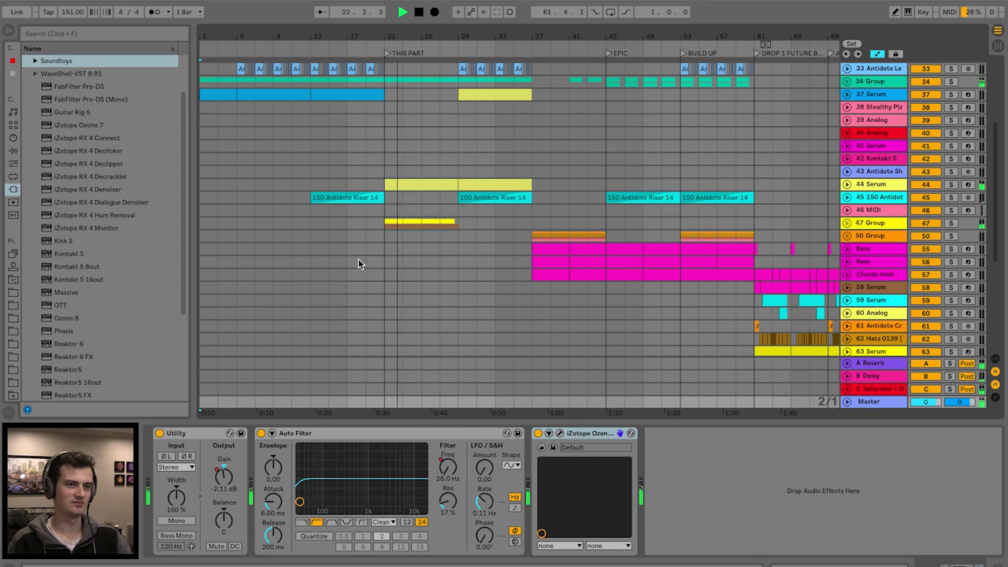
scroll(358, 262, up, 3)
scroll(358, 262, up, 2)
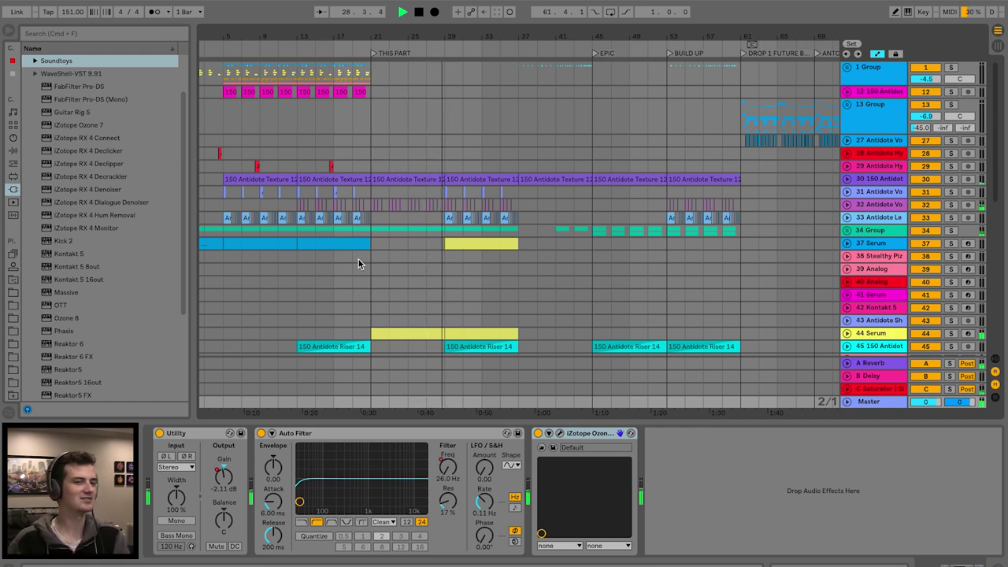
scroll(359, 264, down, 10)
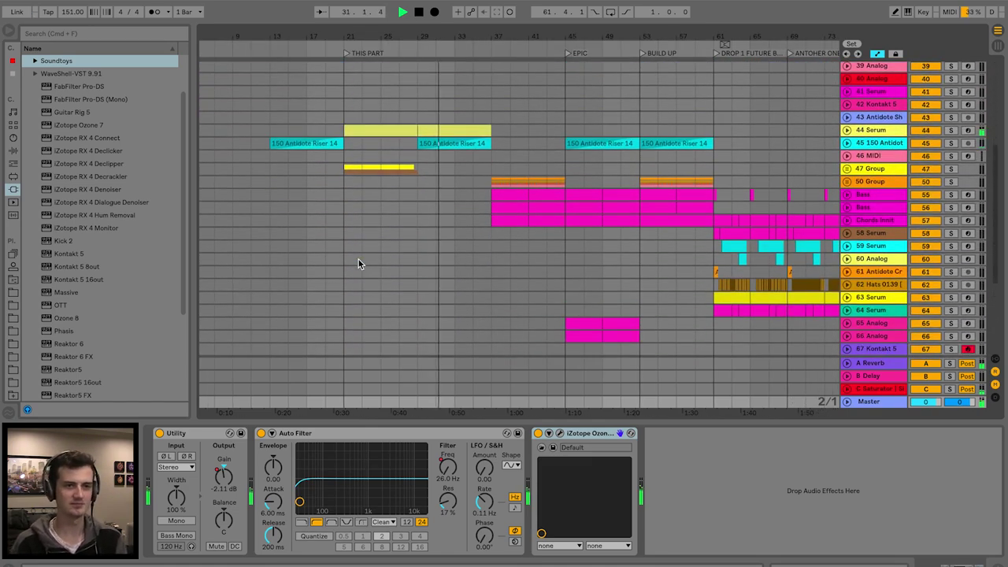
scroll(358, 264, up, 4)
scroll(358, 263, down, 9)
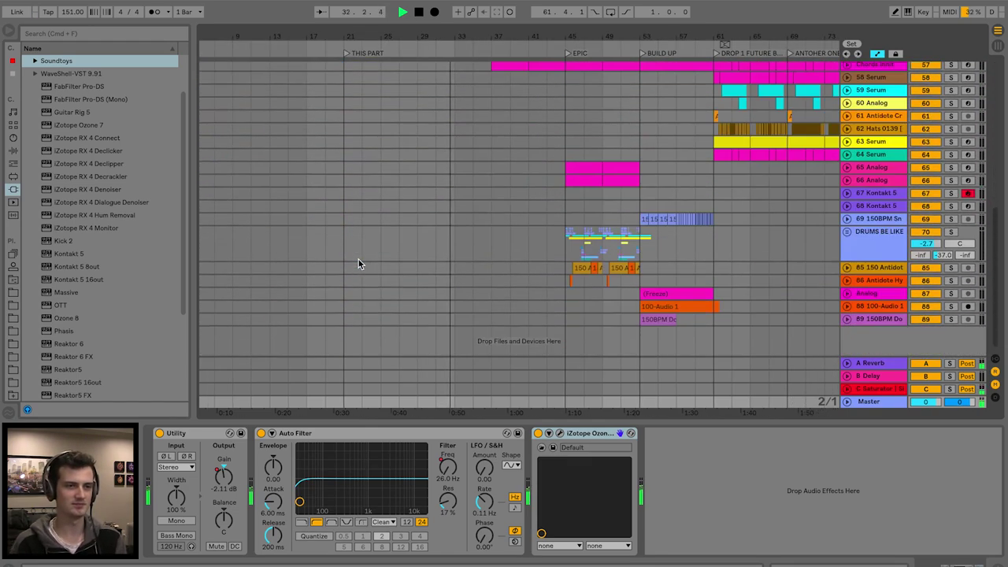
scroll(358, 264, up, 10)
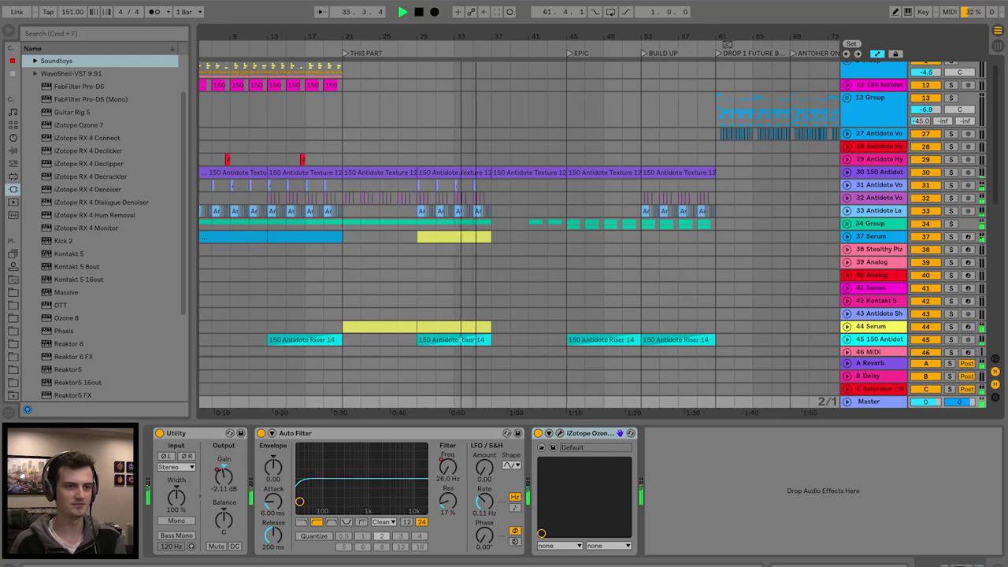
drag(507, 42, 484, 195)
scroll(481, 183, down, 5)
scroll(481, 183, down, 4)
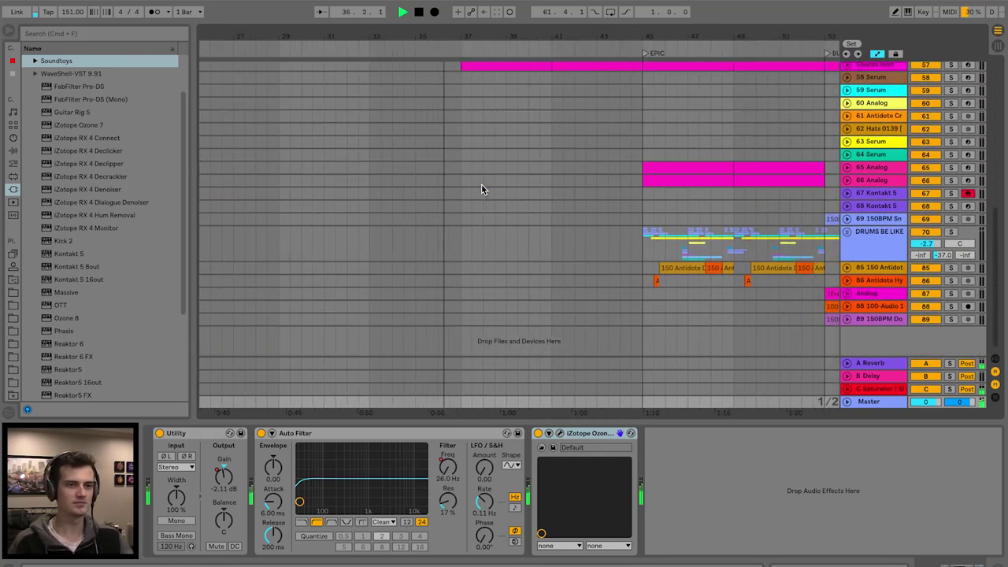
scroll(481, 189, up, 4)
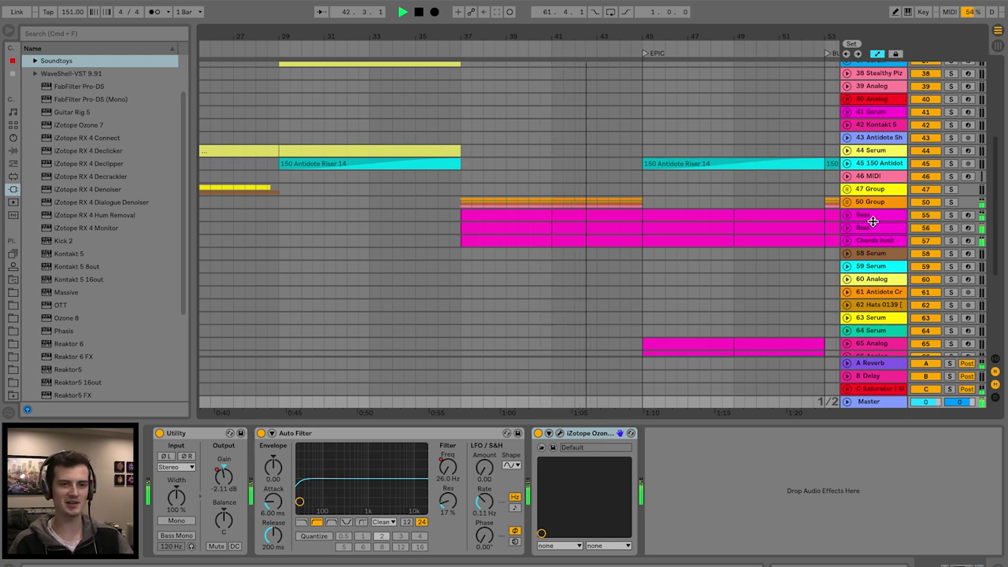
Unfold the Chords track to examine its notes and Compressor Output Gain automation, and fold it again
click(846, 240)
scroll(541, 210, down, 3)
scroll(542, 210, right, 3)
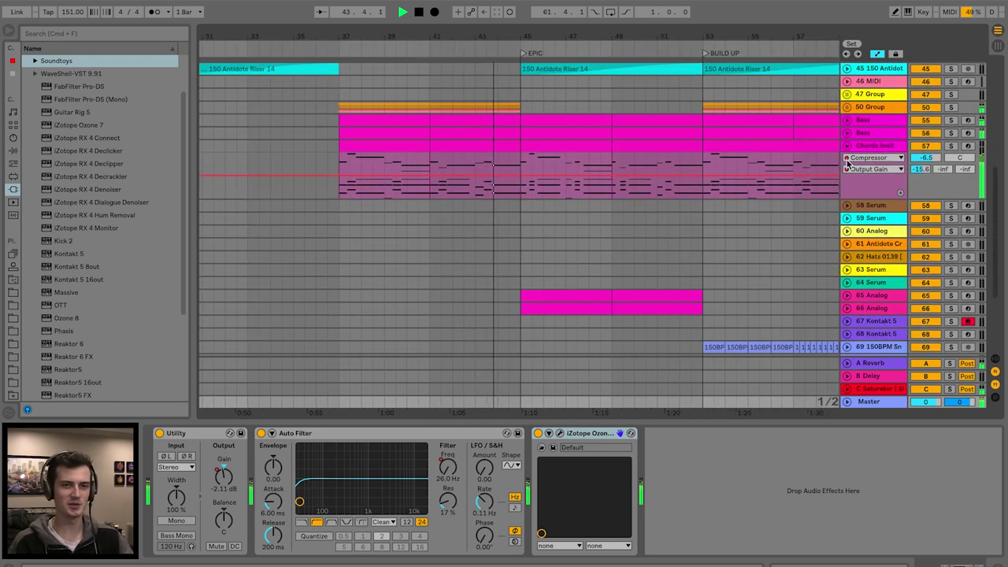
key(Left)
scroll(553, 181, up, 5)
scroll(553, 187, up, 1)
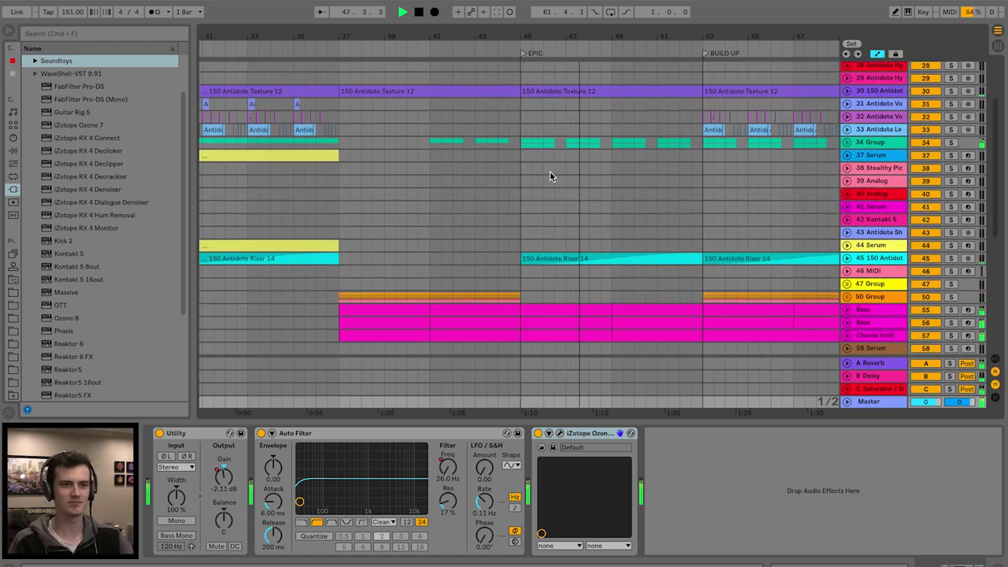
Check the Master's Ozone 7 Maximizer as playback moves from EPIC into BUILD UP, and close its window
scroll(550, 169, right, 3)
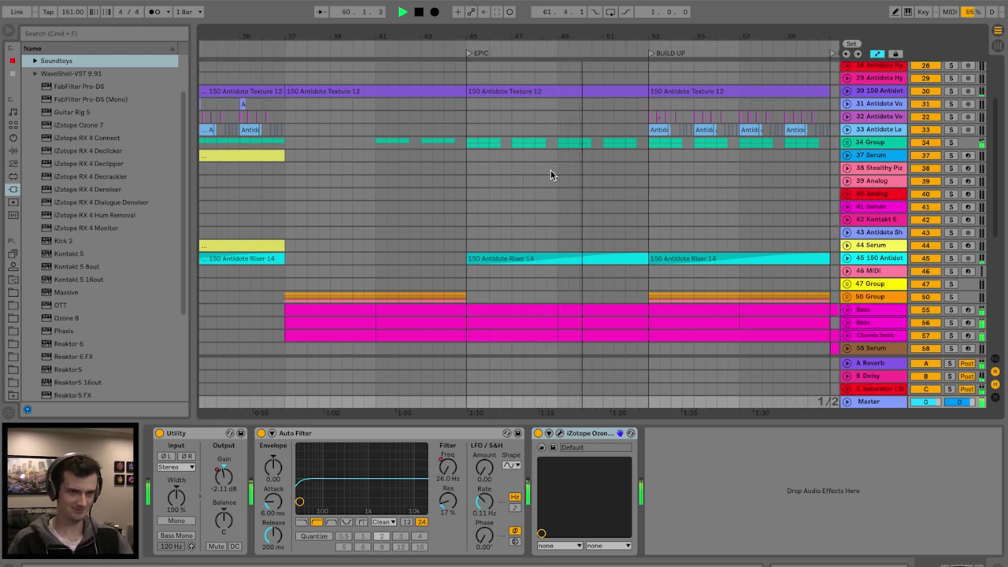
scroll(550, 174, down, 5)
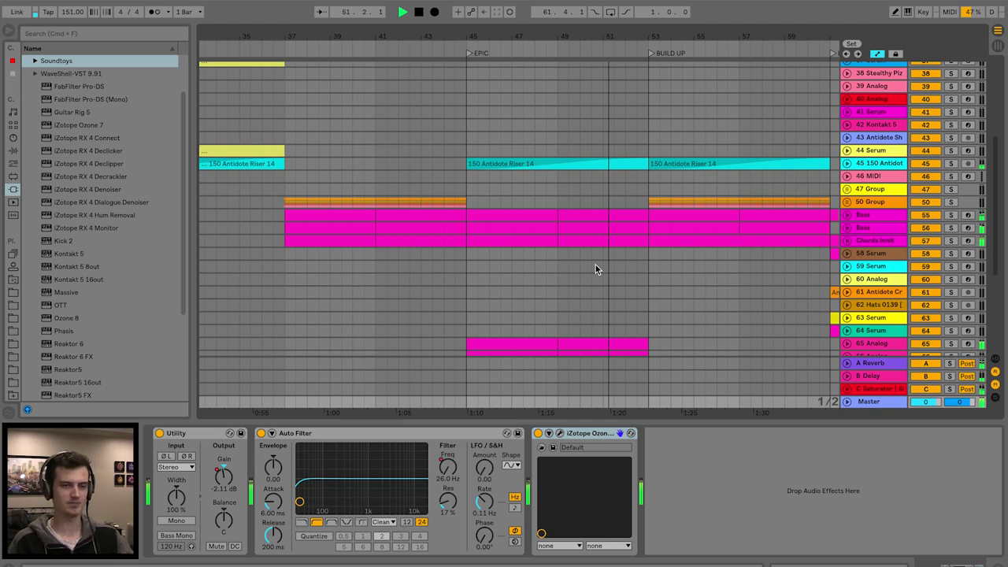
key(super+alt+p)
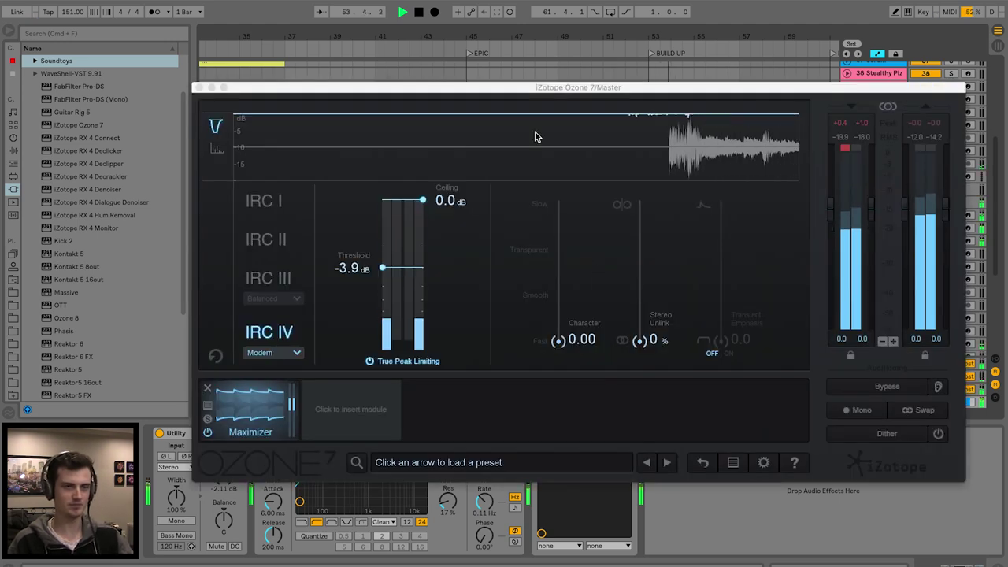
click(200, 88)
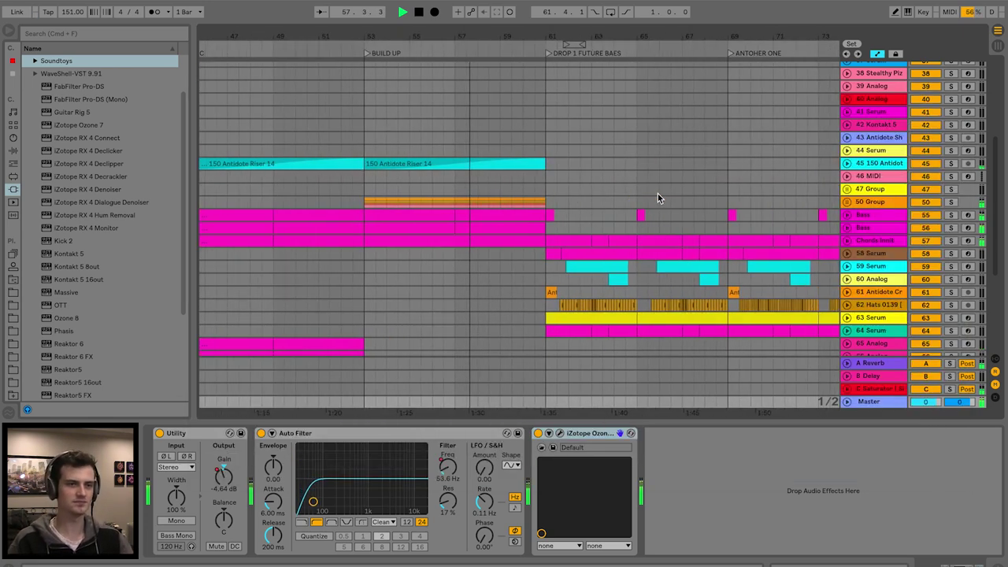
Follow the playback across the upper tracks from DROP 1 FUTURE BAES through ANTOHER ONE into BREAKDOWN 1v1 me
scroll(658, 193, up, 5)
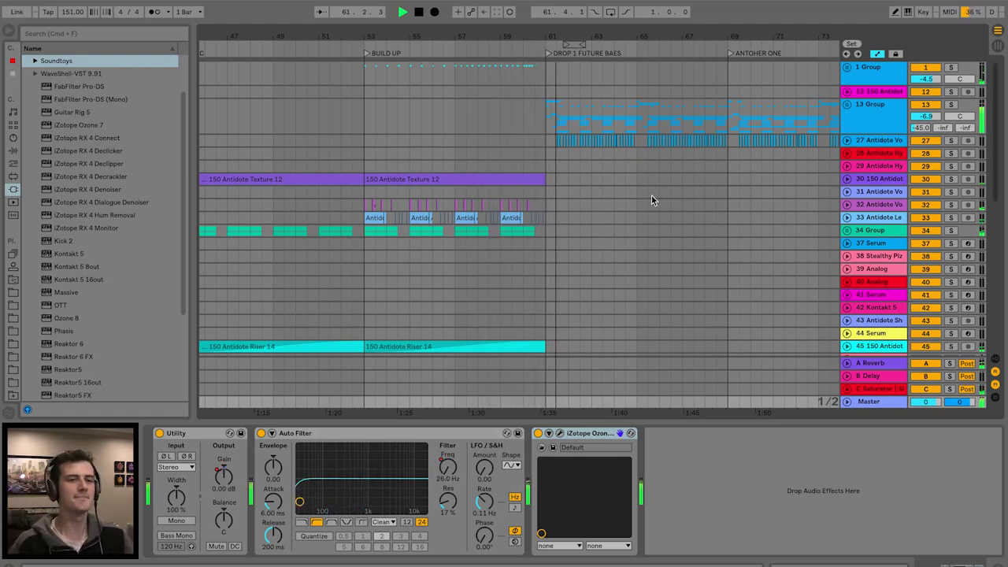
scroll(598, 186, right, 2)
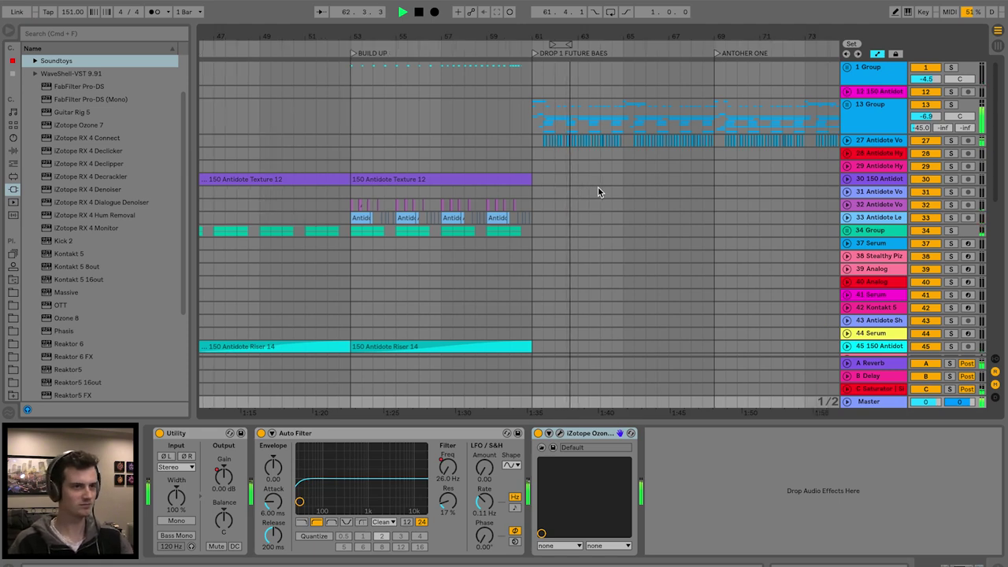
scroll(598, 186, right, 3)
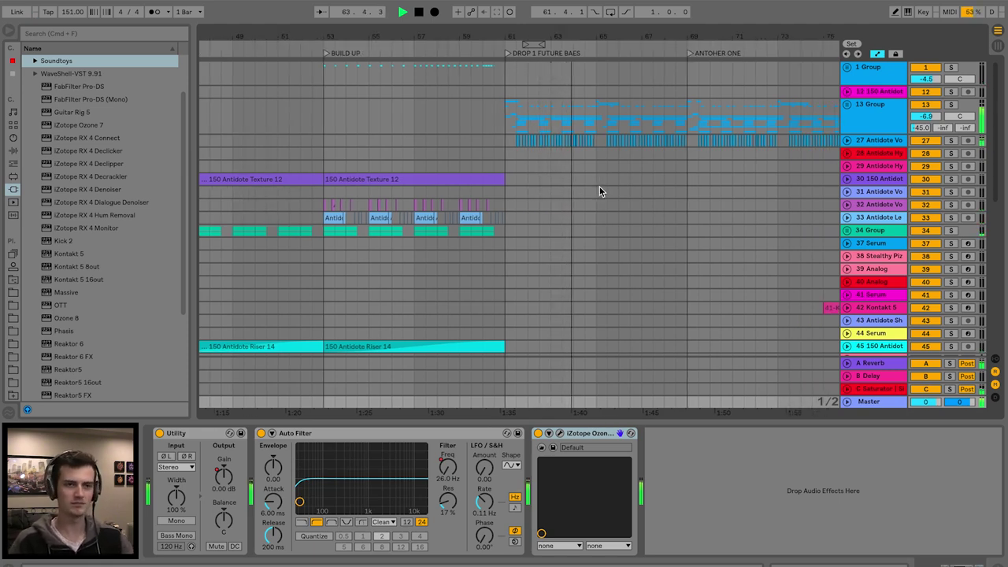
scroll(599, 186, right, 5)
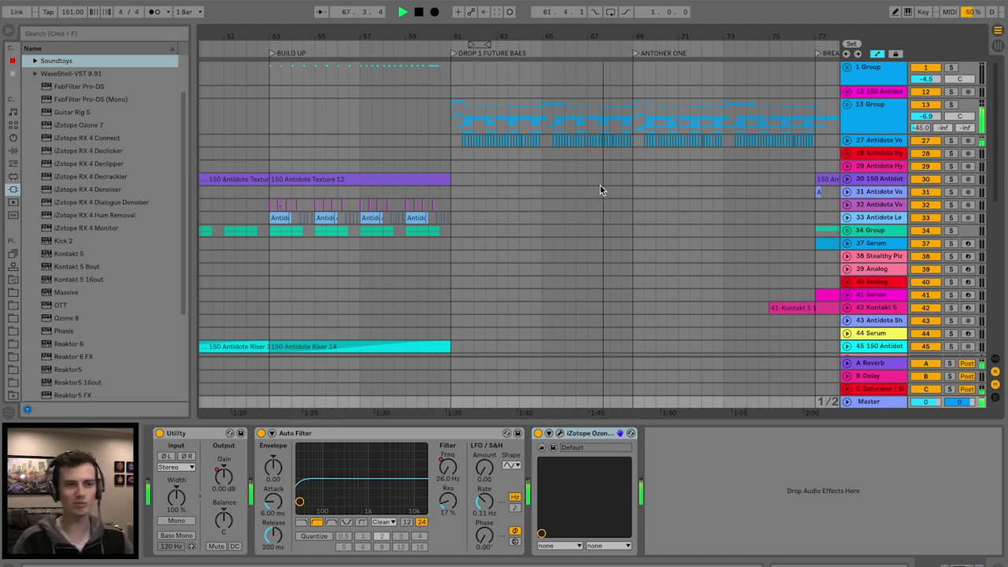
scroll(600, 189, right, 5)
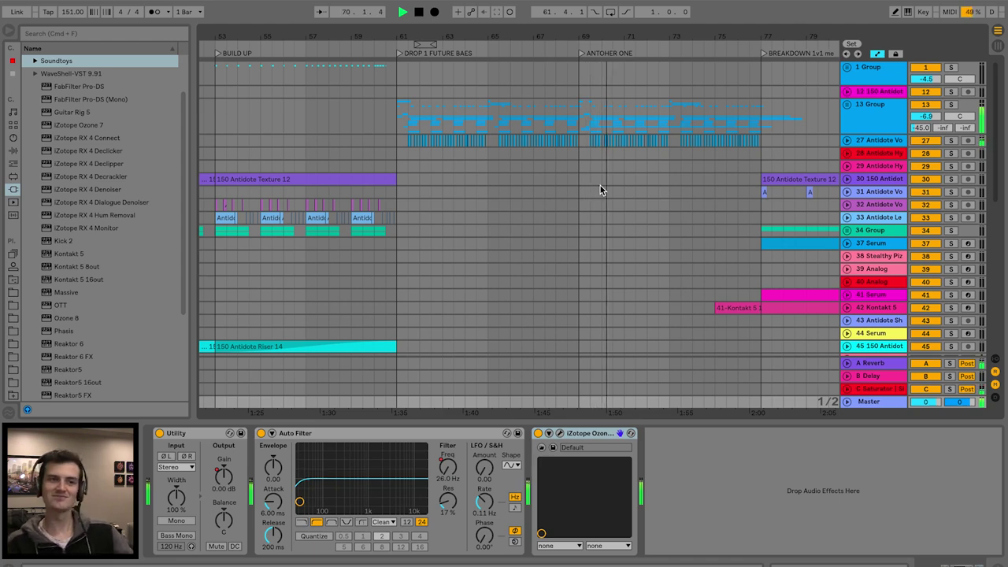
scroll(599, 189, right, 5)
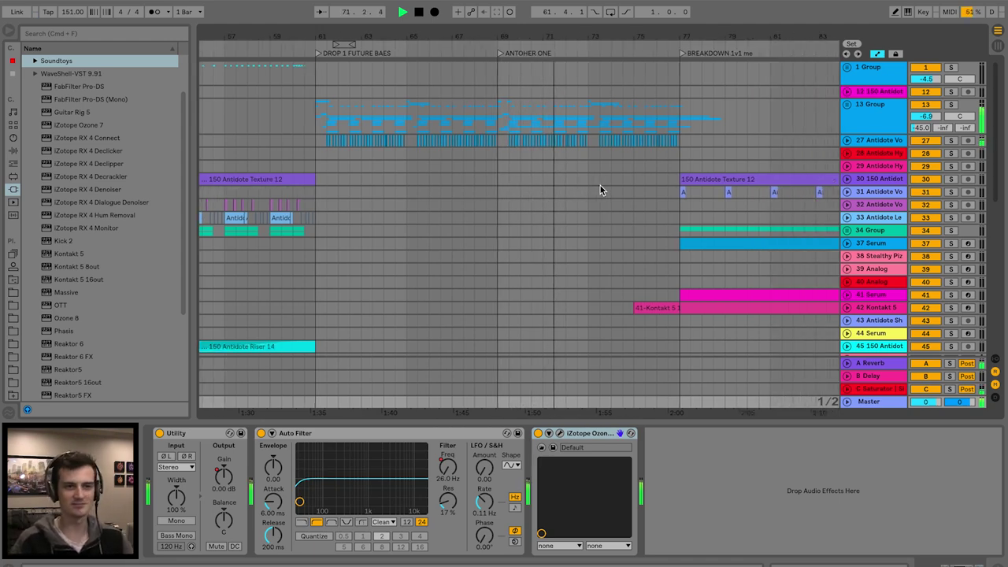
scroll(600, 189, right, 5)
scroll(600, 189, right, 8)
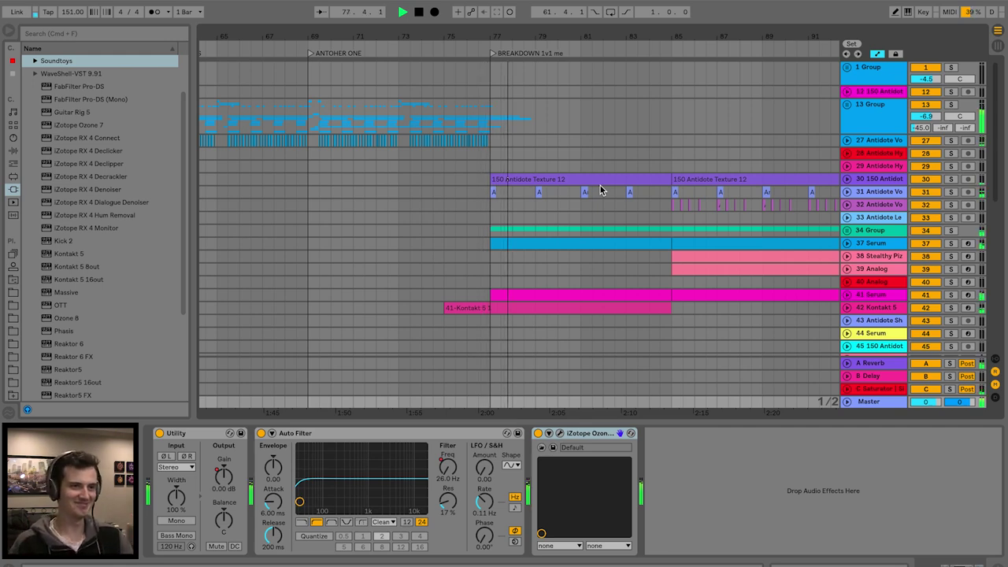
scroll(541, 180, right, 4)
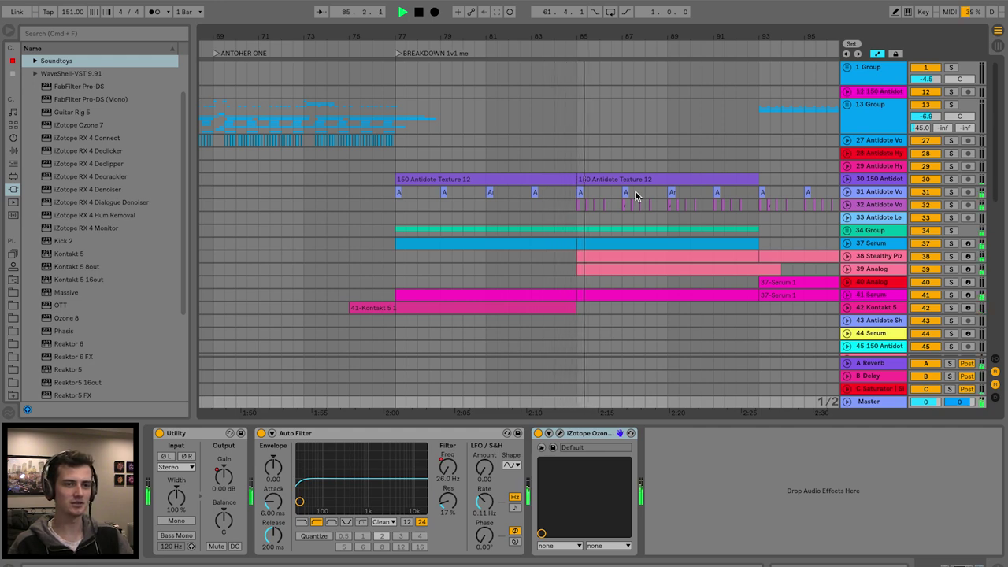
scroll(635, 190, right, 3)
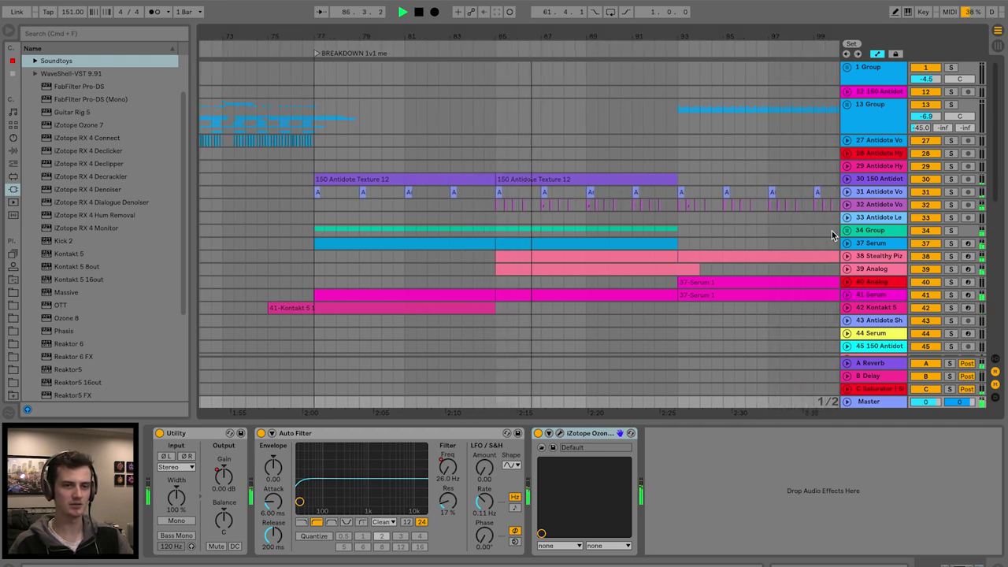
Unfold the 38 Stealthy Piz and 39 Analog tracks to examine the breakdown's notes and Auto Filter Frequency automation
click(856, 256)
click(847, 256)
mouse_move(496, 297)
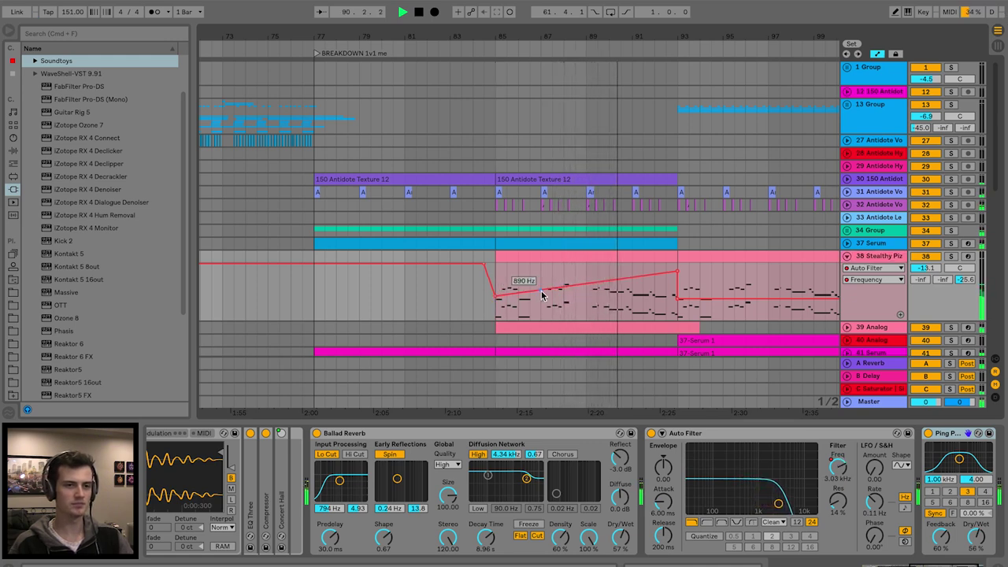
scroll(541, 296, right, 3)
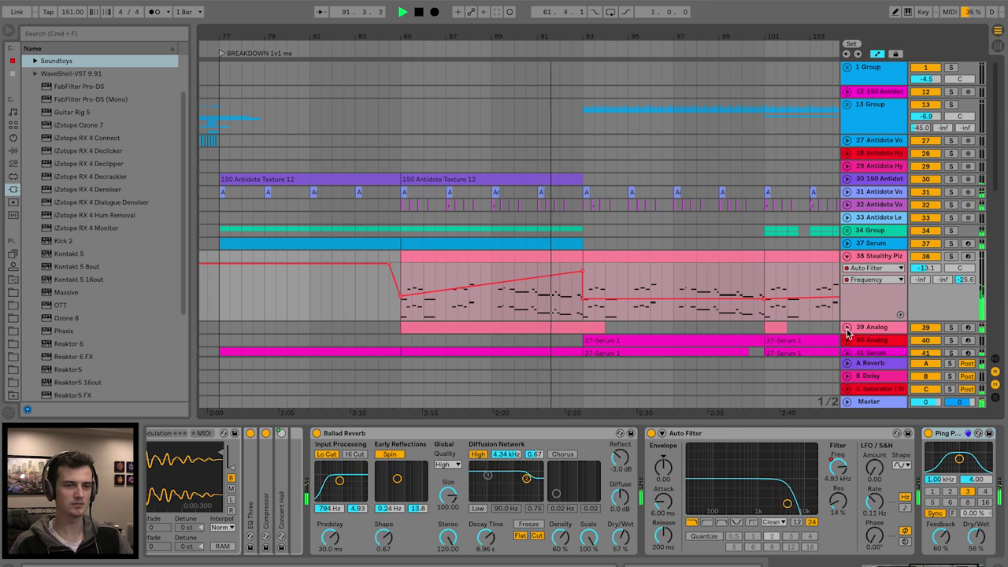
click(847, 327)
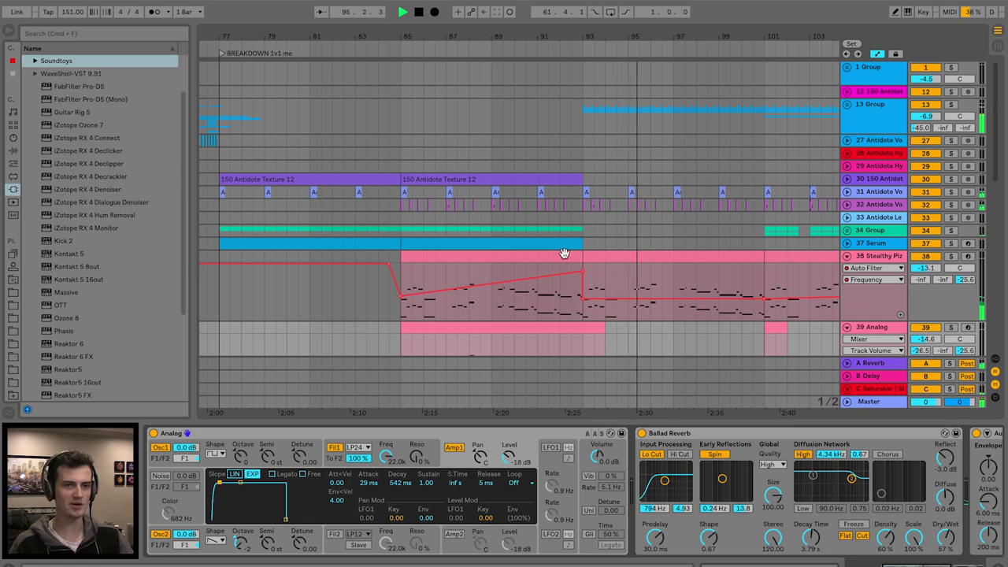
Expand the 13 Group and unfold its track 18 Antidote Ri around the clips starting at bar 93
scroll(563, 255, down, 10)
scroll(564, 254, up, 15)
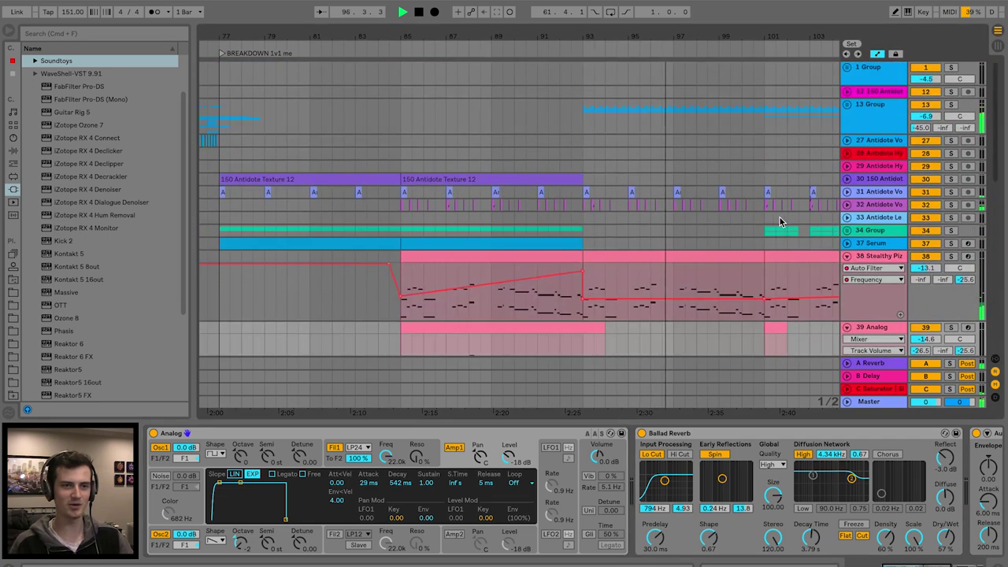
scroll(483, 201, down, 1)
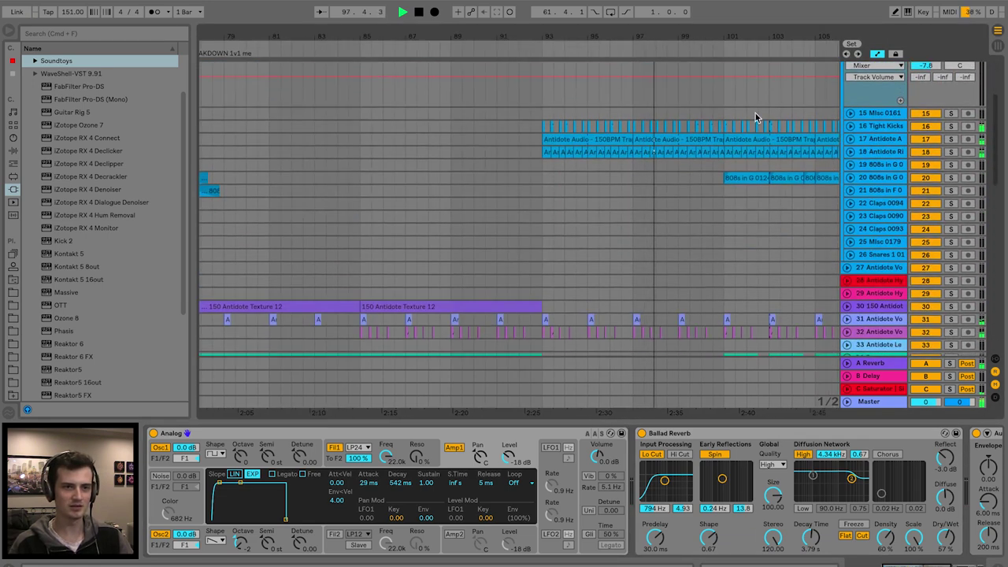
key(plus)
click(850, 153)
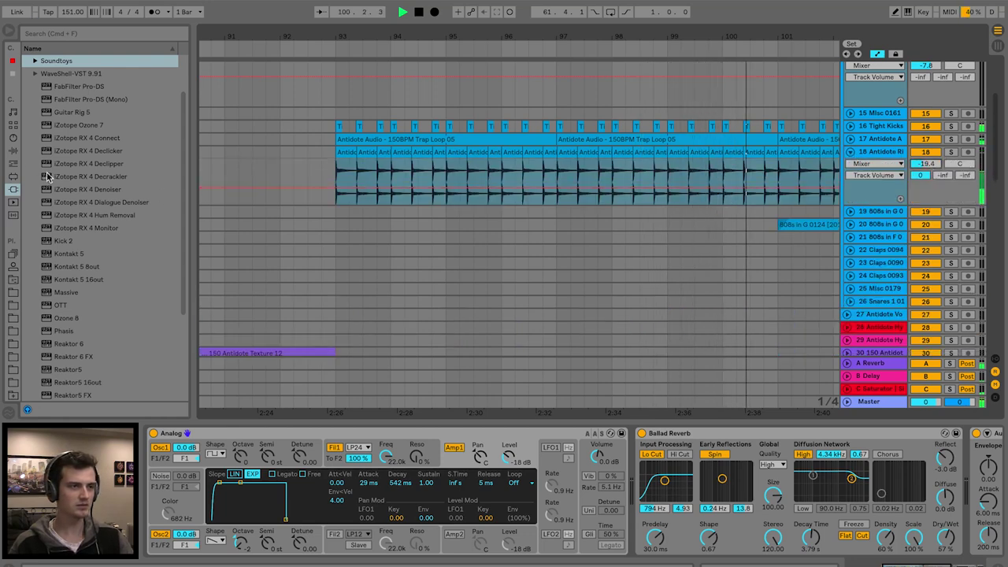
Add the Reverb audio effect with the Ballad Reverb settings to track 18 Antidote Ri
click(13, 150)
scroll(82, 336, down, 4)
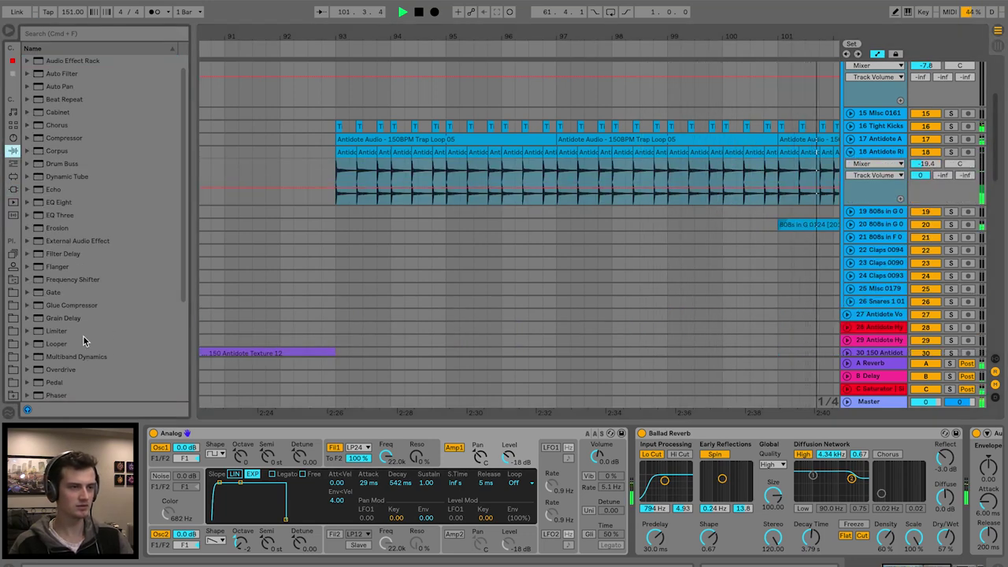
click(64, 320)
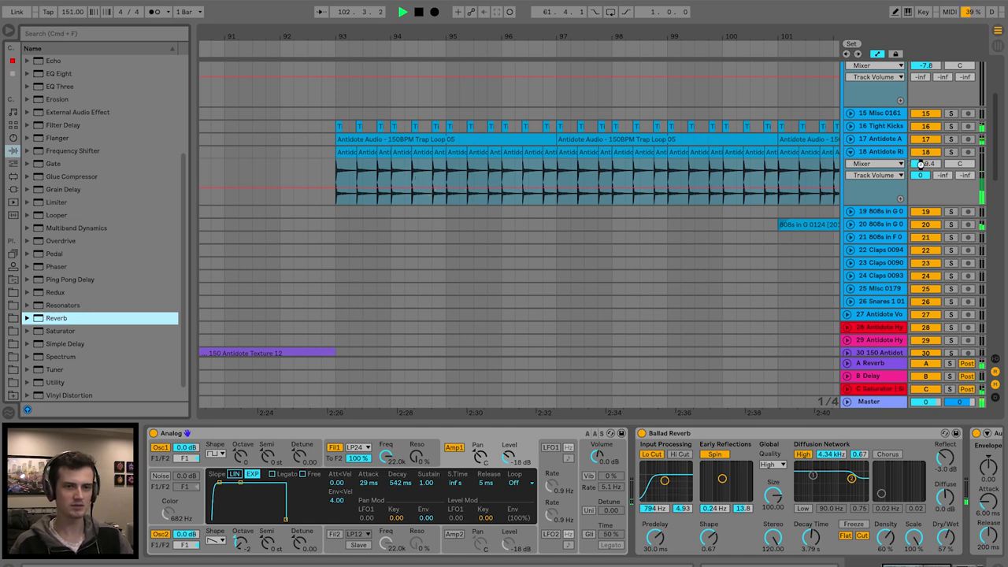
drag(702, 484, 725, 487)
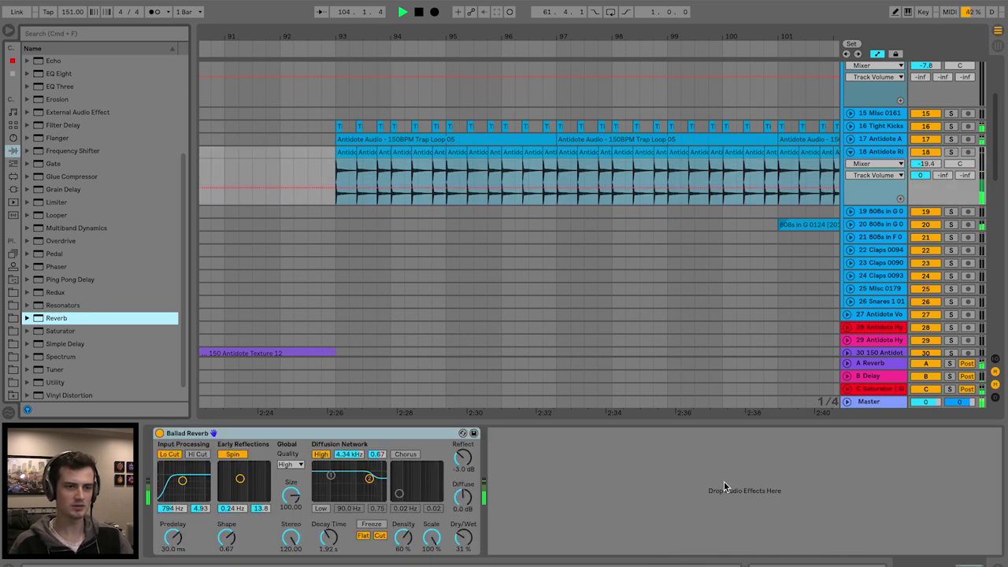
Set the reverb's Dry/Wet to 48% and the volume of track 18 Antidote Ri to -15.0 dB
drag(464, 549, 465, 550)
click(929, 162)
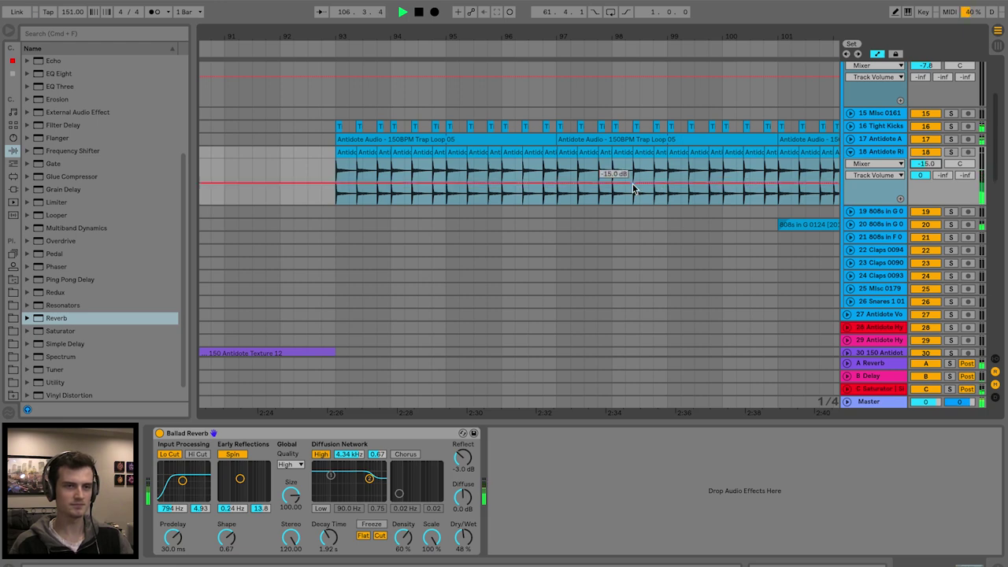
Follow the playback past bar 109 and review the tracks leading into the BUILD section at bar 121
scroll(635, 187, right, 5)
mouse_move(496, 47)
mouse_down()
mouse_move(496, 31)
mouse_move(495, 66)
mouse_up()
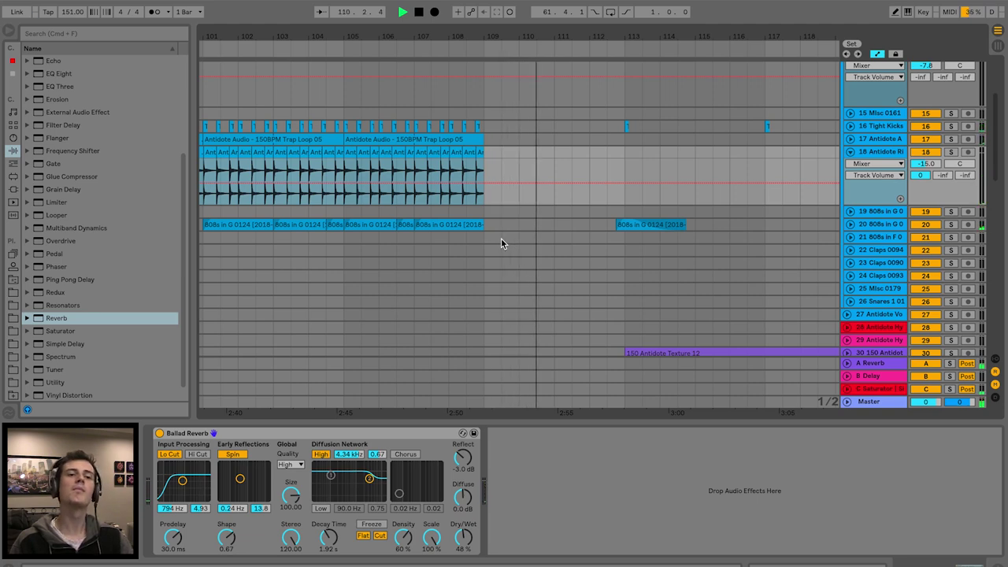
scroll(500, 240, down, 10)
scroll(501, 243, down, 2)
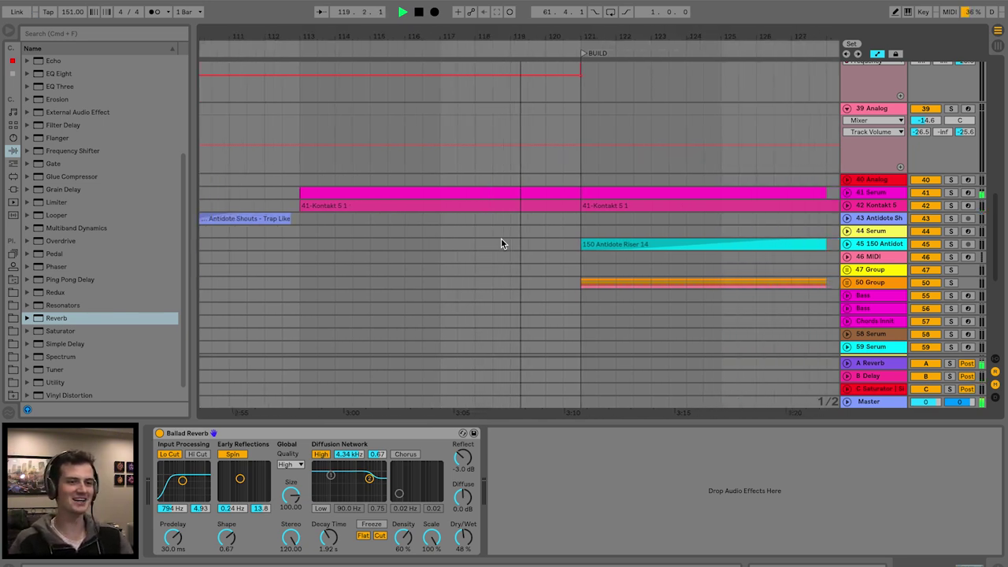
scroll(502, 244, up, 3)
scroll(501, 243, up, 1)
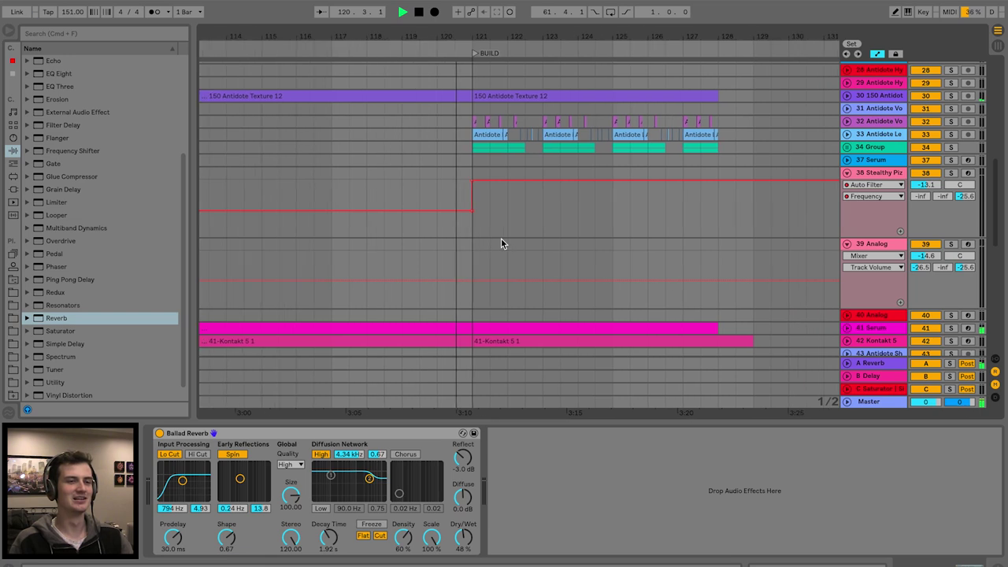